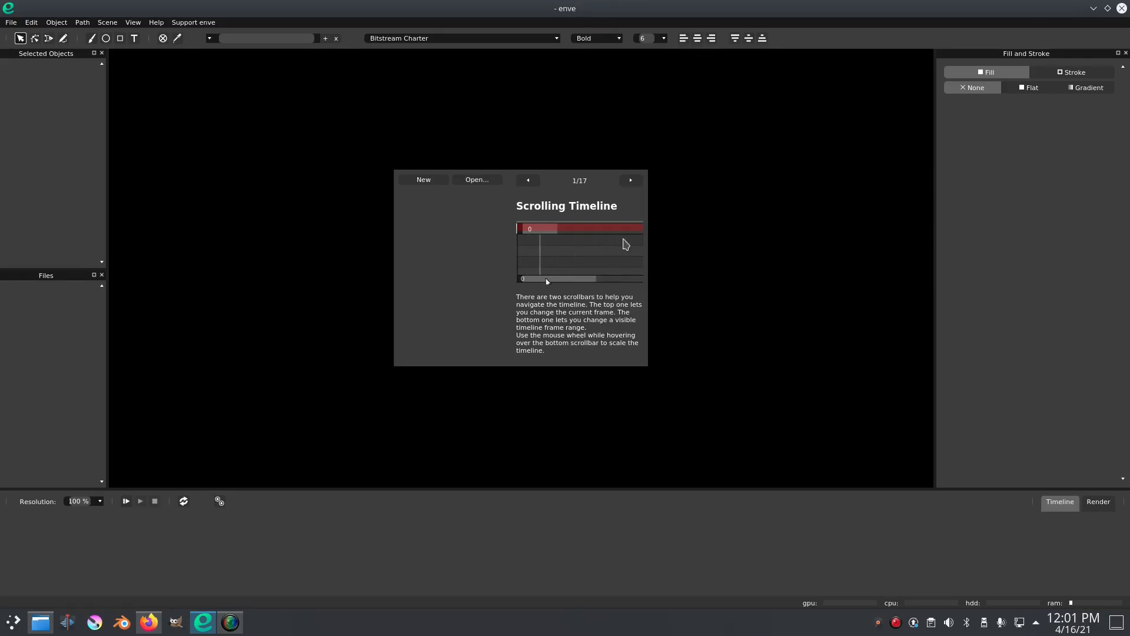
Browse through the 17 introductory tips on the start screen, from Scrolling Timeline to Graph Editor.
{"action": "left_click", "coordinate": [632, 182]}
{"action": "left_click", "coordinate": [632, 182]}
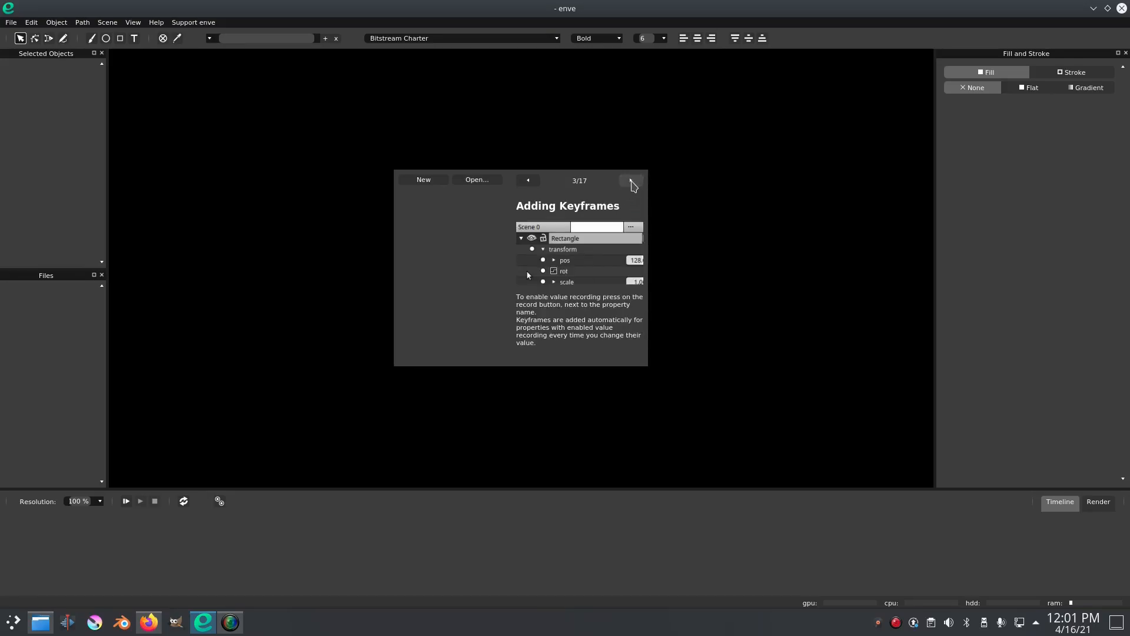
{"action": "left_click", "coordinate": [632, 181]}
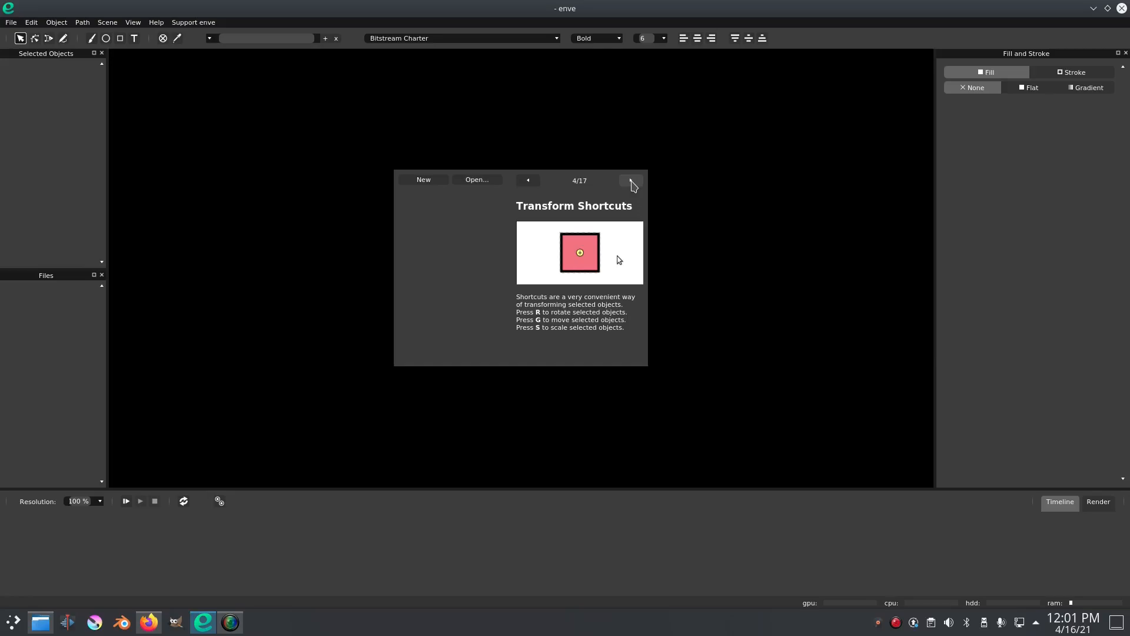
{"action": "left_click", "coordinate": [631, 181]}
{"action": "left_click", "coordinate": [632, 182]}
{"action": "left_click", "coordinate": [632, 182]}
{"action": "left_click", "coordinate": [632, 182]}
{"action": "left_click", "coordinate": [632, 182]}
{"action": "left_click", "coordinate": [631, 182]}
{"action": "left_click", "coordinate": [631, 182]}
{"action": "left_click", "coordinate": [632, 182]}
{"action": "left_click", "coordinate": [631, 182]}
{"action": "left_click", "coordinate": [632, 182]}
{"action": "left_click", "coordinate": [632, 182]}
{"action": "left_click", "coordinate": [632, 182]}
{"action": "left_click", "coordinate": [632, 182]}
{"action": "left_click", "coordinate": [632, 182]}
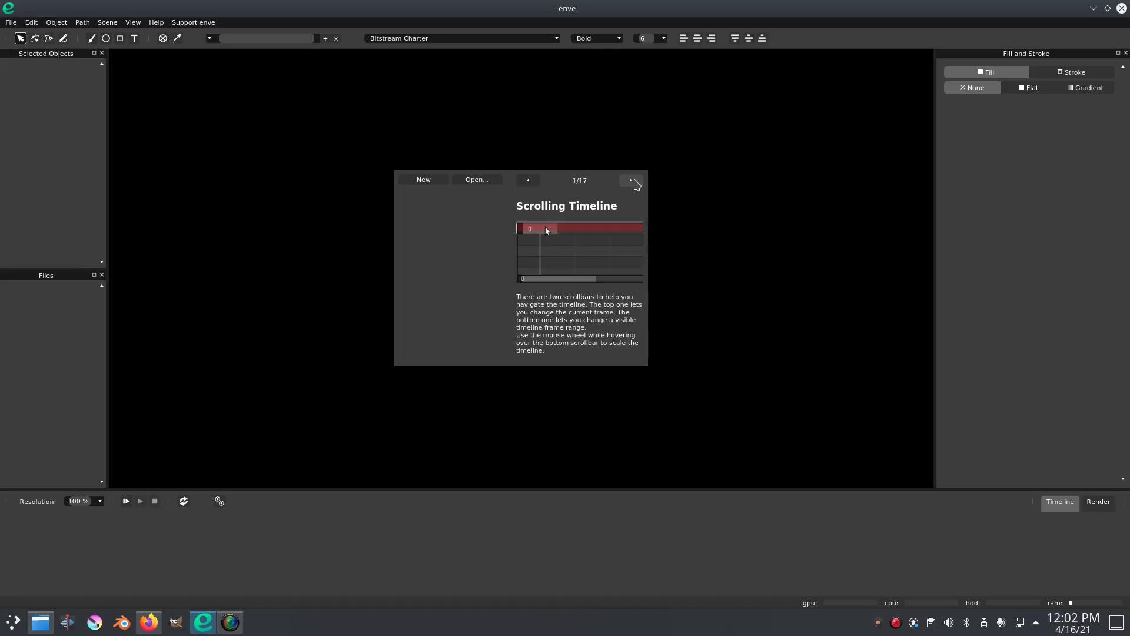
{"action": "left_click", "coordinate": [529, 181]}
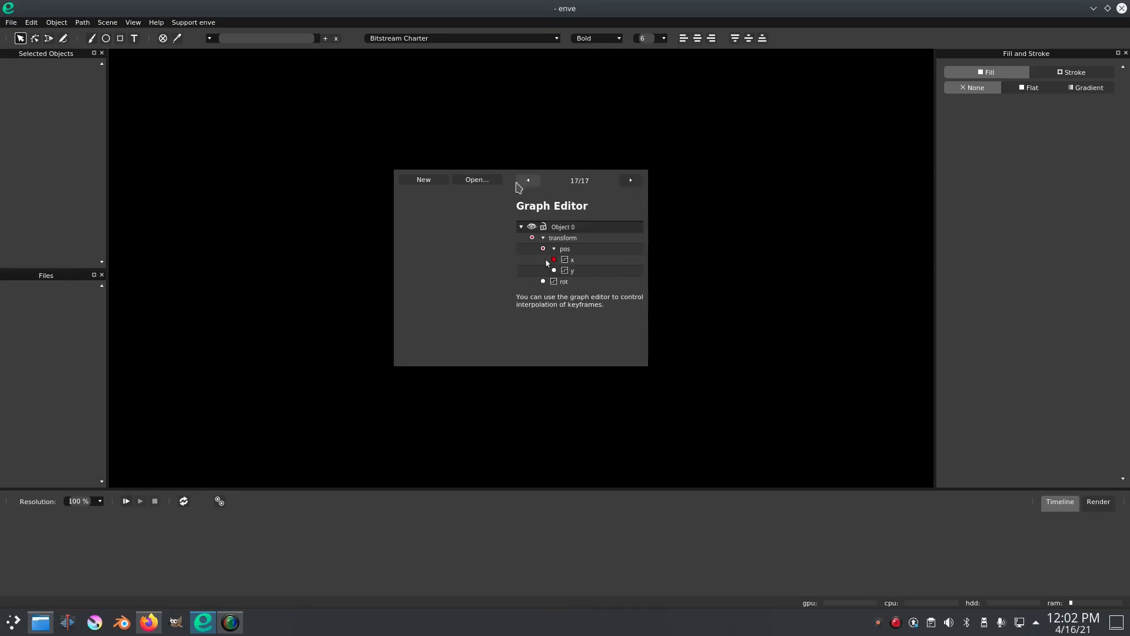
Create a new 1920 × 1080 scene with the frame rate set to 60 fps.
{"action": "left_click", "coordinate": [424, 179]}
{"action": "left_click_drag", "start_coordinate": [551, 229], "coordinate": [587, 230]}
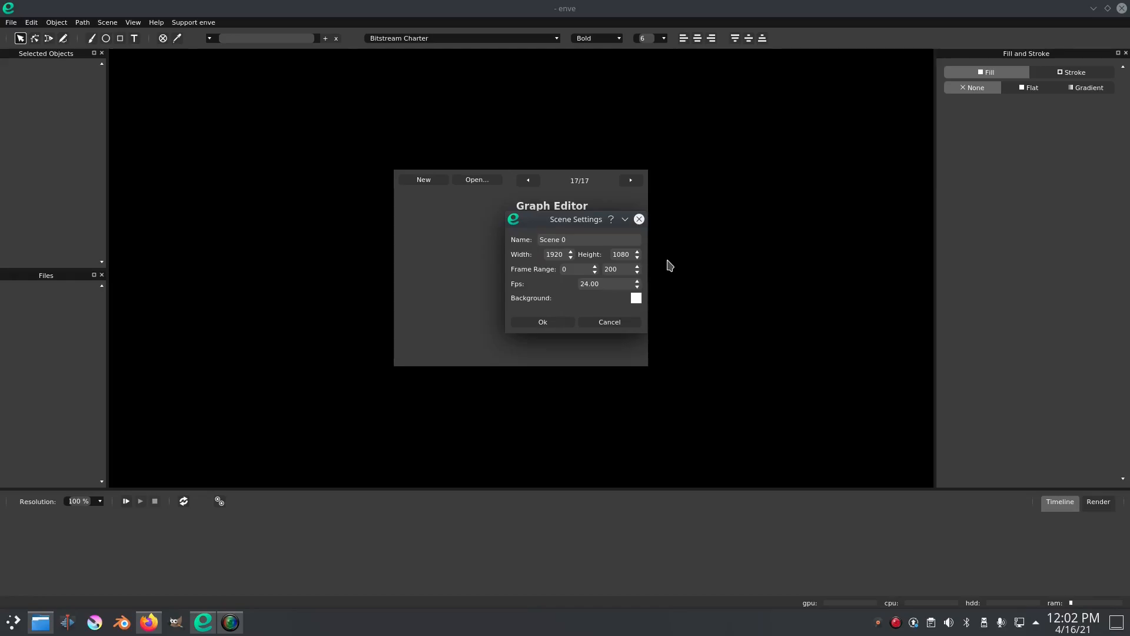
{"action": "double_click", "coordinate": [603, 286]}
{"action": "type", "text": "60"}
{"action": "left_click", "coordinate": [564, 323]}
Enlarge the timeline area upward by raising its boundary with the canvas.
{"action": "left_click_drag", "start_coordinate": [900, 312], "coordinate": [894, 298]}
{"action": "left_click_drag", "start_coordinate": [454, 219], "coordinate": [600, 329]}
{"action": "scroll", "coordinate": [667, 353], "scroll_direction": "up", "scroll_amount": 1}
{"action": "left_click_drag", "start_coordinate": [667, 354], "coordinate": [700, 273]}
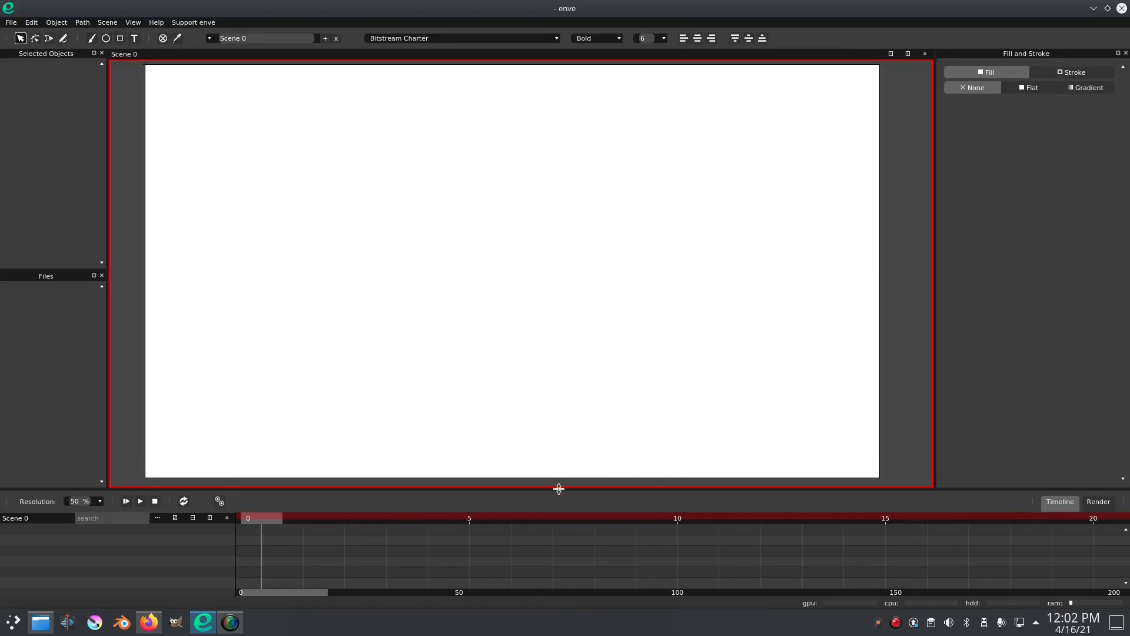
{"action": "left_click_drag", "start_coordinate": [560, 487], "coordinate": [570, 458]}
{"action": "left_click_drag", "start_coordinate": [277, 509], "coordinate": [372, 514]}
{"action": "mouse_move", "coordinate": [471, 489]}
{"action": "left_mouse_down"}
{"action": "mouse_move", "coordinate": [265, 494]}
{"action": "mouse_move", "coordinate": [328, 505]}
{"action": "mouse_move", "coordinate": [259, 507]}
{"action": "mouse_move", "coordinate": [565, 505]}
{"action": "mouse_move", "coordinate": [266, 510]}
{"action": "left_mouse_up"}
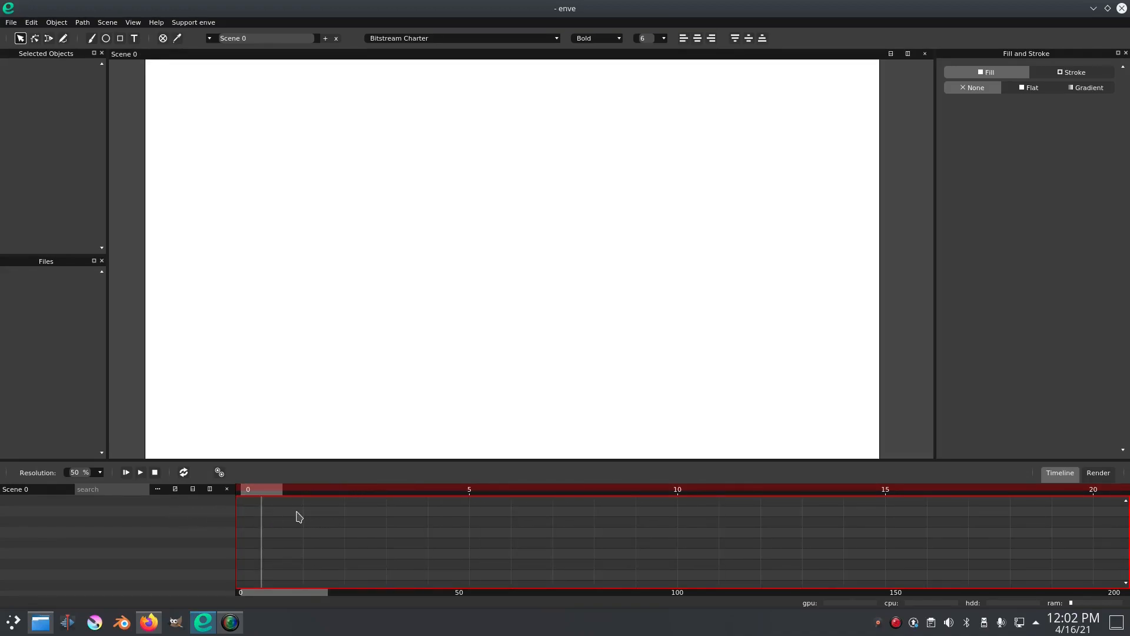
Widen the Selected Objects and Files area beside the canvas, dismissing the scene options without choosing any.
{"action": "left_click_drag", "start_coordinate": [228, 331], "coordinate": [227, 330]}
{"action": "right_click", "coordinate": [319, 261]}
{"action": "left_click", "coordinate": [957, 165]}
{"action": "left_click_drag", "start_coordinate": [500, 186], "coordinate": [480, 184]}
{"action": "right_click", "coordinate": [484, 183]}
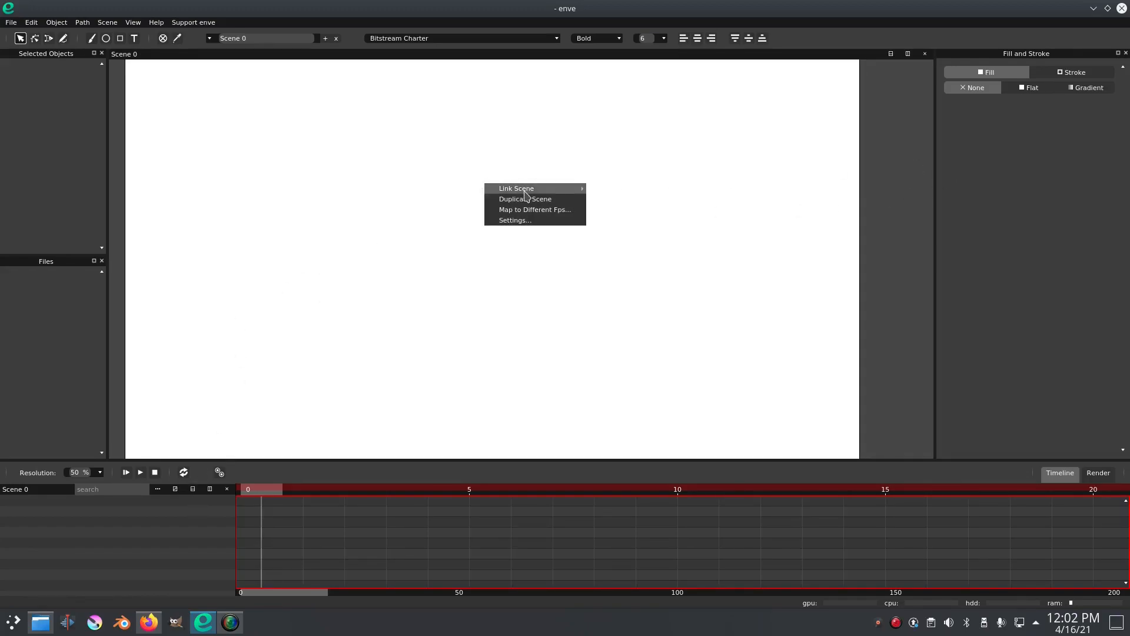
{"action": "left_click", "coordinate": [217, 189]}
{"action": "left_click_drag", "start_coordinate": [107, 162], "coordinate": [143, 166]}
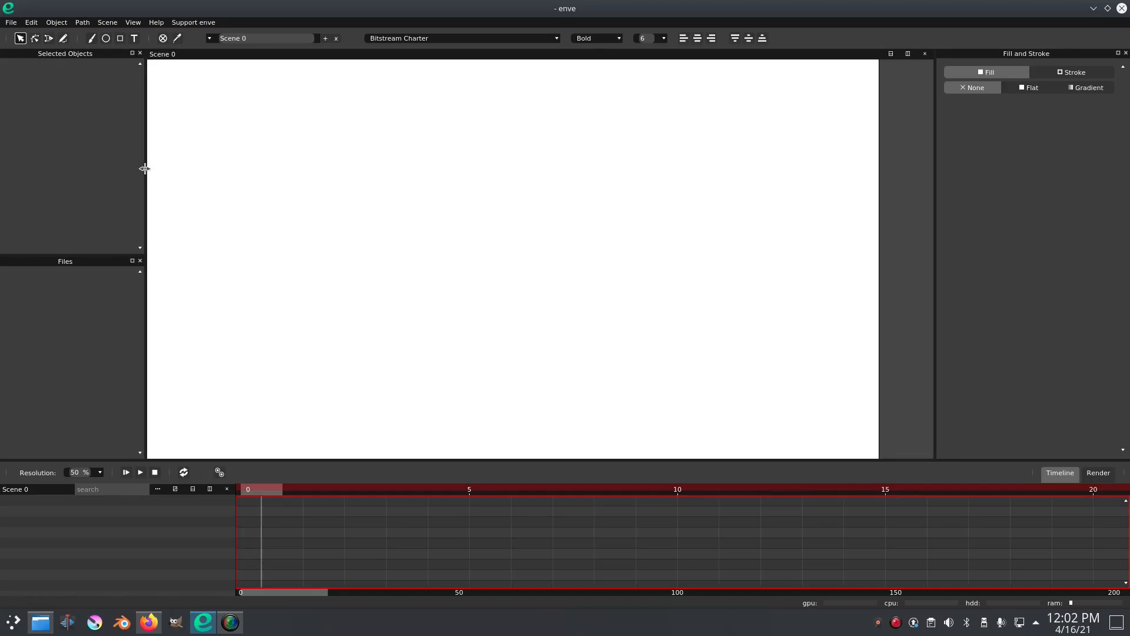
Paint a short curved stroke at the canvas edge on frame 0 and a longer wavy stroke on frame 1.
{"action": "left_click", "coordinate": [91, 37]}
{"action": "scroll", "coordinate": [451, 204], "scroll_direction": "down", "scroll_amount": 2}
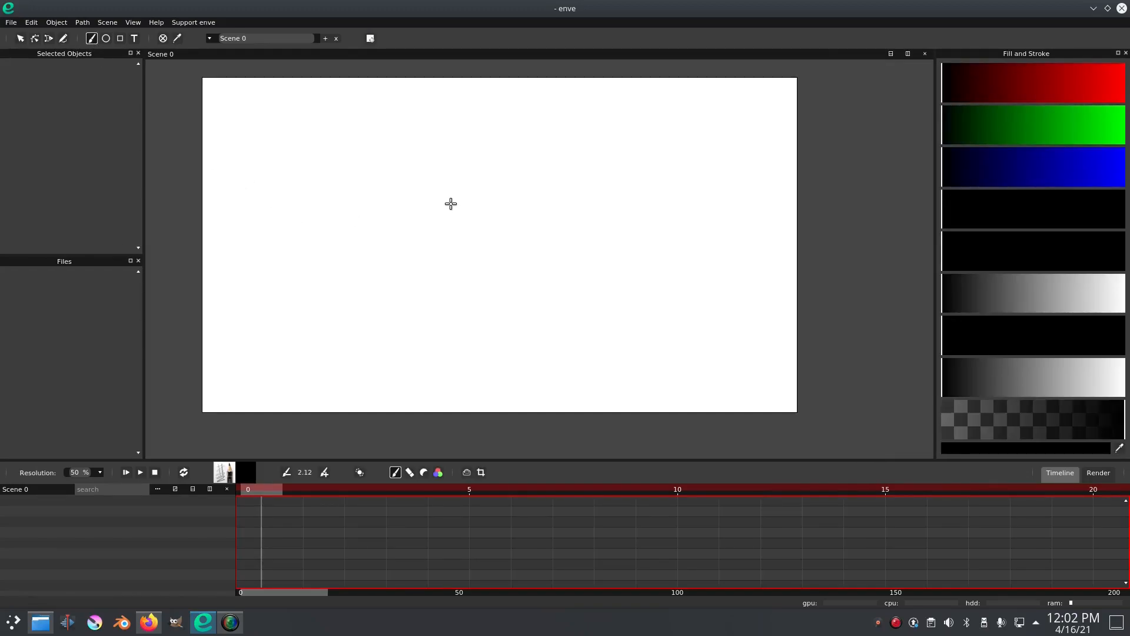
{"action": "scroll", "coordinate": [485, 220], "scroll_direction": "up", "scroll_amount": 1}
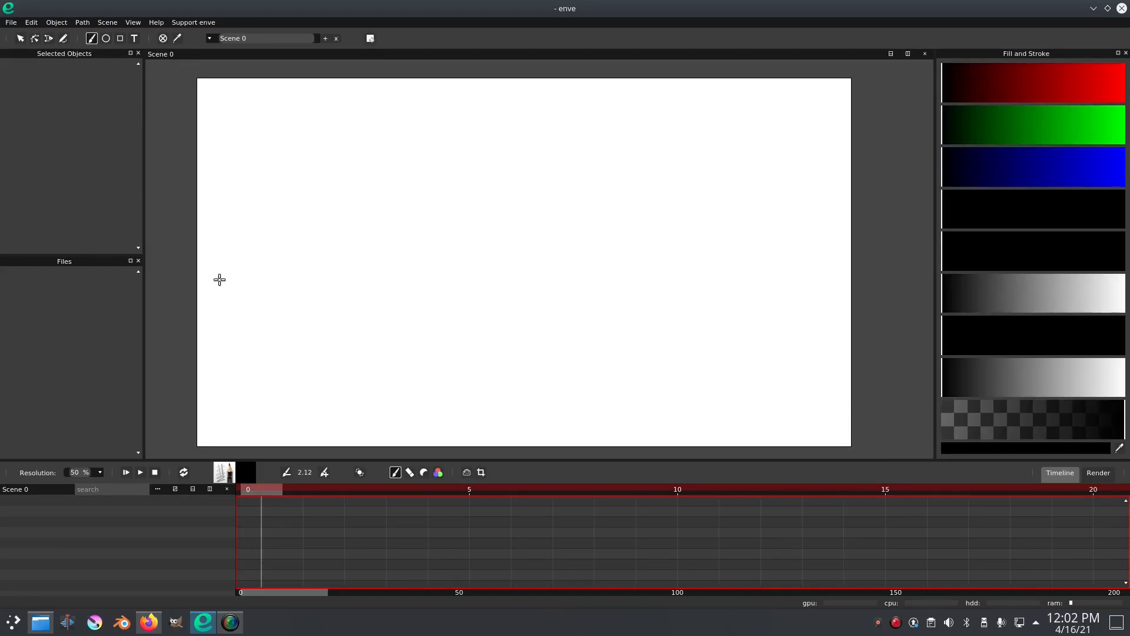
{"action": "left_click_drag", "start_coordinate": [191, 296], "coordinate": [230, 308]}
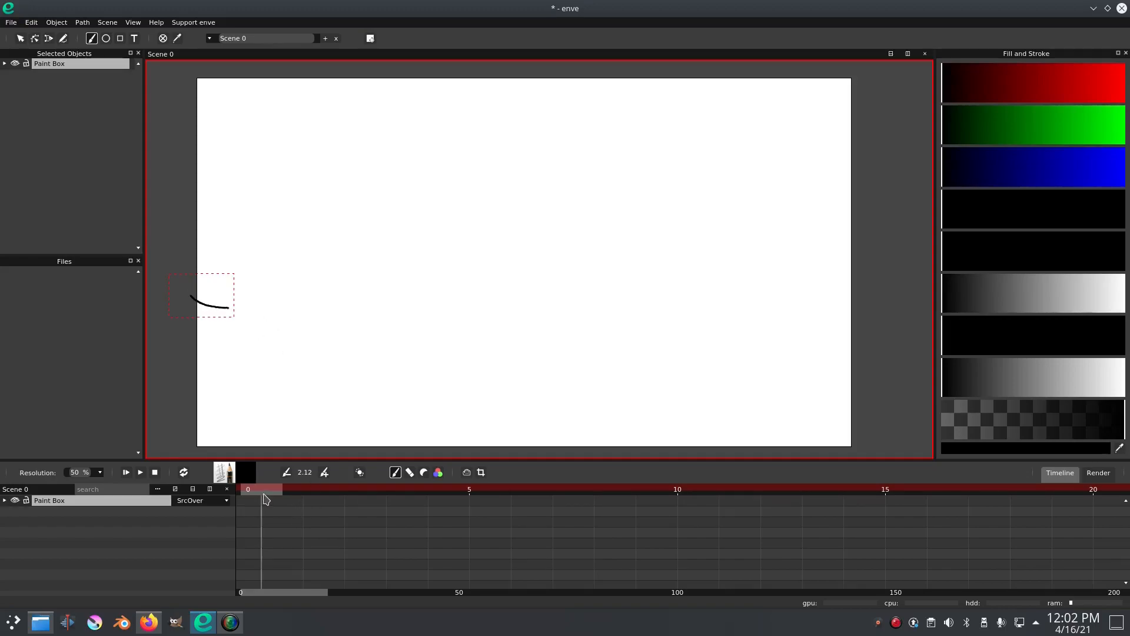
{"action": "left_click", "coordinate": [303, 489]}
{"action": "left_click_drag", "start_coordinate": [238, 305], "coordinate": [363, 263]}
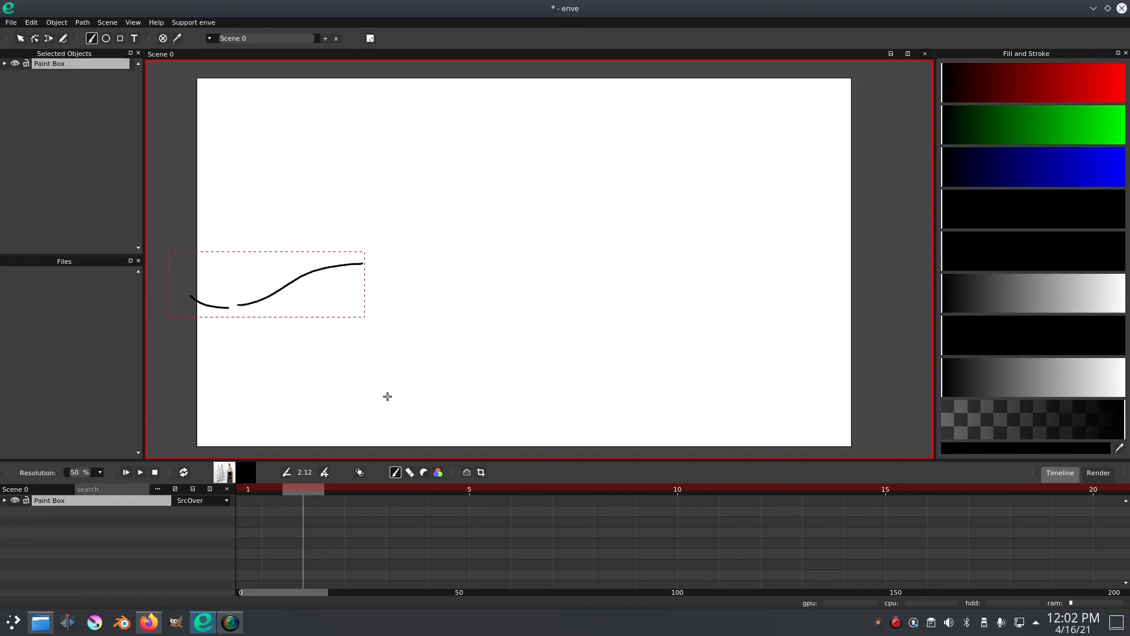
Undo the strokes painted on both frames, along with another curved stroke tried on frame 0.
{"action": "key", "text": "ctrl+z"}
{"action": "key", "text": "ctrl+z"}
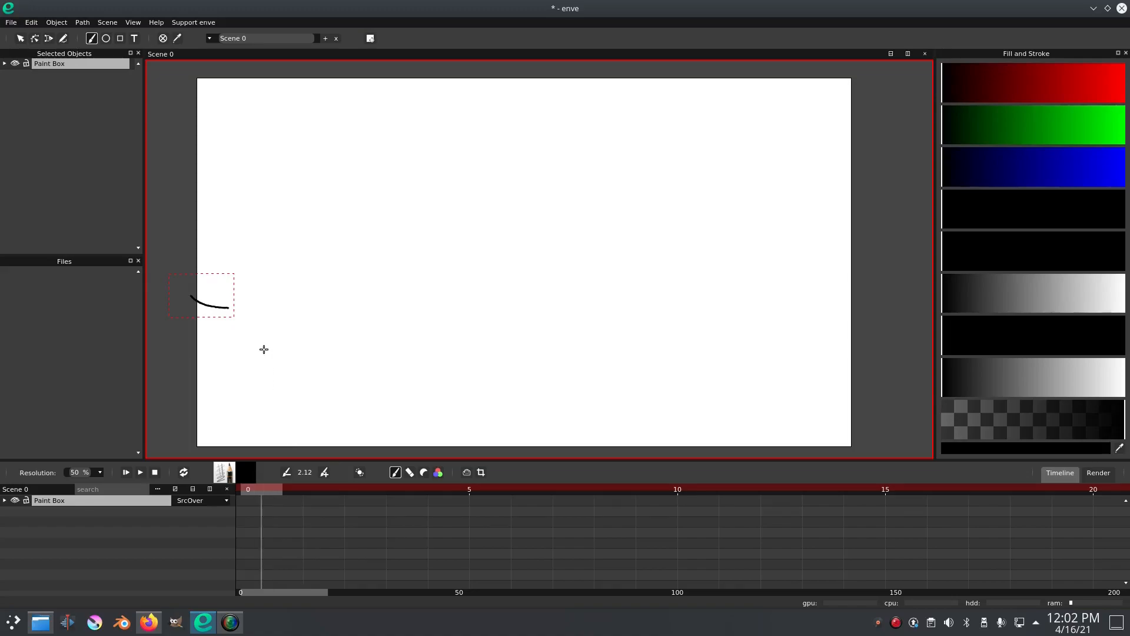
{"action": "key", "text": "ctrl+z"}
{"action": "left_click_drag", "start_coordinate": [197, 336], "coordinate": [288, 335]}
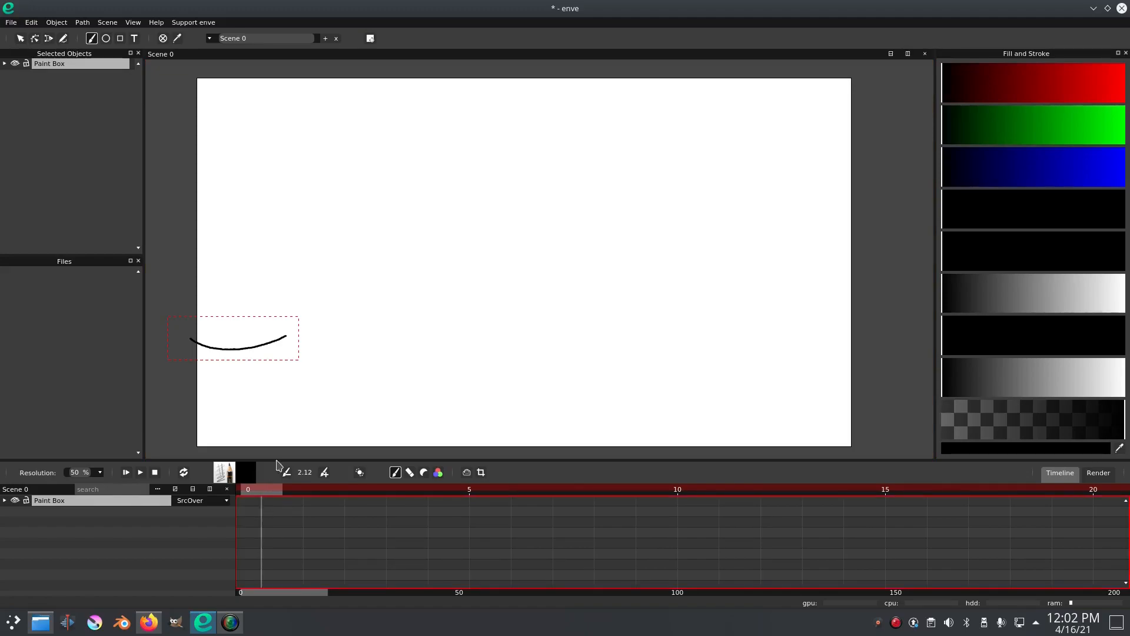
{"action": "left_click", "coordinate": [340, 354]}
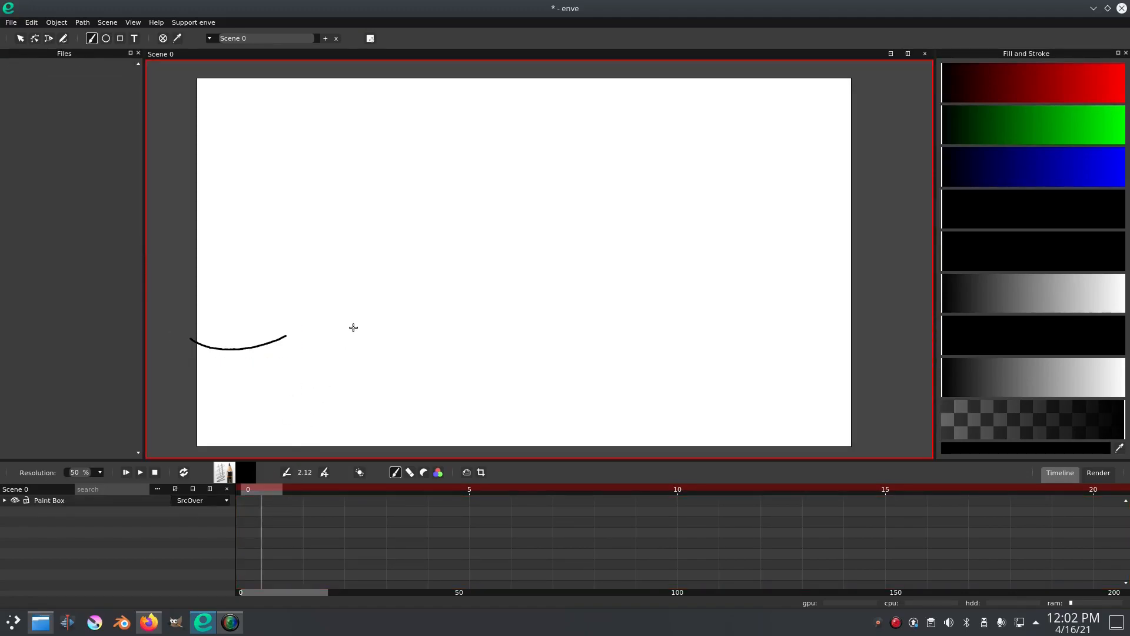
{"action": "key", "text": "ctrl+z"}
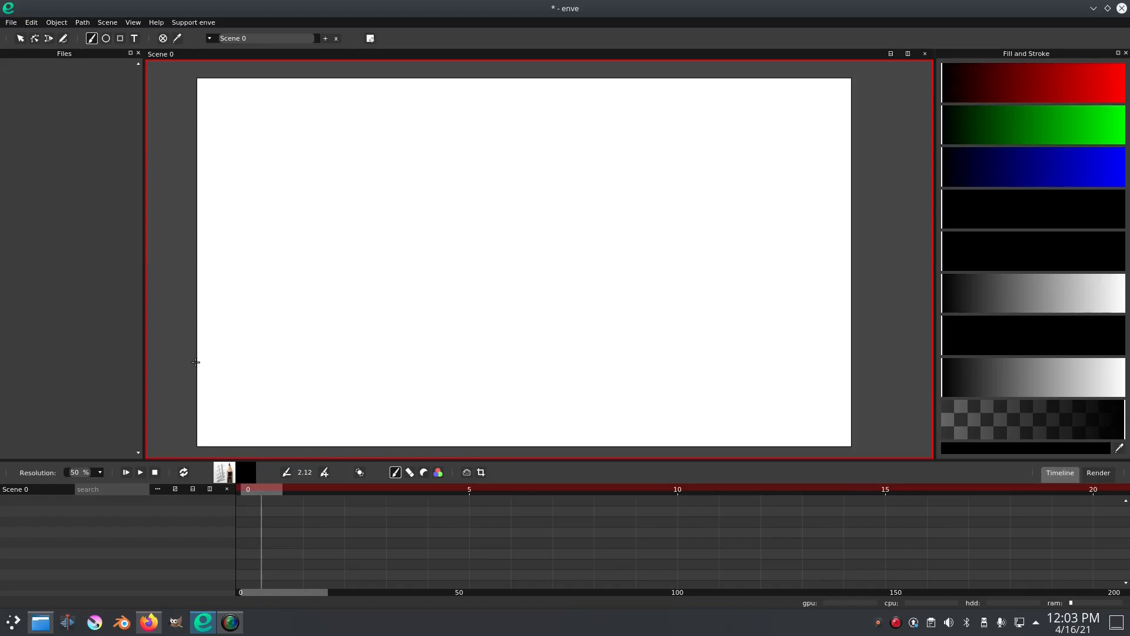
Paint a large spiral stroke in the middle of the canvas and examine its edges up close.
{"action": "scroll", "coordinate": [464, 302], "scroll_direction": "up", "scroll_amount": 2}
{"action": "mouse_move", "coordinate": [397, 318]}
{"action": "left_mouse_down"}
{"action": "mouse_move", "coordinate": [576, 218]}
{"action": "mouse_move", "coordinate": [520, 272]}
{"action": "left_mouse_up"}
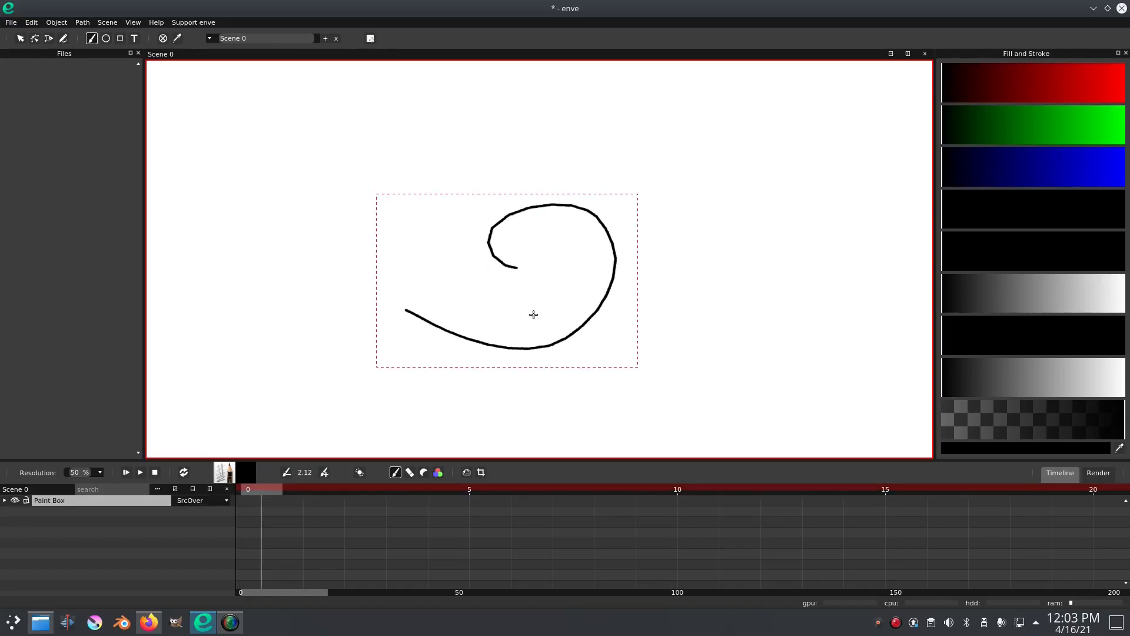
{"action": "scroll", "coordinate": [505, 244], "scroll_direction": "up", "scroll_amount": 10}
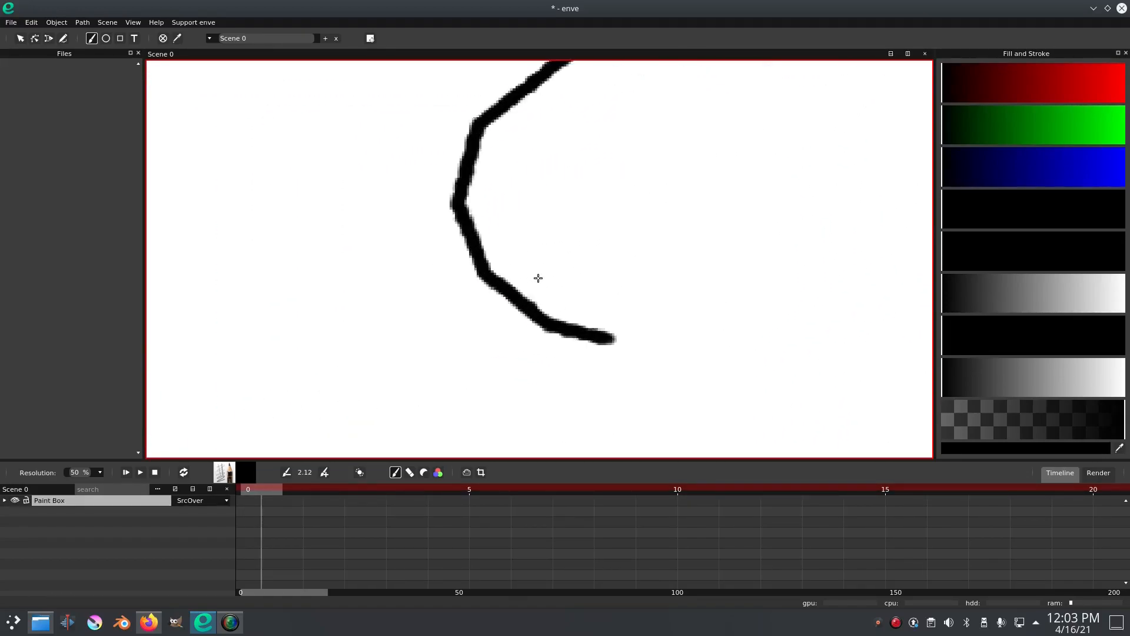
{"action": "scroll", "coordinate": [538, 278], "scroll_direction": "down", "scroll_amount": 5}
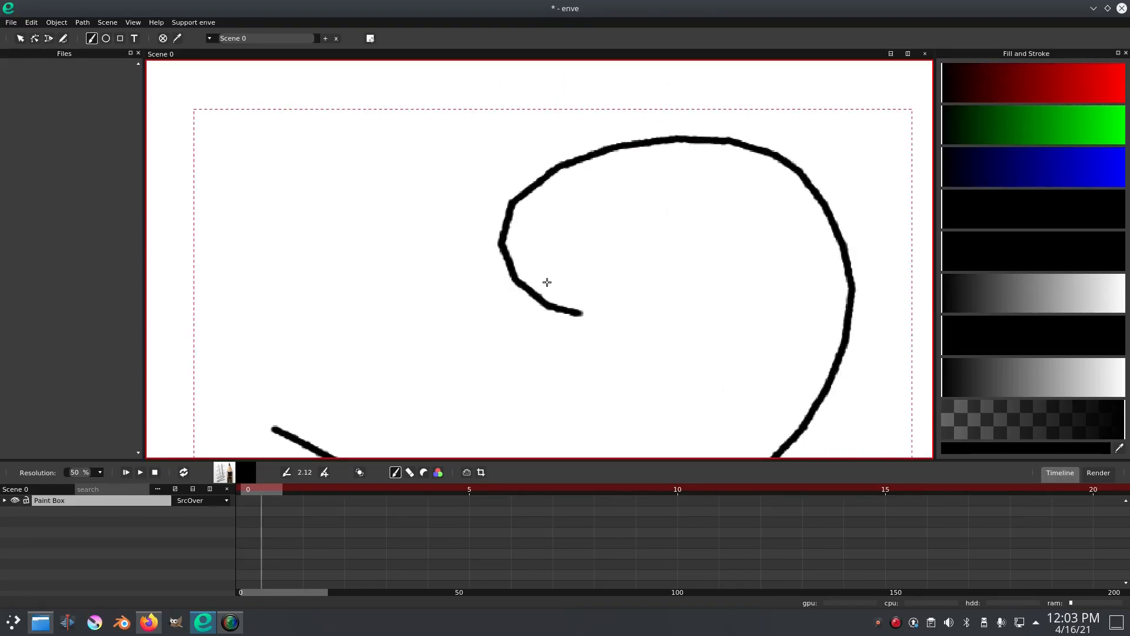
{"action": "scroll", "coordinate": [487, 230], "scroll_direction": "up", "scroll_amount": 4}
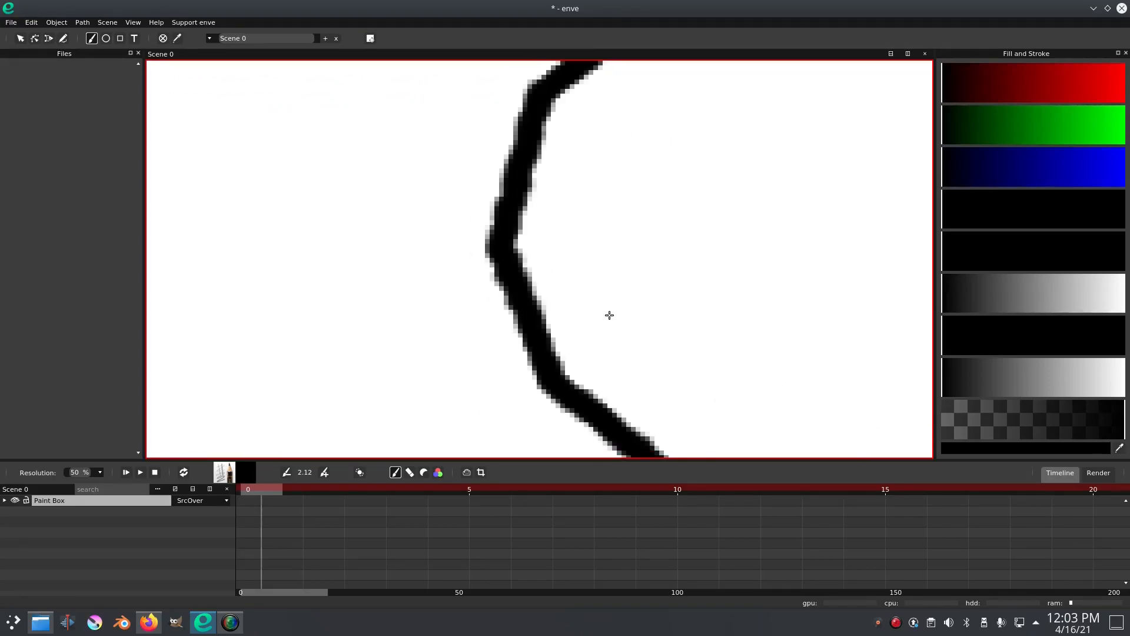
{"action": "scroll", "coordinate": [641, 316], "scroll_direction": "down", "scroll_amount": 2}
{"action": "scroll", "coordinate": [641, 316], "scroll_direction": "down", "scroll_amount": 8}
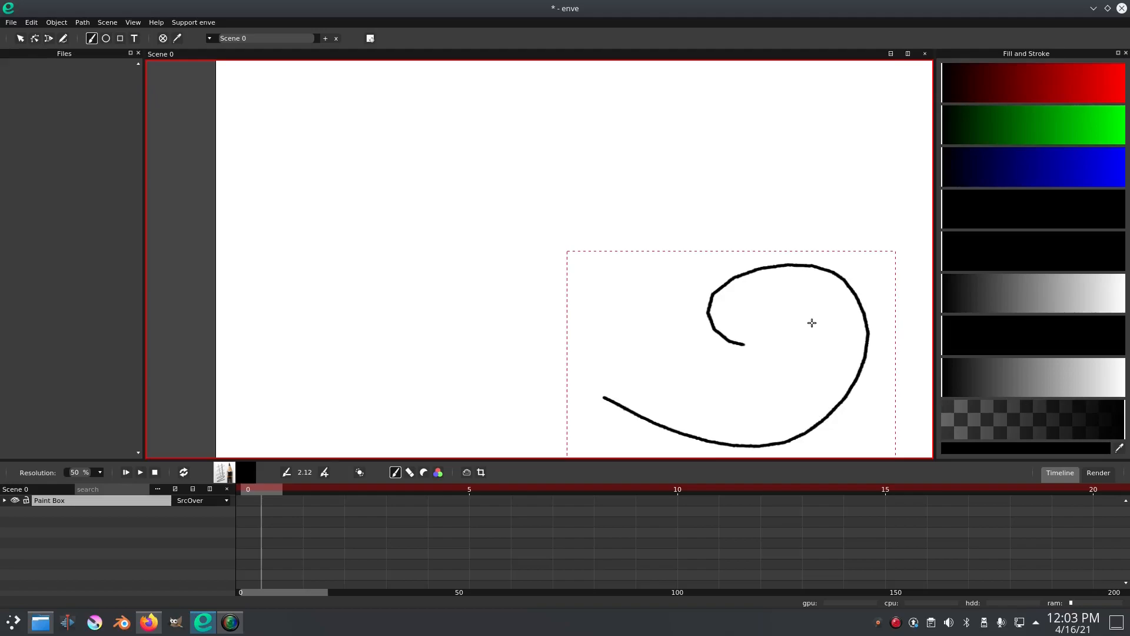
{"action": "scroll", "coordinate": [824, 333], "scroll_direction": "down", "scroll_amount": 2}
Try several freehand brush strokes on the canvas, deleting each one.
{"action": "mouse_move", "coordinate": [823, 333]}
{"action": "left_mouse_down"}
{"action": "mouse_move", "coordinate": [583, 306]}
{"action": "mouse_move", "coordinate": [580, 282]}
{"action": "left_mouse_up"}
{"action": "key", "text": "Delete"}
{"action": "left_click_drag", "start_coordinate": [280, 258], "coordinate": [381, 300]}
{"action": "key", "text": "Delete"}
{"action": "mouse_move", "coordinate": [399, 241]}
{"action": "left_mouse_down"}
{"action": "mouse_move", "coordinate": [465, 237]}
{"action": "mouse_move", "coordinate": [577, 259]}
{"action": "mouse_move", "coordinate": [633, 323]}
{"action": "mouse_move", "coordinate": [686, 313]}
{"action": "mouse_move", "coordinate": [700, 240]}
{"action": "mouse_move", "coordinate": [719, 318]}
{"action": "mouse_move", "coordinate": [758, 283]}
{"action": "mouse_move", "coordinate": [724, 347]}
{"action": "mouse_move", "coordinate": [552, 345]}
{"action": "left_mouse_up"}
{"action": "key", "text": "Delete"}
{"action": "mouse_move", "coordinate": [423, 229]}
{"action": "left_mouse_down"}
{"action": "mouse_move", "coordinate": [480, 227]}
{"action": "mouse_move", "coordinate": [646, 272]}
{"action": "mouse_move", "coordinate": [462, 338]}
{"action": "mouse_move", "coordinate": [499, 374]}
{"action": "left_mouse_up"}
{"action": "key", "text": "Delete"}
Paint a looping freehand stroke and try to edit it in Point Mode.
{"action": "mouse_move", "coordinate": [446, 282]}
{"action": "left_mouse_down"}
{"action": "mouse_move", "coordinate": [485, 339]}
{"action": "mouse_move", "coordinate": [528, 354]}
{"action": "mouse_move", "coordinate": [525, 254]}
{"action": "left_mouse_up"}
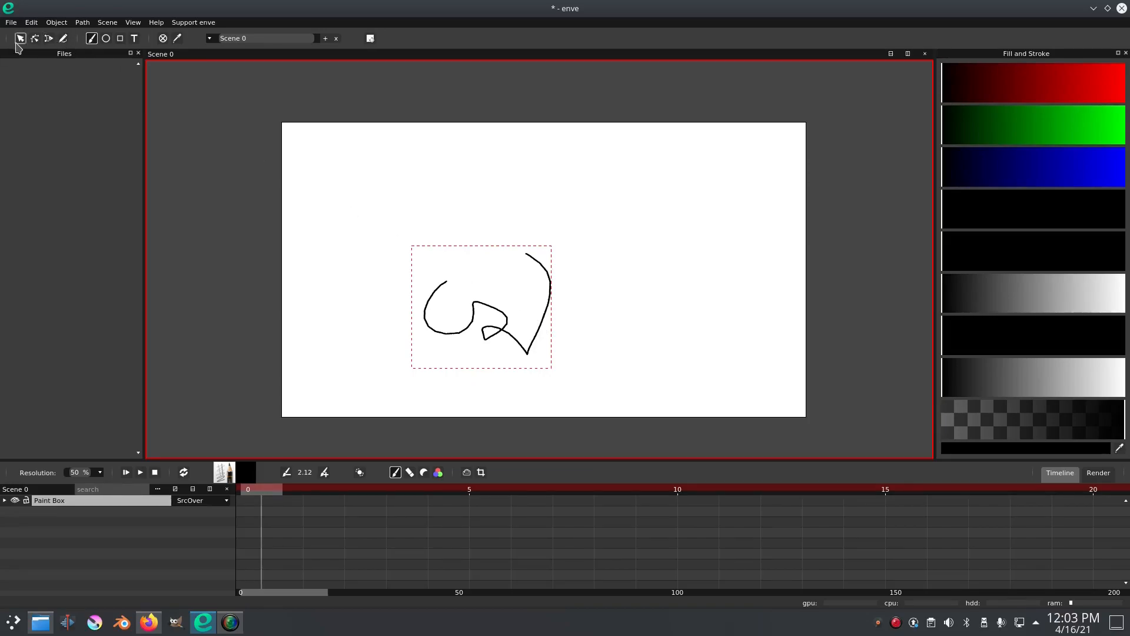
{"action": "left_click", "coordinate": [34, 38]}
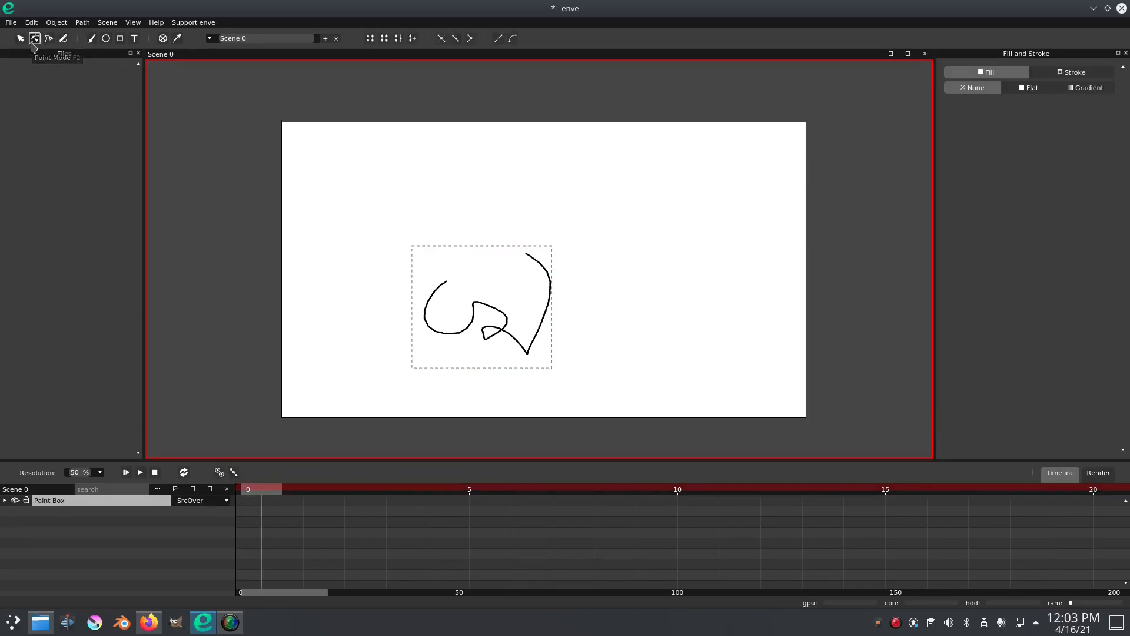
{"action": "left_click_drag", "start_coordinate": [486, 352], "coordinate": [485, 351]}
Draw a closed leaf-shaped vector path above the painted stroke in Add Path Mode.
{"action": "left_click", "coordinate": [49, 39]}
{"action": "left_click", "coordinate": [503, 174]}
{"action": "left_click_drag", "start_coordinate": [589, 267], "coordinate": [567, 333]}
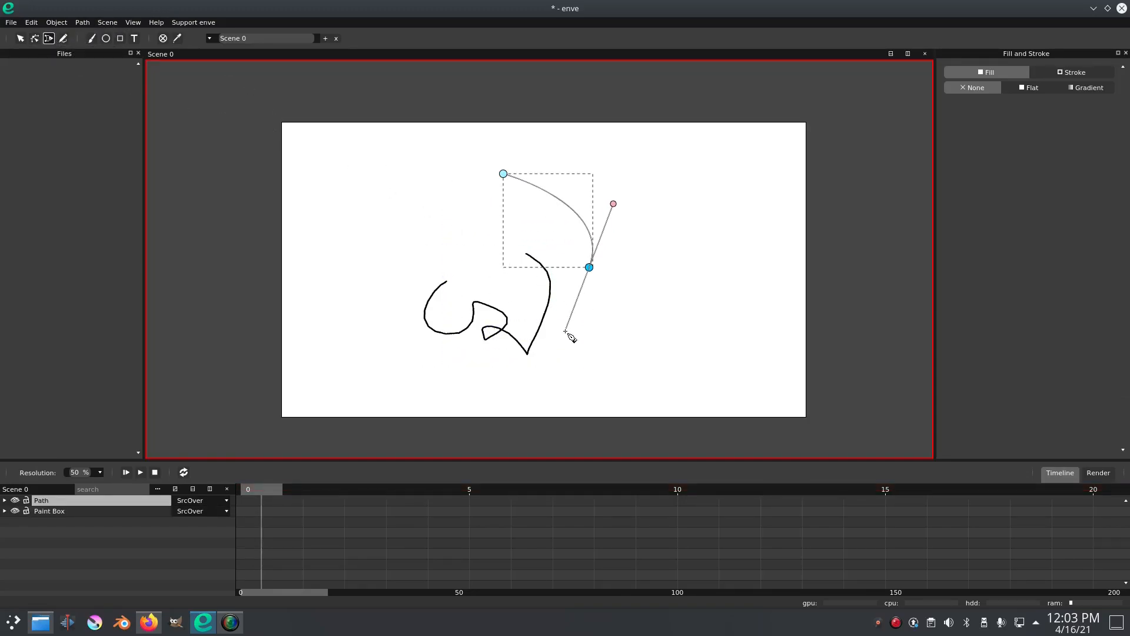
{"action": "scroll", "coordinate": [593, 244], "scroll_direction": "up", "scroll_amount": 5}
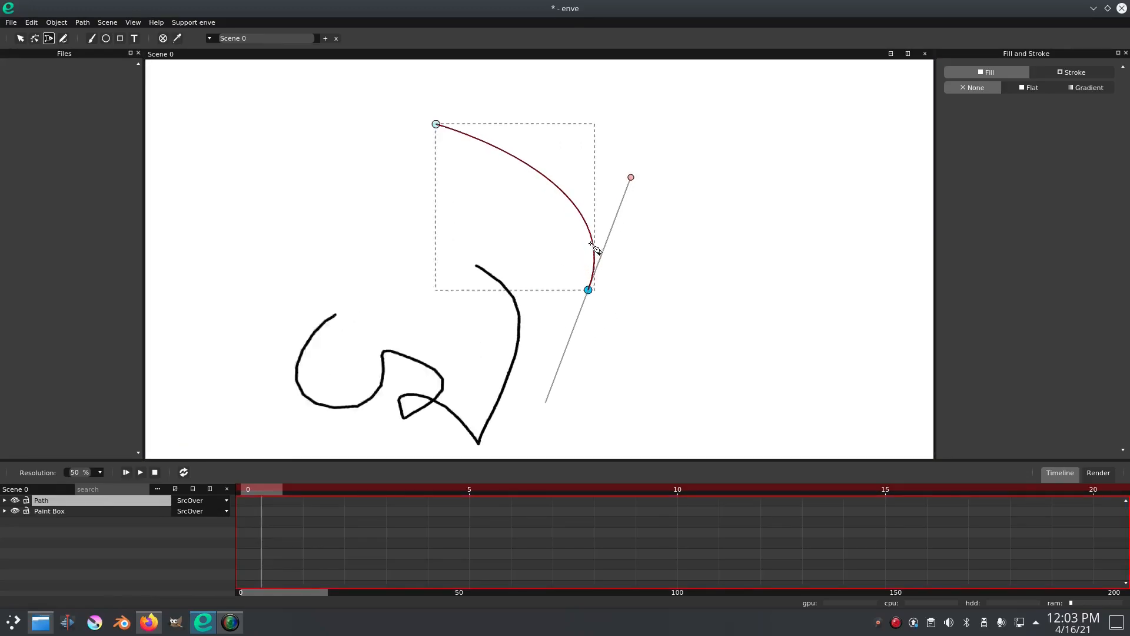
{"action": "scroll", "coordinate": [594, 247], "scroll_direction": "up", "scroll_amount": 3}
{"action": "left_click", "coordinate": [366, 69]}
{"action": "left_click_drag", "start_coordinate": [484, 166], "coordinate": [558, 195]}
{"action": "key", "text": "Tab"}
Reshape the upper curve of the leaf-shaped path in Point Mode.
{"action": "left_click", "coordinate": [64, 40]}
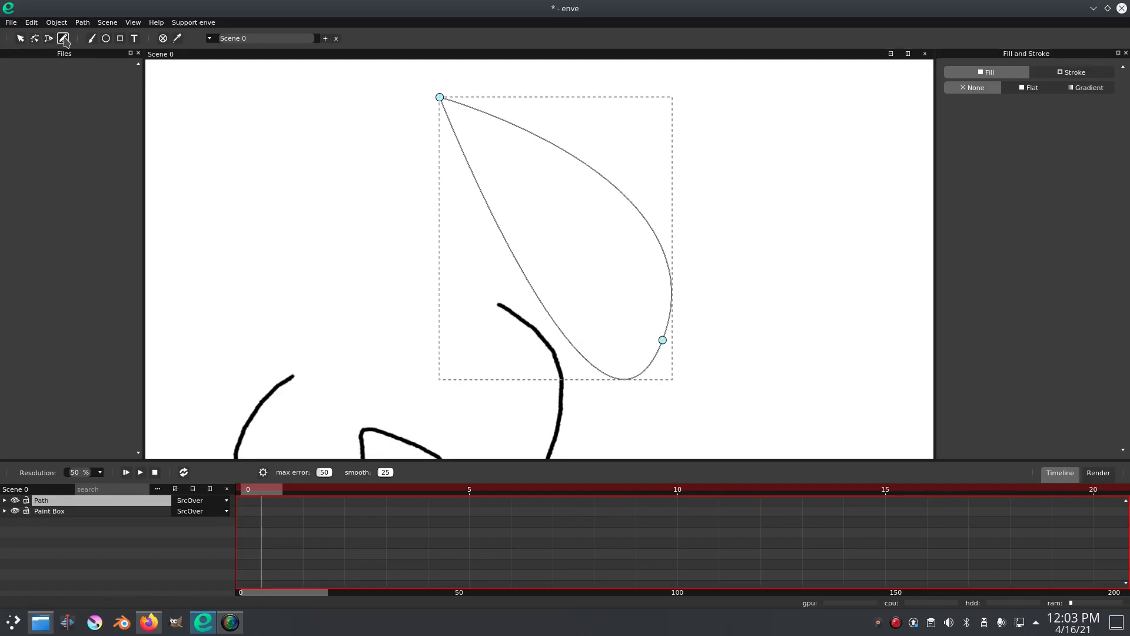
{"action": "left_click", "coordinate": [36, 39]}
{"action": "left_click_drag", "start_coordinate": [446, 100], "coordinate": [459, 144]}
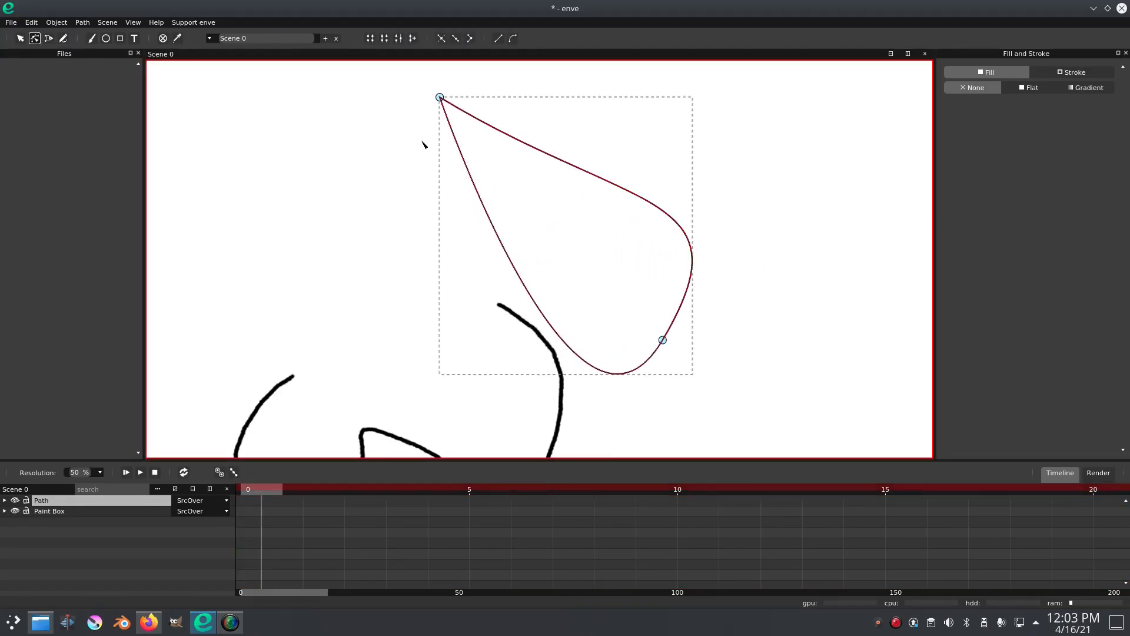
Paint a curved stroke across the path's pointed tip and compare the painted and vector edges up close.
{"action": "left_click", "coordinate": [91, 38]}
{"action": "left_click_drag", "start_coordinate": [496, 107], "coordinate": [441, 163]}
{"action": "scroll", "coordinate": [492, 192], "scroll_direction": "up", "scroll_amount": 10}
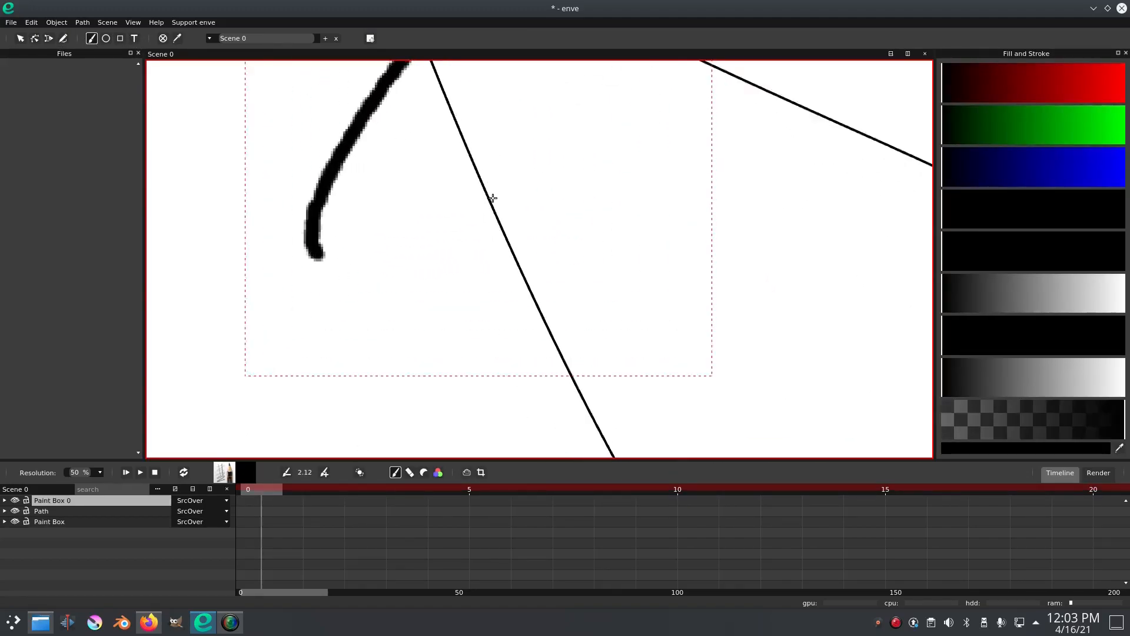
{"action": "scroll", "coordinate": [493, 192], "scroll_direction": "up", "scroll_amount": 10}
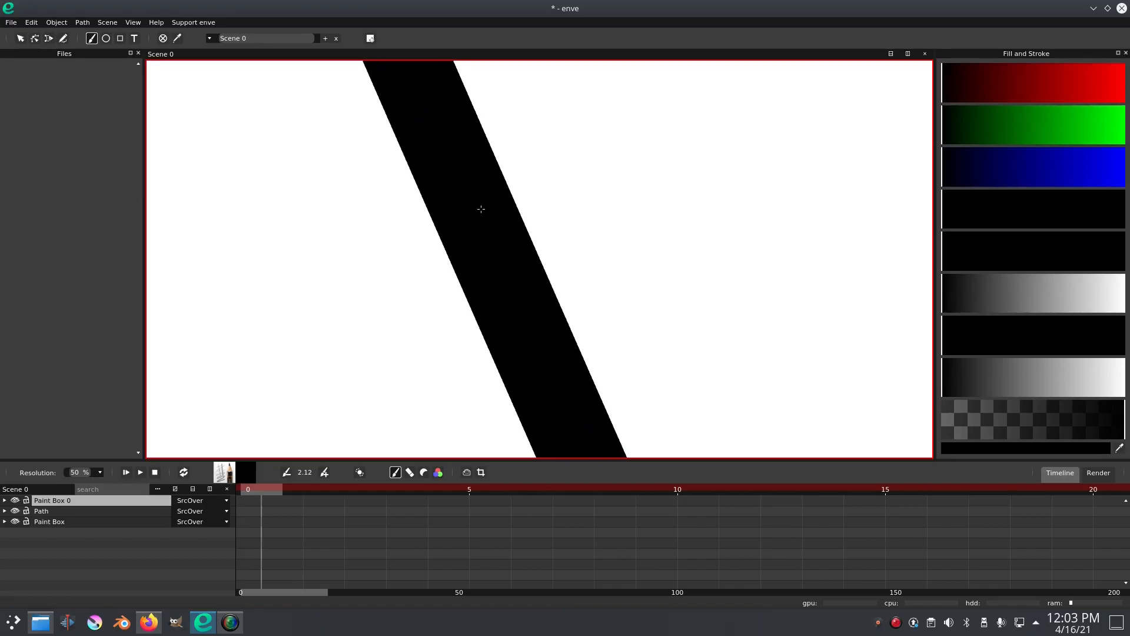
{"action": "scroll", "coordinate": [620, 238], "scroll_direction": "down", "scroll_amount": 12}
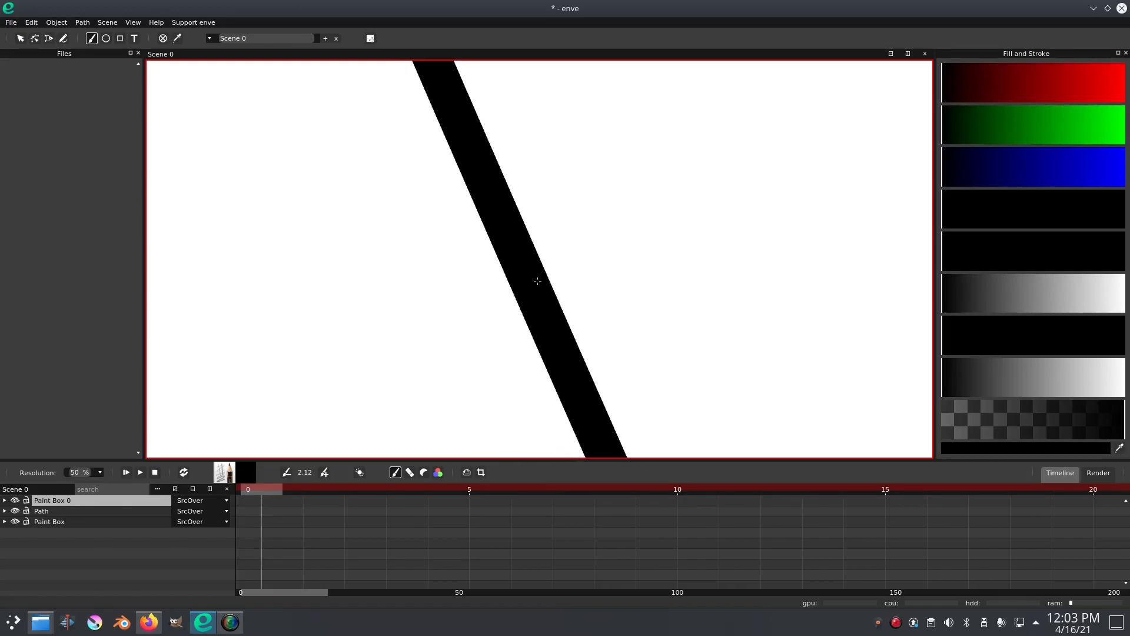
Paint two short strokes, one on either side of the magnified path line.
{"action": "mouse_move", "coordinate": [413, 221]}
{"action": "left_mouse_down"}
{"action": "mouse_move", "coordinate": [407, 352]}
{"action": "mouse_move", "coordinate": [483, 380]}
{"action": "left_mouse_up"}
{"action": "left_click_drag", "start_coordinate": [724, 152], "coordinate": [739, 309]}
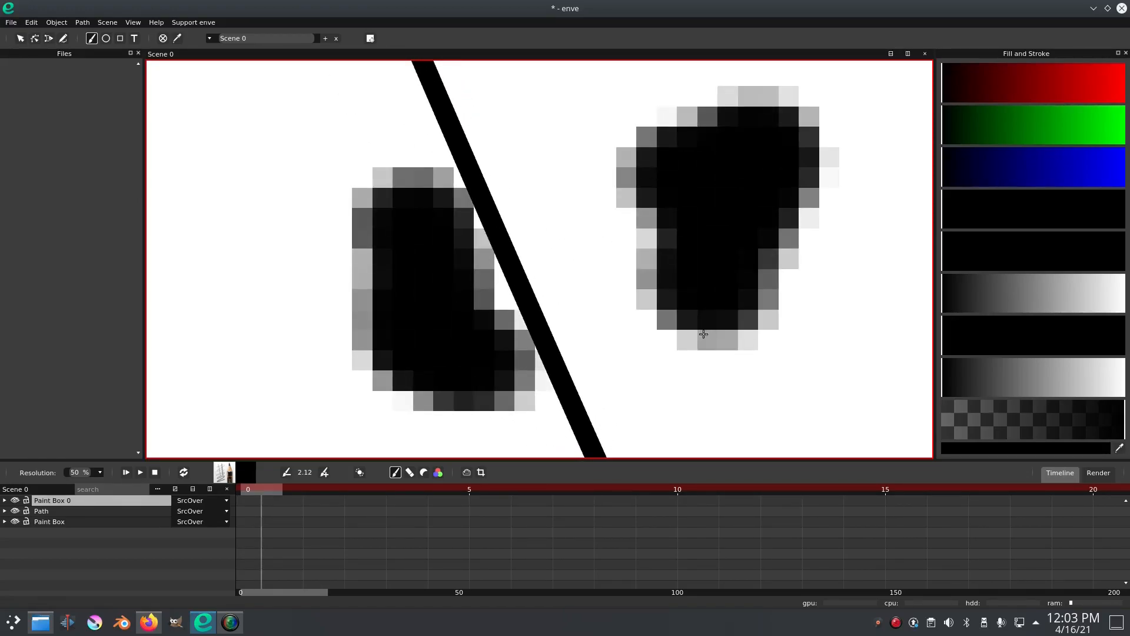
{"action": "scroll", "coordinate": [693, 299], "scroll_direction": "down", "scroll_amount": 3}
{"action": "scroll", "coordinate": [694, 299], "scroll_direction": "down", "scroll_amount": 8}
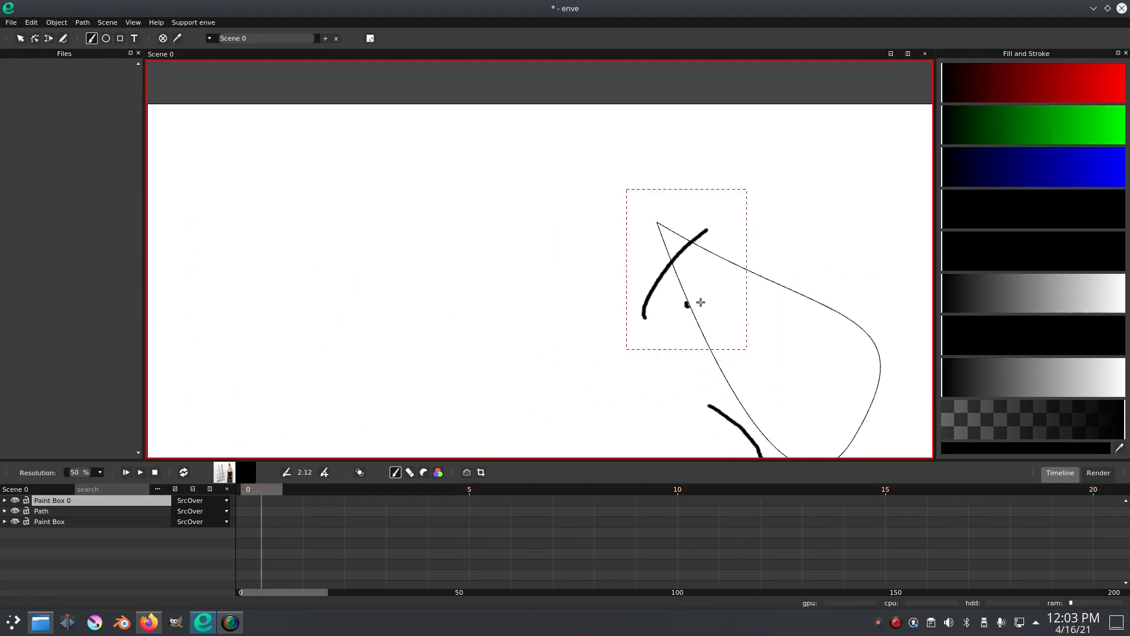
Clear the painted strokes and the vector path so the canvas is empty.
{"action": "key", "text": "Delete"}
{"action": "key", "text": "ctrl+z"}
{"action": "scroll", "coordinate": [703, 318], "scroll_direction": "down", "scroll_amount": 4}
{"action": "mouse_move", "coordinate": [703, 326]}
{"action": "left_mouse_down"}
{"action": "mouse_move", "coordinate": [586, 174]}
{"action": "mouse_move", "coordinate": [462, 199]}
{"action": "left_mouse_up"}
{"action": "key", "text": "ctrl+z"}
{"action": "key", "text": "ctrl+z"}
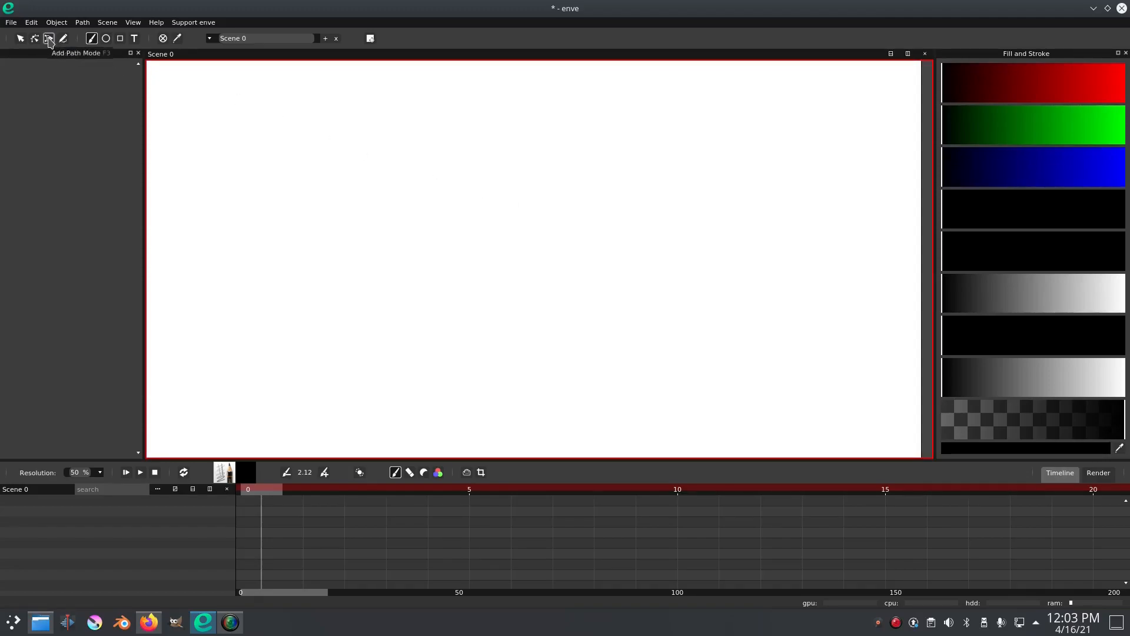
Draw an open, curved two-node vector path across the upper part of the canvas in Add Path Mode.
{"action": "left_click", "coordinate": [49, 39]}
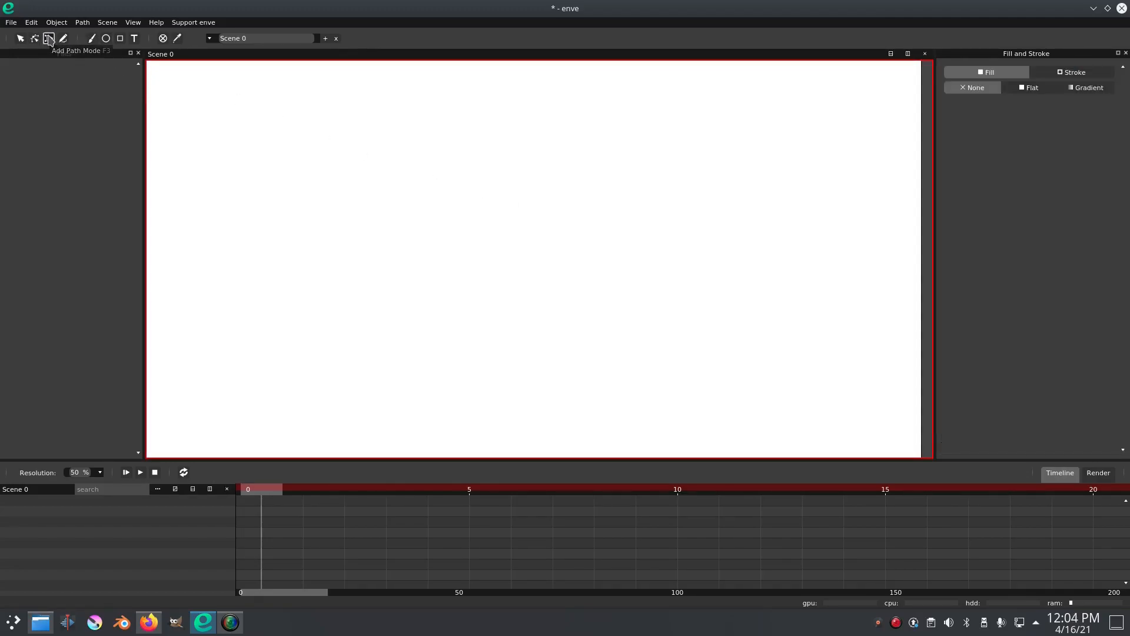
{"action": "left_click", "coordinate": [466, 147]}
{"action": "left_click_drag", "start_coordinate": [726, 236], "coordinate": [649, 396]}
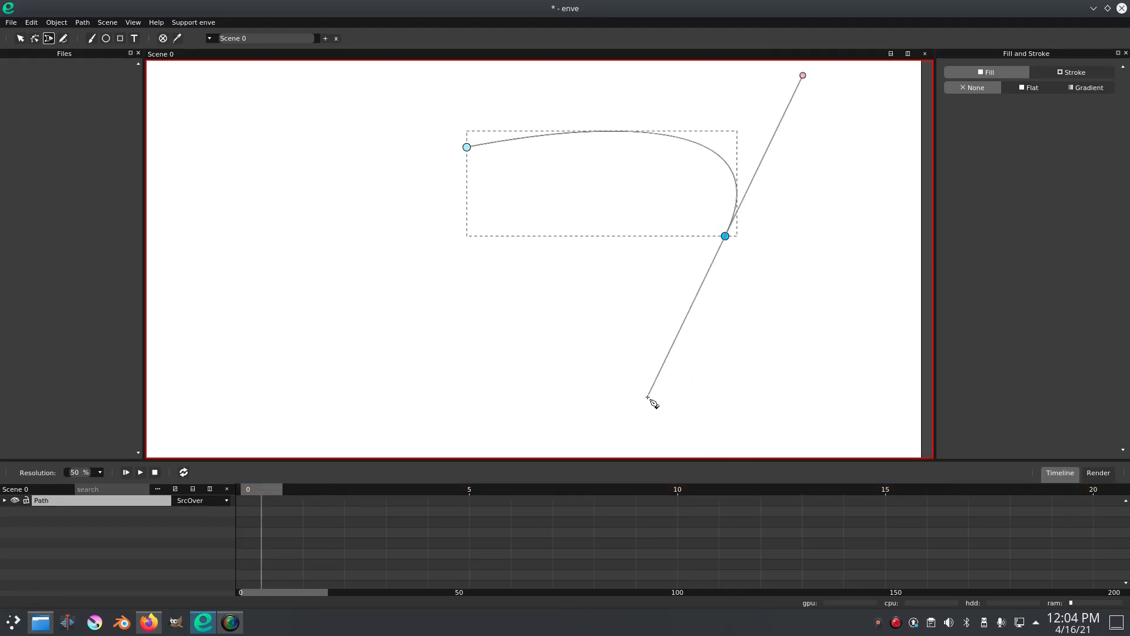
Deselect the curved path and examine its rounded end and line edges at high magnification.
{"action": "left_click", "coordinate": [21, 39]}
{"action": "left_click", "coordinate": [315, 159]}
{"action": "scroll", "coordinate": [498, 150], "scroll_direction": "up", "scroll_amount": 5}
{"action": "scroll", "coordinate": [403, 150], "scroll_direction": "up", "scroll_amount": 8}
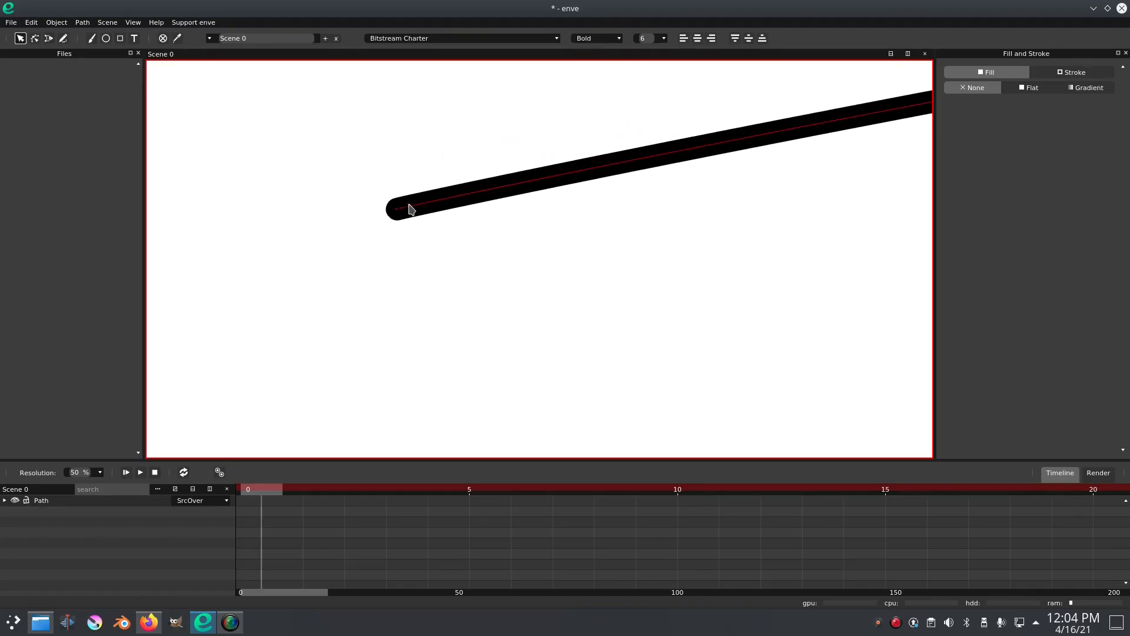
{"action": "scroll", "coordinate": [406, 209], "scroll_direction": "up", "scroll_amount": 10}
{"action": "left_click_drag", "start_coordinate": [482, 202], "coordinate": [401, 354]}
{"action": "left_click_drag", "start_coordinate": [406, 203], "coordinate": [236, 178]}
{"action": "scroll", "coordinate": [699, 247], "scroll_direction": "up", "scroll_amount": 1}
{"action": "scroll", "coordinate": [694, 250], "scroll_direction": "down", "scroll_amount": 1}
{"action": "scroll", "coordinate": [354, 155], "scroll_direction": "down", "scroll_amount": 1}
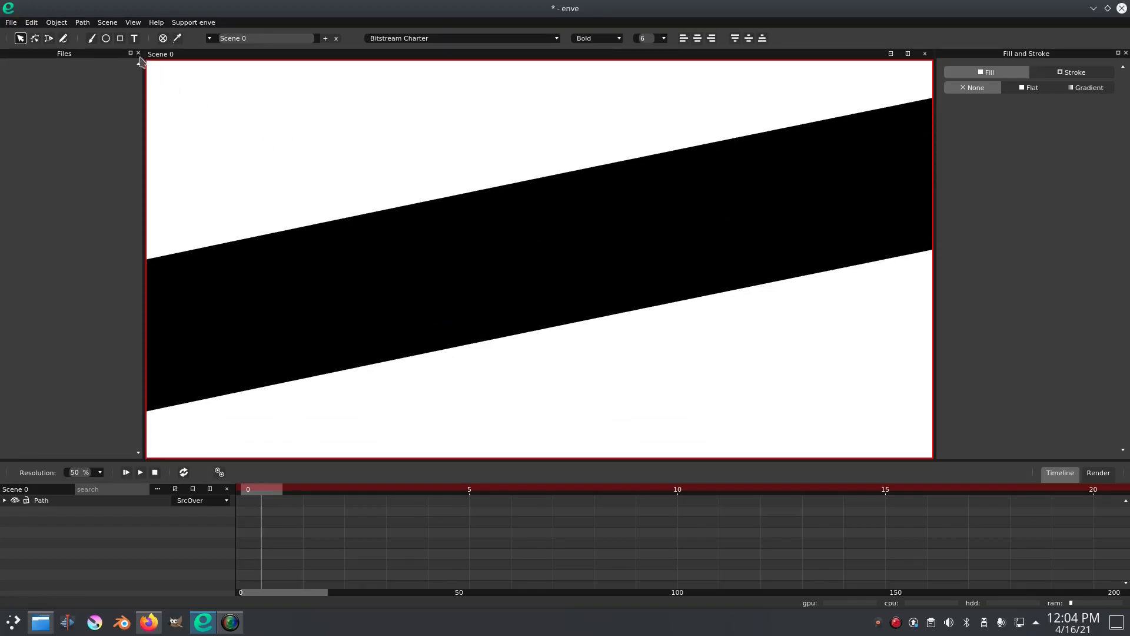
Draw a short freehand vector path below the magnified path line.
{"action": "left_click", "coordinate": [63, 37]}
{"action": "scroll", "coordinate": [530, 271], "scroll_direction": "down", "scroll_amount": 2}
{"action": "left_click_drag", "start_coordinate": [662, 393], "coordinate": [761, 404]}
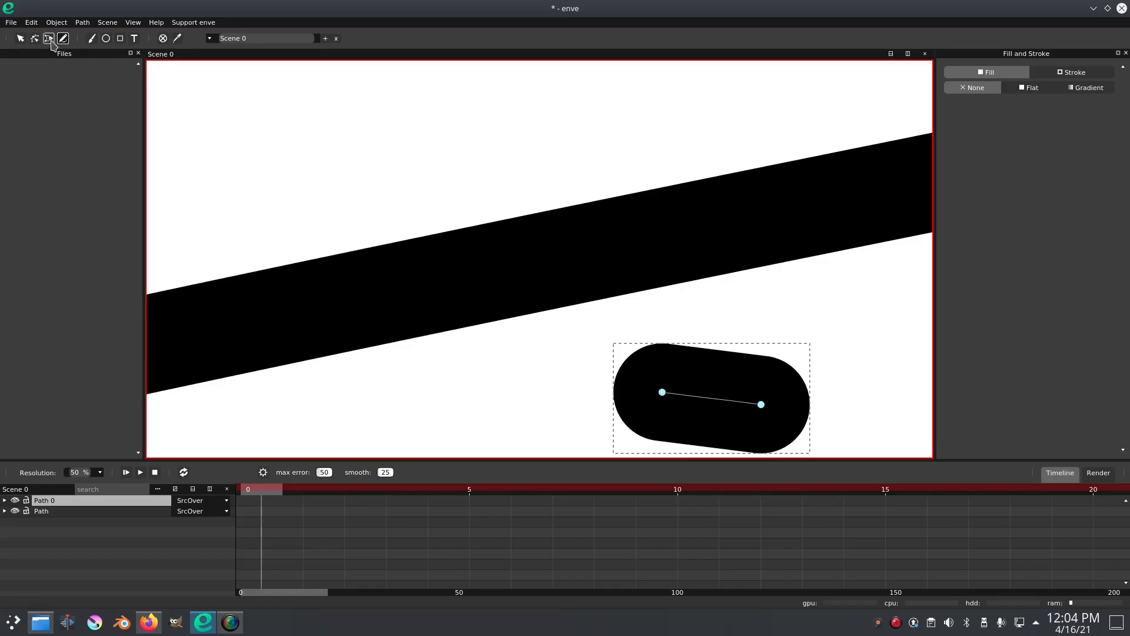
Paint a curled brush stroke across the magnified path line and compare its pixels with the vector edges.
{"action": "left_click", "coordinate": [92, 39]}
{"action": "left_click_drag", "start_coordinate": [412, 138], "coordinate": [513, 158]}
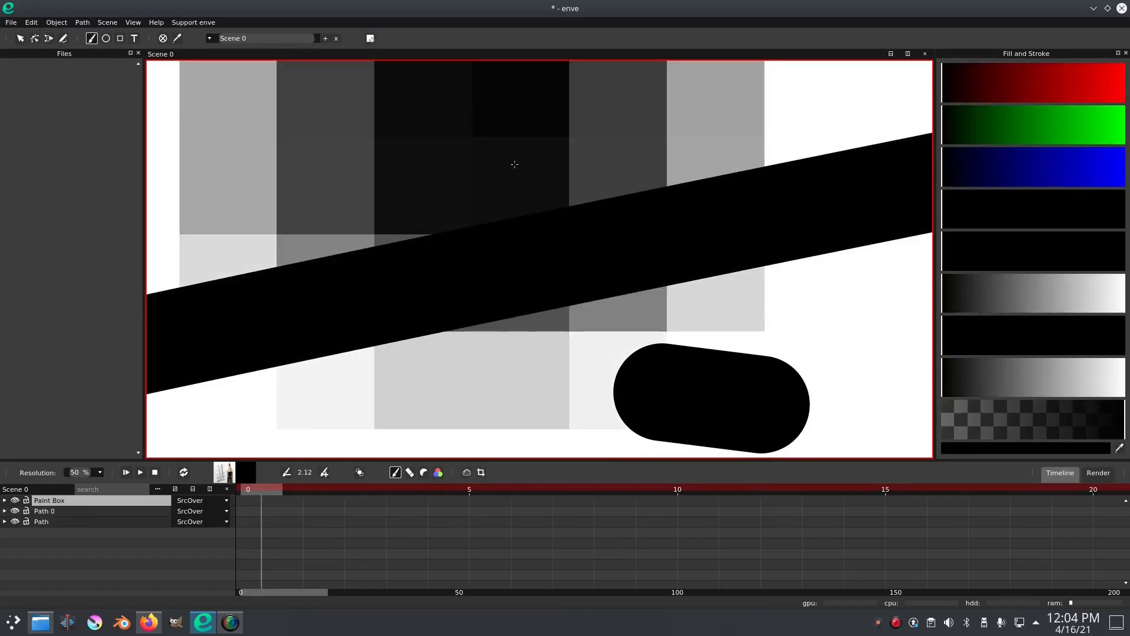
{"action": "scroll", "coordinate": [673, 265], "scroll_direction": "down", "scroll_amount": 2}
{"action": "scroll", "coordinate": [694, 264], "scroll_direction": "down", "scroll_amount": 10}
{"action": "mouse_move", "coordinate": [706, 142]}
{"action": "left_mouse_down"}
{"action": "mouse_move", "coordinate": [747, 134]}
{"action": "mouse_move", "coordinate": [553, 408]}
{"action": "mouse_move", "coordinate": [477, 240]}
{"action": "left_mouse_up"}
{"action": "scroll", "coordinate": [713, 237], "scroll_direction": "down", "scroll_amount": 1}
{"action": "left_click_drag", "start_coordinate": [750, 235], "coordinate": [336, 252]}
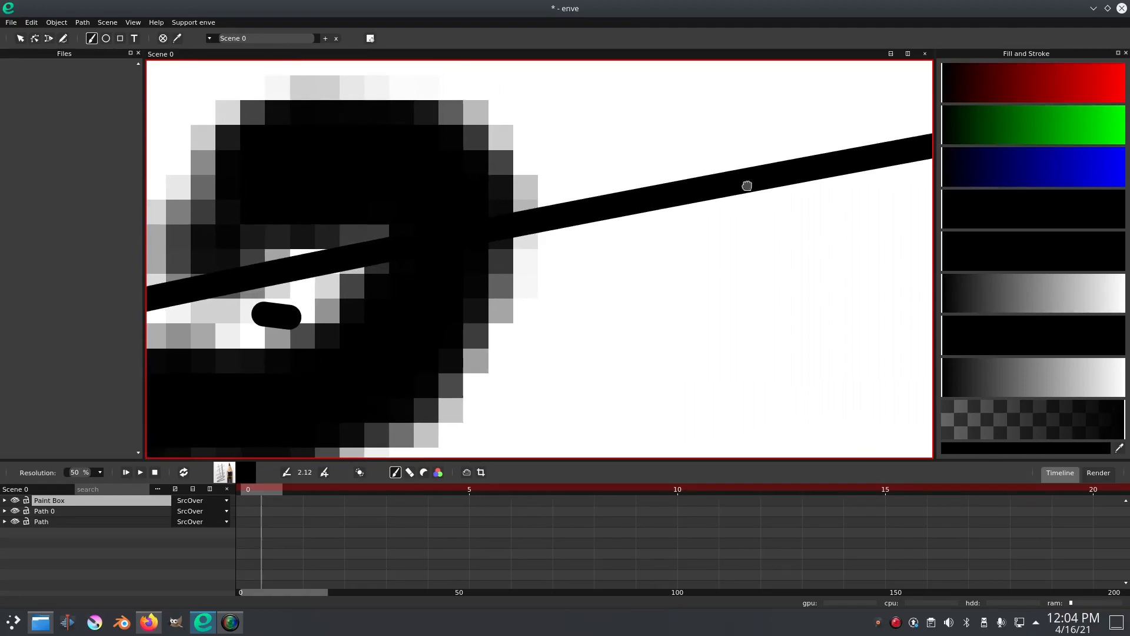
{"action": "left_click_drag", "start_coordinate": [767, 177], "coordinate": [606, 262]}
{"action": "scroll", "coordinate": [736, 245], "scroll_direction": "down", "scroll_amount": 1}
{"action": "scroll", "coordinate": [640, 286], "scroll_direction": "down", "scroll_amount": 15}
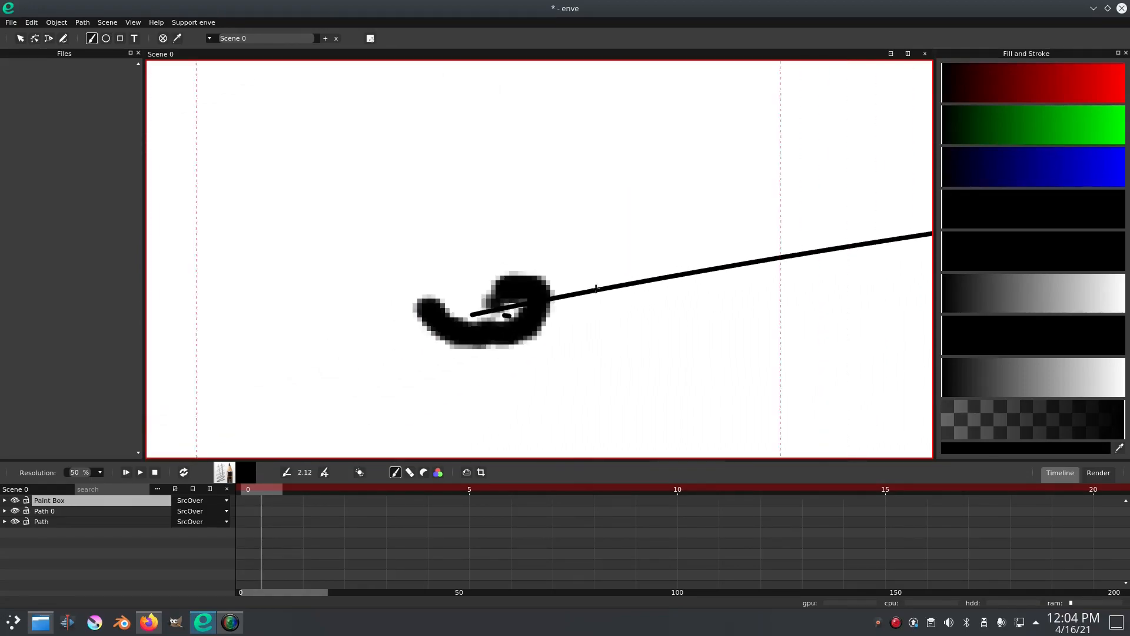
Undo the painted strokes and both vector paths so the canvas is empty, with the whole canvas in view.
{"action": "scroll", "coordinate": [616, 278], "scroll_direction": "down", "scroll_amount": 9}
{"action": "key", "text": "ctrl+z"}
{"action": "key", "text": "ctrl+z"}
{"action": "key", "text": "ctrl+z"}
{"action": "key", "text": "ctrl+z"}
{"action": "key", "text": "ctrl+z"}
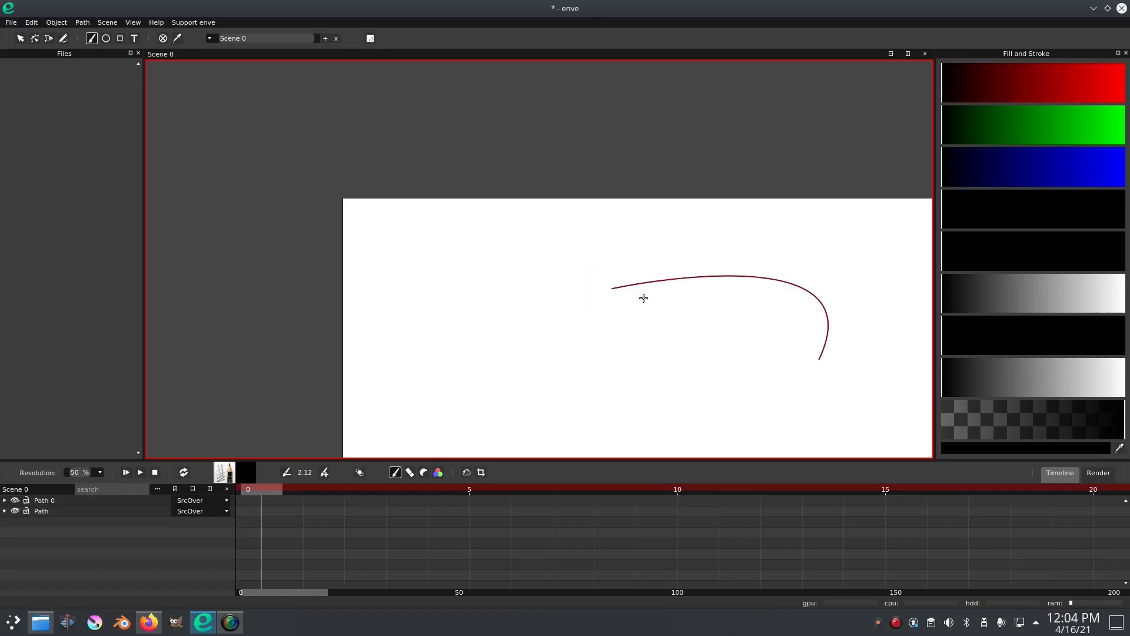
{"action": "mouse_move", "coordinate": [652, 342]}
{"action": "left_mouse_down"}
{"action": "mouse_move", "coordinate": [517, 195]}
{"action": "mouse_move", "coordinate": [577, 235]}
{"action": "left_mouse_up"}
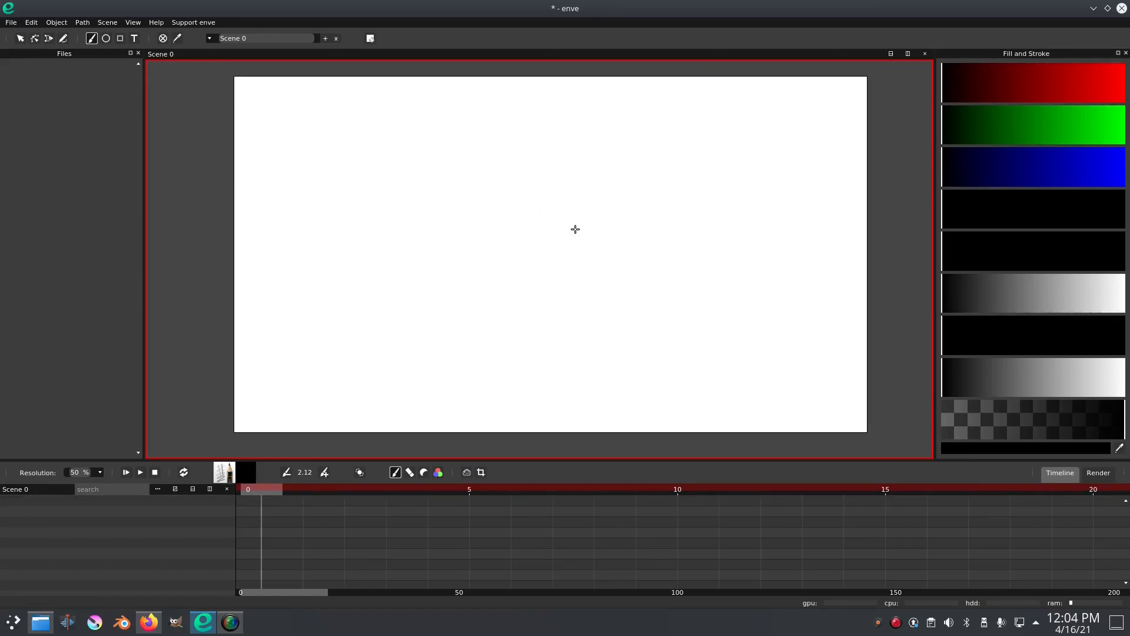
{"action": "left_click_drag", "start_coordinate": [486, 215], "coordinate": [499, 220]}
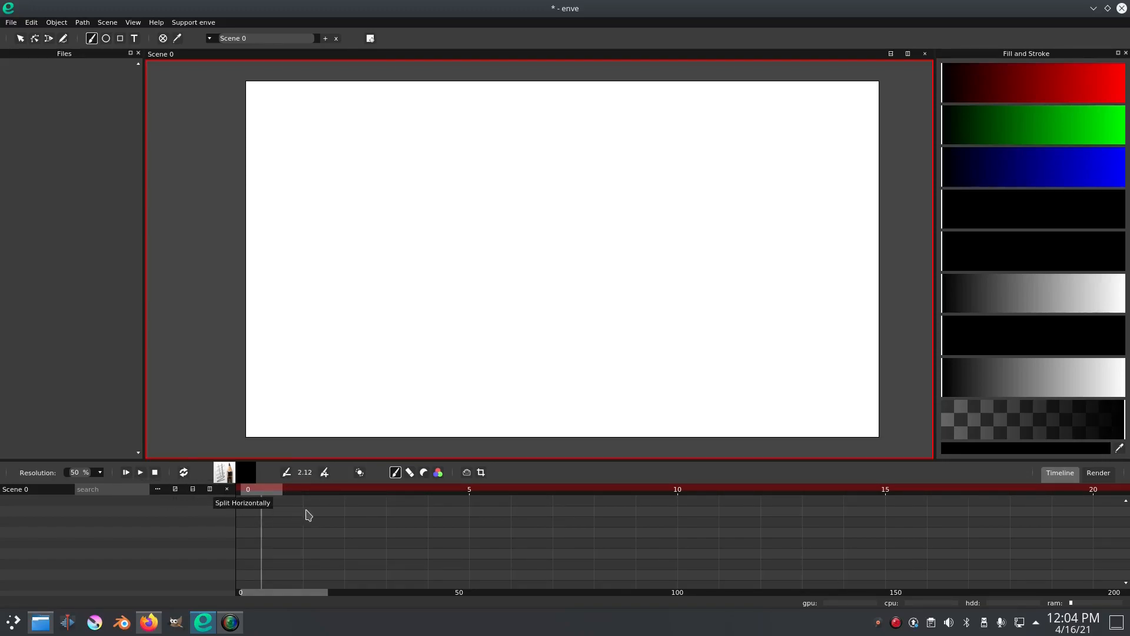
Show the Classic brush presets in the brush settings and hide them again.
{"action": "left_click", "coordinate": [421, 529]}
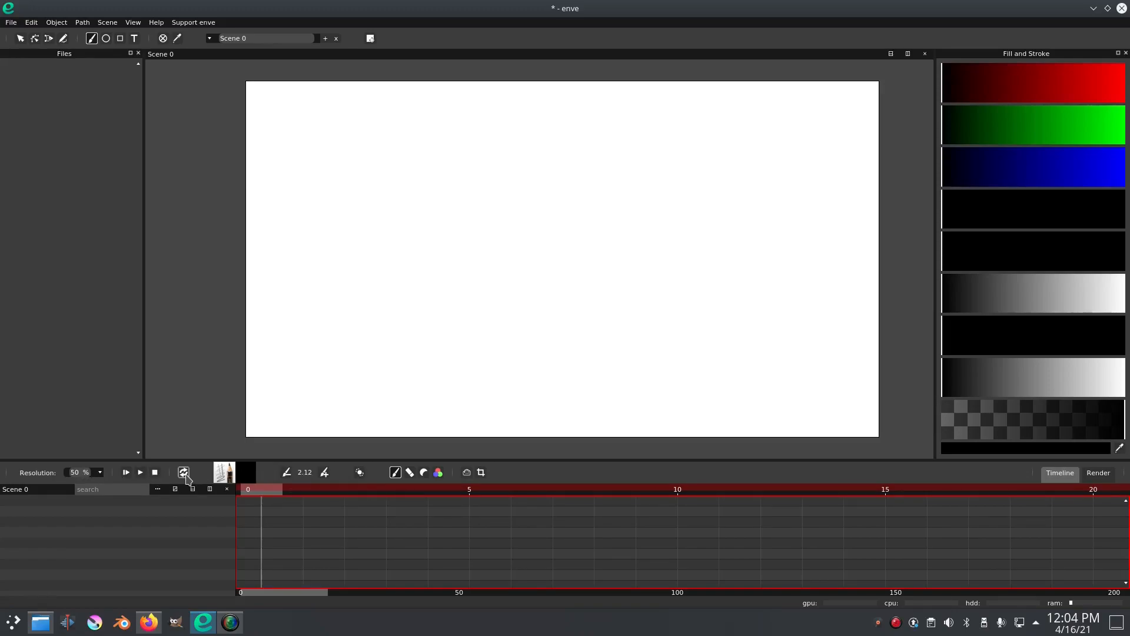
{"action": "left_click", "coordinate": [228, 478]}
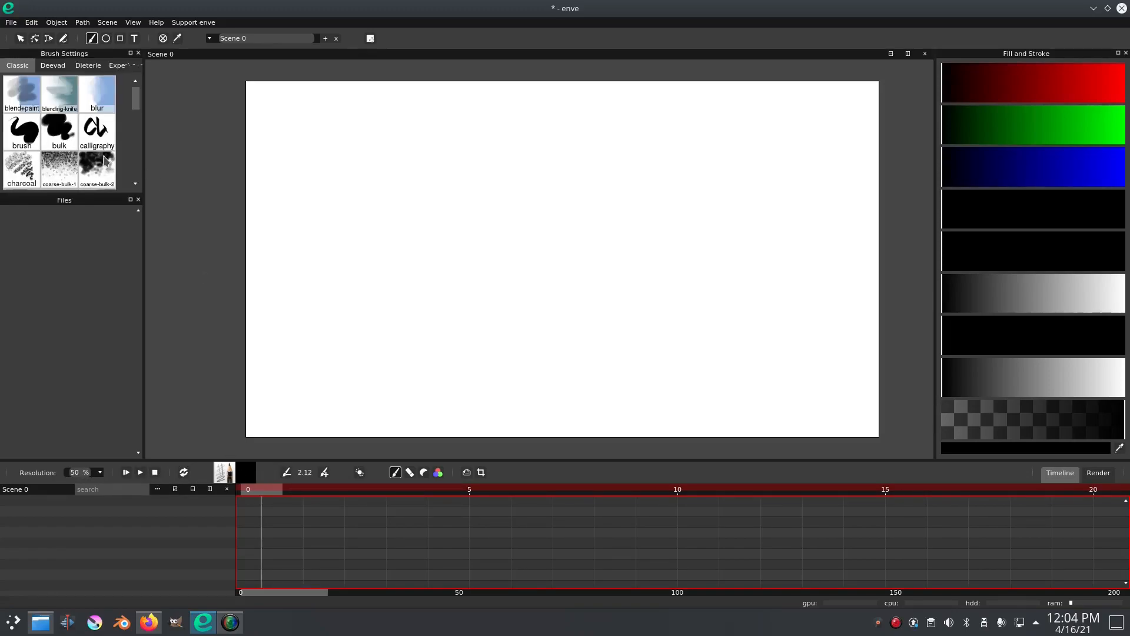
{"action": "left_click", "coordinate": [222, 475]}
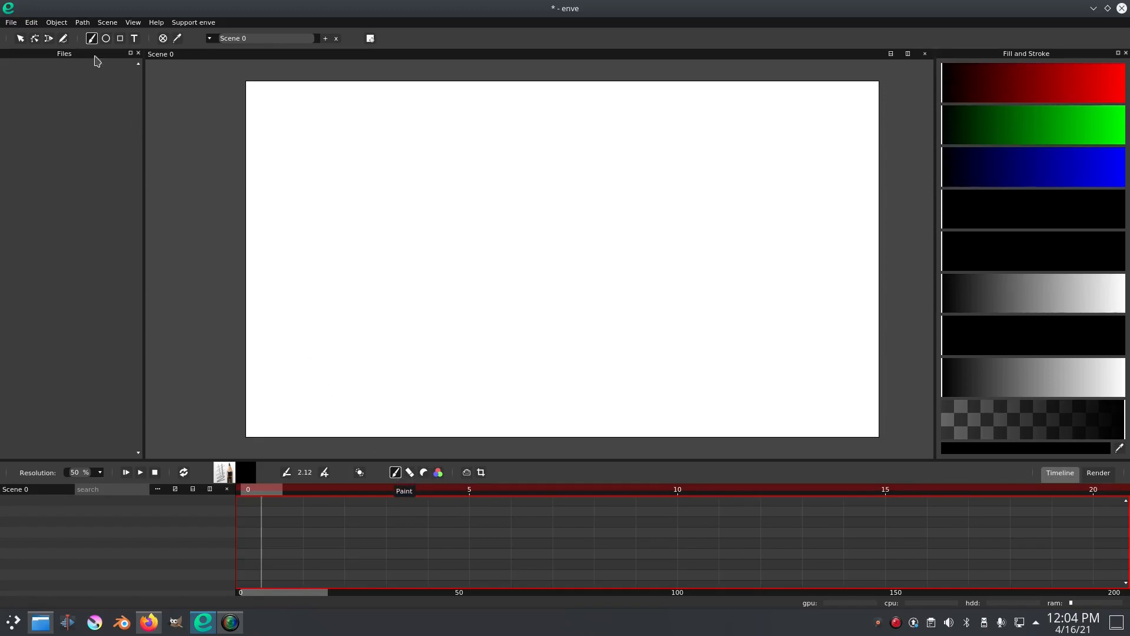
{"action": "left_click", "coordinate": [83, 22]}
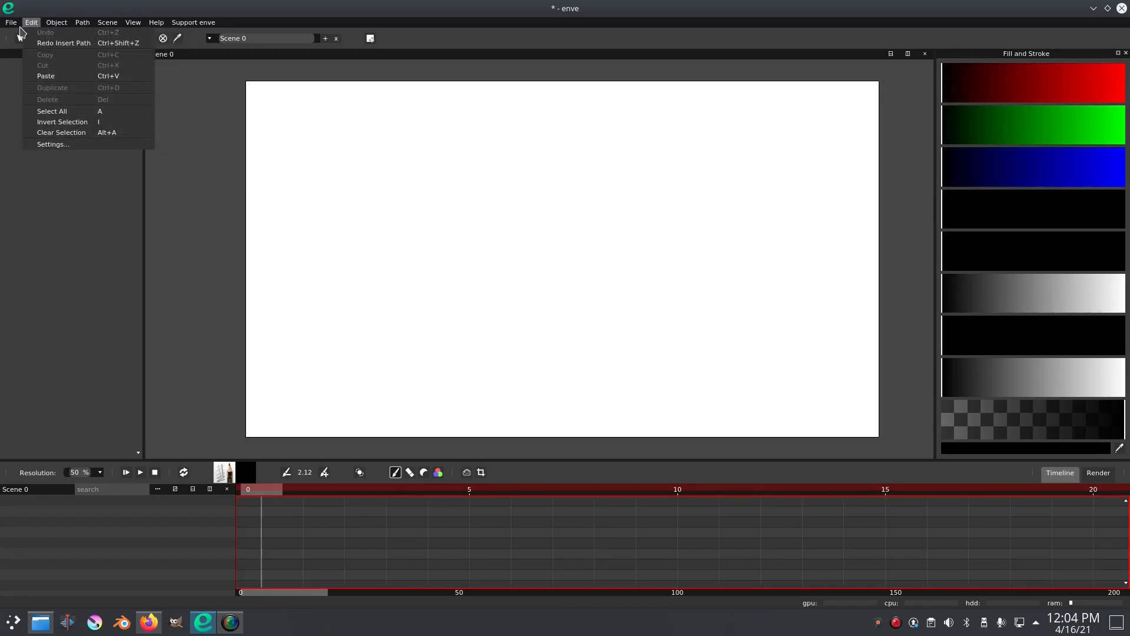
{"action": "mouse_move", "coordinate": [112, 25]}
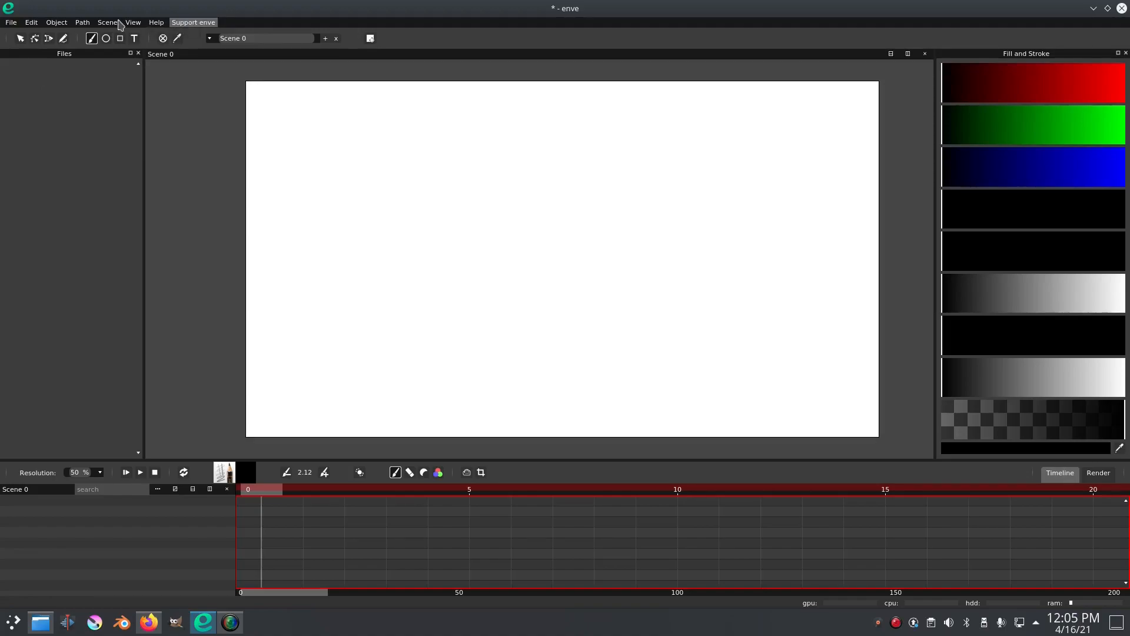
{"action": "mouse_move", "coordinate": [61, 26]}
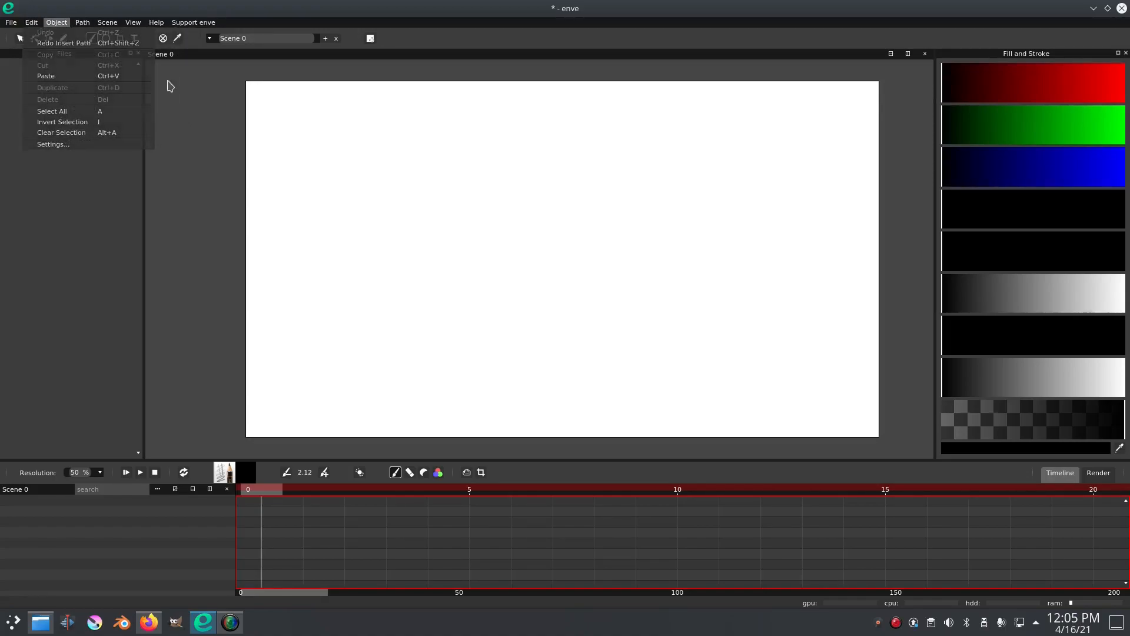
View the render queue and return to the timeline.
{"action": "left_click", "coordinate": [1097, 477]}
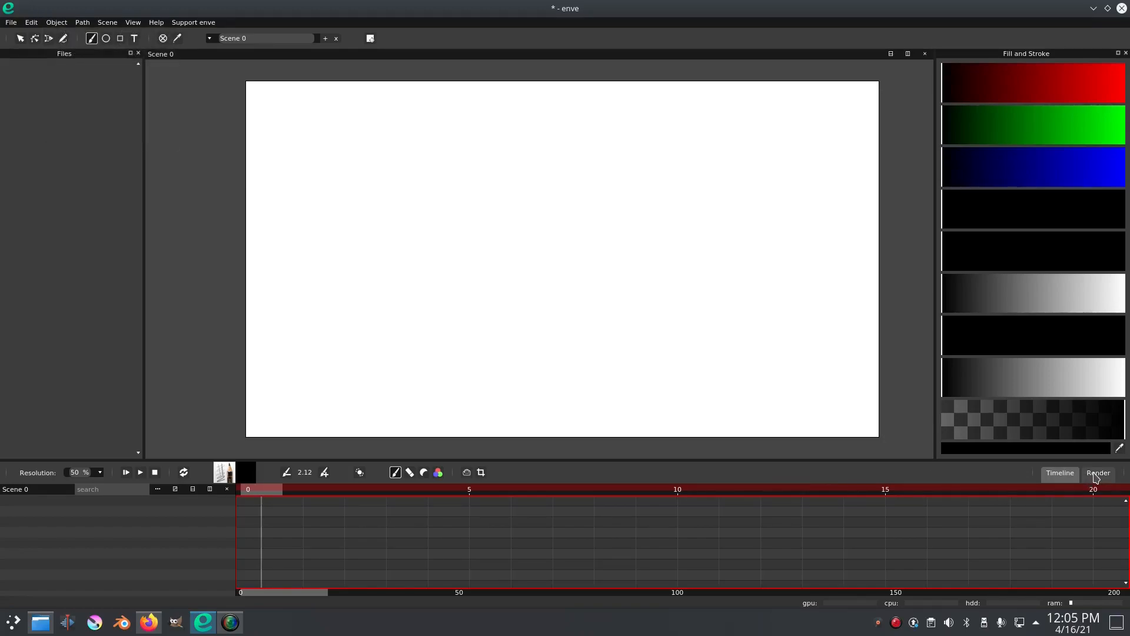
{"action": "left_click", "coordinate": [1096, 475]}
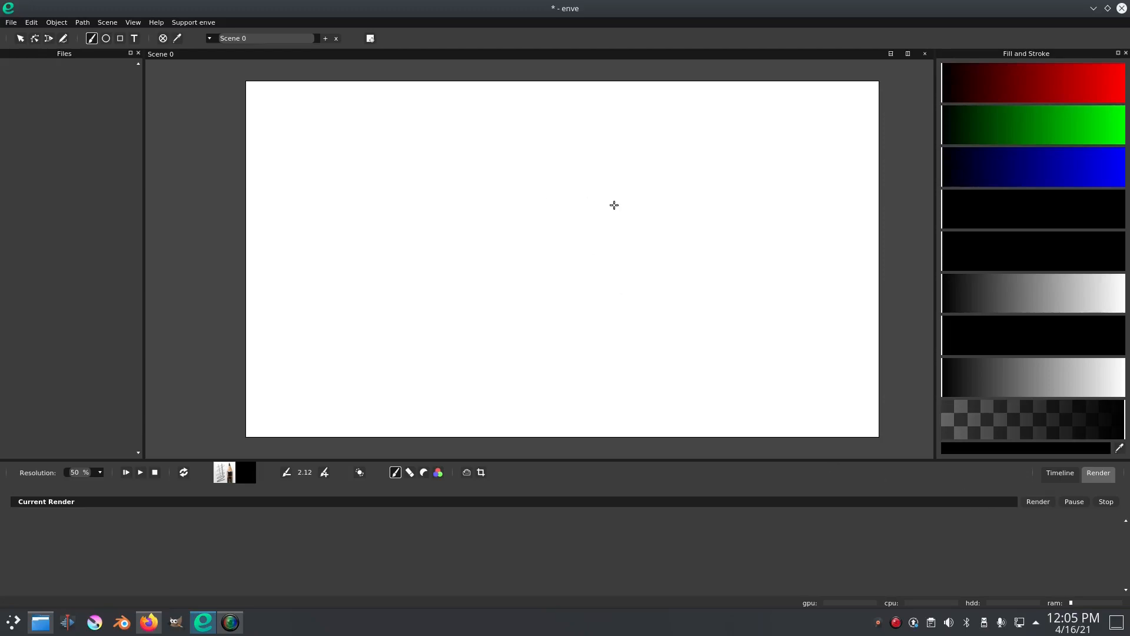
{"action": "left_click", "coordinate": [1067, 477]}
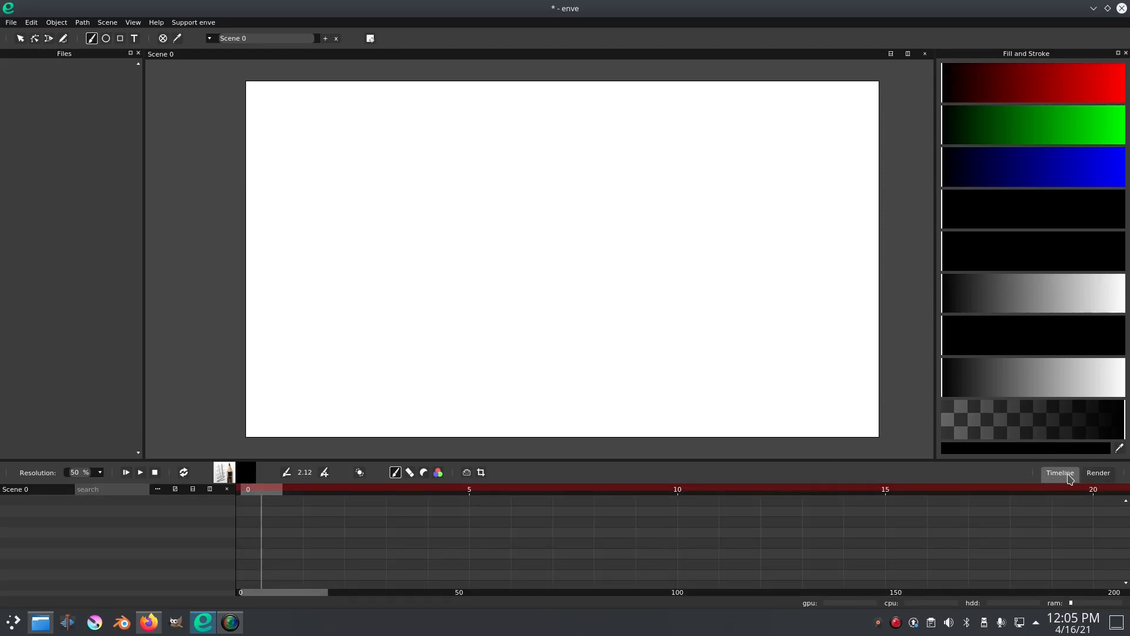
Mix a bright orange brush color by adjusting its red, blue, hue and lightness values.
{"action": "left_click_drag", "start_coordinate": [958, 99], "coordinate": [1090, 99]}
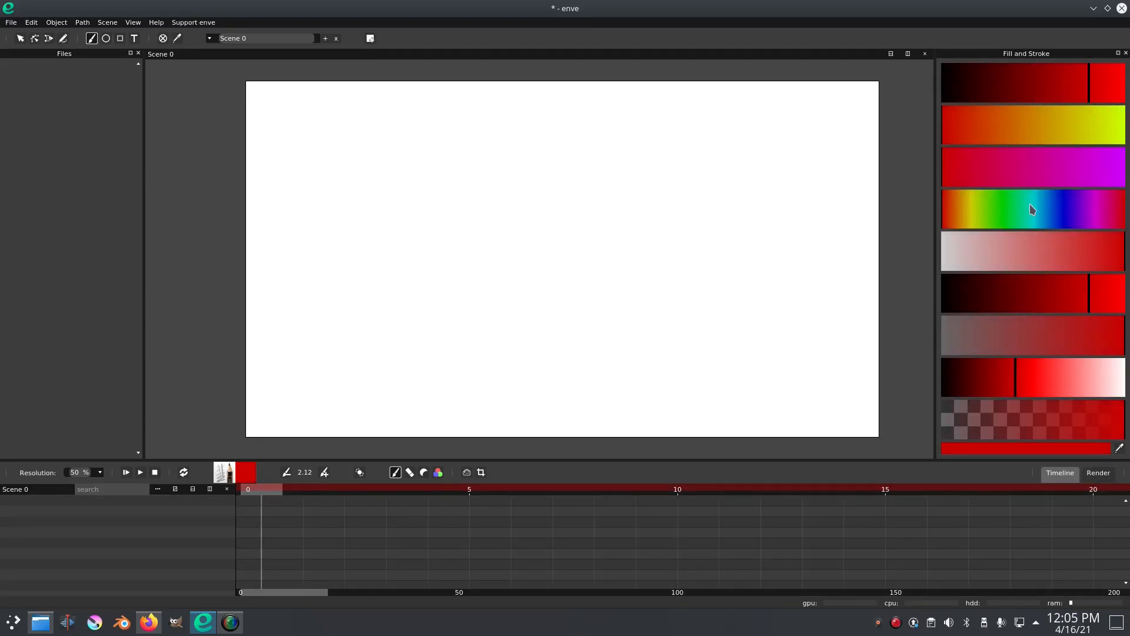
{"action": "left_click", "coordinate": [1085, 172]}
{"action": "left_click_drag", "start_coordinate": [1085, 172], "coordinate": [1038, 173]}
{"action": "mouse_move", "coordinate": [1050, 202]}
{"action": "left_mouse_down"}
{"action": "mouse_move", "coordinate": [1002, 196]}
{"action": "mouse_move", "coordinate": [991, 212]}
{"action": "mouse_move", "coordinate": [1106, 202]}
{"action": "mouse_move", "coordinate": [1109, 222]}
{"action": "mouse_move", "coordinate": [966, 214]}
{"action": "mouse_move", "coordinate": [1101, 209]}
{"action": "mouse_move", "coordinate": [1013, 245]}
{"action": "mouse_move", "coordinate": [973, 231]}
{"action": "mouse_move", "coordinate": [979, 220]}
{"action": "mouse_move", "coordinate": [960, 221]}
{"action": "left_mouse_up"}
{"action": "mouse_move", "coordinate": [1024, 125]}
{"action": "left_mouse_down"}
{"action": "mouse_move", "coordinate": [1003, 110]}
{"action": "mouse_move", "coordinate": [1032, 121]}
{"action": "mouse_move", "coordinate": [1027, 354]}
{"action": "mouse_move", "coordinate": [981, 376]}
{"action": "mouse_move", "coordinate": [1045, 376]}
{"action": "left_mouse_up"}
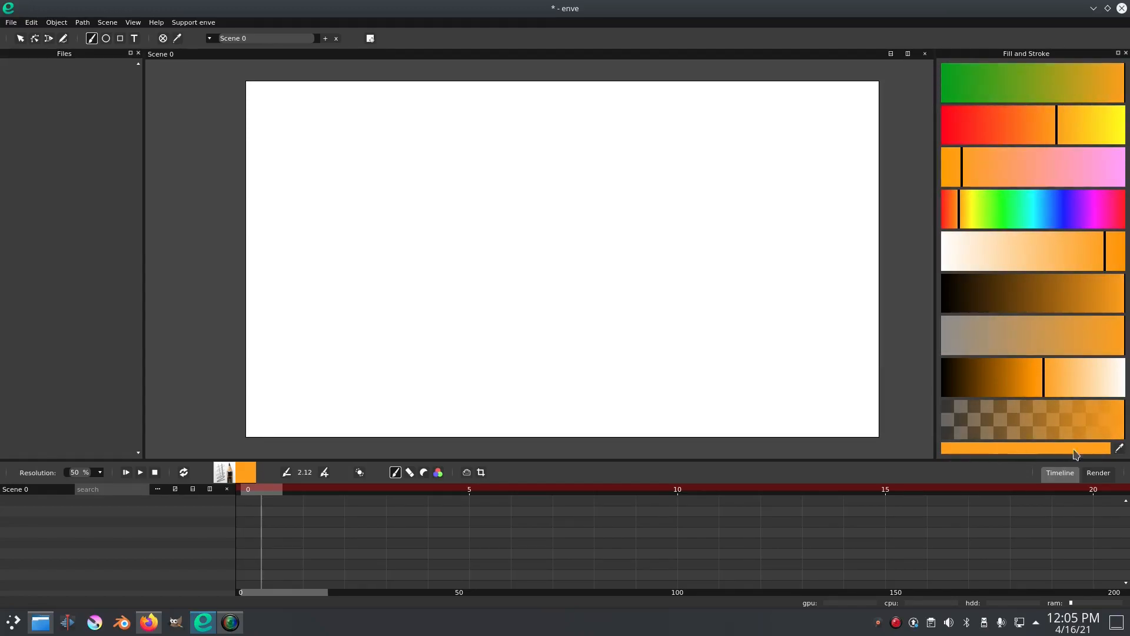
Try a green brush hue with a test stroke across the canvas and undo the stroke.
{"action": "mouse_move", "coordinate": [1019, 205]}
{"action": "left_mouse_down"}
{"action": "mouse_move", "coordinate": [1069, 206]}
{"action": "mouse_move", "coordinate": [999, 209]}
{"action": "left_mouse_up"}
{"action": "mouse_move", "coordinate": [255, 218]}
{"action": "left_mouse_down"}
{"action": "mouse_move", "coordinate": [450, 231]}
{"action": "mouse_move", "coordinate": [624, 342]}
{"action": "mouse_move", "coordinate": [731, 231]}
{"action": "left_mouse_up"}
{"action": "key", "text": "ctrl+z"}
Set the brush hue back to orange, paint a diagonal test stroke across the canvas and undo it.
{"action": "left_click_drag", "start_coordinate": [965, 212], "coordinate": [957, 210]}
{"action": "mouse_move", "coordinate": [279, 240]}
{"action": "left_mouse_down"}
{"action": "mouse_move", "coordinate": [375, 326]}
{"action": "mouse_move", "coordinate": [792, 383]}
{"action": "left_mouse_up"}
{"action": "key", "text": "ctrl+z"}
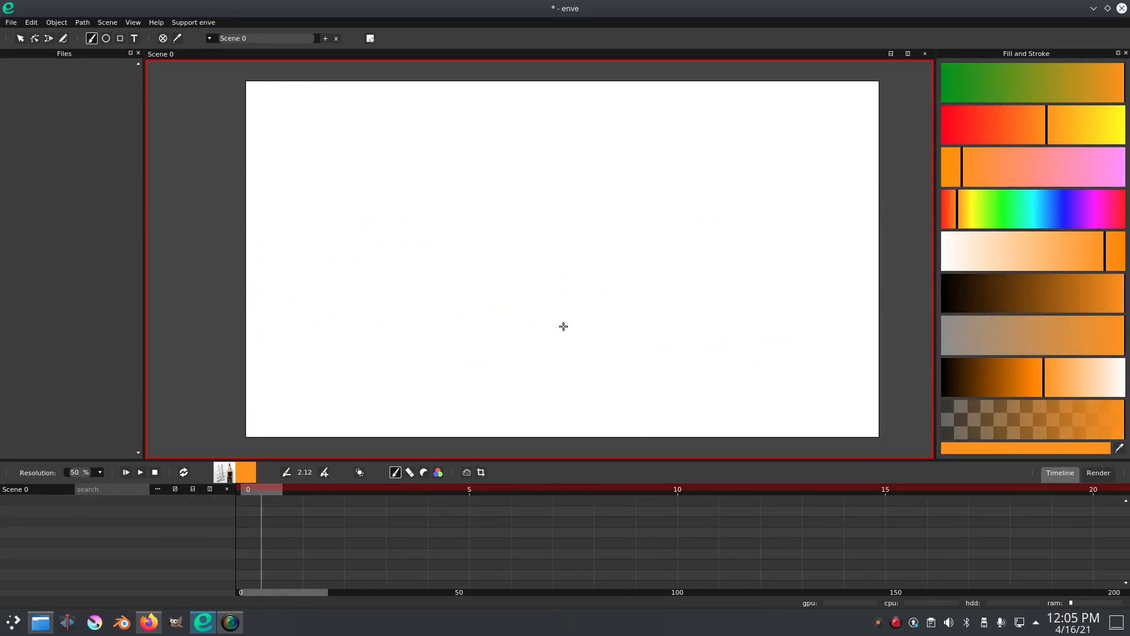
Examine the timeline's State, Target and Type filter options and leave them as they are.
{"action": "left_click", "coordinate": [326, 530]}
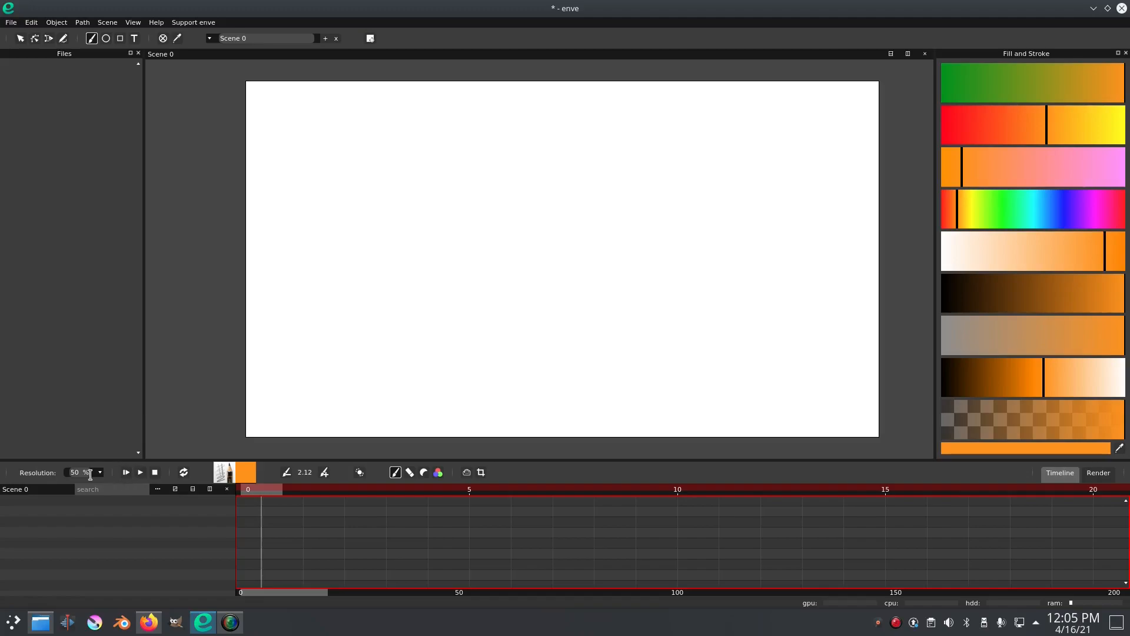
{"action": "left_click", "coordinate": [158, 488]}
{"action": "mouse_move", "coordinate": [168, 502]}
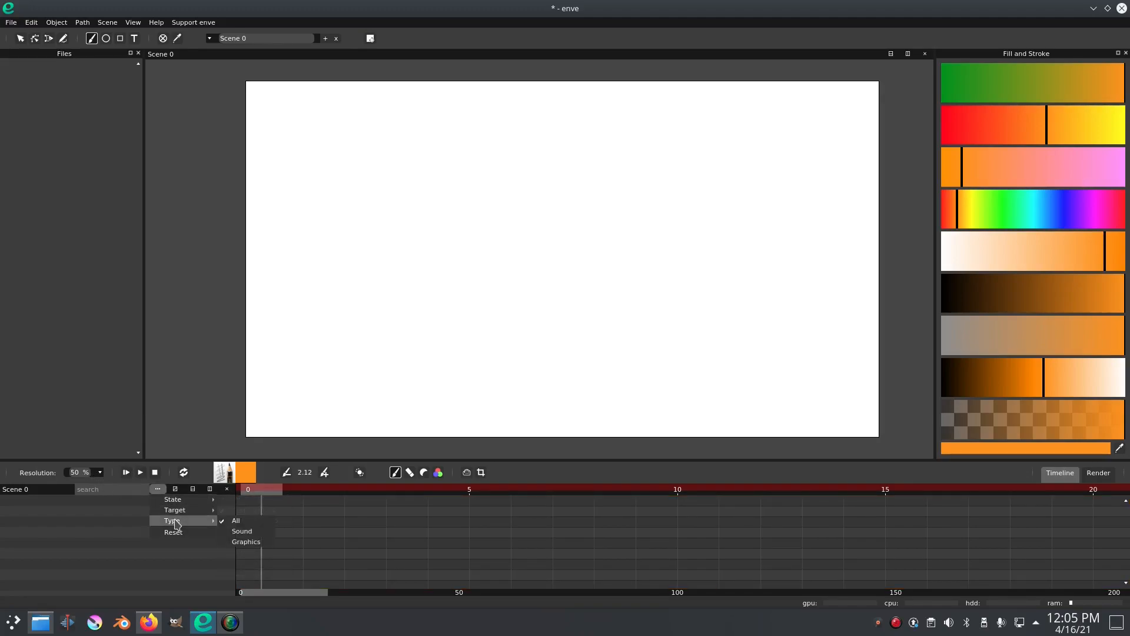
{"action": "left_click", "coordinate": [115, 535]}
Review the Performance, Interface, Canvas, Timeline and External Apps pages of the application settings, widening the dialog to fit.
{"action": "left_click", "coordinate": [156, 22]}
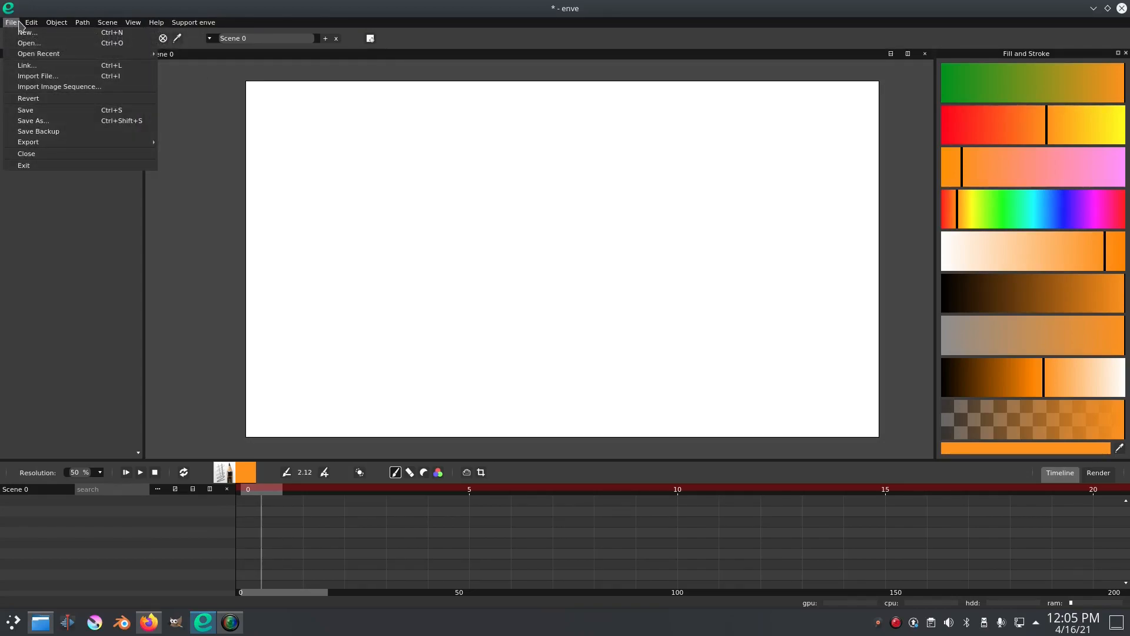
{"action": "left_click", "coordinate": [53, 145]}
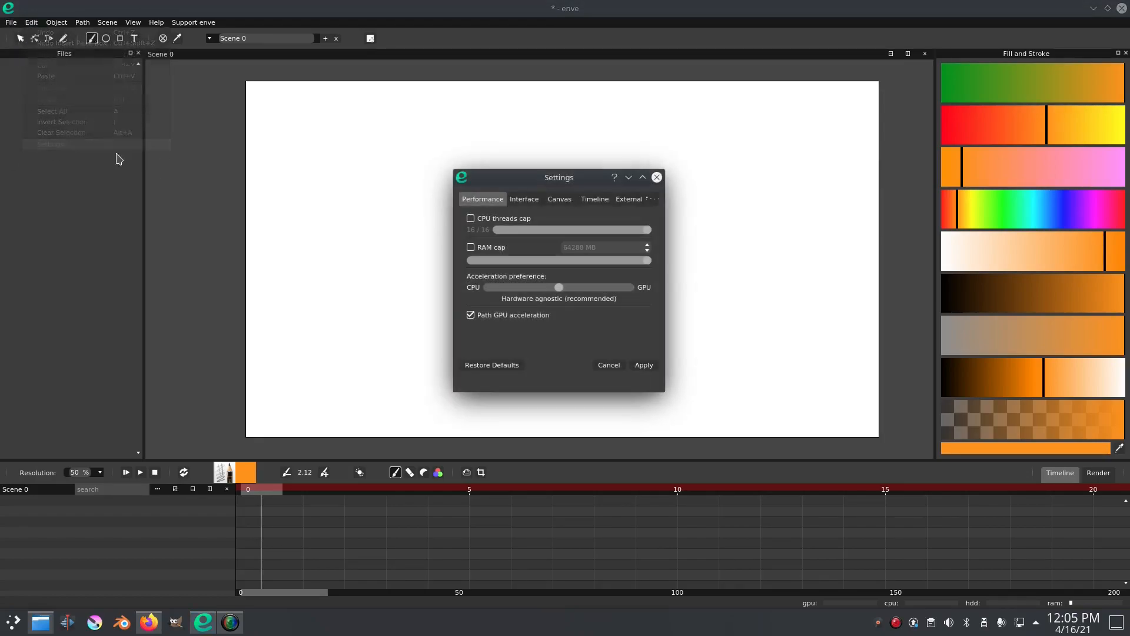
{"action": "left_click_drag", "start_coordinate": [667, 228], "coordinate": [776, 229]}
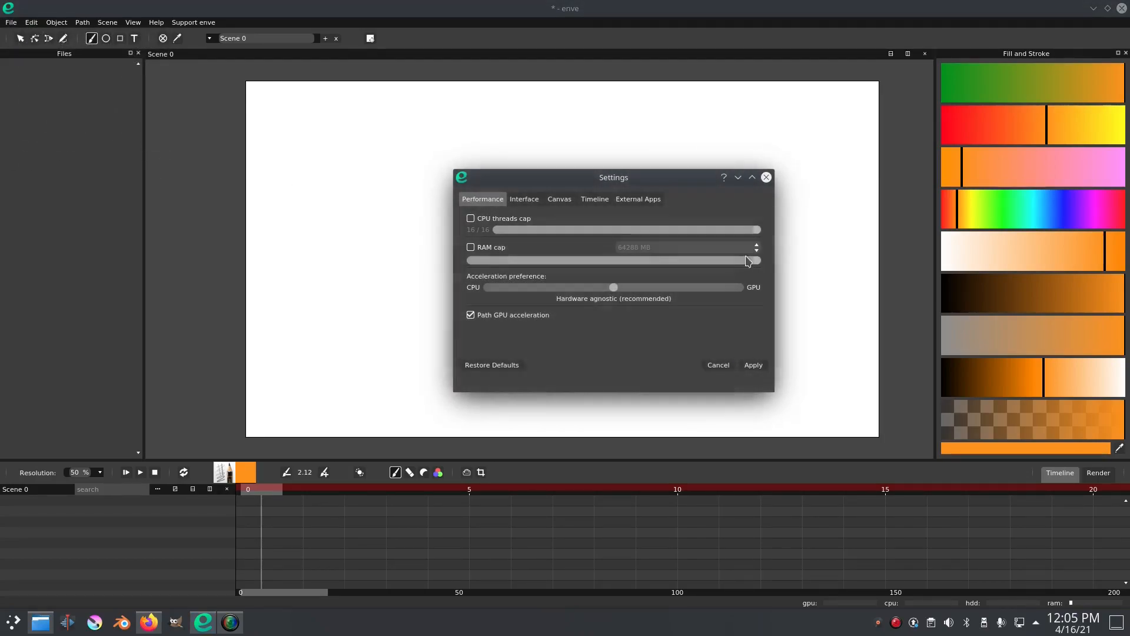
{"action": "left_click", "coordinate": [524, 199]}
{"action": "left_click", "coordinate": [560, 200]}
{"action": "left_click", "coordinate": [594, 200]}
{"action": "left_click", "coordinate": [655, 202]}
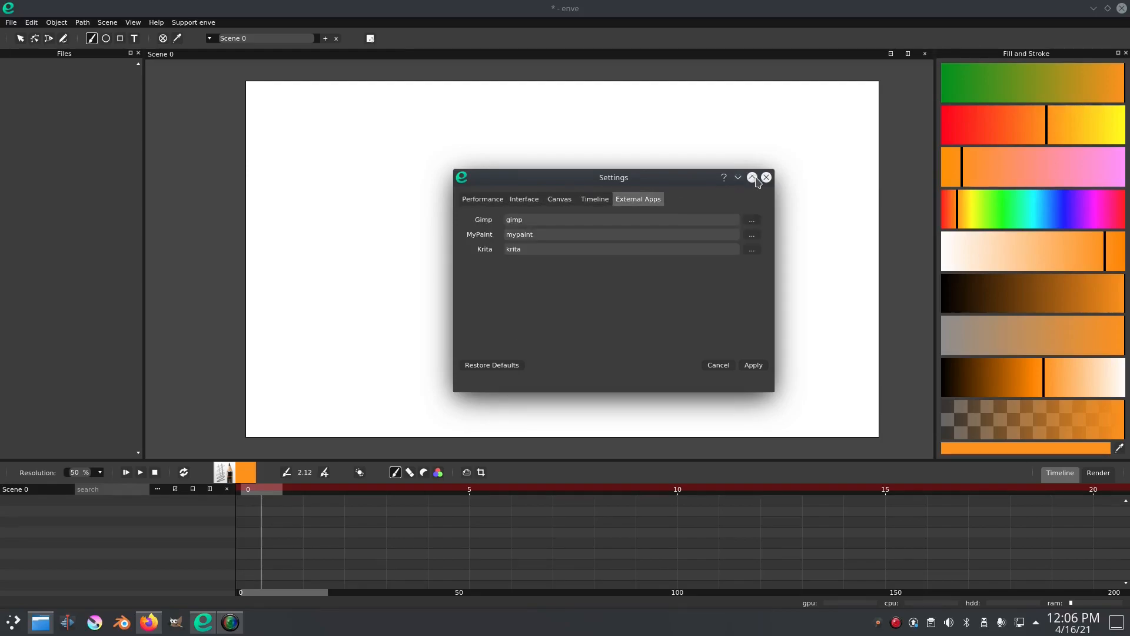
{"action": "left_click", "coordinate": [766, 178]}
View the GNU General Public License text and close it.
{"action": "left_click", "coordinate": [156, 22]}
{"action": "left_click", "coordinate": [174, 33]}
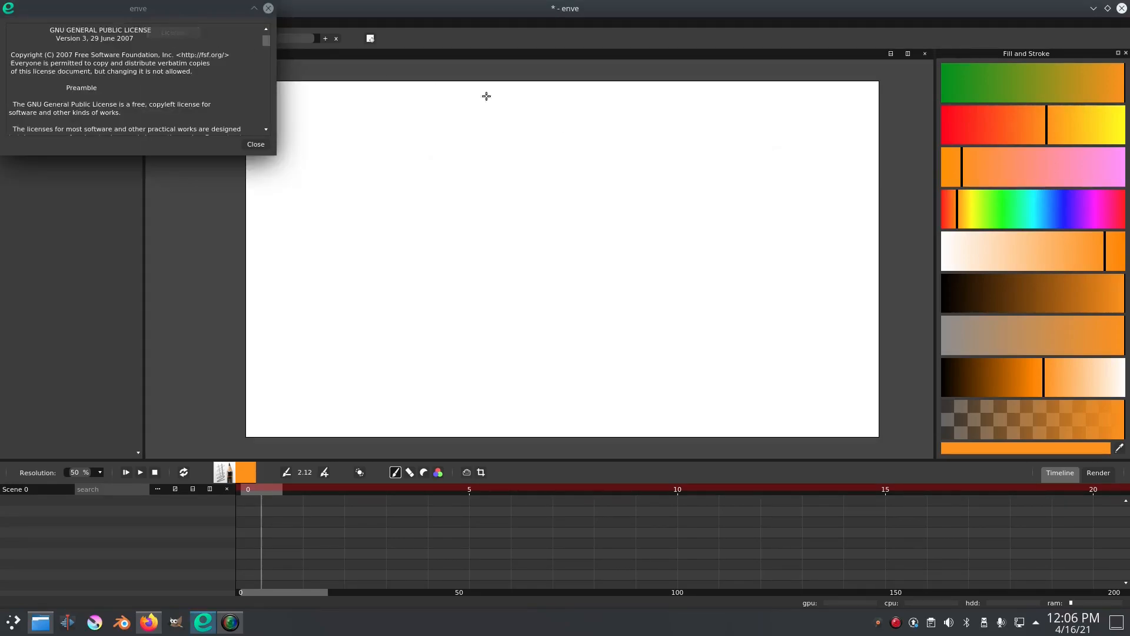
{"action": "left_click", "coordinate": [268, 8]}
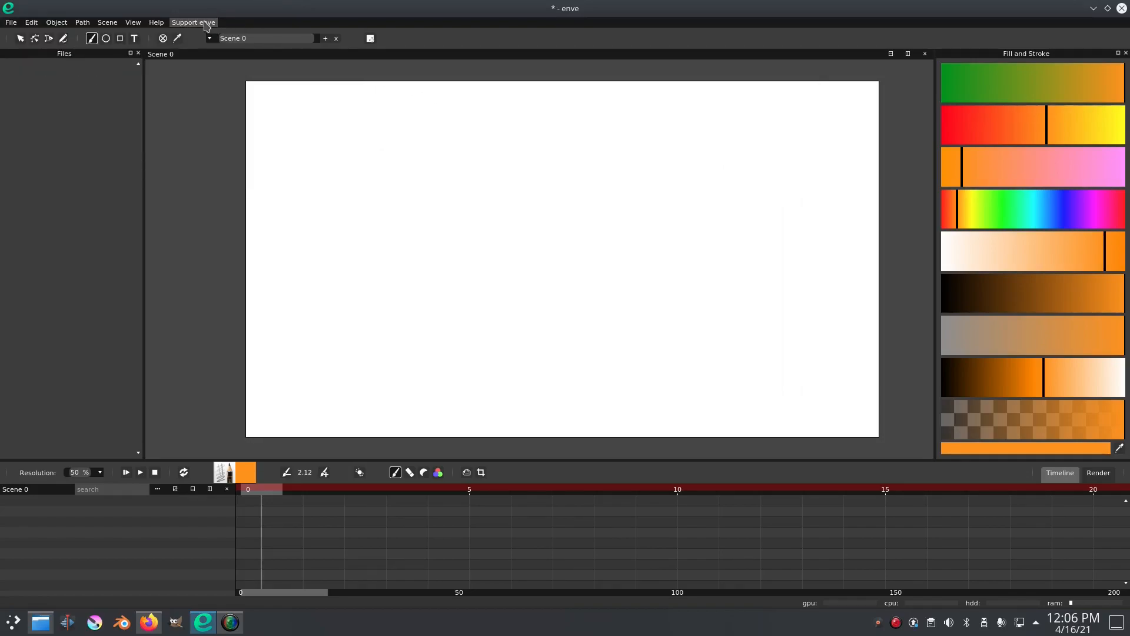
Reopen the application settings and go through the Interface, Canvas and Timeline pages.
{"action": "left_click", "coordinate": [133, 23]}
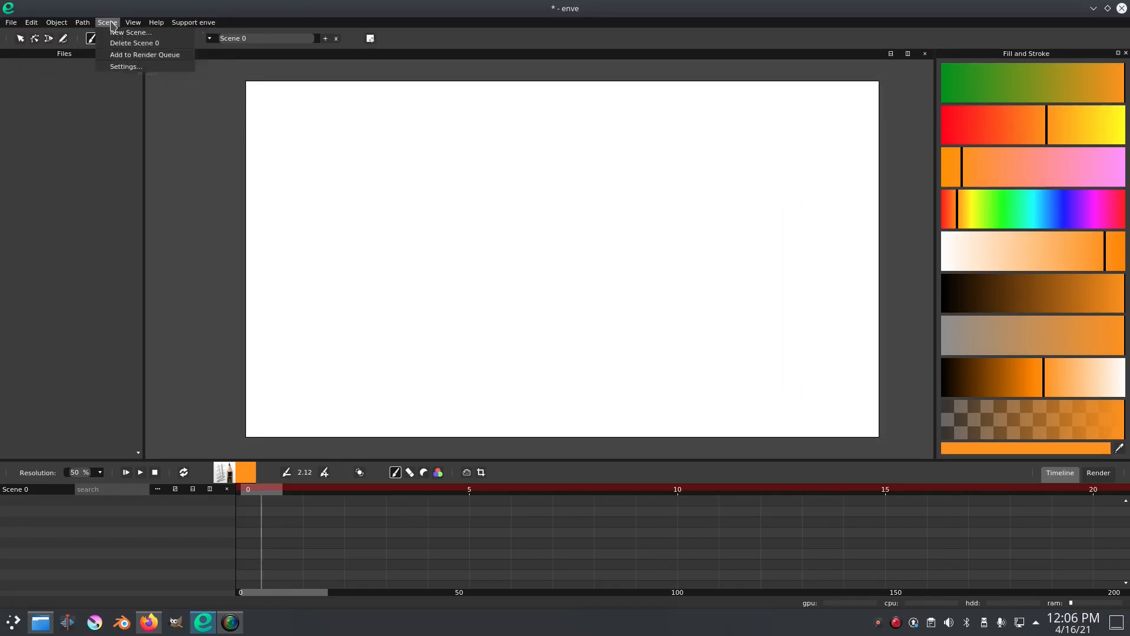
{"action": "mouse_move", "coordinate": [86, 27]}
{"action": "mouse_move", "coordinate": [33, 26]}
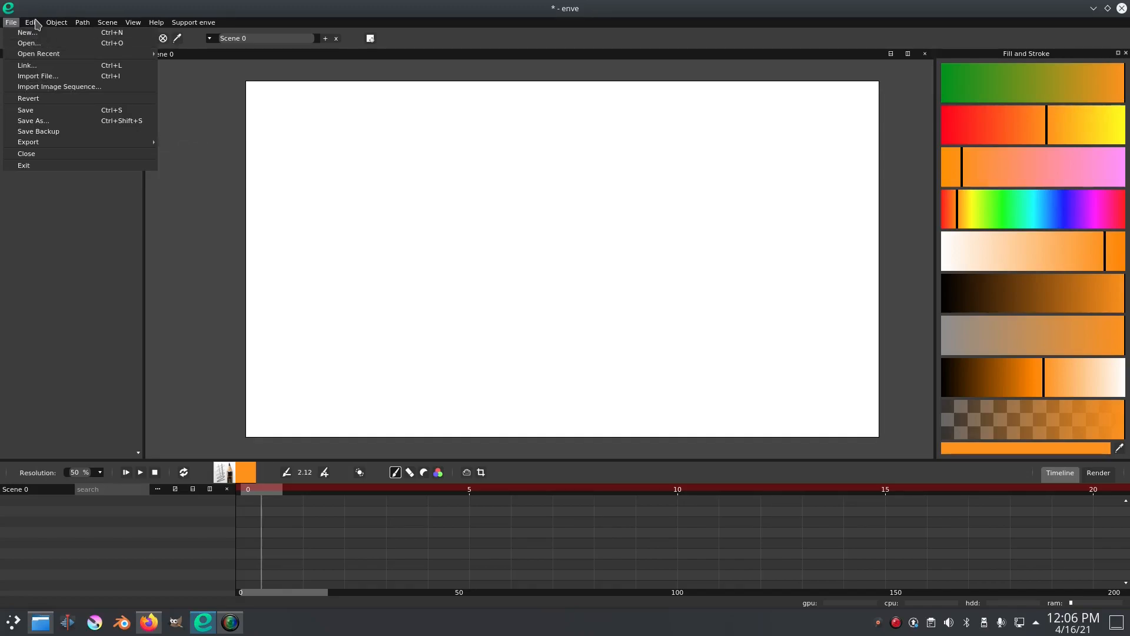
{"action": "left_click", "coordinate": [61, 146]}
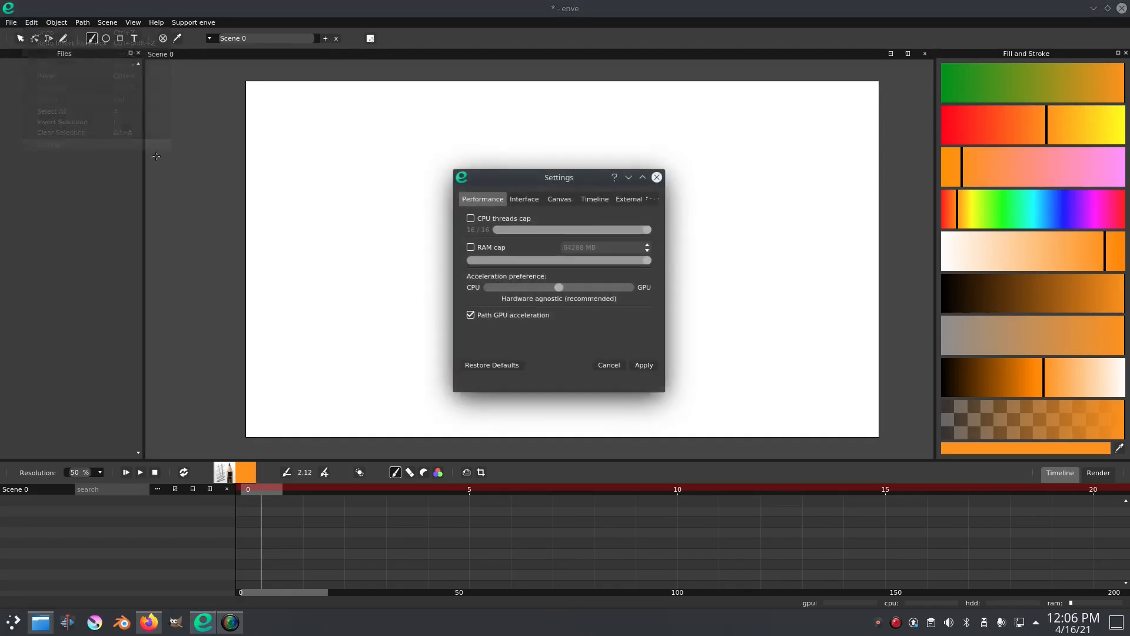
{"action": "left_click", "coordinate": [530, 198]}
{"action": "left_click", "coordinate": [559, 199]}
{"action": "left_click", "coordinate": [587, 200]}
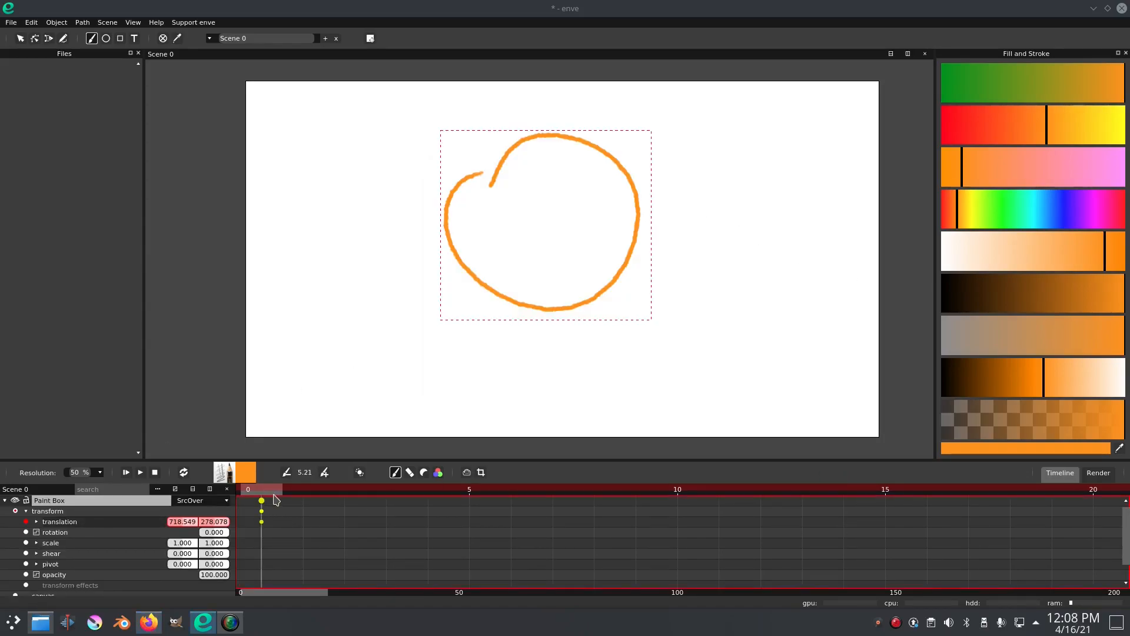
Collapse the Paint Box's properties and delete the orange painted shape from the canvas.
{"action": "left_click", "coordinate": [274, 496]}
{"action": "mouse_move", "coordinate": [285, 494]}
{"action": "left_mouse_down"}
{"action": "mouse_move", "coordinate": [329, 493]}
{"action": "mouse_move", "coordinate": [253, 497]}
{"action": "left_mouse_up"}
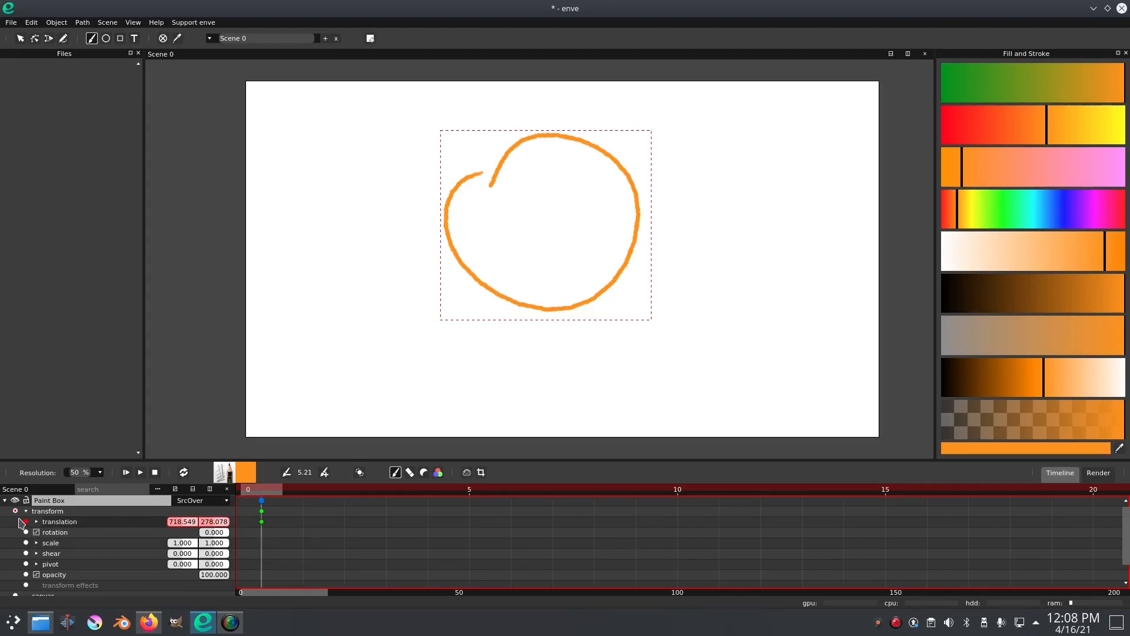
{"action": "left_click", "coordinate": [6, 500]}
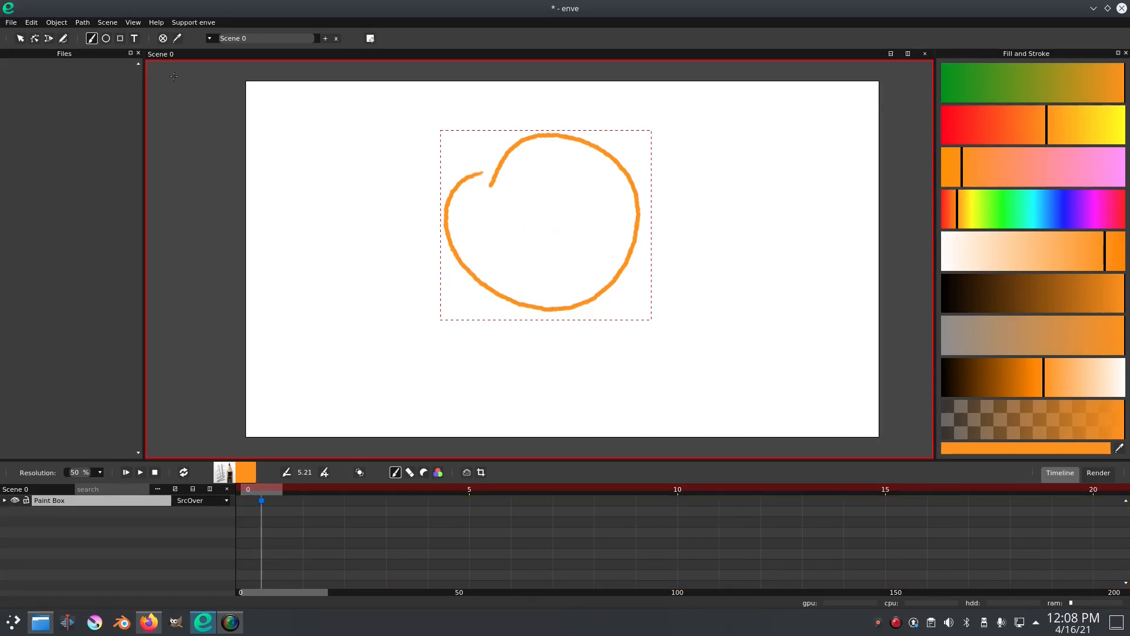
{"action": "left_click", "coordinate": [20, 39]}
{"action": "left_click", "coordinate": [519, 197]}
{"action": "key", "text": "Delete"}
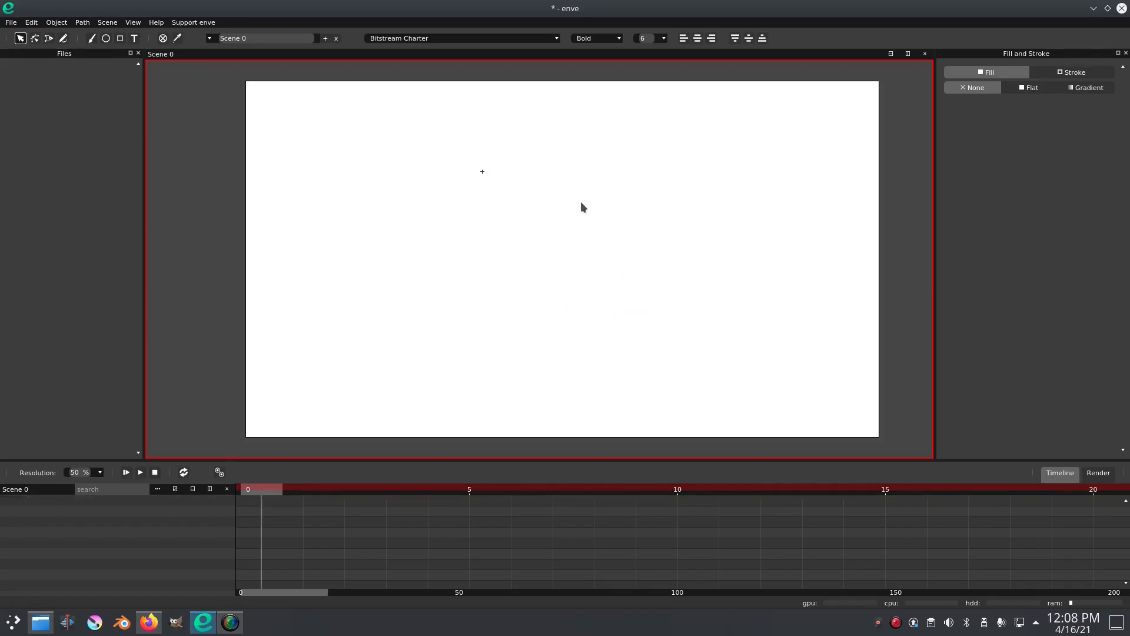
{"action": "left_click", "coordinate": [63, 40]}
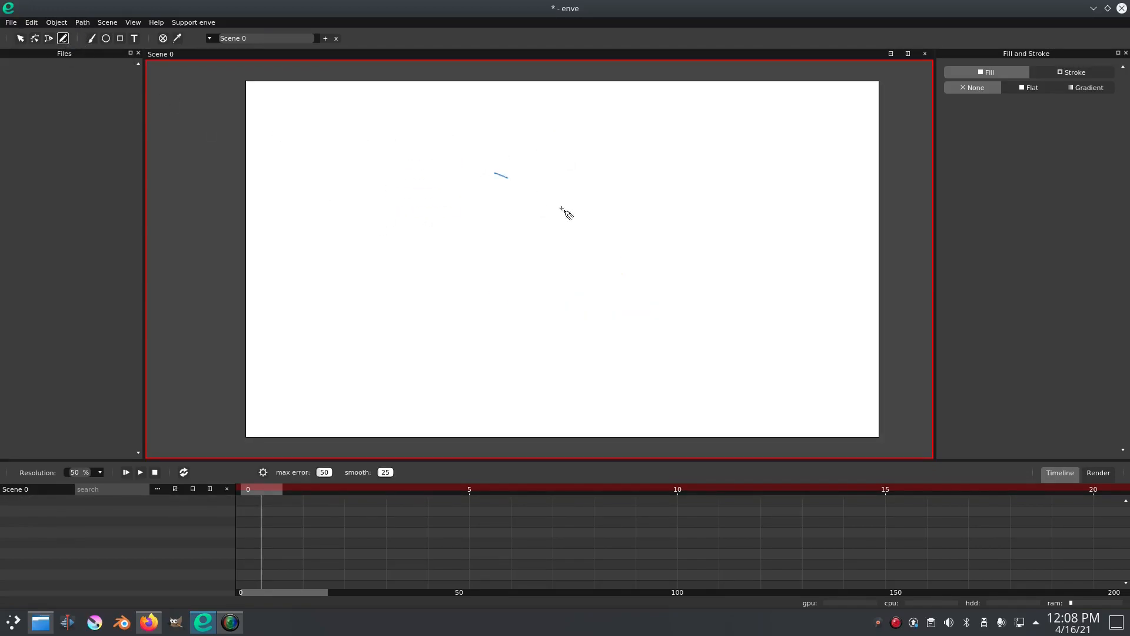
{"action": "left_click_drag", "start_coordinate": [545, 197], "coordinate": [557, 293]}
{"action": "key", "text": "ctrl+z"}
{"action": "mouse_move", "coordinate": [462, 155]}
{"action": "left_mouse_down"}
{"action": "mouse_move", "coordinate": [642, 321]}
{"action": "mouse_move", "coordinate": [660, 231]}
{"action": "mouse_move", "coordinate": [690, 339]}
{"action": "left_mouse_up"}
{"action": "key", "text": "ctrl+z"}
{"action": "scroll", "coordinate": [597, 256], "scroll_direction": "up", "scroll_amount": 1}
{"action": "scroll", "coordinate": [599, 258], "scroll_direction": "up", "scroll_amount": 4}
{"action": "scroll", "coordinate": [556, 261], "scroll_direction": "down", "scroll_amount": 3}
{"action": "scroll", "coordinate": [713, 229], "scroll_direction": "up", "scroll_amount": 4}
{"action": "scroll", "coordinate": [714, 229], "scroll_direction": "up", "scroll_amount": 4}
{"action": "scroll", "coordinate": [723, 238], "scroll_direction": "down", "scroll_amount": 3}
{"action": "scroll", "coordinate": [716, 228], "scroll_direction": "down", "scroll_amount": 15}
{"action": "key", "text": "ctrl+z"}
{"action": "mouse_move", "coordinate": [739, 229]}
{"action": "left_mouse_down"}
{"action": "mouse_move", "coordinate": [692, 245]}
{"action": "mouse_move", "coordinate": [598, 235]}
{"action": "left_mouse_up"}
{"action": "scroll", "coordinate": [659, 242], "scroll_direction": "up", "scroll_amount": 1}
{"action": "scroll", "coordinate": [671, 245], "scroll_direction": "up", "scroll_amount": 1}
Draw a long wavy freehand path descending across the canvas from left to right.
{"action": "mouse_move", "coordinate": [424, 206]}
{"action": "left_mouse_down"}
{"action": "mouse_move", "coordinate": [494, 265]}
{"action": "mouse_move", "coordinate": [589, 234]}
{"action": "mouse_move", "coordinate": [629, 237]}
{"action": "mouse_move", "coordinate": [664, 278]}
{"action": "mouse_move", "coordinate": [711, 257]}
{"action": "mouse_move", "coordinate": [698, 337]}
{"action": "left_mouse_up"}
{"action": "scroll", "coordinate": [575, 228], "scroll_direction": "up", "scroll_amount": 4}
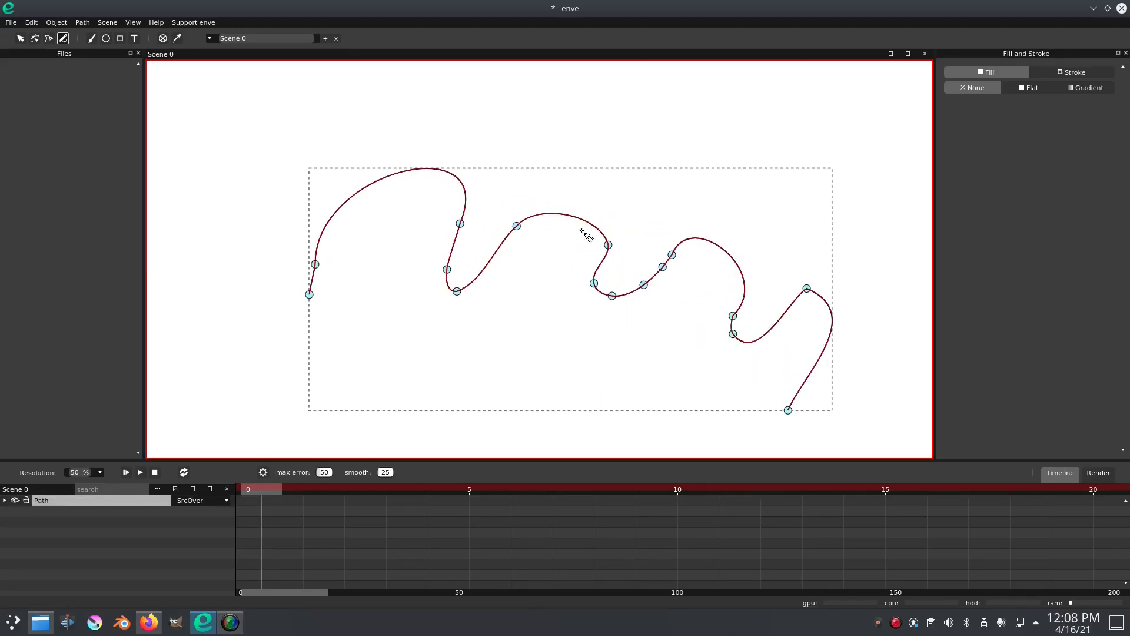
{"action": "scroll", "coordinate": [497, 281], "scroll_direction": "up", "scroll_amount": 1}
{"action": "scroll", "coordinate": [498, 281], "scroll_direction": "down", "scroll_amount": 1}
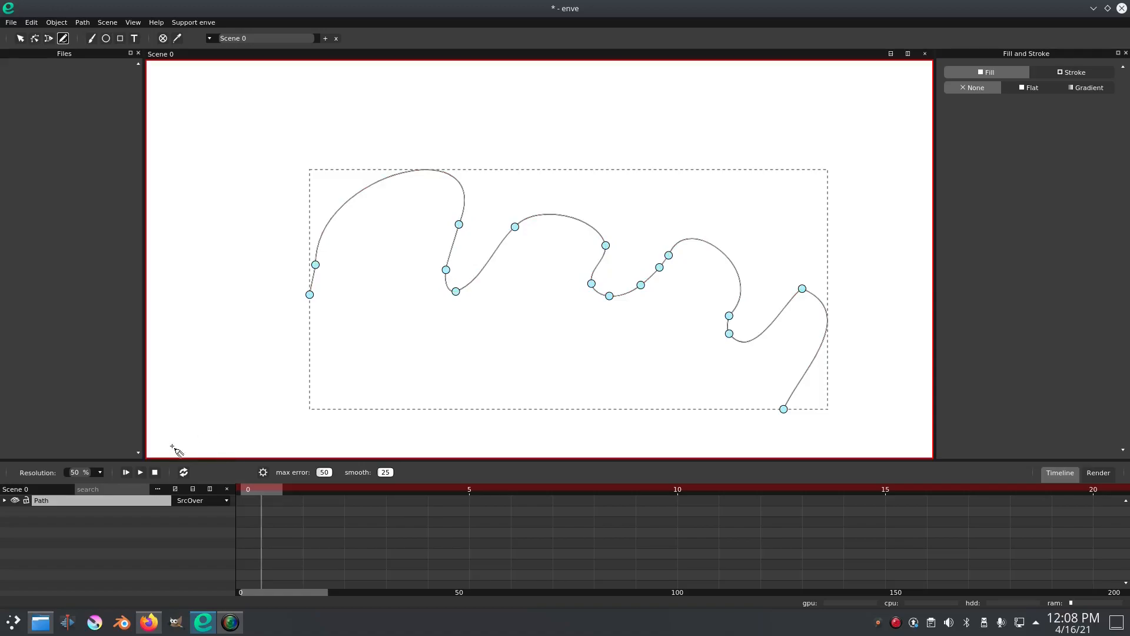
Expand the path's properties, key its transform at frame 0 and advance to frame 2.
{"action": "left_click", "coordinate": [20, 39]}
{"action": "right_click", "coordinate": [47, 503]}
{"action": "key", "text": "Escape"}
{"action": "left_click", "coordinate": [5, 500]}
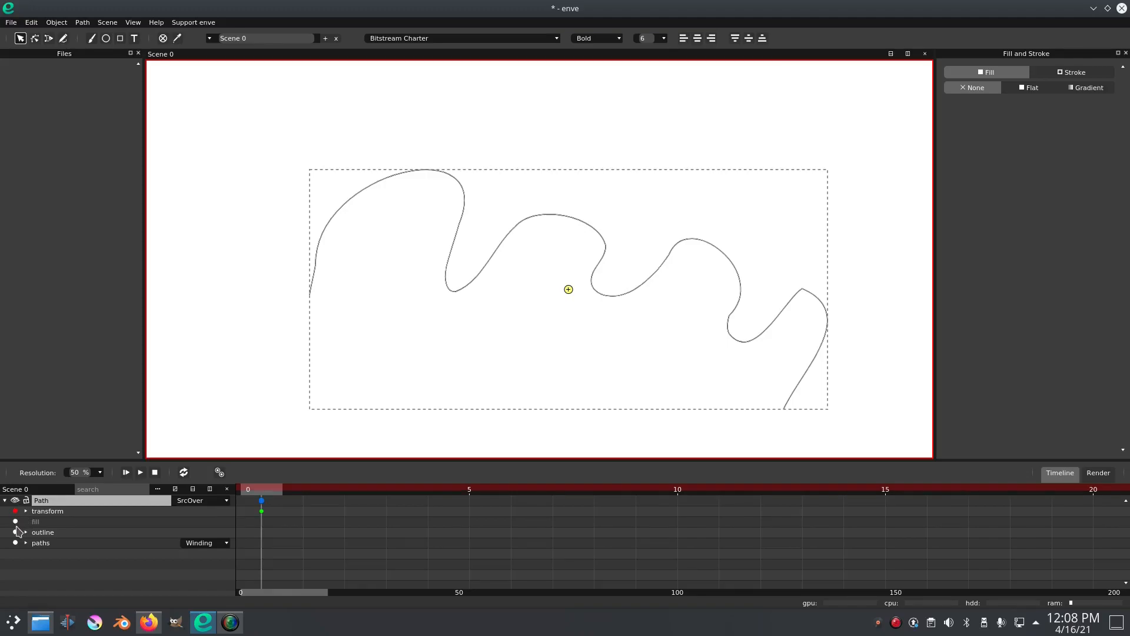
{"action": "left_click_drag", "start_coordinate": [273, 500], "coordinate": [351, 502]}
{"action": "left_click", "coordinate": [452, 288]}
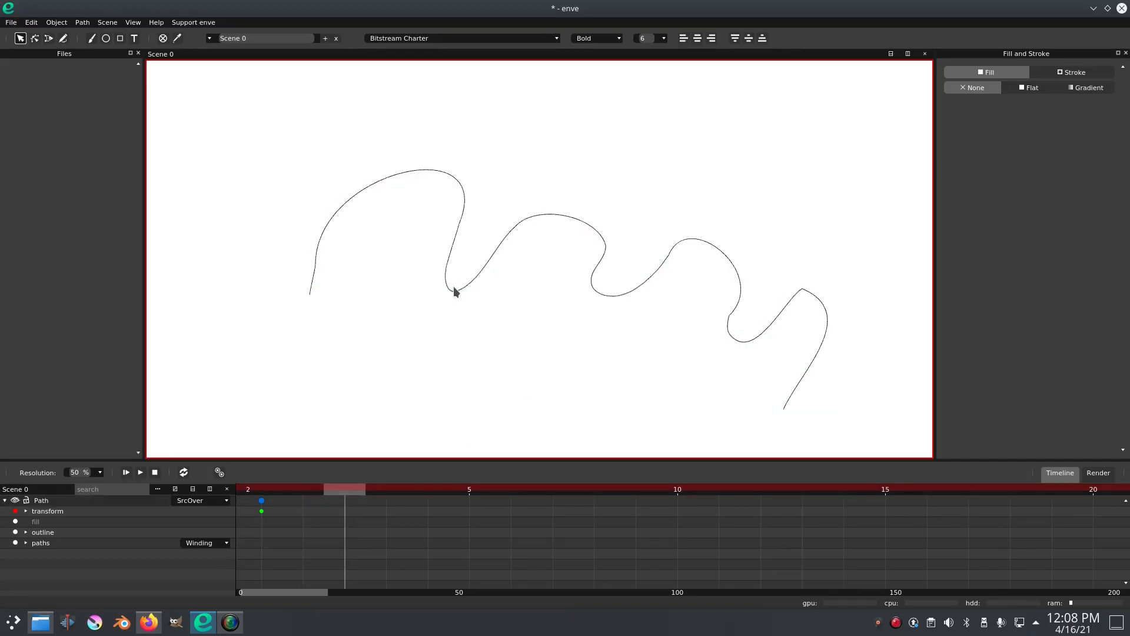
Reshape the left half of the wavy path by repositioning its individual nodes.
{"action": "left_click", "coordinate": [38, 41]}
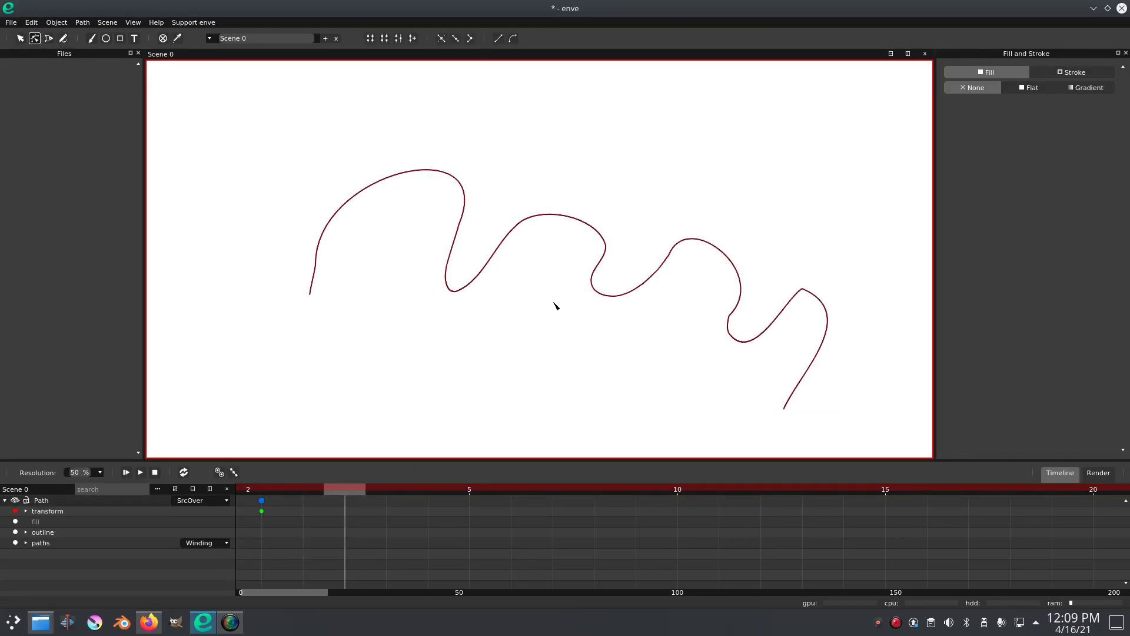
{"action": "left_click", "coordinate": [455, 290]}
{"action": "left_click", "coordinate": [473, 266]}
{"action": "left_click_drag", "start_coordinate": [473, 266], "coordinate": [531, 260]}
{"action": "left_click", "coordinate": [591, 283], "text": "shift"}
{"action": "left_click_drag", "start_coordinate": [605, 245], "coordinate": [512, 320]}
{"action": "left_click_drag", "start_coordinate": [315, 265], "coordinate": [353, 314]}
{"action": "left_click_drag", "start_coordinate": [460, 225], "coordinate": [372, 379]}
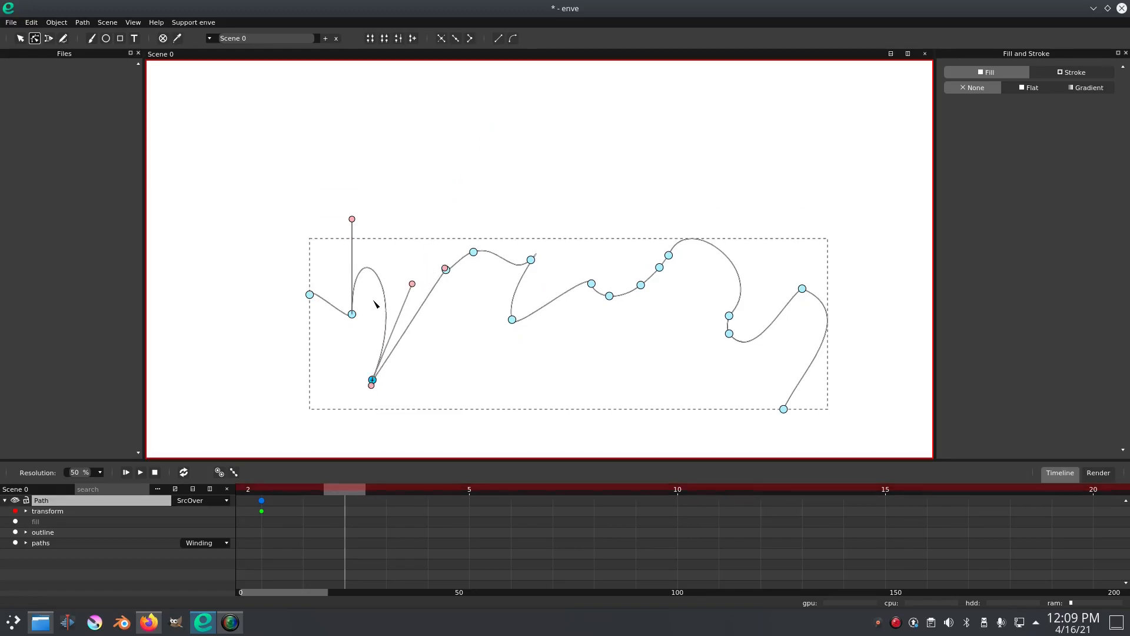
Reposition the nodes along the path's right half and pull both end points outward.
{"action": "left_click_drag", "start_coordinate": [610, 296], "coordinate": [619, 222]}
{"action": "left_click_drag", "start_coordinate": [641, 285], "coordinate": [644, 264]}
{"action": "left_click_drag", "start_coordinate": [659, 268], "coordinate": [732, 262]}
{"action": "left_click_drag", "start_coordinate": [730, 334], "coordinate": [716, 389]}
{"action": "left_click_drag", "start_coordinate": [802, 288], "coordinate": [792, 238]}
{"action": "left_click_drag", "start_coordinate": [784, 407], "coordinate": [861, 386]}
{"action": "left_click_drag", "start_coordinate": [310, 294], "coordinate": [209, 221]}
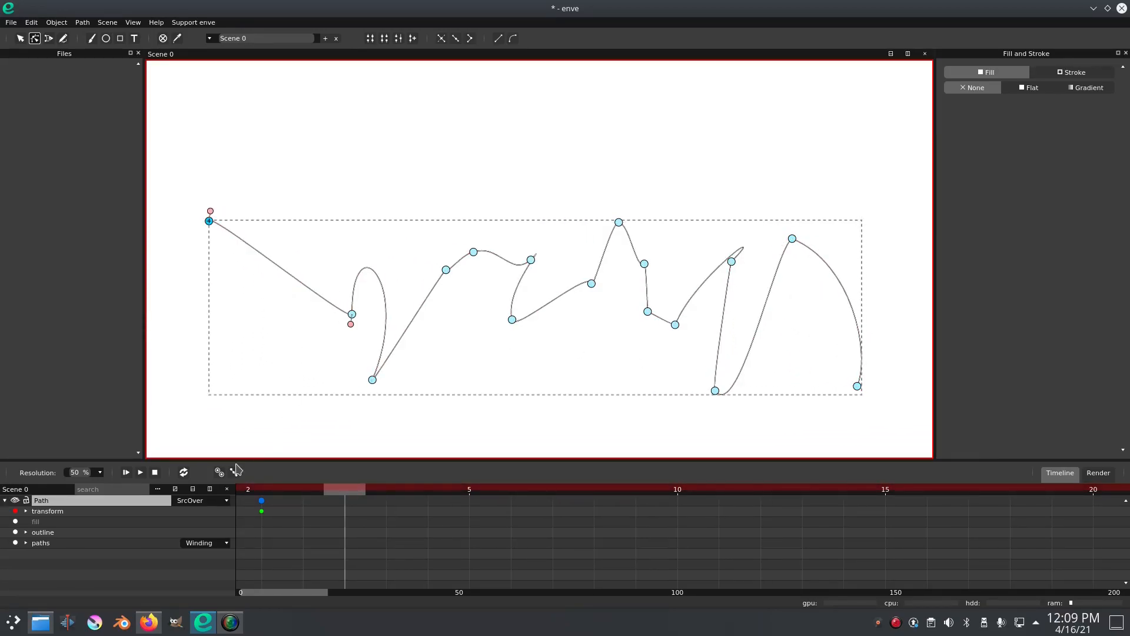
Shift the path's transform keyframes back to frame 0, then turn off recording for the transform.
{"action": "left_click", "coordinate": [25, 512]}
{"action": "left_click_drag", "start_coordinate": [348, 502], "coordinate": [295, 531]}
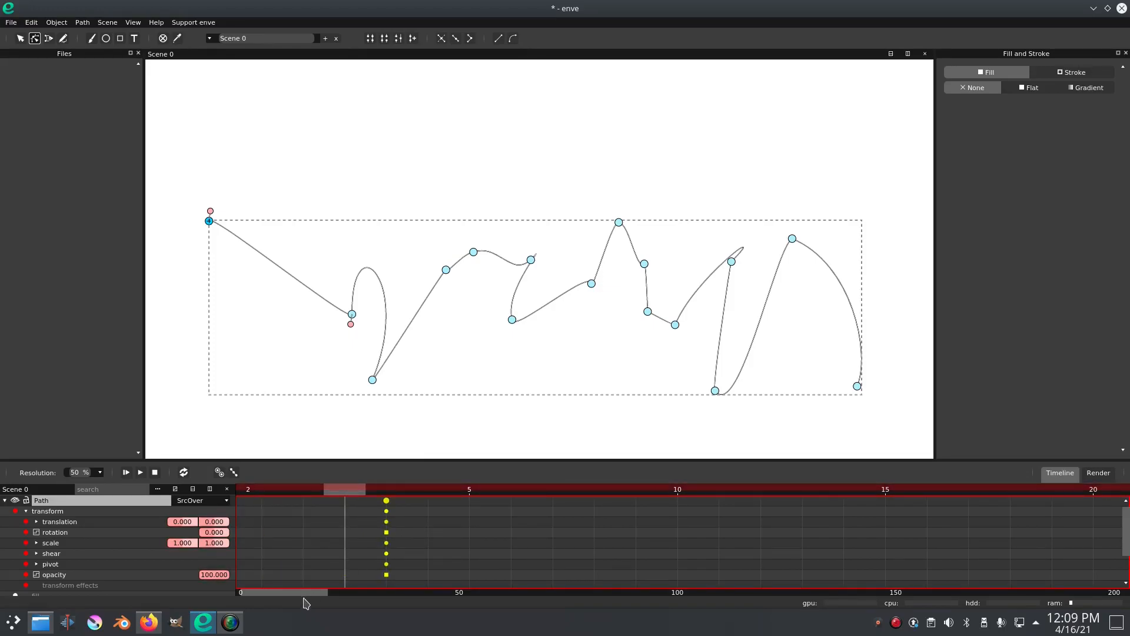
{"action": "left_click_drag", "start_coordinate": [386, 543], "coordinate": [307, 545]}
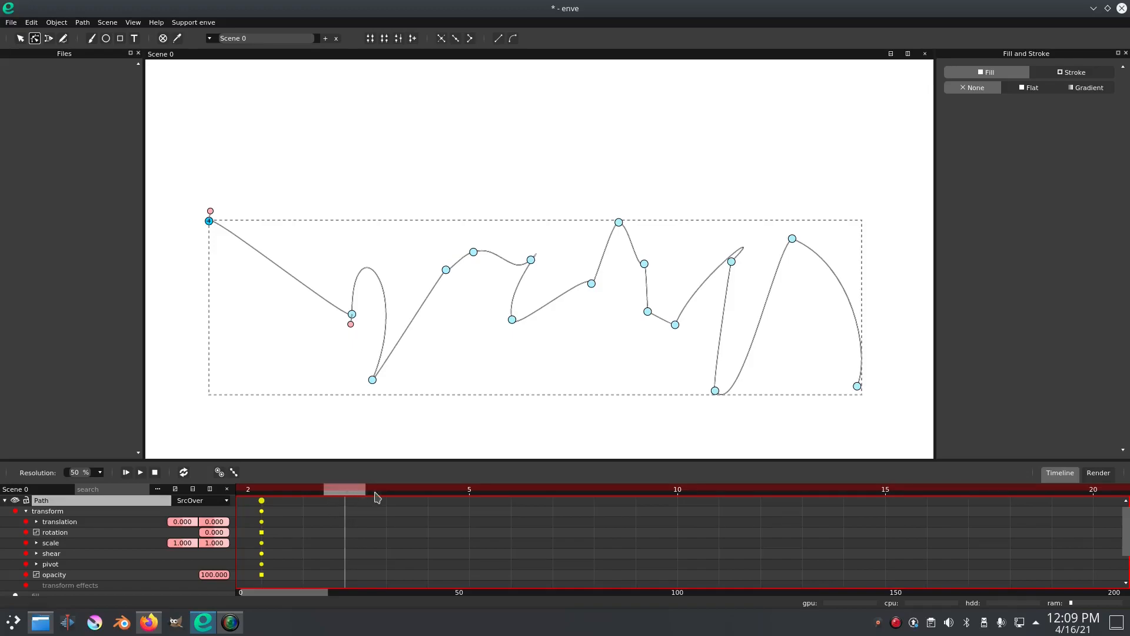
{"action": "left_click", "coordinate": [25, 511]}
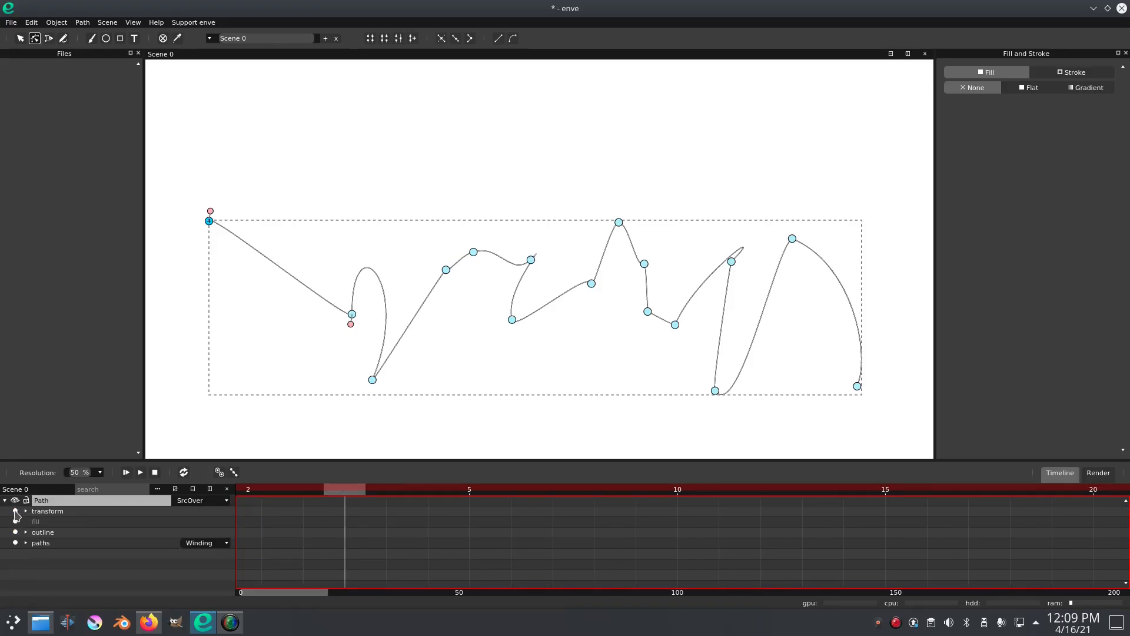
Record the path's transform again, place its keyframe at frame 0 and deselect the path.
{"action": "key", "text": "g"}
{"action": "left_click", "coordinate": [356, 518]}
{"action": "key", "text": "g"}
{"action": "right_click", "coordinate": [377, 526]}
{"action": "left_click_drag", "start_coordinate": [418, 537], "coordinate": [321, 493]}
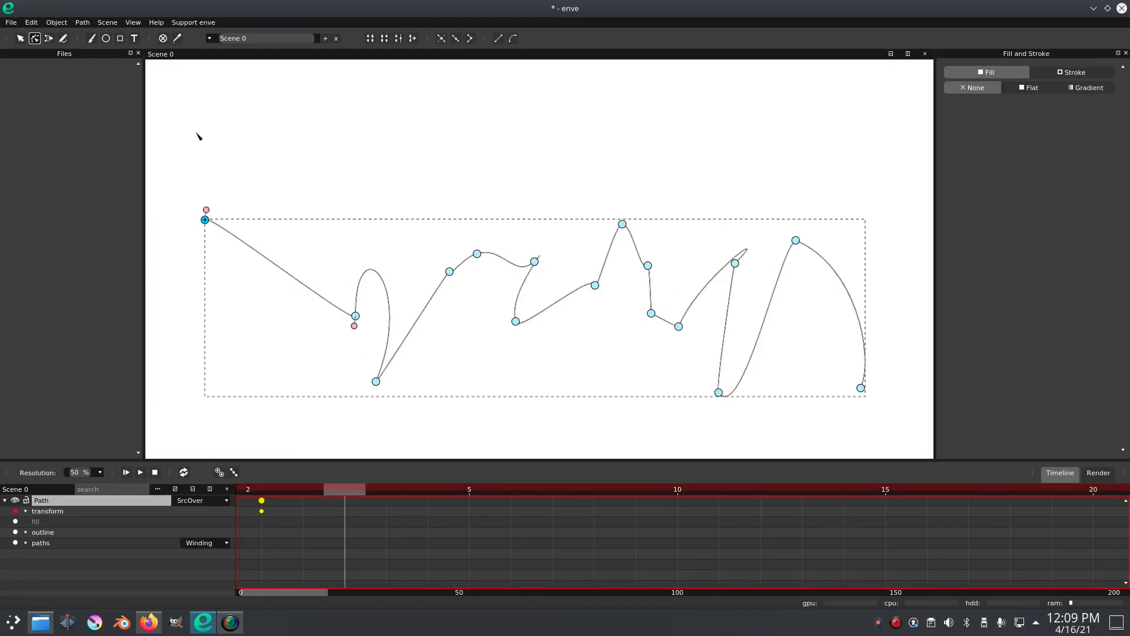
{"action": "left_click", "coordinate": [277, 365]}
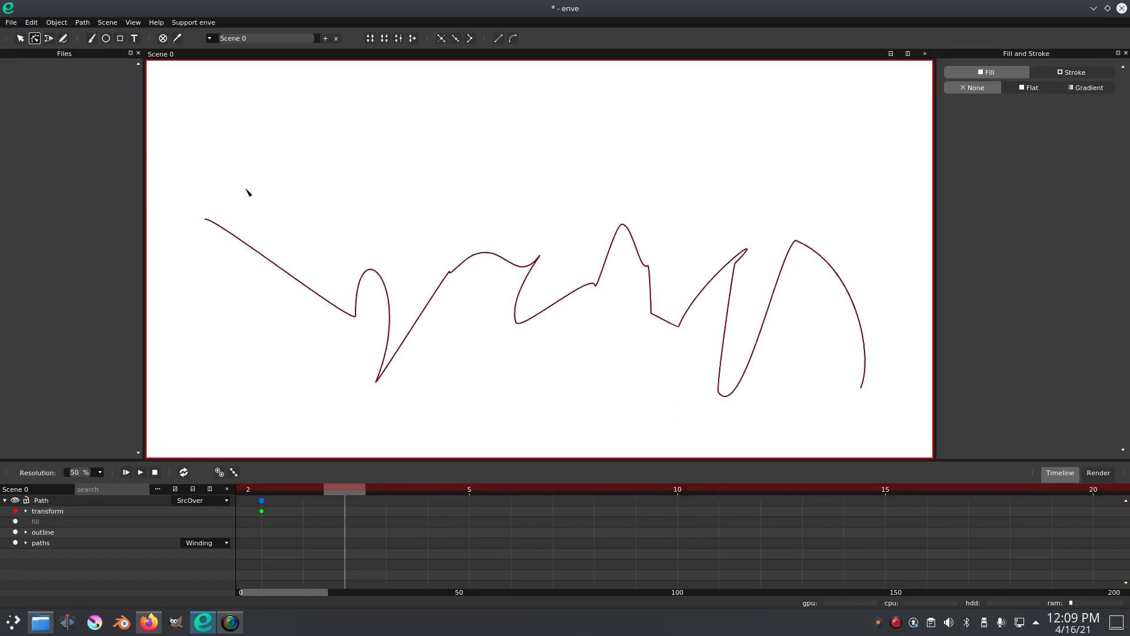
Key a second position at frame 2 by moving the whole path up and slightly left, and return to frame 0.
{"action": "left_click", "coordinate": [20, 37]}
{"action": "left_click_drag", "start_coordinate": [298, 491], "coordinate": [243, 493]}
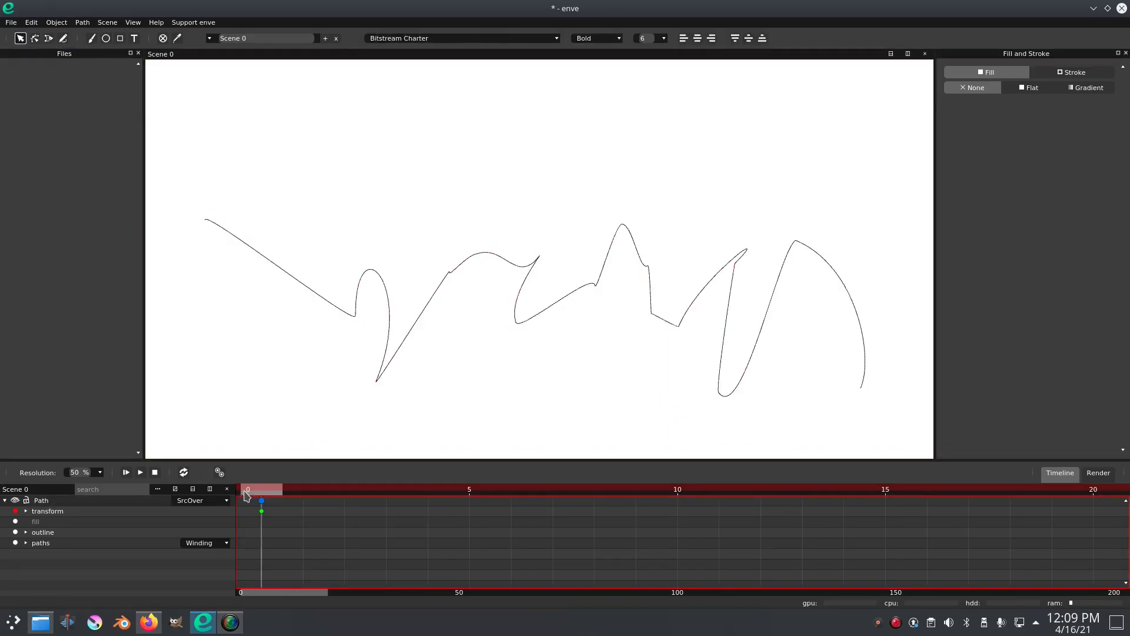
{"action": "left_click", "coordinate": [26, 511]}
{"action": "left_click", "coordinate": [27, 512]}
{"action": "left_click", "coordinate": [344, 493]}
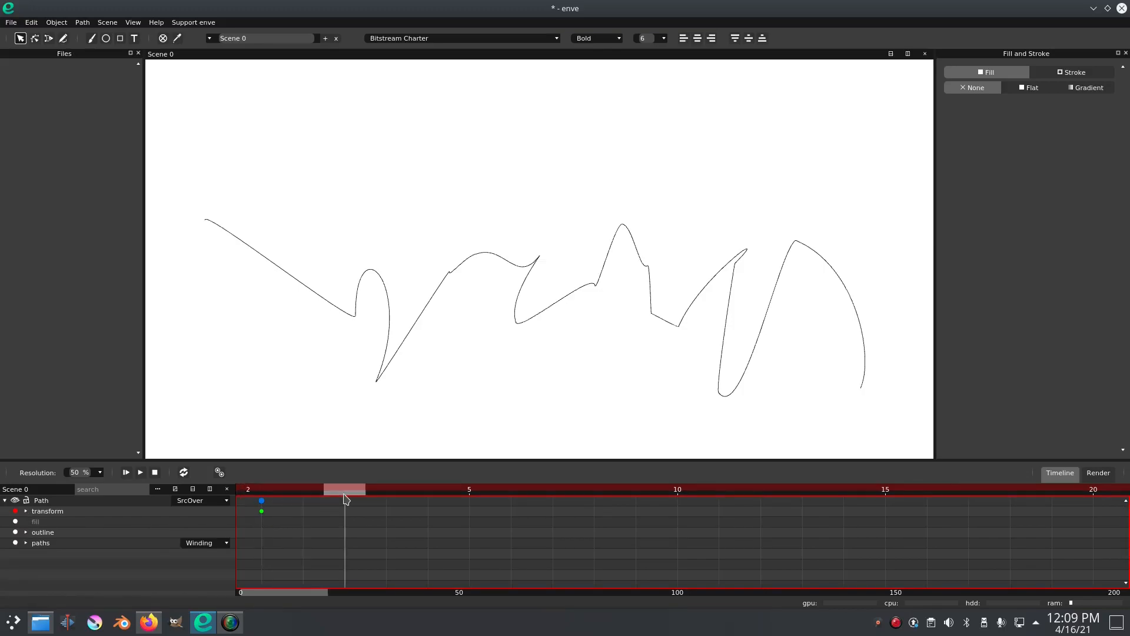
{"action": "left_click_drag", "start_coordinate": [679, 327], "coordinate": [644, 227]}
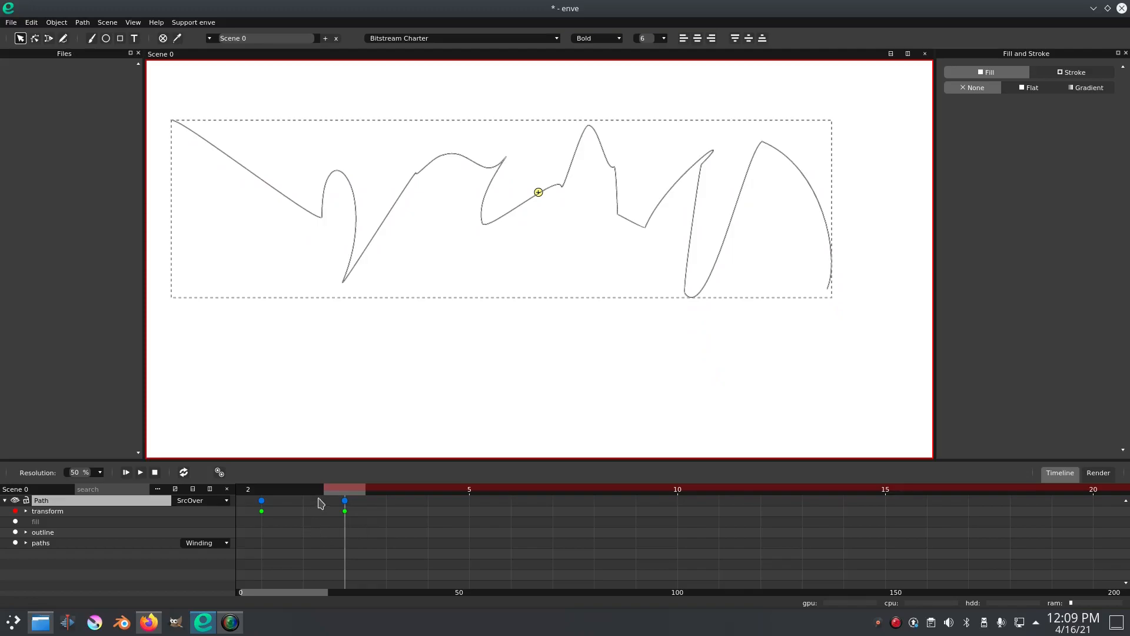
{"action": "left_click_drag", "start_coordinate": [319, 491], "coordinate": [254, 493]}
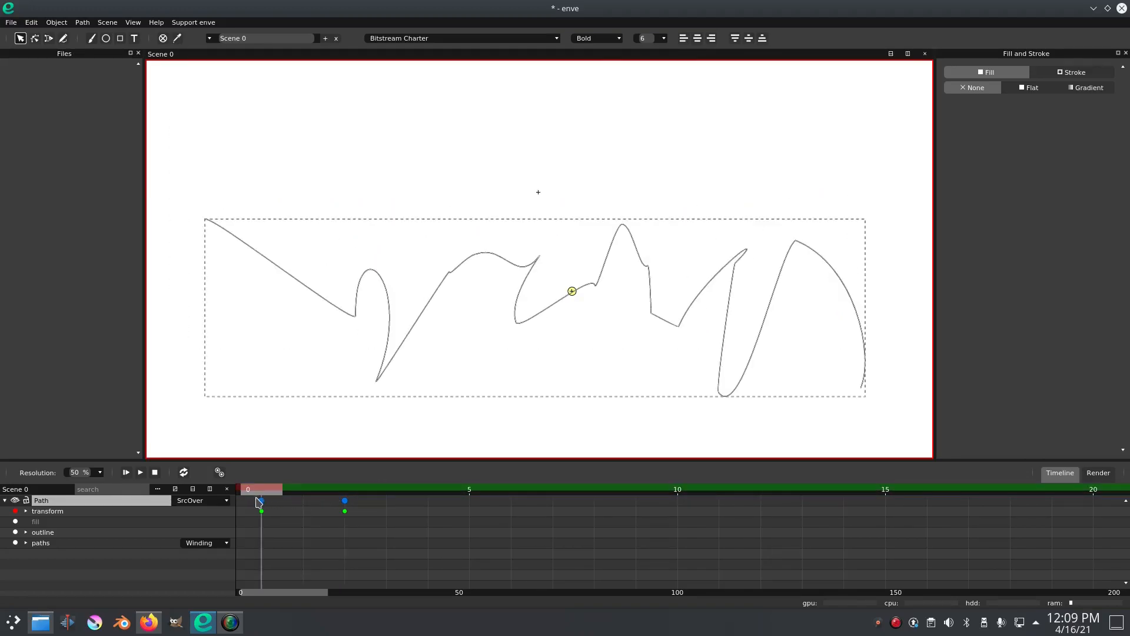
Raise the second node from the path's left end at frame 0 and deselect the path.
{"action": "left_click", "coordinate": [35, 38]}
{"action": "left_click_drag", "start_coordinate": [356, 317], "coordinate": [321, 219]}
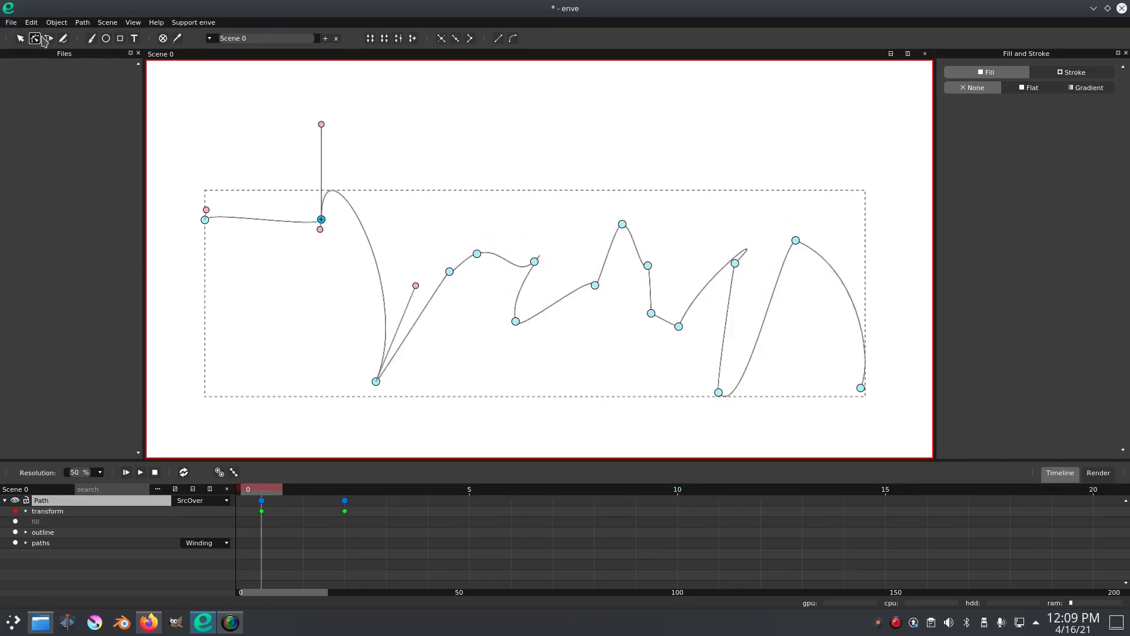
{"action": "left_click", "coordinate": [21, 38]}
{"action": "left_click", "coordinate": [382, 171]}
{"action": "scroll", "coordinate": [455, 369], "scroll_direction": "down", "scroll_amount": 3}
{"action": "mouse_move", "coordinate": [463, 365]}
{"action": "left_mouse_down"}
{"action": "mouse_move", "coordinate": [545, 282]}
{"action": "mouse_move", "coordinate": [513, 302]}
{"action": "left_mouse_up"}
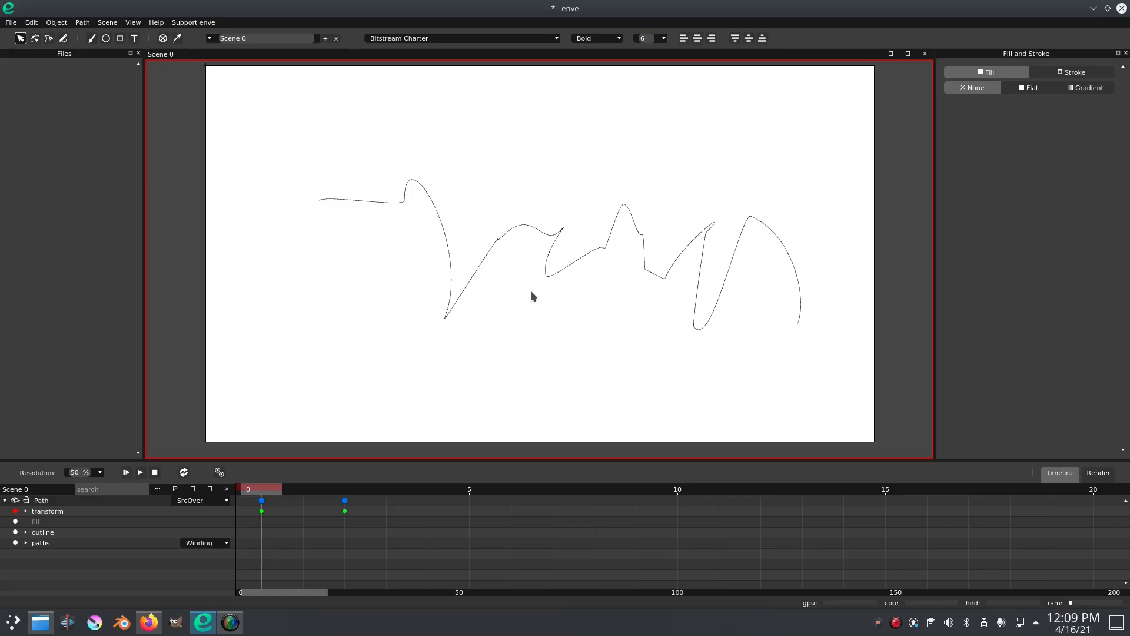
Delete the reshaped wavy path from the canvas.
{"action": "mouse_move", "coordinate": [269, 493]}
{"action": "left_mouse_down"}
{"action": "mouse_move", "coordinate": [380, 496]}
{"action": "mouse_move", "coordinate": [256, 496]}
{"action": "left_mouse_up"}
{"action": "left_click", "coordinate": [524, 219]}
{"action": "key", "text": "Delete"}
Draw a new freehand path with two humps near the canvas centre.
{"action": "left_click", "coordinate": [91, 39]}
{"action": "left_click", "coordinate": [63, 38]}
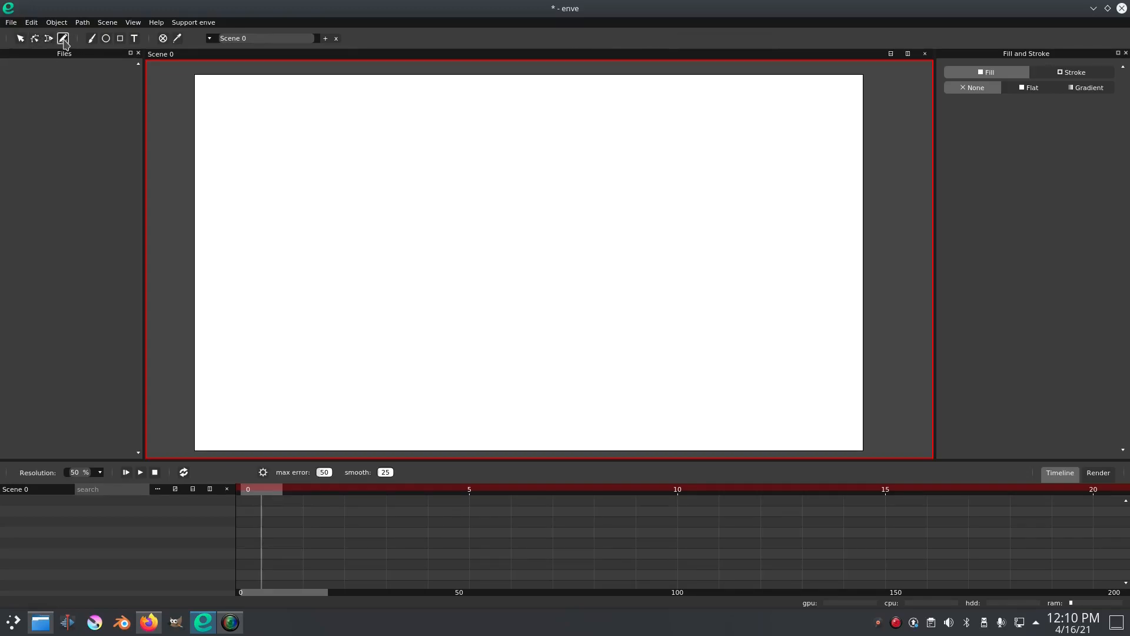
{"action": "mouse_move", "coordinate": [400, 294]}
{"action": "left_mouse_down"}
{"action": "mouse_move", "coordinate": [621, 247]}
{"action": "mouse_move", "coordinate": [649, 291]}
{"action": "left_mouse_up"}
Animate the new path with transform keyframes at frames 0 and 5, moving it down and right at frame 5.
{"action": "left_click", "coordinate": [20, 38]}
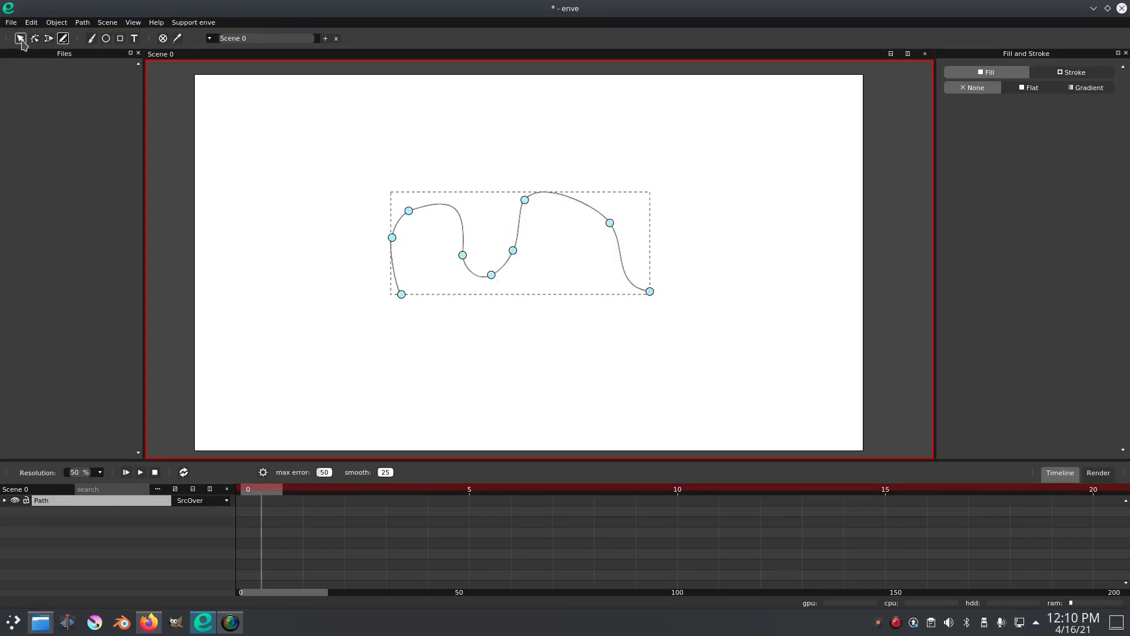
{"action": "left_click", "coordinate": [447, 272]}
{"action": "left_click", "coordinate": [5, 501]}
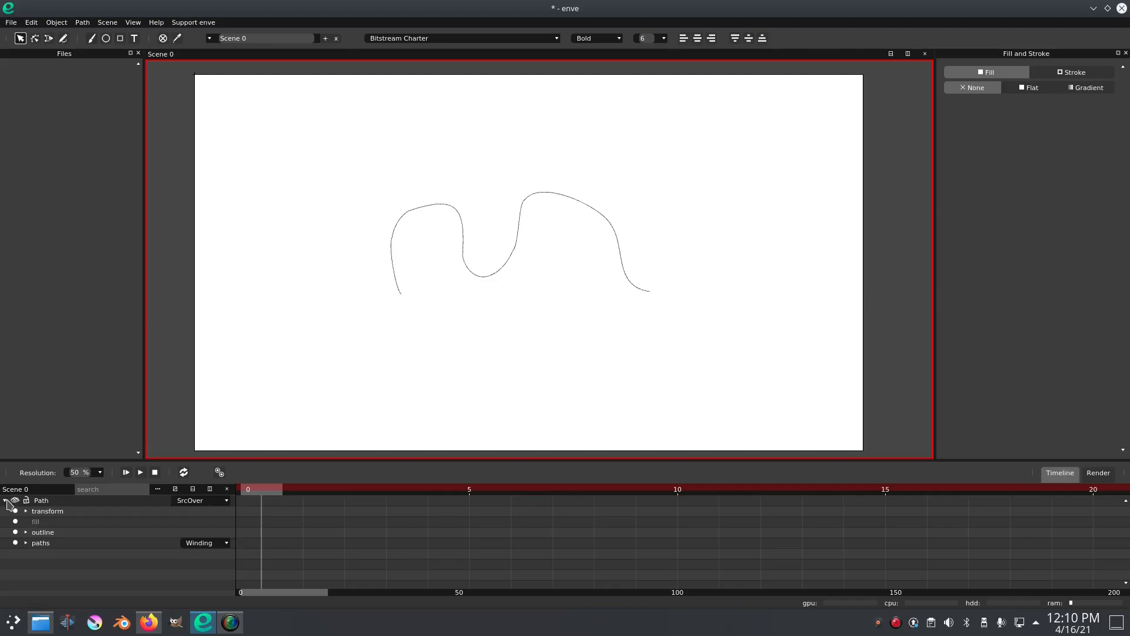
{"action": "left_click_drag", "start_coordinate": [283, 498], "coordinate": [462, 498]}
{"action": "left_click_drag", "start_coordinate": [501, 269], "coordinate": [646, 325]}
{"action": "left_click", "coordinate": [268, 493]}
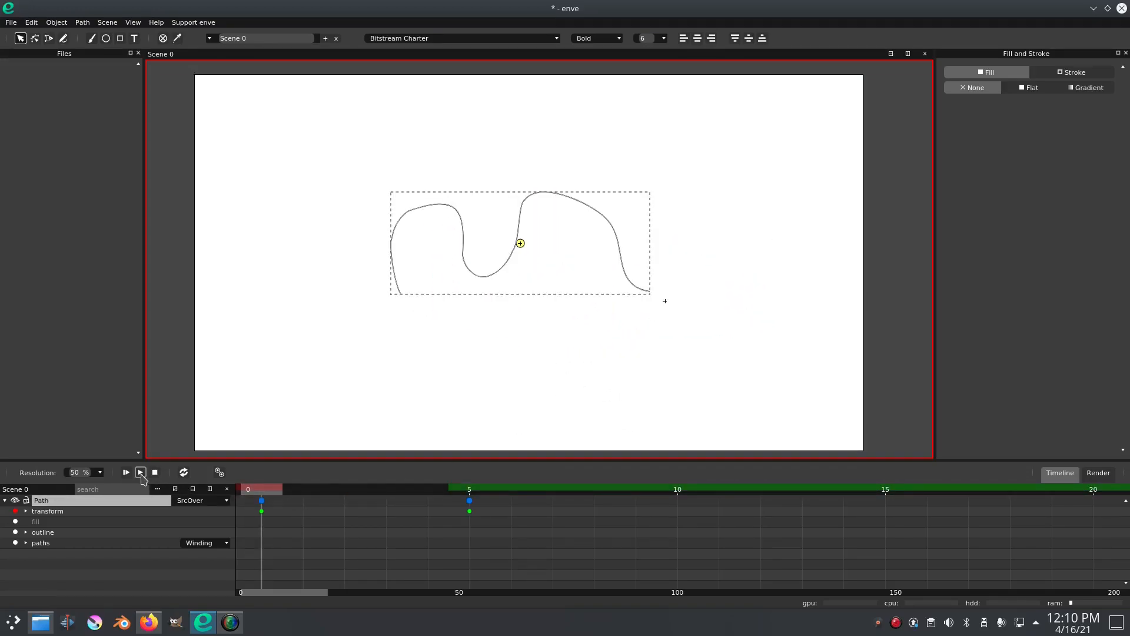
Play back the path's movement and scrub from frame 0 to frame 5.
{"action": "key", "text": "space"}
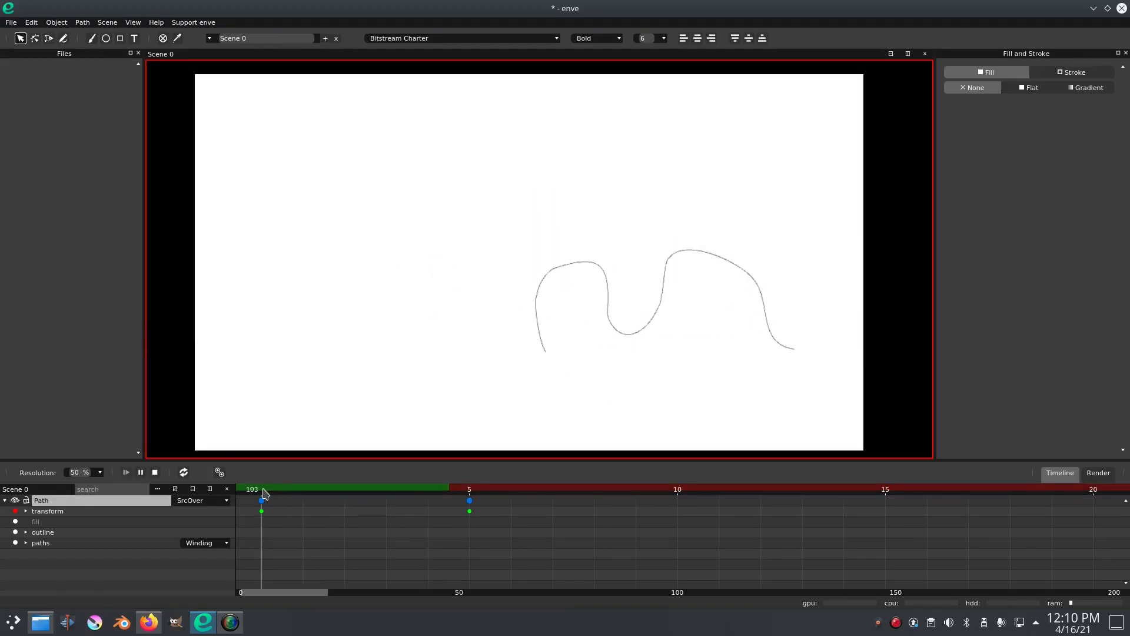
{"action": "left_click", "coordinate": [141, 472]}
{"action": "left_click", "coordinate": [263, 493]}
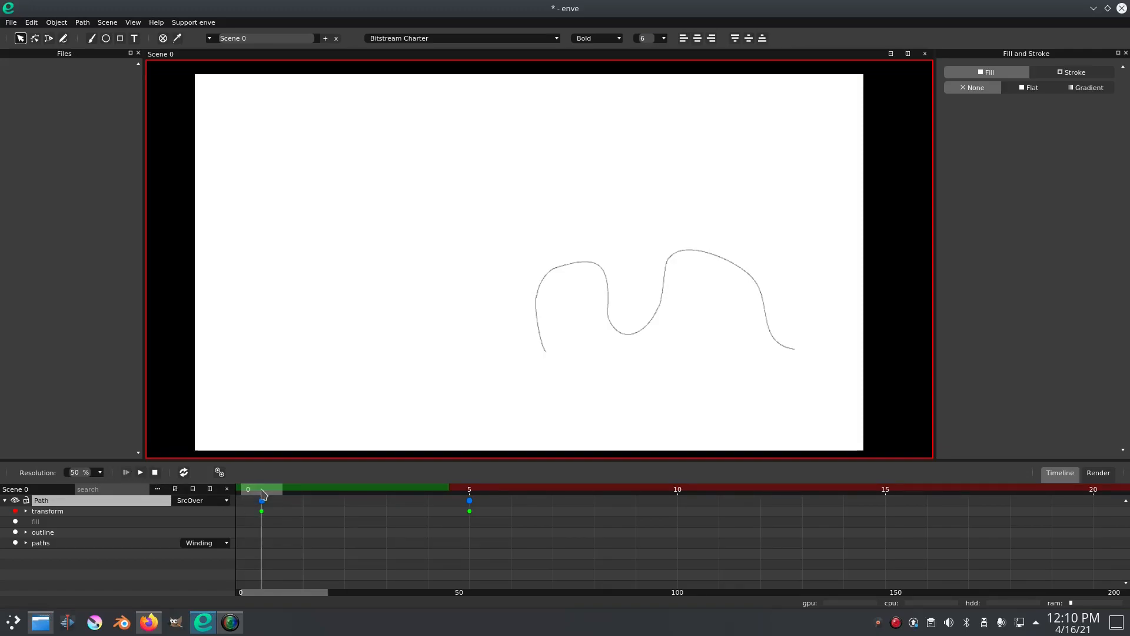
{"action": "left_click", "coordinate": [142, 473]}
{"action": "left_click_drag", "start_coordinate": [243, 495], "coordinate": [475, 505]}
Examine the path's rendered line up close at frame 5 while going through the path and node tools.
{"action": "scroll", "coordinate": [616, 318], "scroll_direction": "up", "scroll_amount": 8}
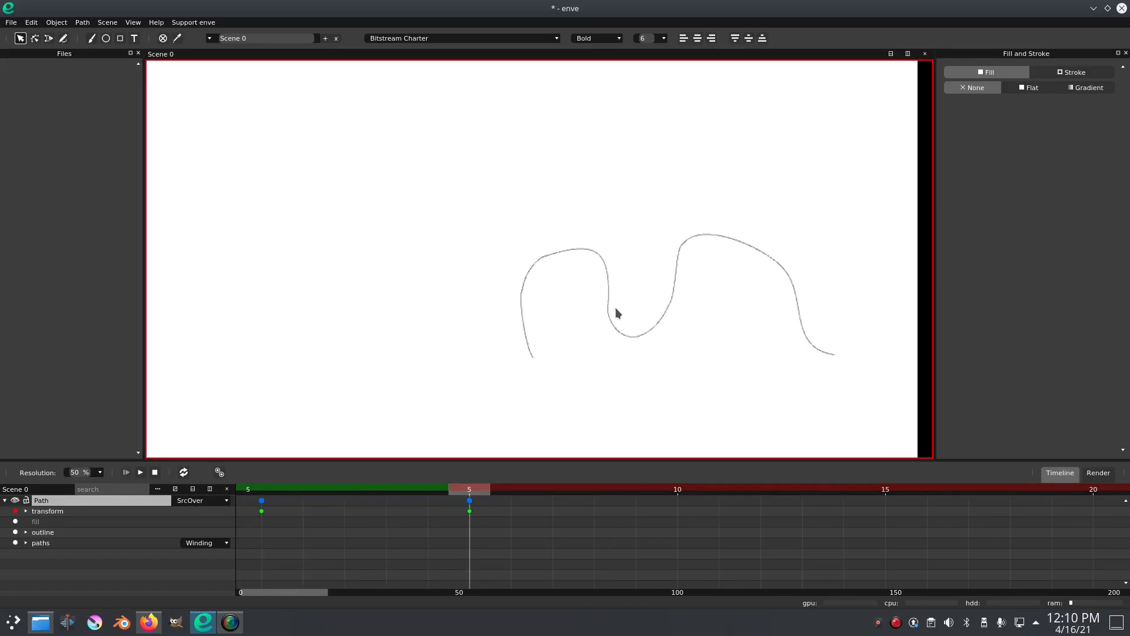
{"action": "left_click", "coordinate": [48, 37]}
{"action": "left_click", "coordinate": [63, 38]}
{"action": "scroll", "coordinate": [300, 247], "scroll_direction": "down", "scroll_amount": 2}
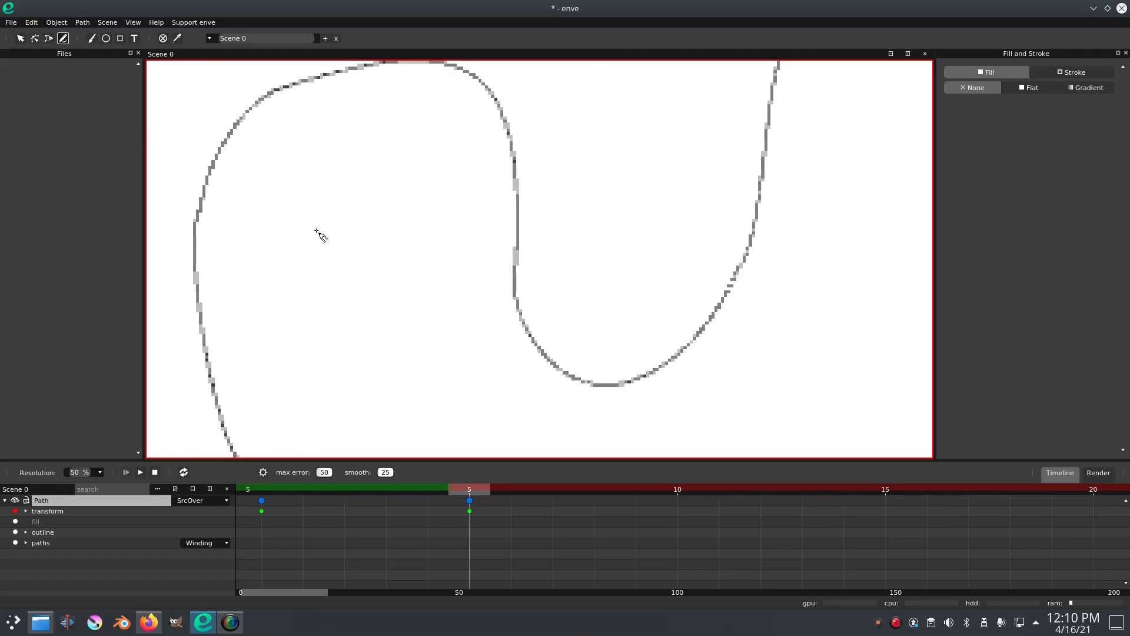
{"action": "left_click", "coordinate": [94, 41]}
{"action": "left_click", "coordinate": [34, 38]}
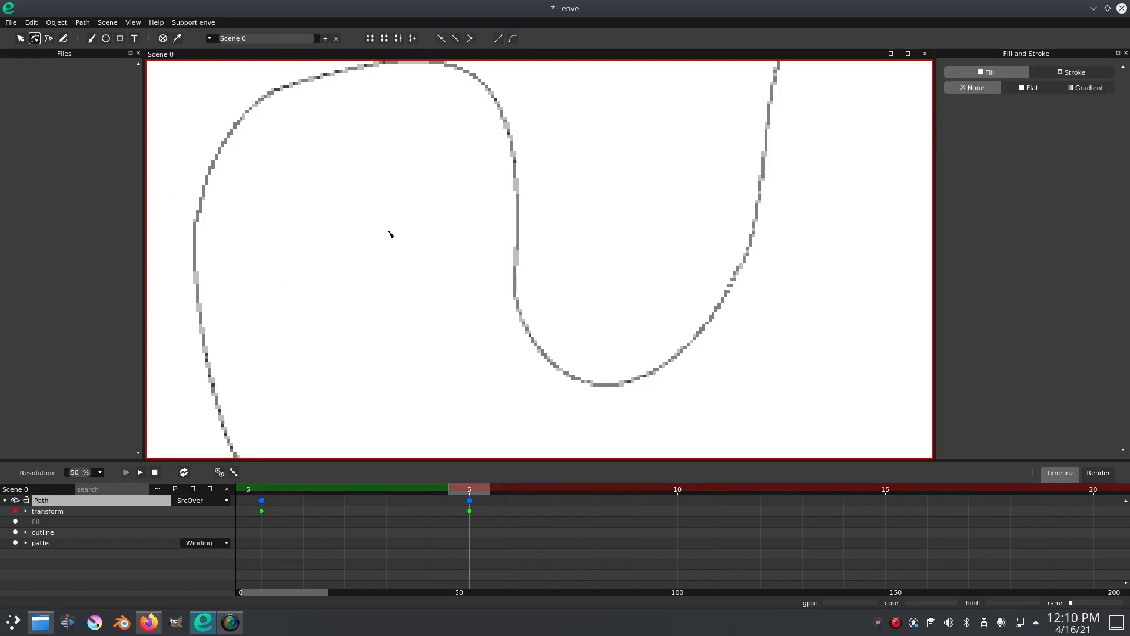
{"action": "scroll", "coordinate": [447, 268], "scroll_direction": "down", "scroll_amount": 1}
{"action": "left_click", "coordinate": [20, 38]}
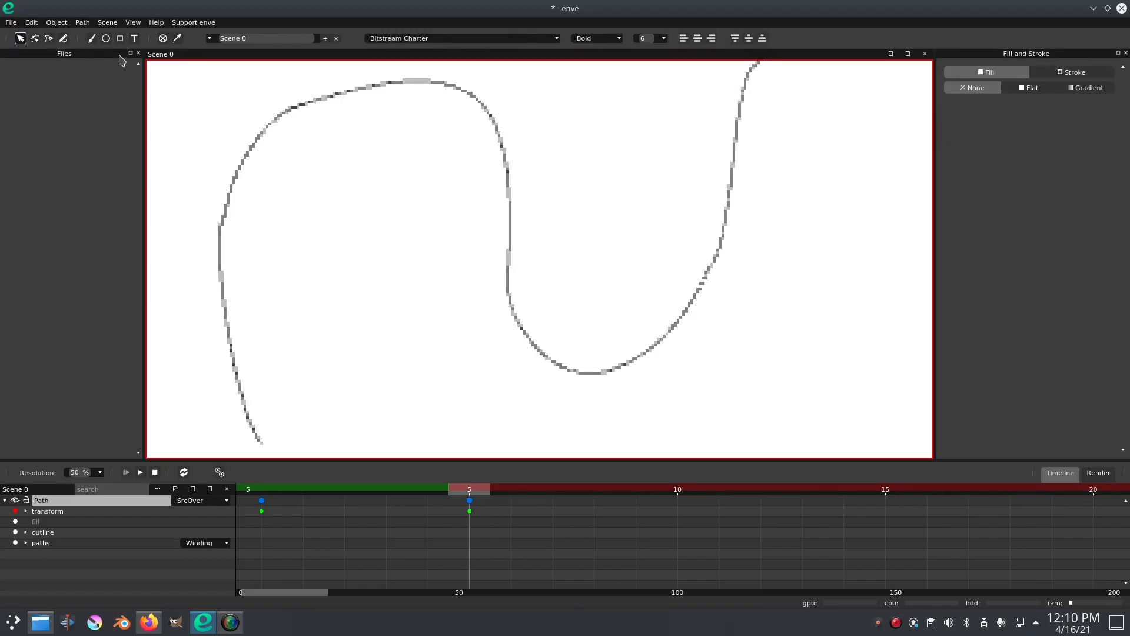
{"action": "left_click", "coordinate": [50, 40]}
{"action": "scroll", "coordinate": [303, 252], "scroll_direction": "down", "scroll_amount": 8}
{"action": "left_click_drag", "start_coordinate": [357, 252], "coordinate": [706, 340]}
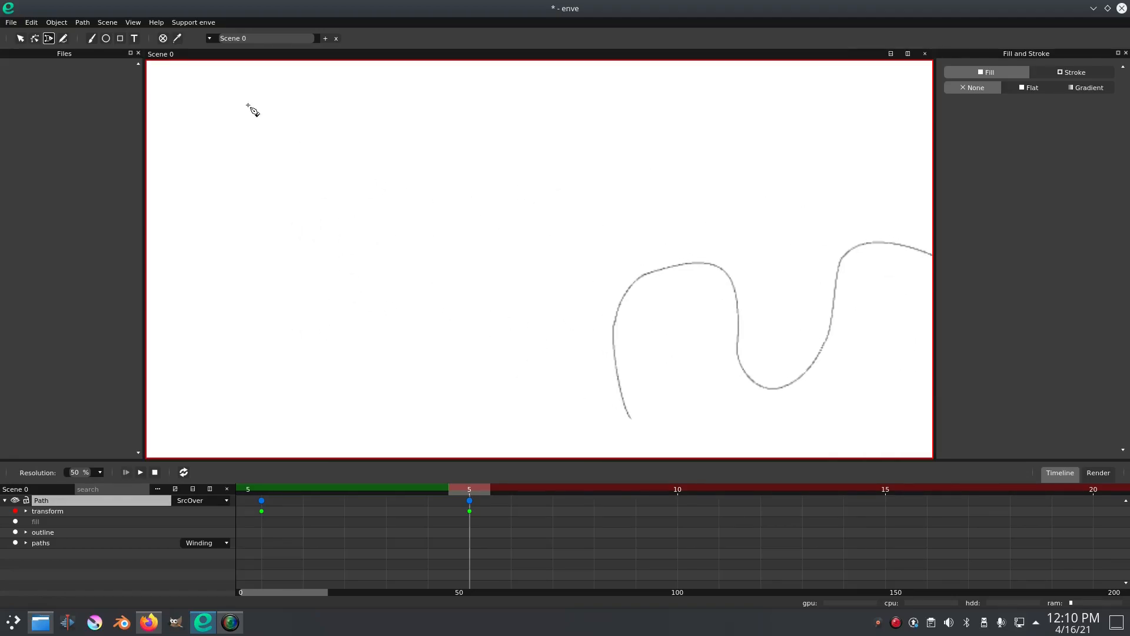
Return to frame 0 and examine the whole path within the scene canvas.
{"action": "left_click", "coordinate": [91, 38]}
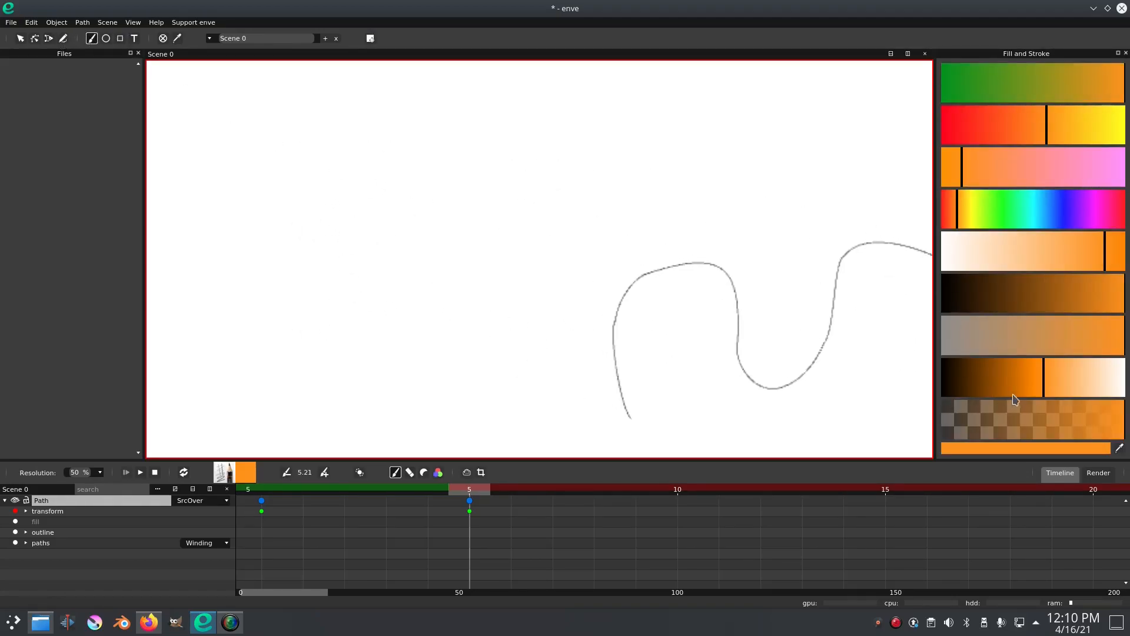
{"action": "left_click", "coordinate": [262, 490]}
{"action": "scroll", "coordinate": [416, 330], "scroll_direction": "down", "scroll_amount": 2}
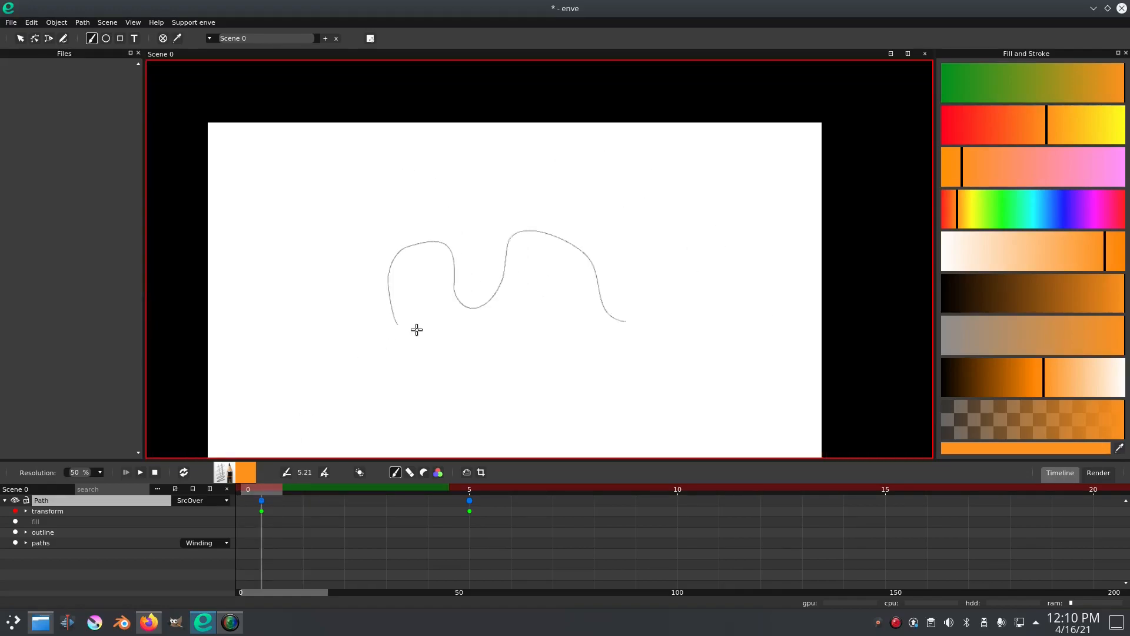
{"action": "scroll", "coordinate": [417, 330], "scroll_direction": "down", "scroll_amount": 3}
{"action": "scroll", "coordinate": [417, 323], "scroll_direction": "up", "scroll_amount": 2}
{"action": "left_click", "coordinate": [20, 37]}
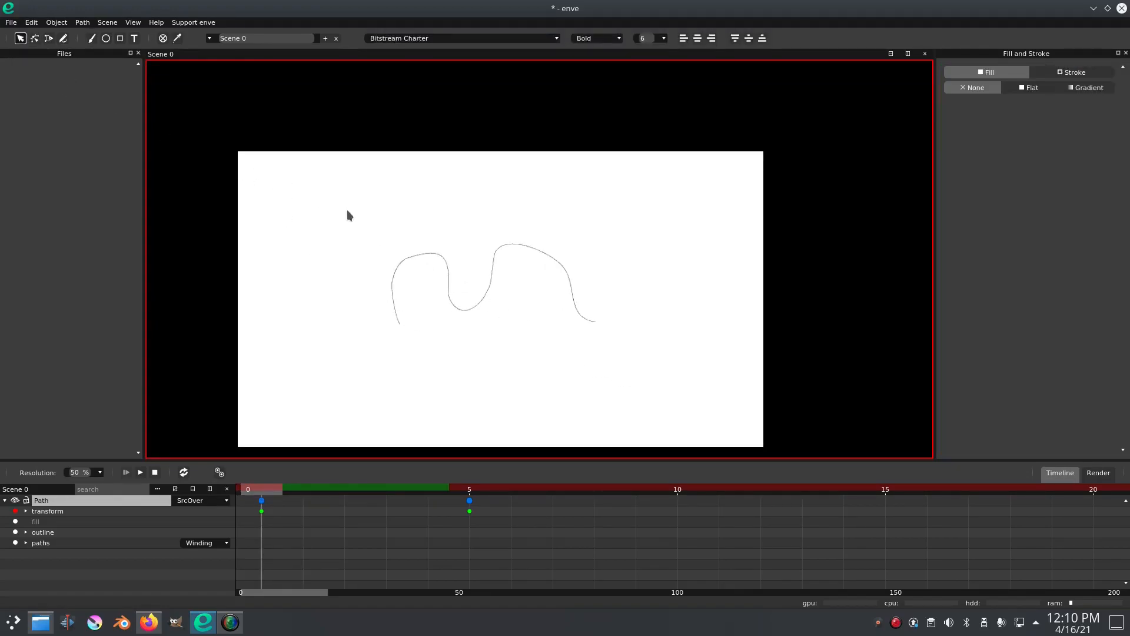
{"action": "left_click_drag", "start_coordinate": [601, 294], "coordinate": [580, 246]}
{"action": "left_click", "coordinate": [38, 40]}
{"action": "key", "text": "F1"}
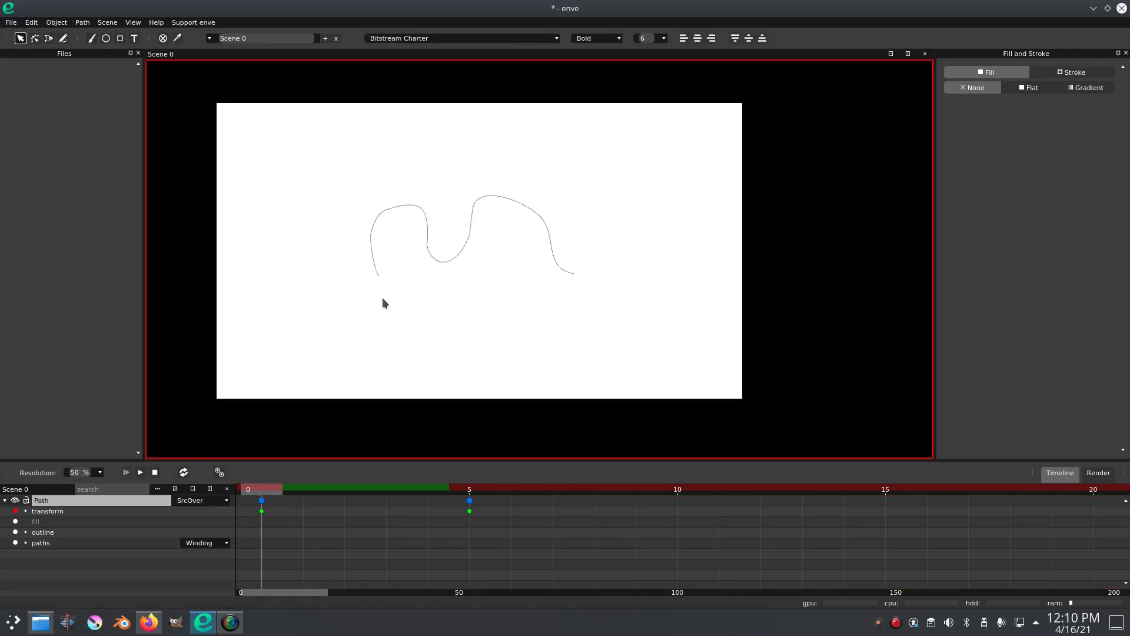
Collapse the path's properties and delete its transform keyframes at frames 0 and 5.
{"action": "left_click", "coordinate": [5, 500]}
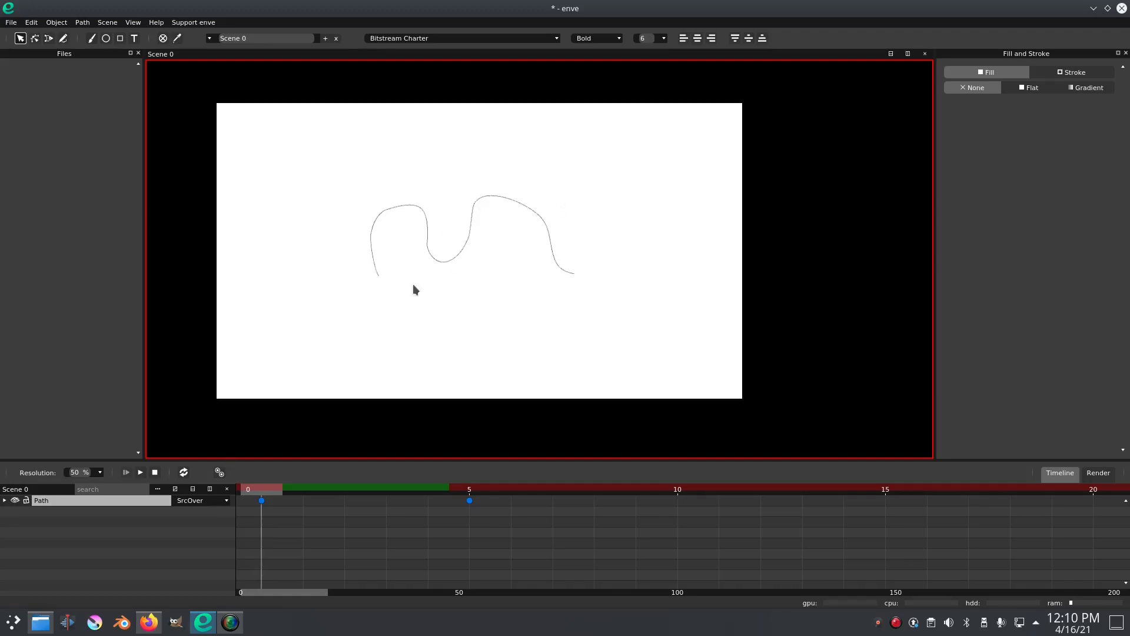
{"action": "scroll", "coordinate": [830, 257], "scroll_direction": "down", "scroll_amount": 1}
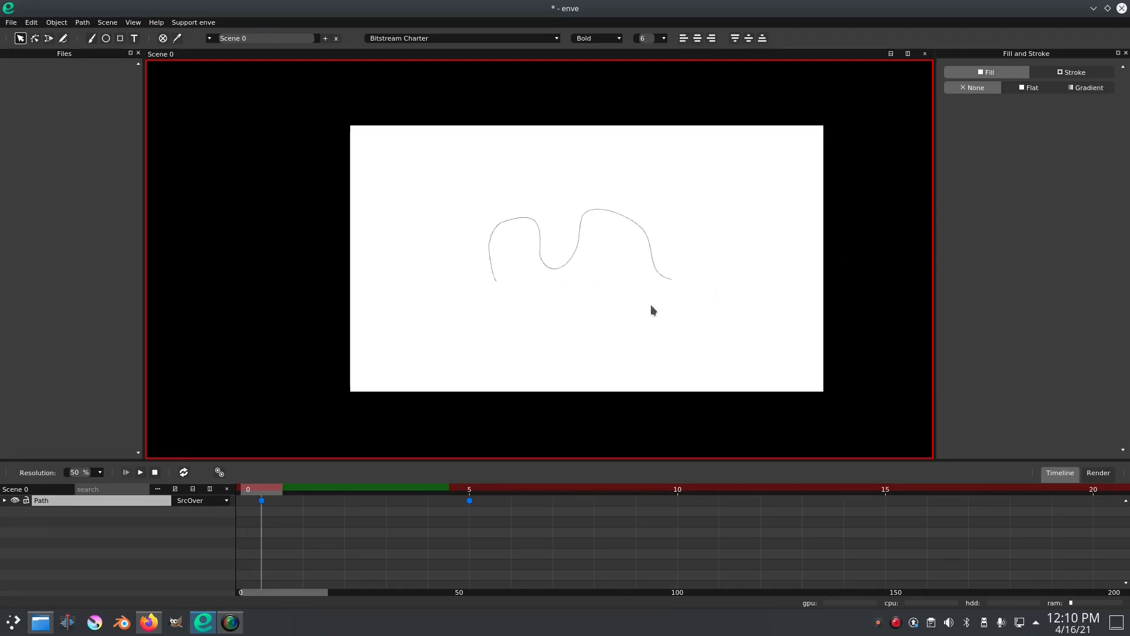
{"action": "scroll", "coordinate": [583, 325], "scroll_direction": "up", "scroll_amount": 4}
{"action": "left_click_drag", "start_coordinate": [513, 521], "coordinate": [242, 495]}
{"action": "key", "text": "Delete"}
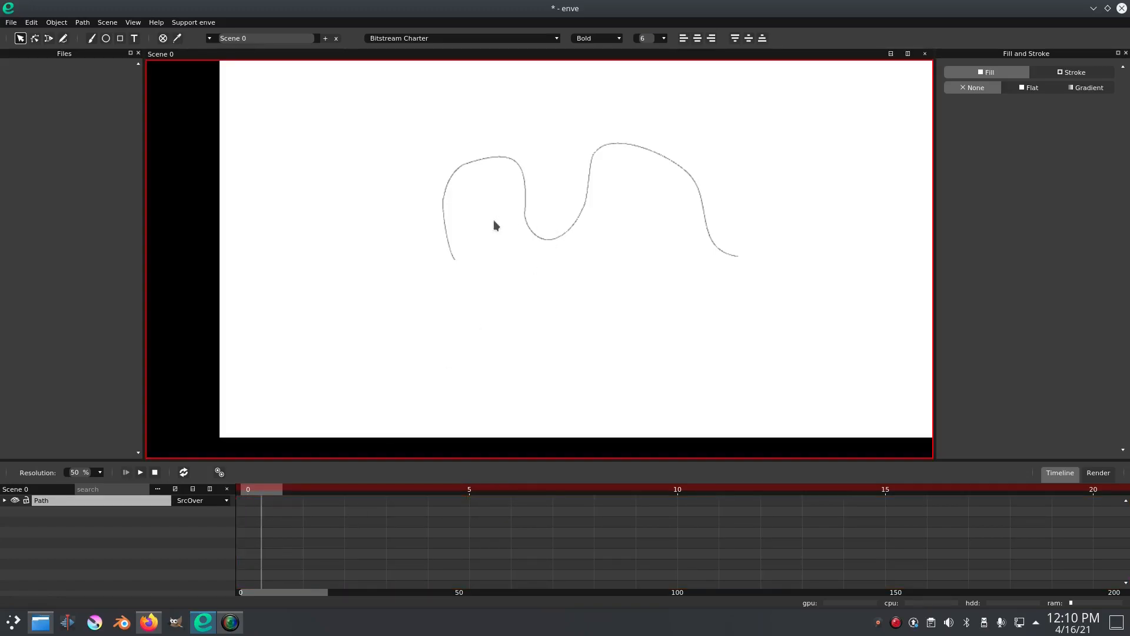
Examine the path's line and its placement on the canvas, both up close and from a distance.
{"action": "scroll", "coordinate": [530, 207], "scroll_direction": "up", "scroll_amount": 1}
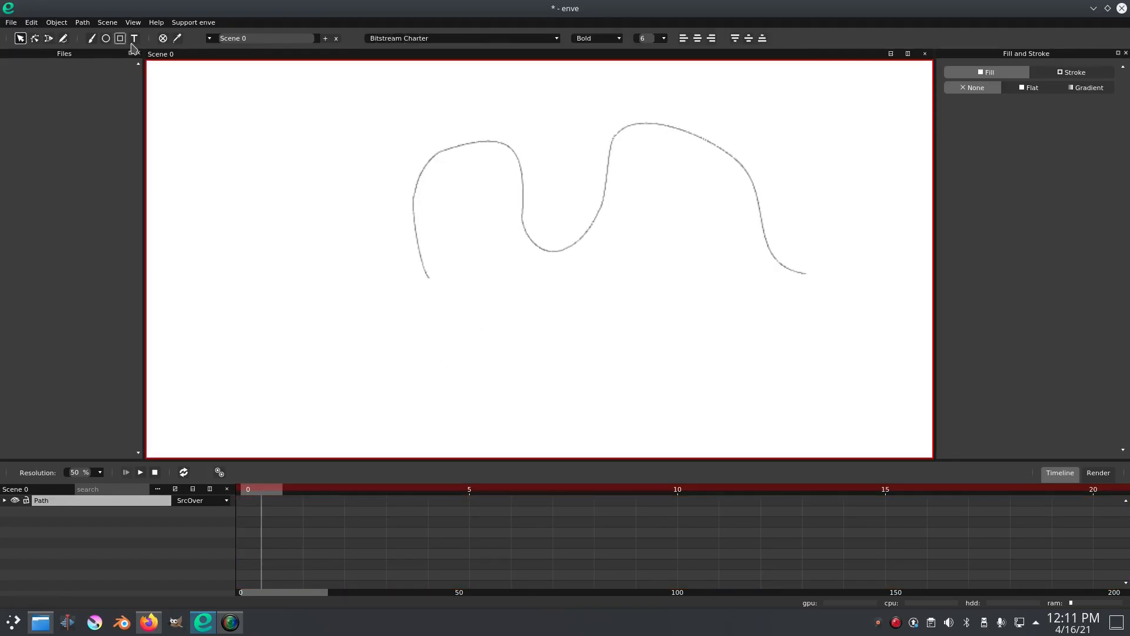
{"action": "left_click", "coordinate": [92, 39]}
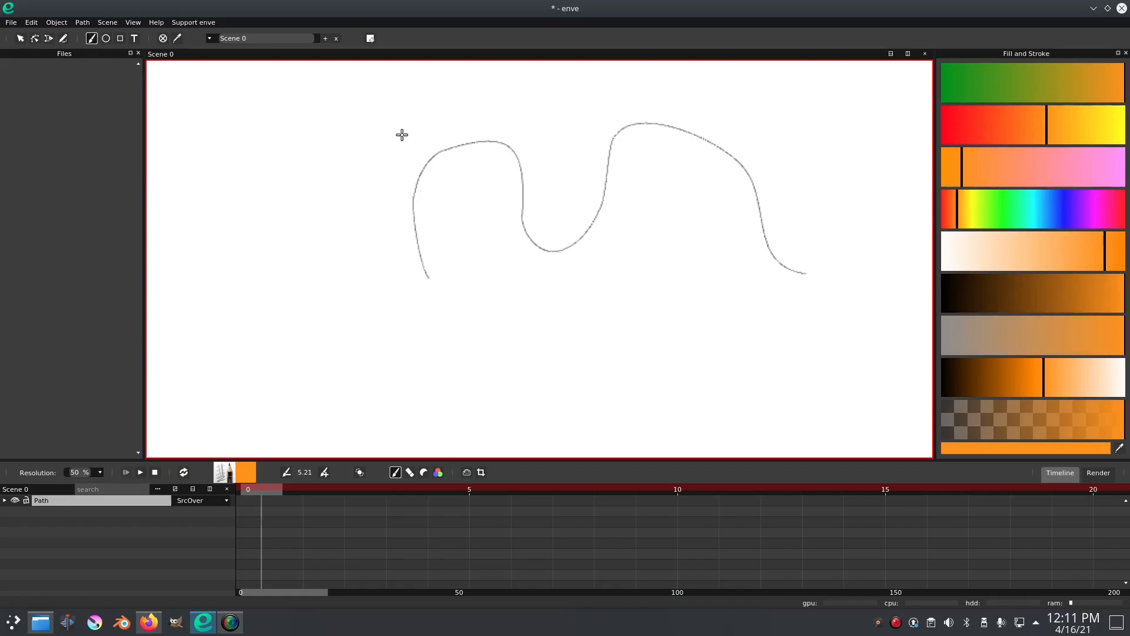
{"action": "scroll", "coordinate": [436, 153], "scroll_direction": "up", "scroll_amount": 4}
{"action": "key", "text": "Escape"}
{"action": "scroll", "coordinate": [601, 234], "scroll_direction": "down", "scroll_amount": 5}
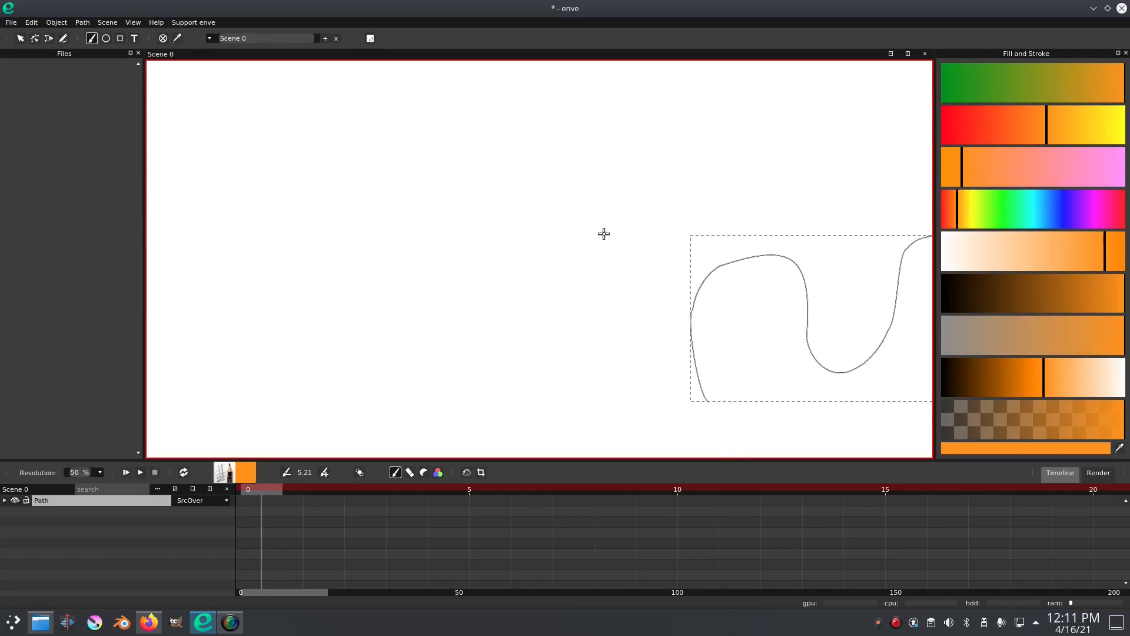
{"action": "scroll", "coordinate": [462, 189], "scroll_direction": "down", "scroll_amount": 4}
{"action": "left_click", "coordinate": [23, 39]}
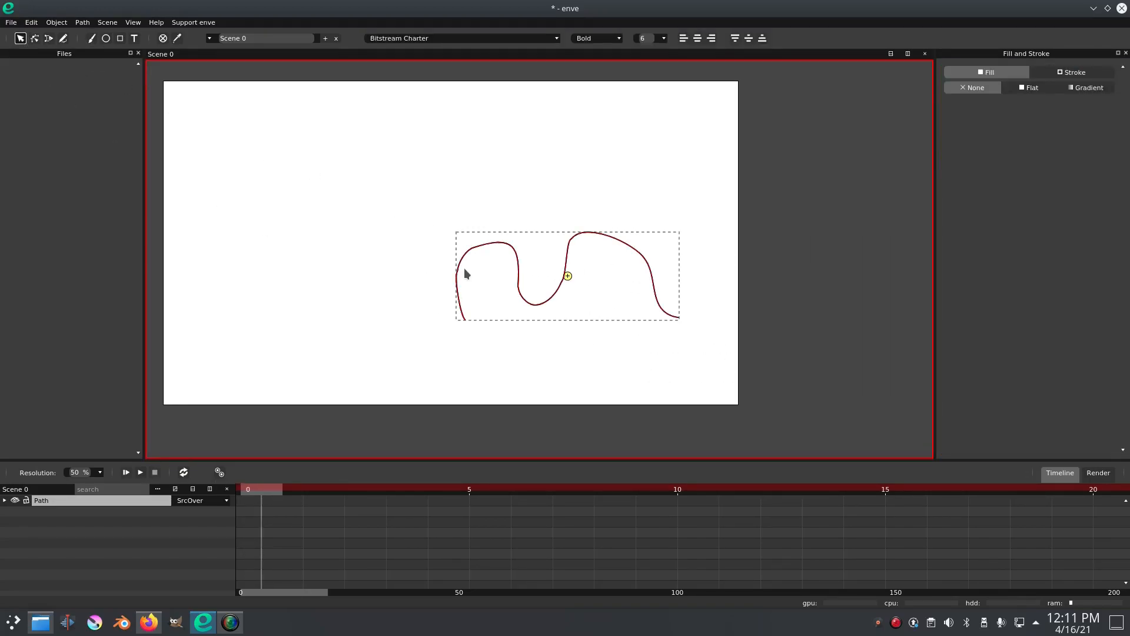
{"action": "scroll", "coordinate": [575, 311], "scroll_direction": "up", "scroll_amount": 3}
{"action": "left_click", "coordinate": [554, 331]}
{"action": "scroll", "coordinate": [508, 301], "scroll_direction": "up", "scroll_amount": 6}
{"action": "scroll", "coordinate": [510, 303], "scroll_direction": "up", "scroll_amount": 1}
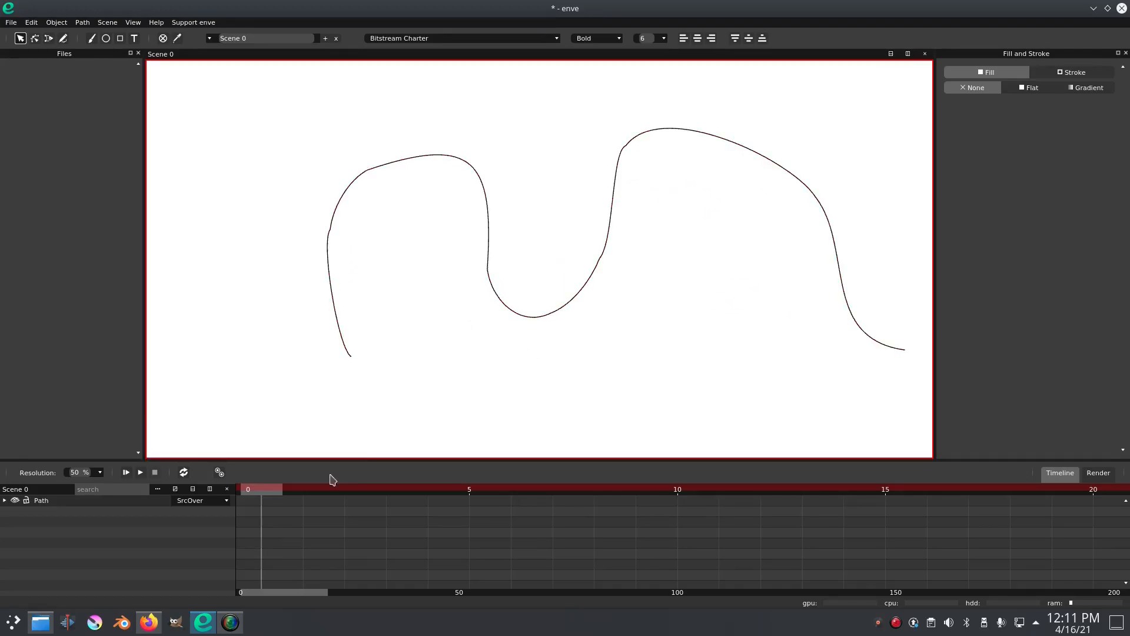
Move to frame 2 and delete the two-hump path from the canvas.
{"action": "left_click_drag", "start_coordinate": [272, 498], "coordinate": [362, 492]}
{"action": "left_click", "coordinate": [579, 338]}
{"action": "left_click", "coordinate": [884, 403]}
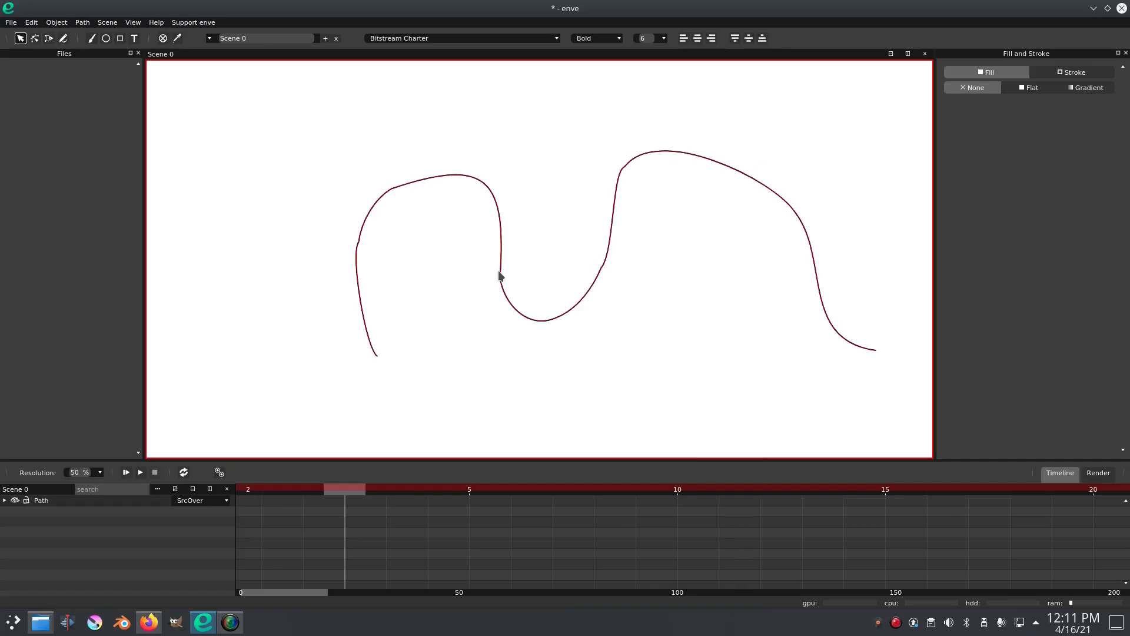
{"action": "key", "text": "F2"}
{"action": "left_click", "coordinate": [23, 42]}
{"action": "left_click_drag", "start_coordinate": [247, 100], "coordinate": [1007, 513]}
{"action": "key", "text": "Delete"}
Draw a wavy freehand path across the upper canvas and, with smooth set to 200, a long looping path below it.
{"action": "scroll", "coordinate": [449, 270], "scroll_direction": "down", "scroll_amount": 6}
{"action": "left_click_drag", "start_coordinate": [465, 287], "coordinate": [537, 299]}
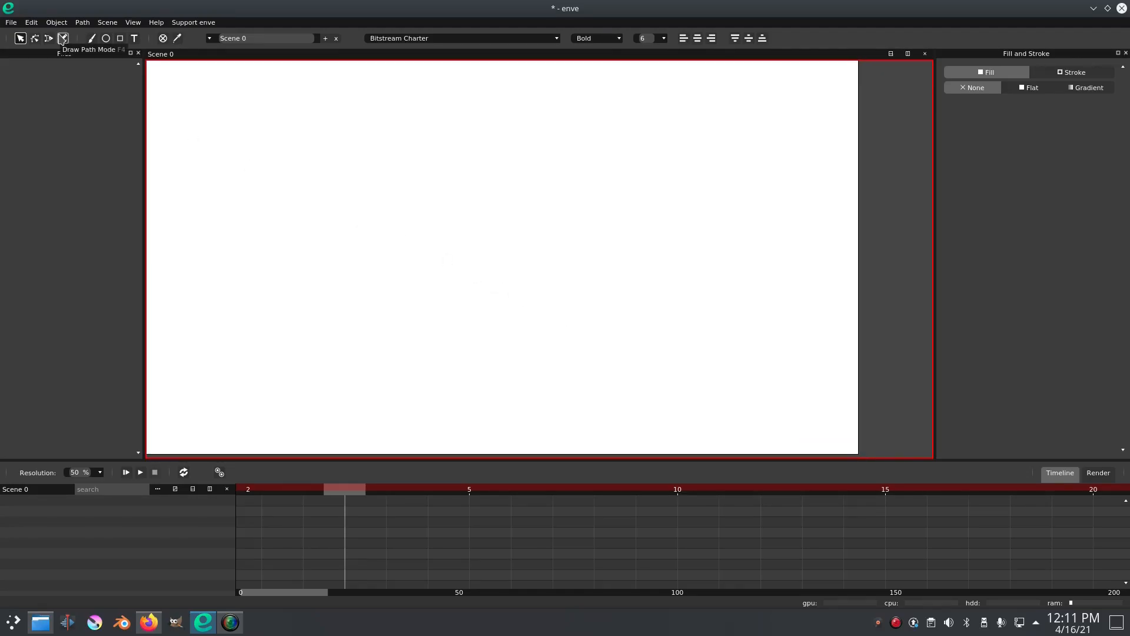
{"action": "left_click", "coordinate": [63, 38]}
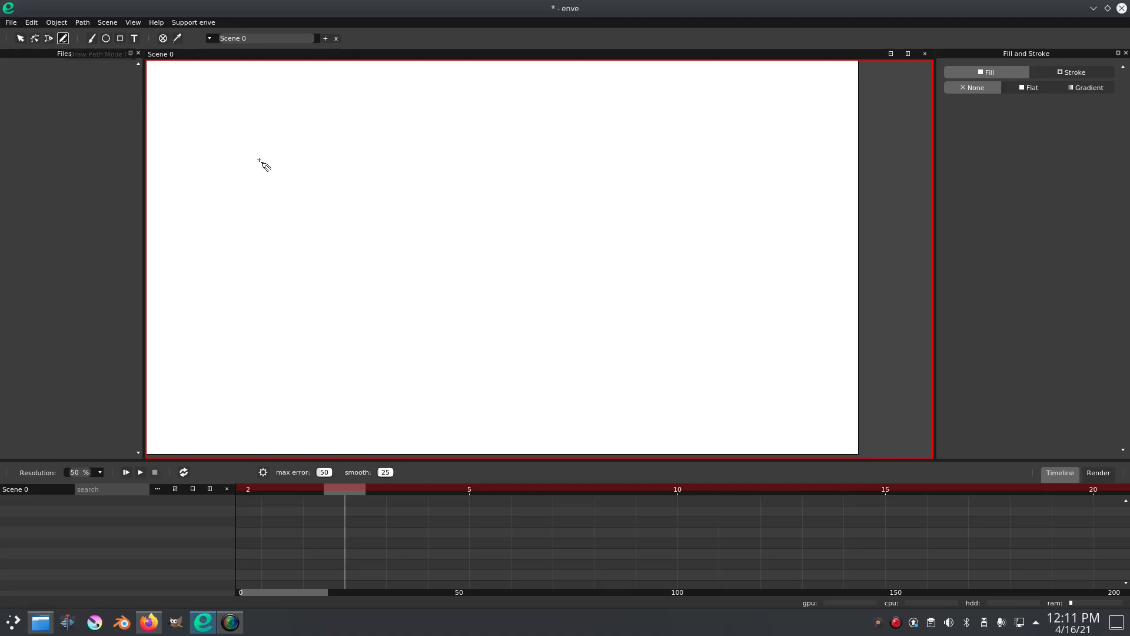
{"action": "mouse_move", "coordinate": [348, 250]}
{"action": "left_mouse_down"}
{"action": "mouse_move", "coordinate": [433, 180]}
{"action": "mouse_move", "coordinate": [766, 194]}
{"action": "left_mouse_up"}
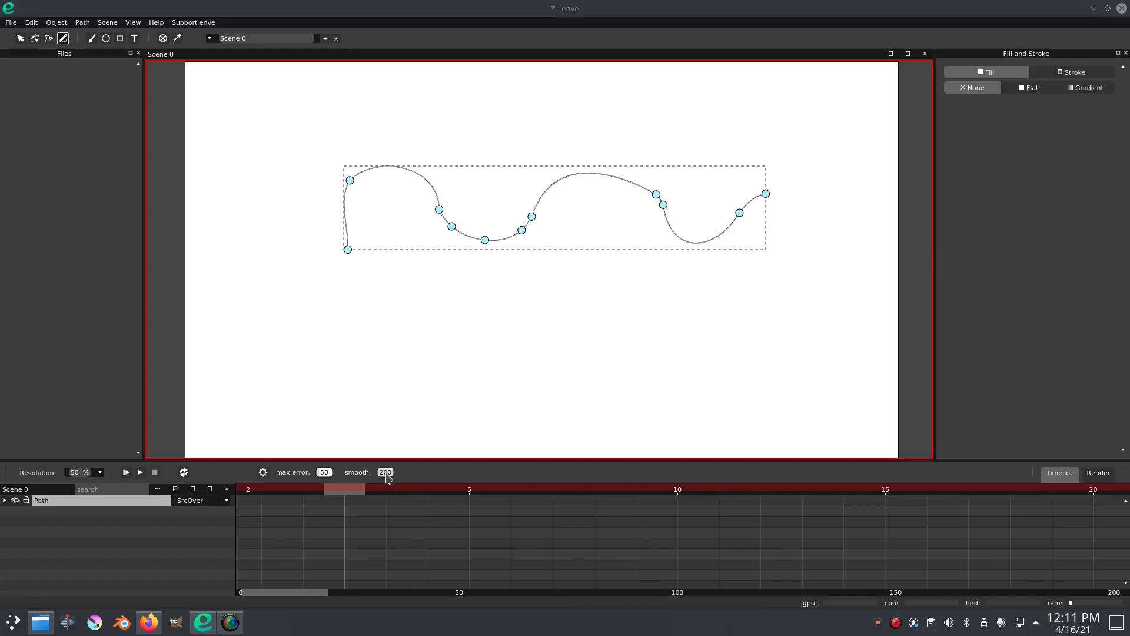
{"action": "mouse_move", "coordinate": [297, 351]}
{"action": "left_mouse_down"}
{"action": "mouse_move", "coordinate": [718, 344]}
{"action": "mouse_move", "coordinate": [774, 434]}
{"action": "mouse_move", "coordinate": [489, 431]}
{"action": "mouse_move", "coordinate": [466, 265]}
{"action": "mouse_move", "coordinate": [806, 342]}
{"action": "mouse_move", "coordinate": [673, 233]}
{"action": "mouse_move", "coordinate": [354, 474]}
{"action": "left_mouse_up"}
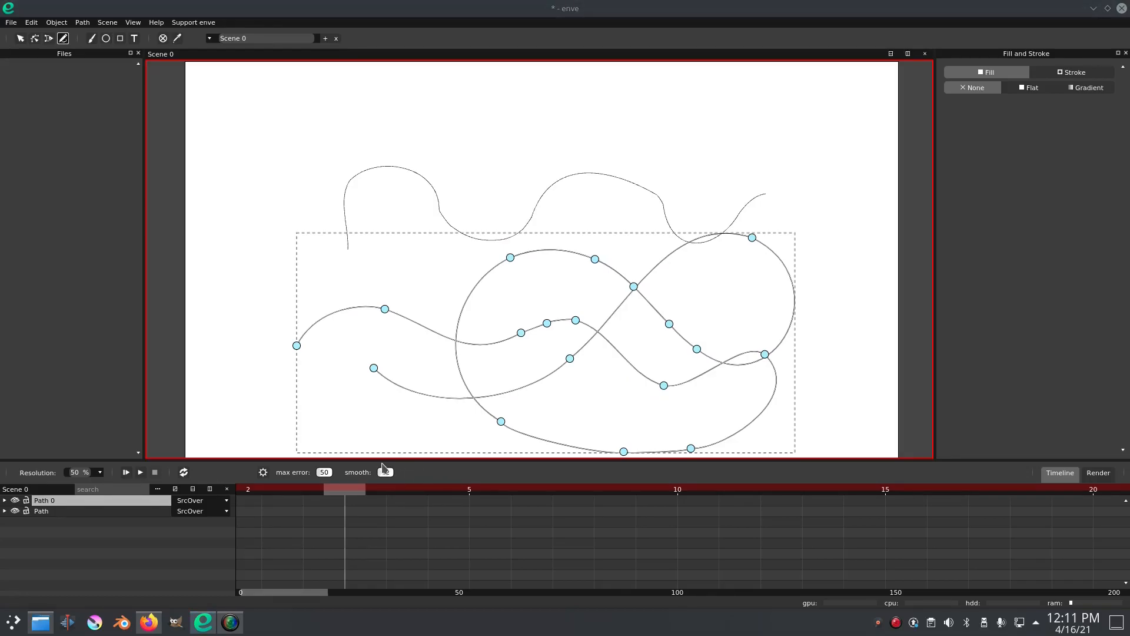
Delete both the wavy and the looping freehand paths.
{"action": "left_click", "coordinate": [20, 38]}
{"action": "left_click_drag", "start_coordinate": [375, 207], "coordinate": [769, 396]}
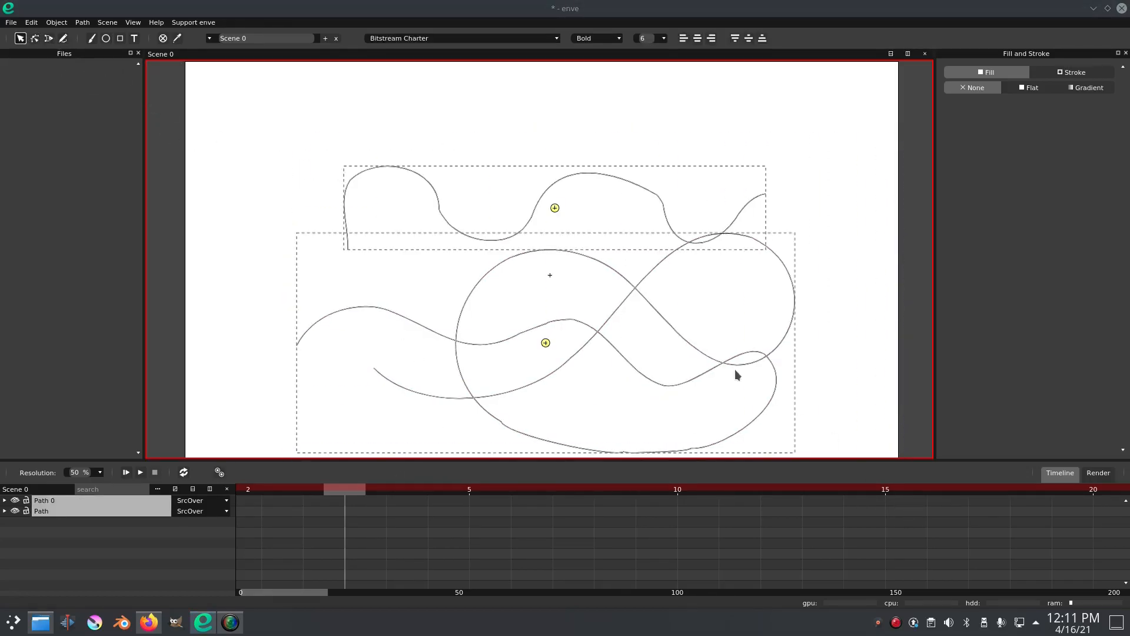
{"action": "key", "text": "Delete"}
Draw a two-hump freehand path with max error 50 and smooth 42, and set its outline thickness to 73.6.
{"action": "left_click", "coordinate": [63, 38]}
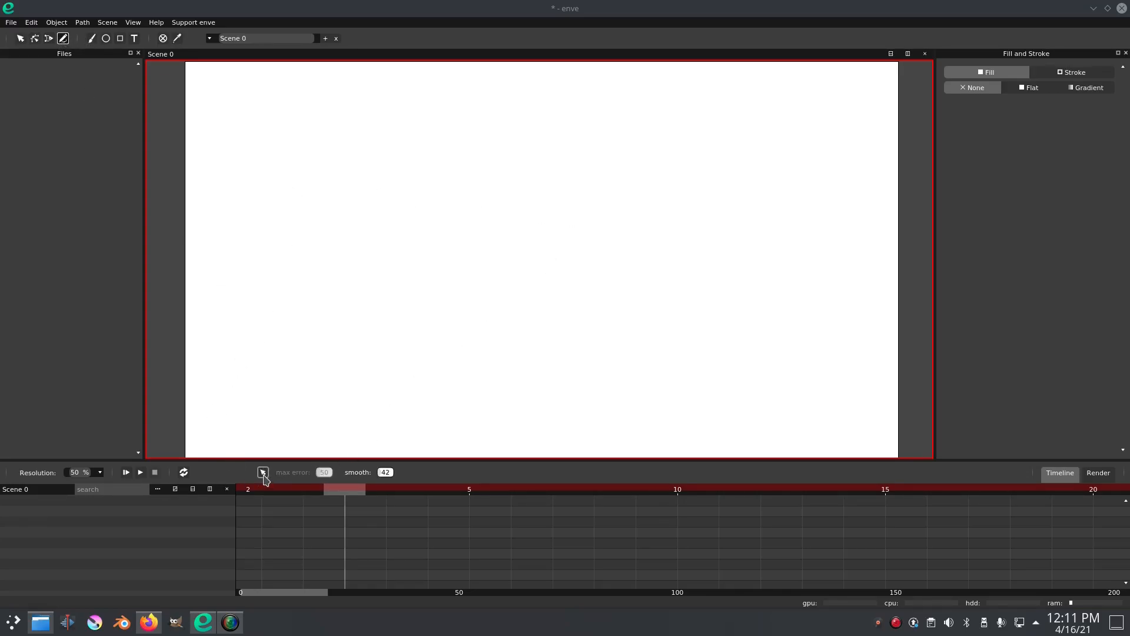
{"action": "mouse_move", "coordinate": [290, 381]}
{"action": "left_mouse_down"}
{"action": "mouse_move", "coordinate": [427, 265]}
{"action": "mouse_move", "coordinate": [610, 250]}
{"action": "mouse_move", "coordinate": [622, 272]}
{"action": "left_mouse_up"}
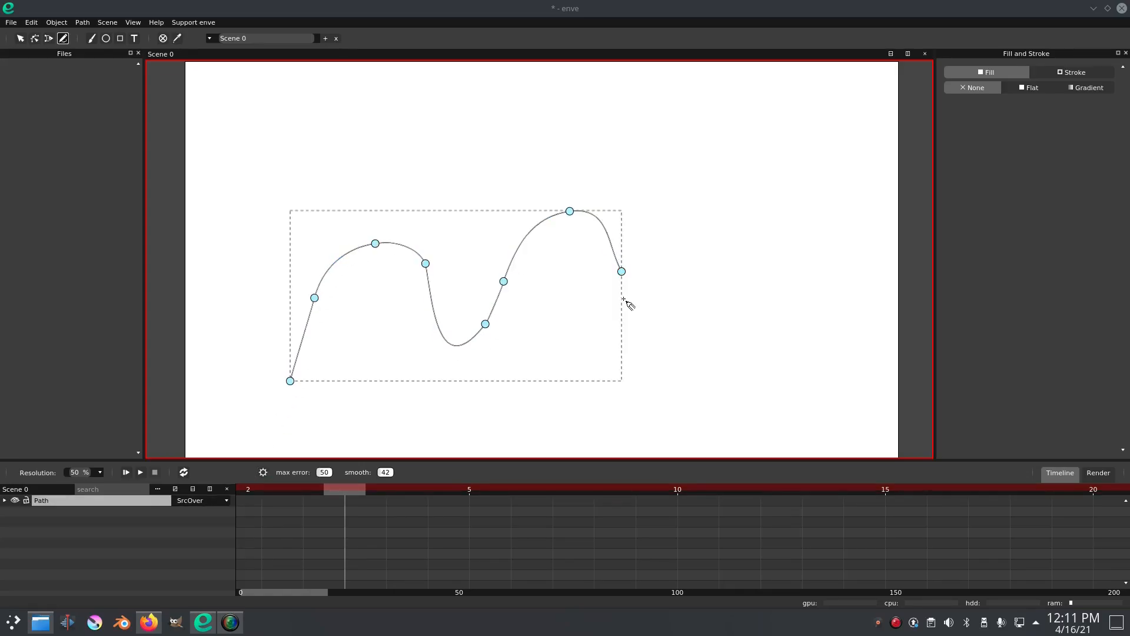
{"action": "left_click", "coordinate": [5, 500]}
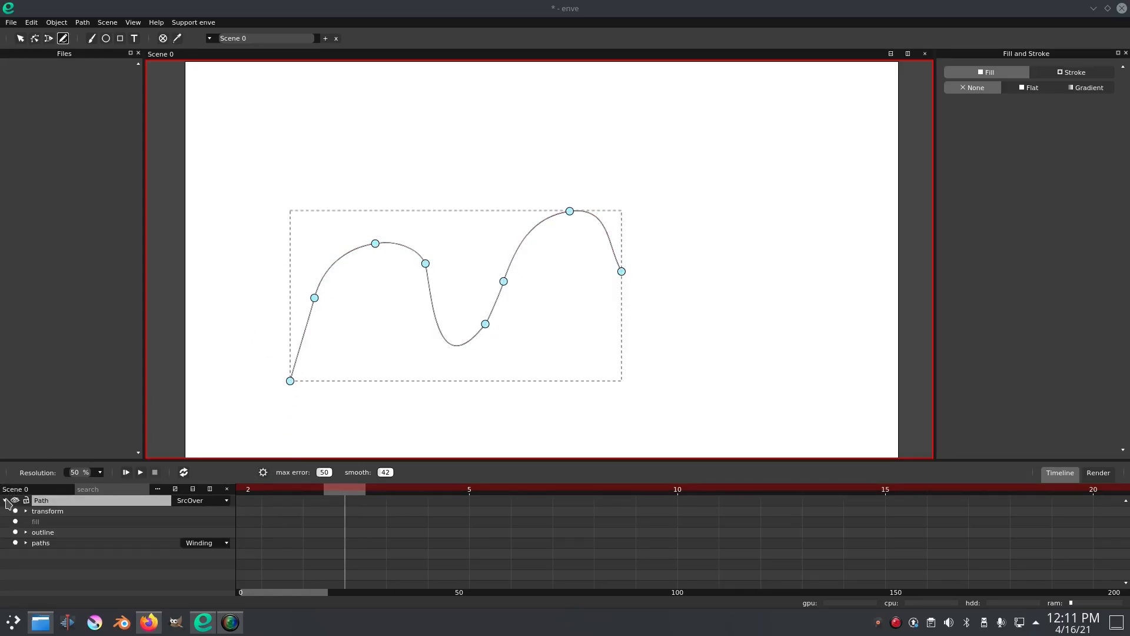
{"action": "left_click", "coordinate": [26, 532]}
{"action": "left_click_drag", "start_coordinate": [213, 543], "coordinate": [283, 543]}
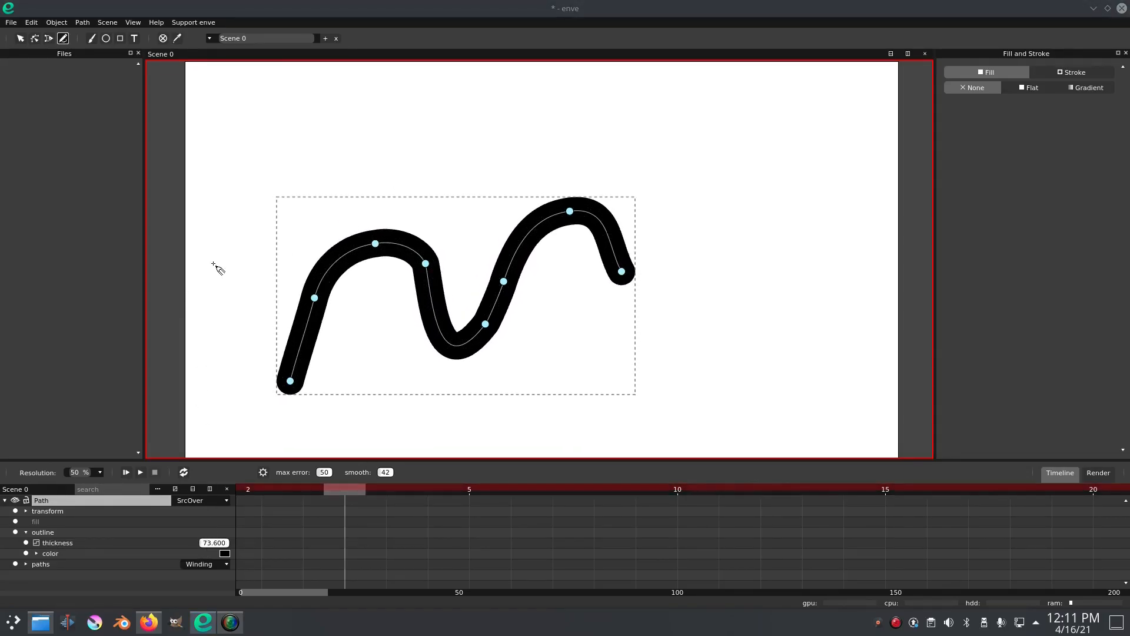
Move the thick path up and right toward the centre of the canvas.
{"action": "left_click", "coordinate": [20, 38]}
{"action": "left_click_drag", "start_coordinate": [436, 260], "coordinate": [496, 232]}
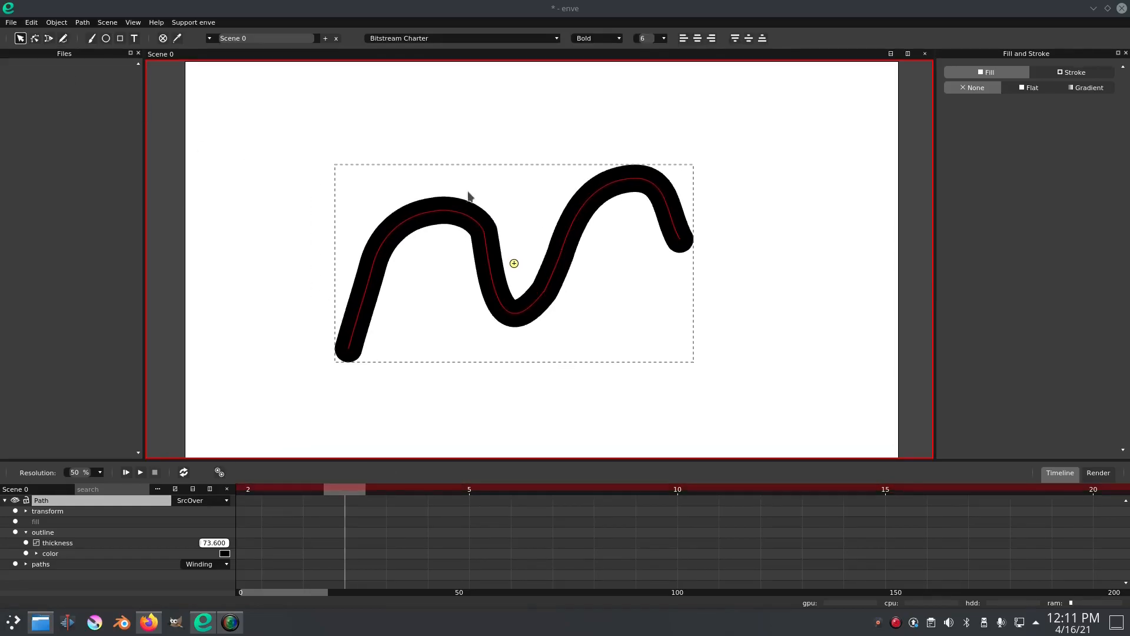
{"action": "scroll", "coordinate": [490, 186], "scroll_direction": "down", "scroll_amount": 1}
Animate the path's transform from frame 0 to frame 80, moving it right and slightly up at frame 80.
{"action": "left_click_drag", "start_coordinate": [300, 492], "coordinate": [258, 492]}
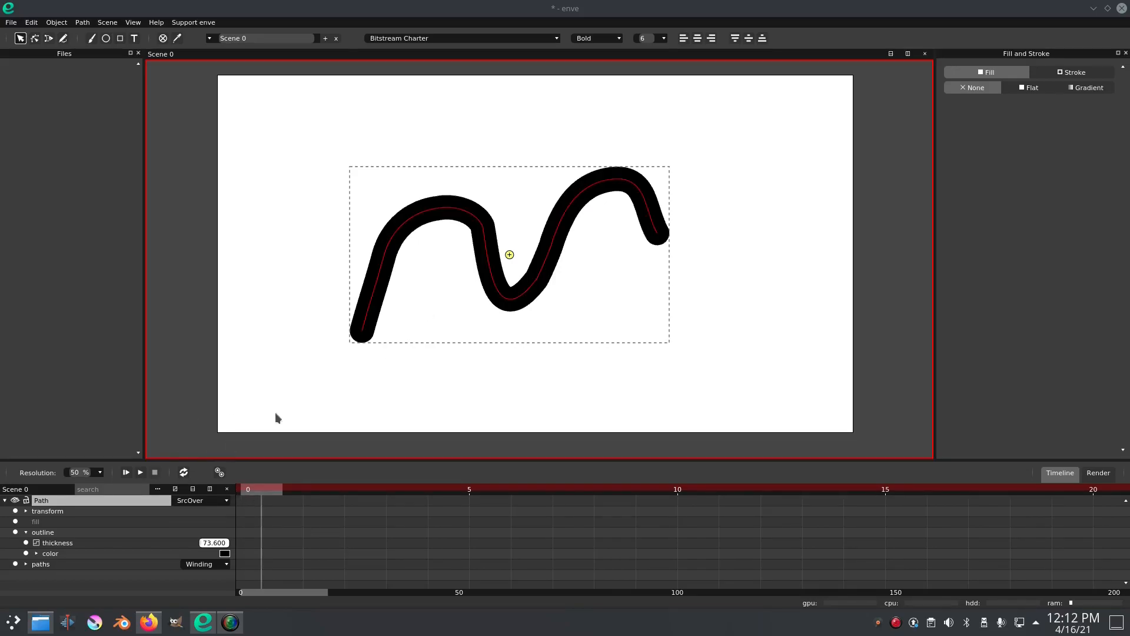
{"action": "left_click_drag", "start_coordinate": [321, 595], "coordinate": [644, 593]}
{"action": "left_click", "coordinate": [511, 491]}
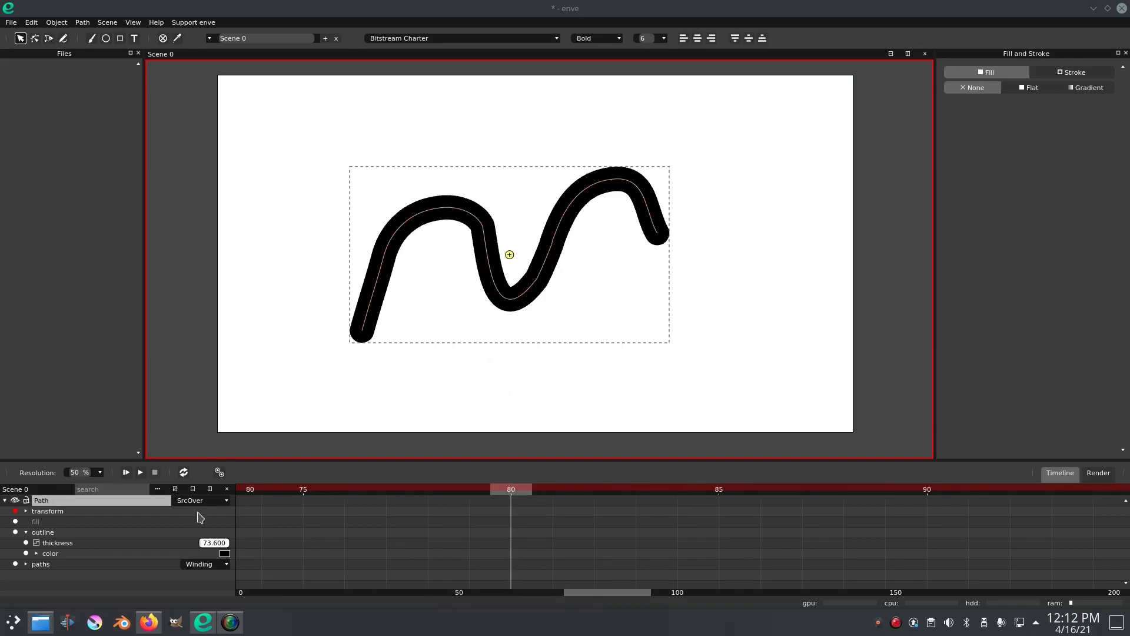
{"action": "left_click", "coordinate": [507, 312]}
{"action": "left_click_drag", "start_coordinate": [525, 295], "coordinate": [628, 274]}
Play back the thick path's movement from frame 0.
{"action": "left_click_drag", "start_coordinate": [578, 593], "coordinate": [292, 594]}
{"action": "left_click", "coordinate": [140, 472]}
{"action": "left_click", "coordinate": [140, 473]}
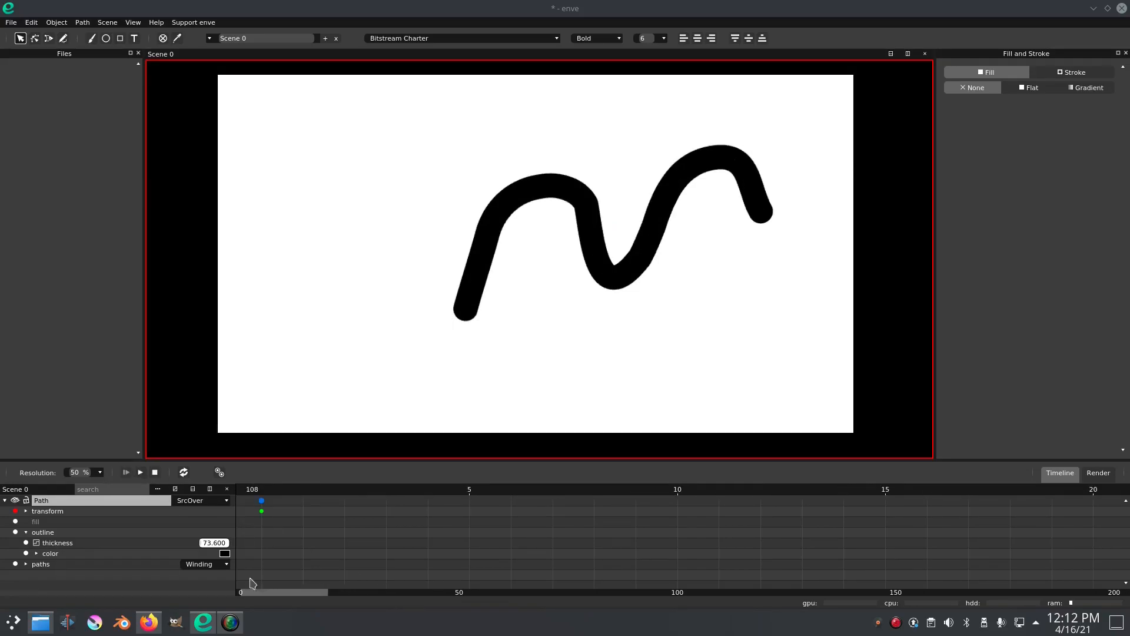
{"action": "left_click", "coordinate": [263, 489]}
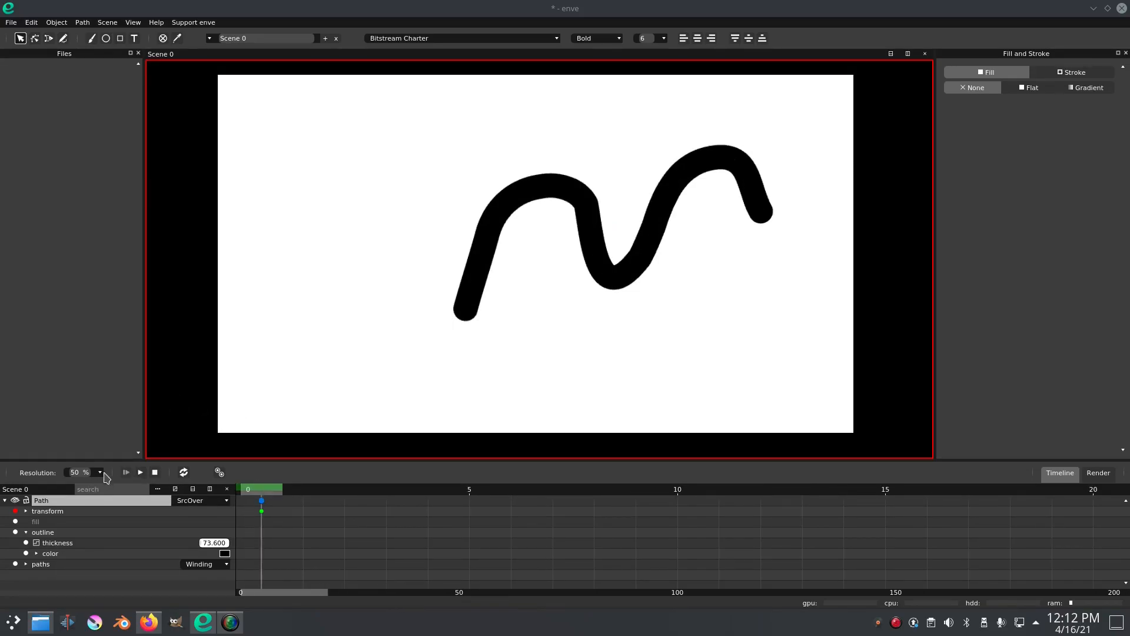
{"action": "left_click", "coordinate": [140, 473]}
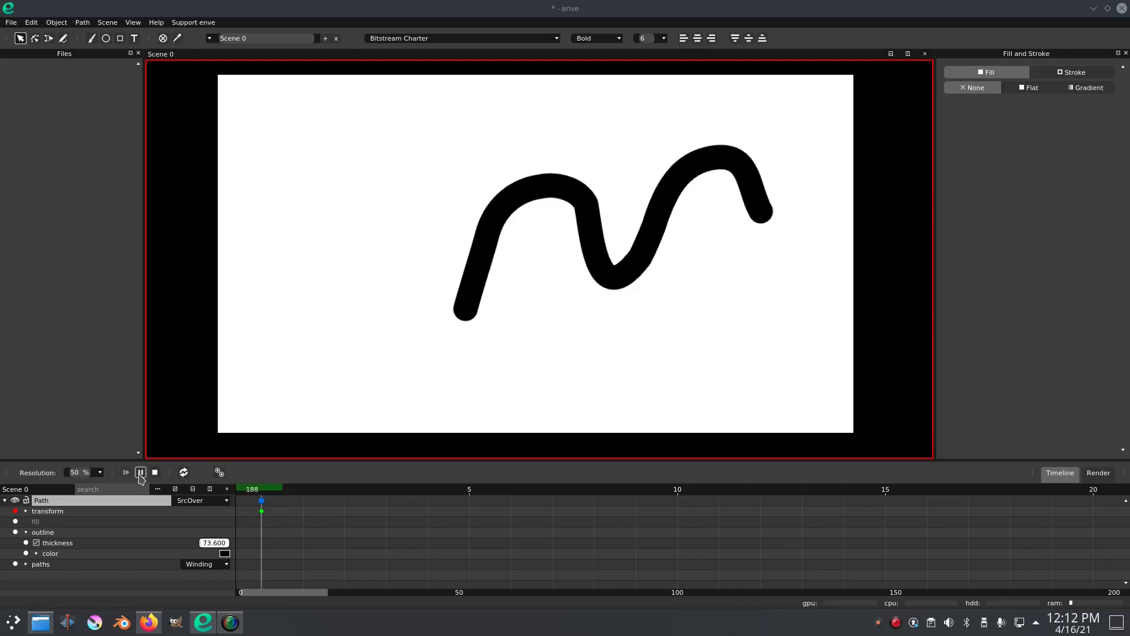
{"action": "left_click", "coordinate": [141, 473]}
{"action": "left_click", "coordinate": [154, 473]}
{"action": "left_click_drag", "start_coordinate": [260, 594], "coordinate": [190, 583]}
{"action": "left_click_drag", "start_coordinate": [273, 494], "coordinate": [248, 490]}
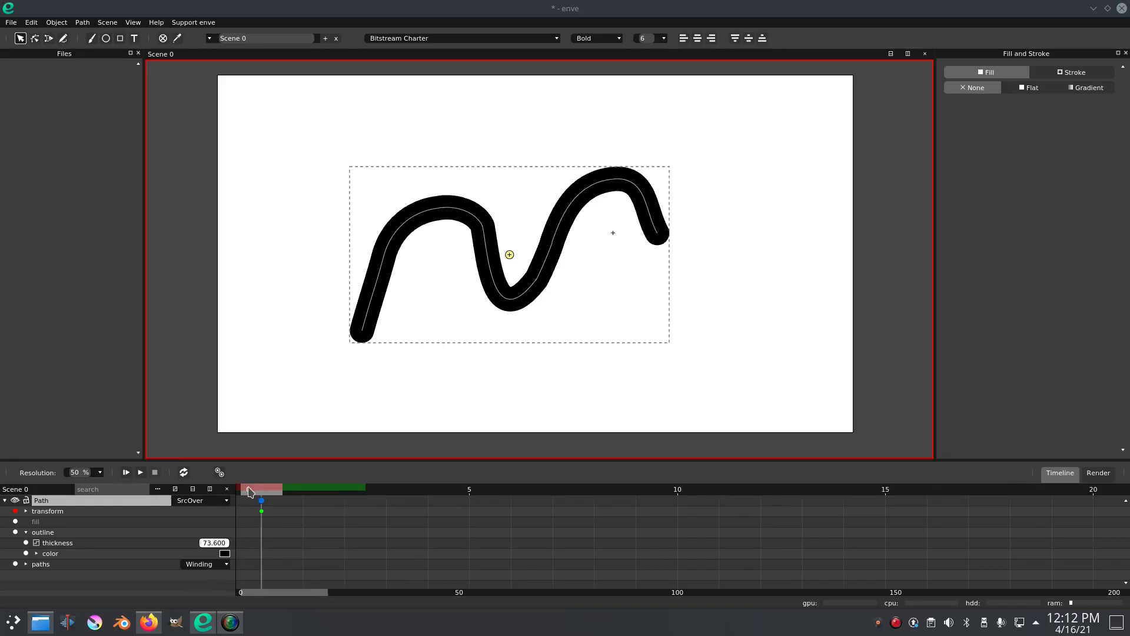
{"action": "left_click", "coordinate": [141, 473]}
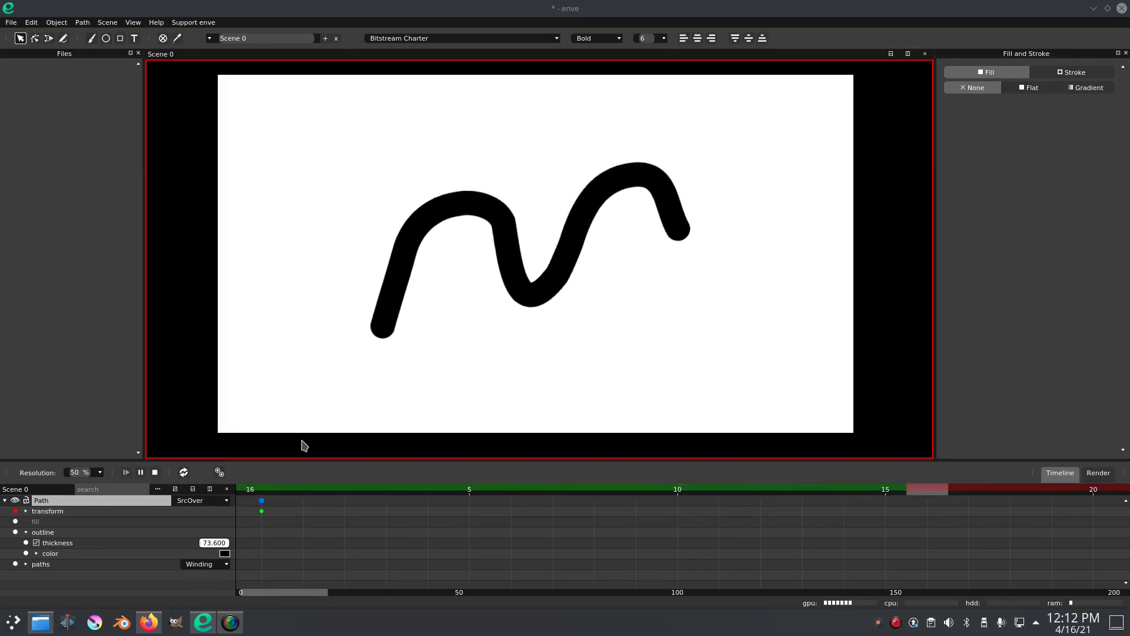
{"action": "left_click", "coordinate": [140, 472]}
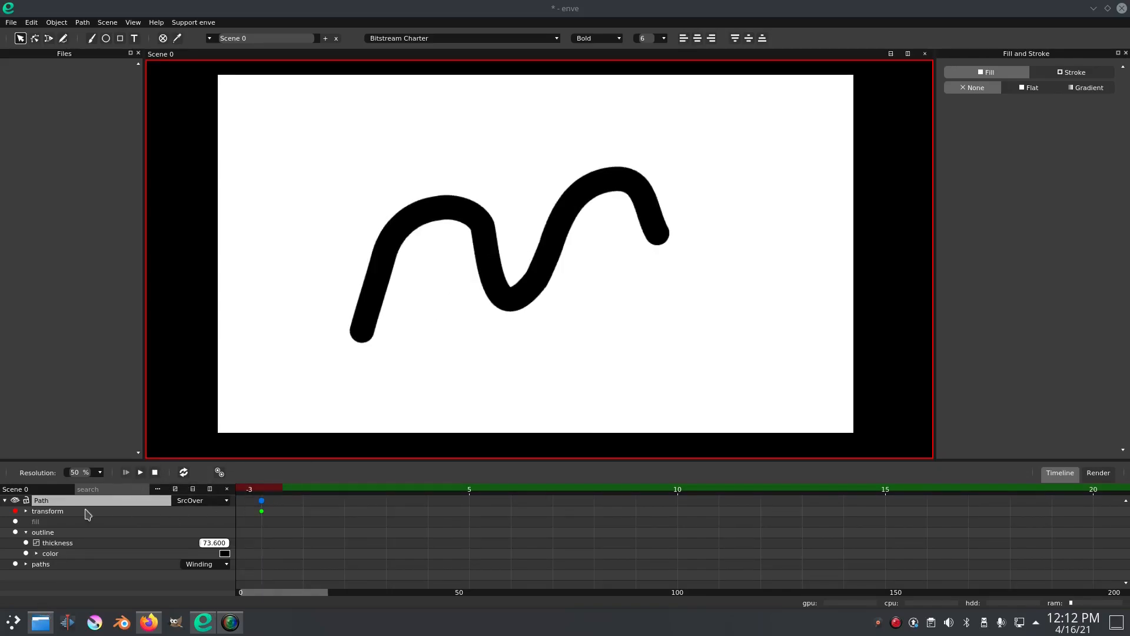
Examine the edges of the path's thick outline up close at frame 0.
{"action": "scroll", "coordinate": [546, 253], "scroll_direction": "up", "scroll_amount": 5}
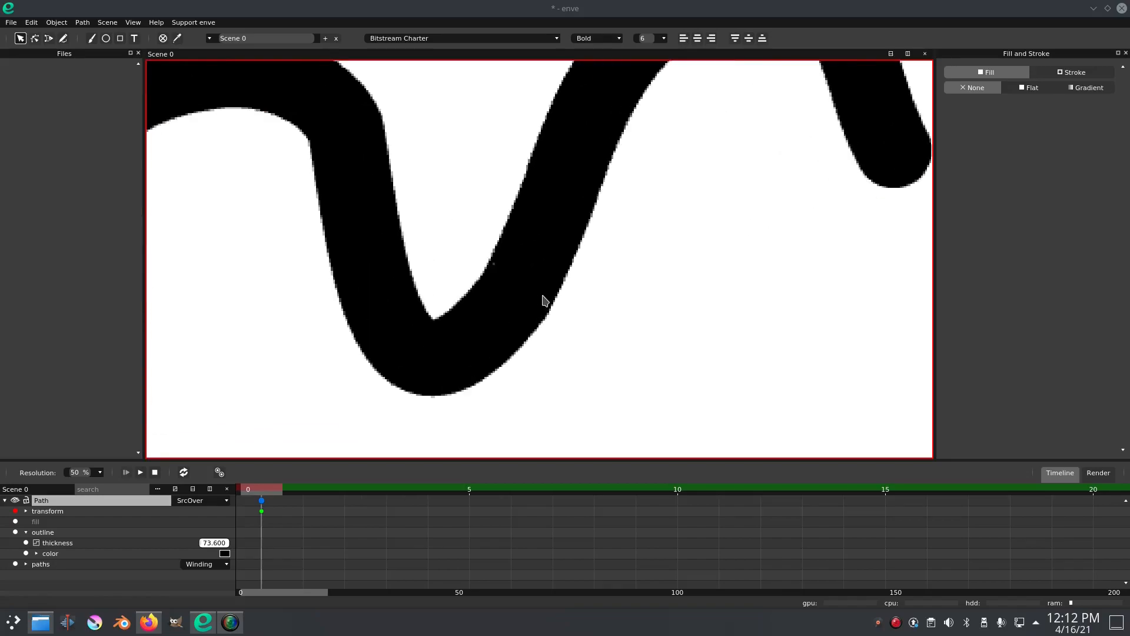
{"action": "scroll", "coordinate": [544, 301], "scroll_direction": "up", "scroll_amount": 5}
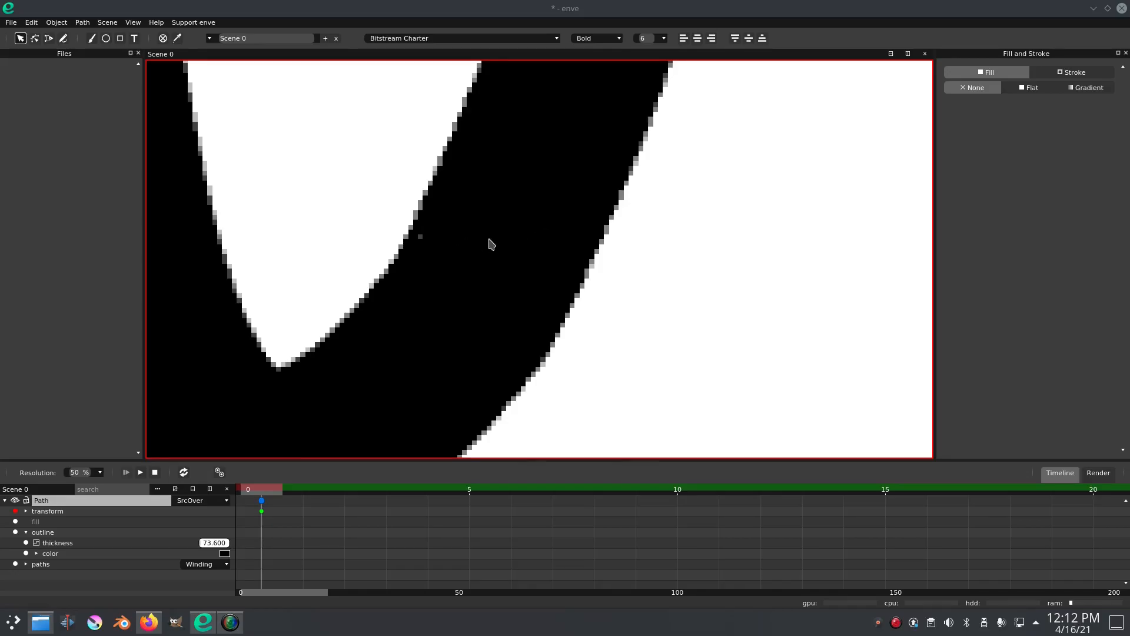
{"action": "scroll", "coordinate": [492, 244], "scroll_direction": "down", "scroll_amount": 5}
{"action": "scroll", "coordinate": [486, 246], "scroll_direction": "up", "scroll_amount": 4}
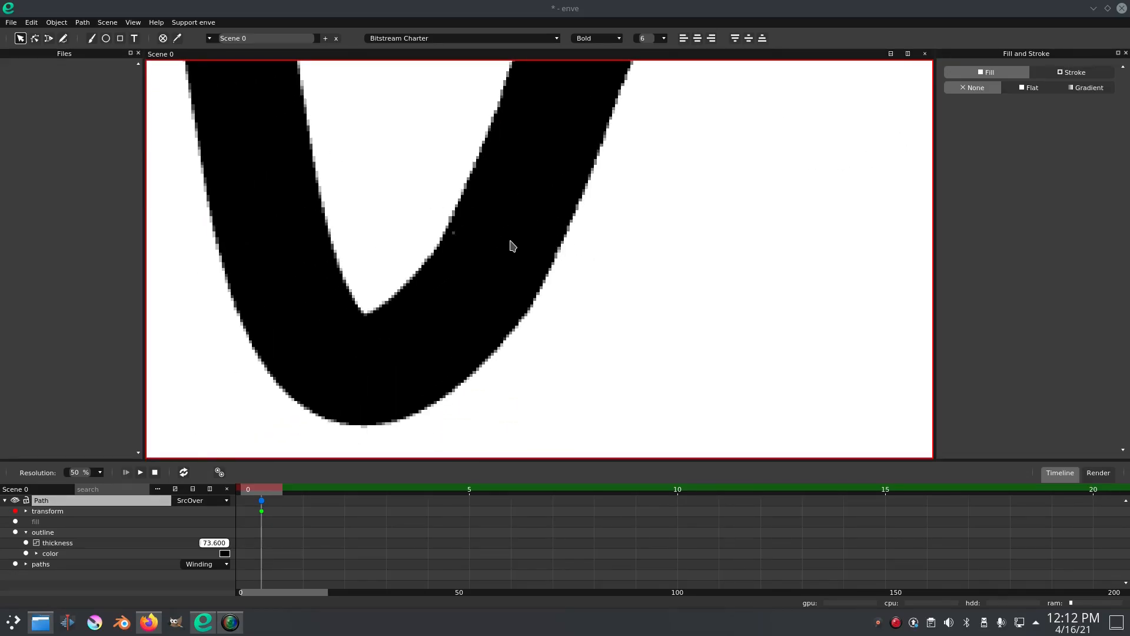
{"action": "scroll", "coordinate": [513, 246], "scroll_direction": "down", "scroll_amount": 4}
Examine the preview render of the thick path from close-up to full-canvas zoom, and exit the preview.
{"action": "left_click", "coordinate": [445, 38]}
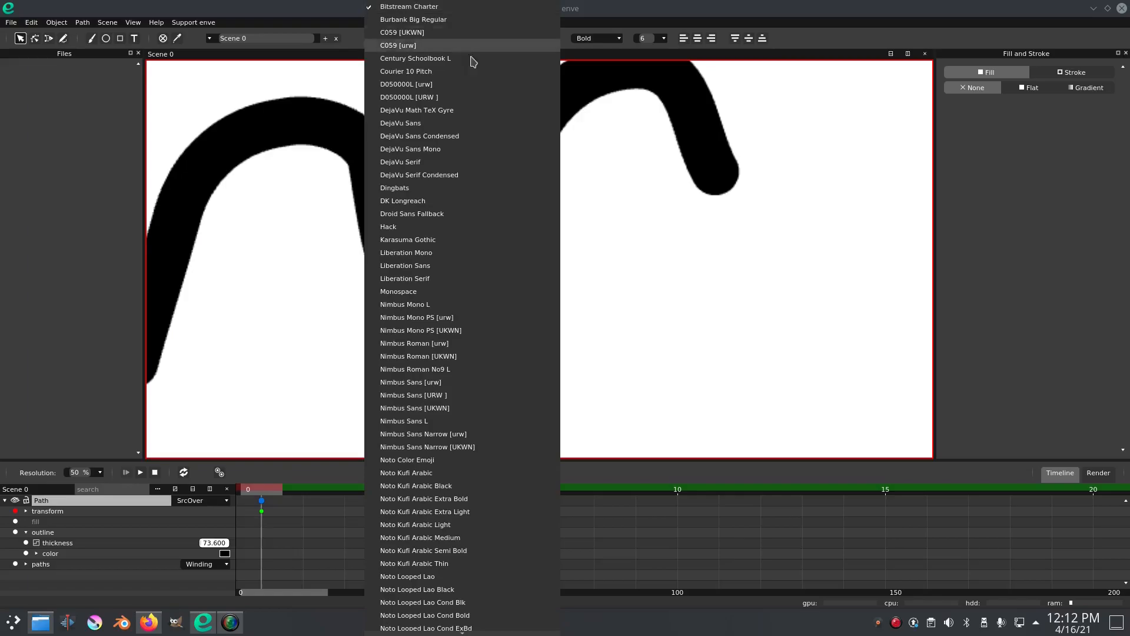
{"action": "left_click", "coordinate": [563, 310]}
{"action": "scroll", "coordinate": [563, 310], "scroll_direction": "down", "scroll_amount": 10}
{"action": "scroll", "coordinate": [461, 267], "scroll_direction": "up", "scroll_amount": 4}
{"action": "scroll", "coordinate": [340, 254], "scroll_direction": "up", "scroll_amount": 2}
{"action": "scroll", "coordinate": [389, 336], "scroll_direction": "up", "scroll_amount": 7}
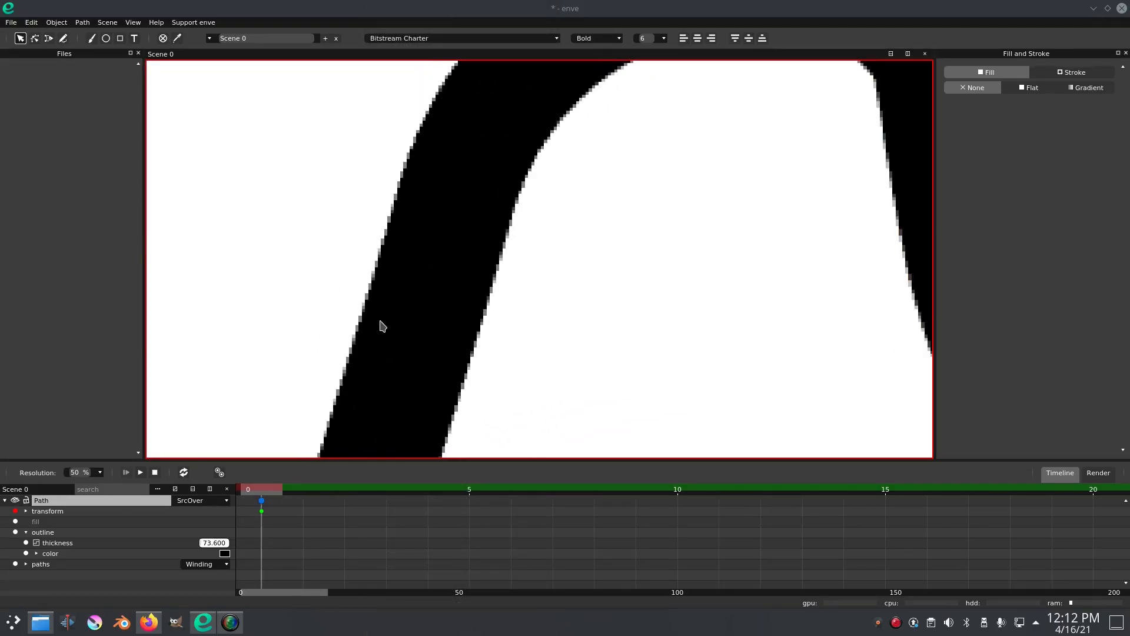
{"action": "scroll", "coordinate": [389, 325], "scroll_direction": "down", "scroll_amount": 8}
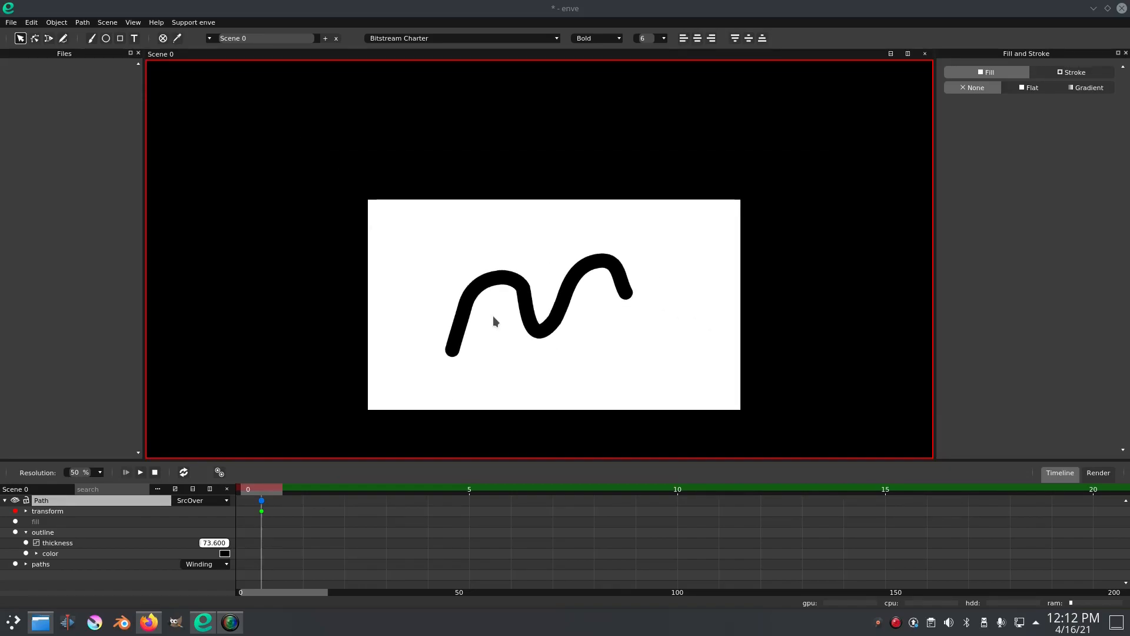
{"action": "scroll", "coordinate": [551, 314], "scroll_direction": "up", "scroll_amount": 5}
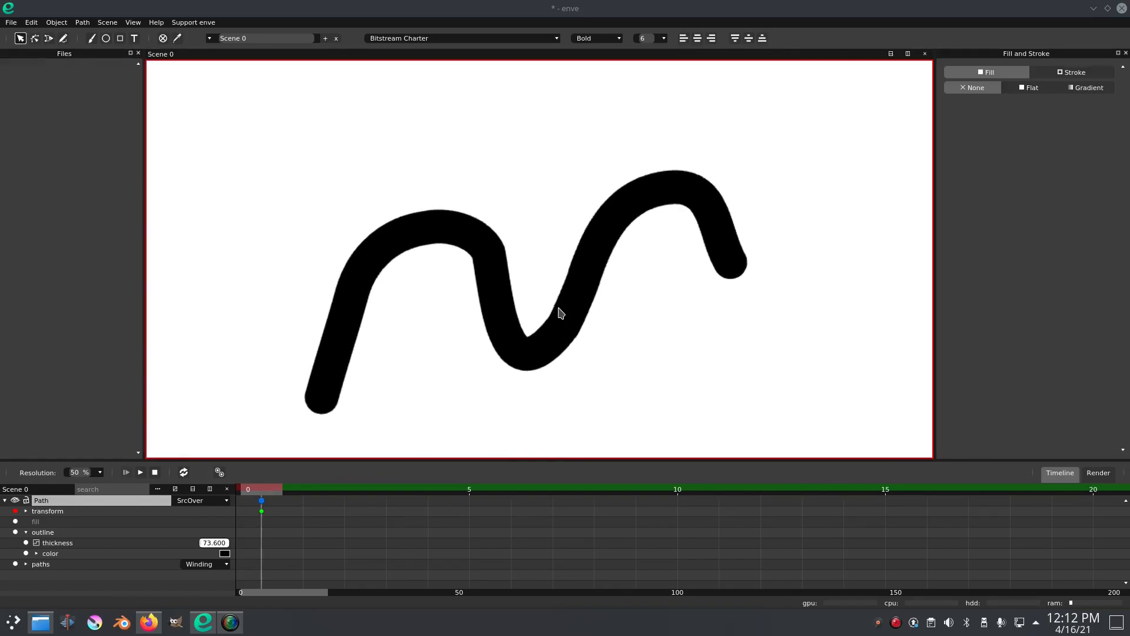
{"action": "scroll", "coordinate": [559, 312], "scroll_direction": "up", "scroll_amount": 3}
{"action": "key", "text": "Escape"}
{"action": "scroll", "coordinate": [556, 303], "scroll_direction": "down", "scroll_amount": 3}
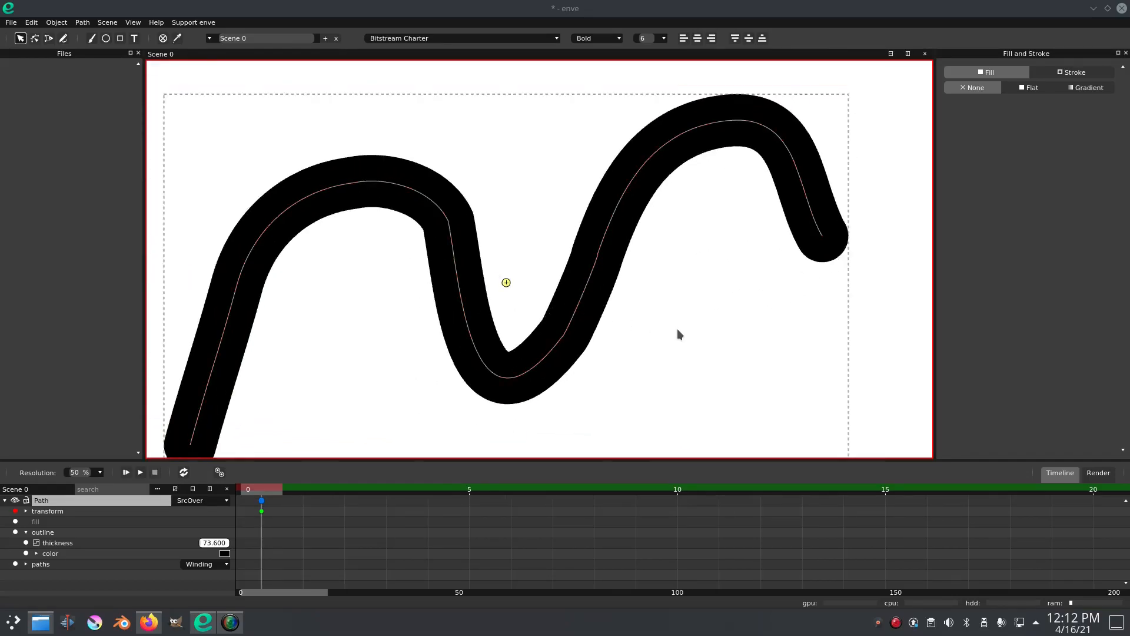
Examine the thick path's bends and edges outside the preview, zooming in closely and out to the whole canvas.
{"action": "left_click", "coordinate": [673, 327]}
{"action": "scroll", "coordinate": [580, 309], "scroll_direction": "up", "scroll_amount": 5}
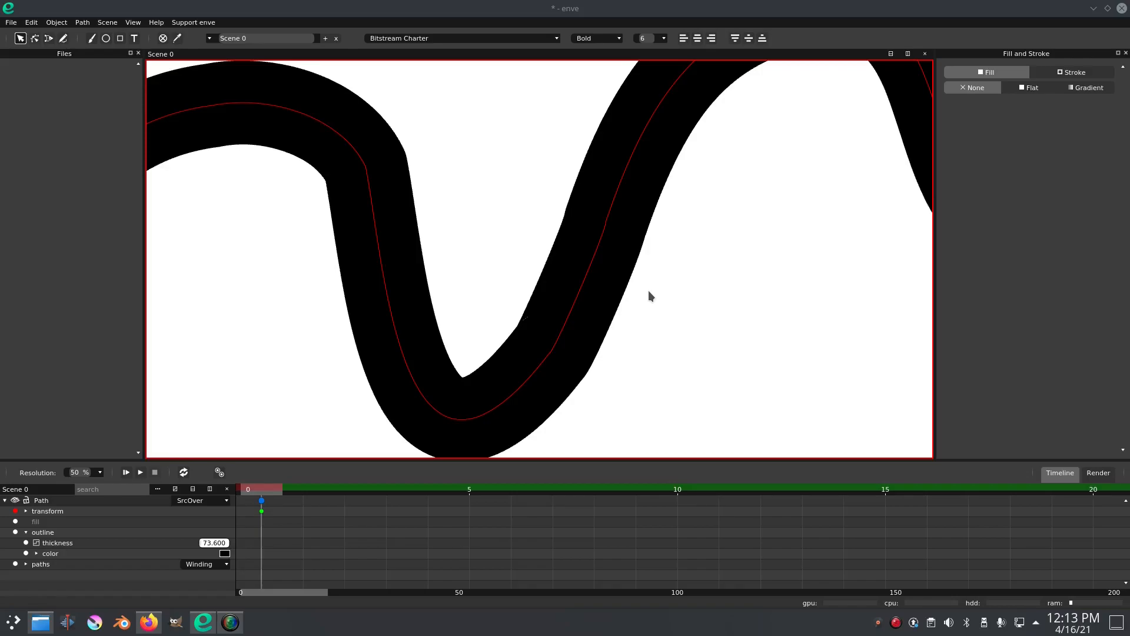
{"action": "left_click", "coordinate": [633, 313]}
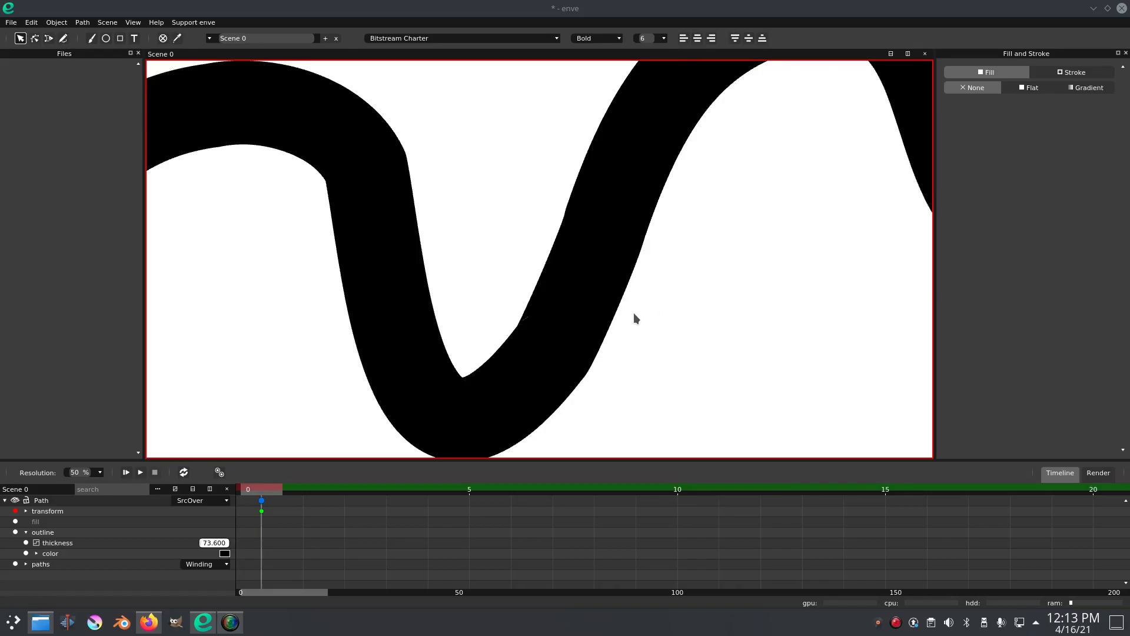
{"action": "scroll", "coordinate": [640, 321], "scroll_direction": "down", "scroll_amount": 6}
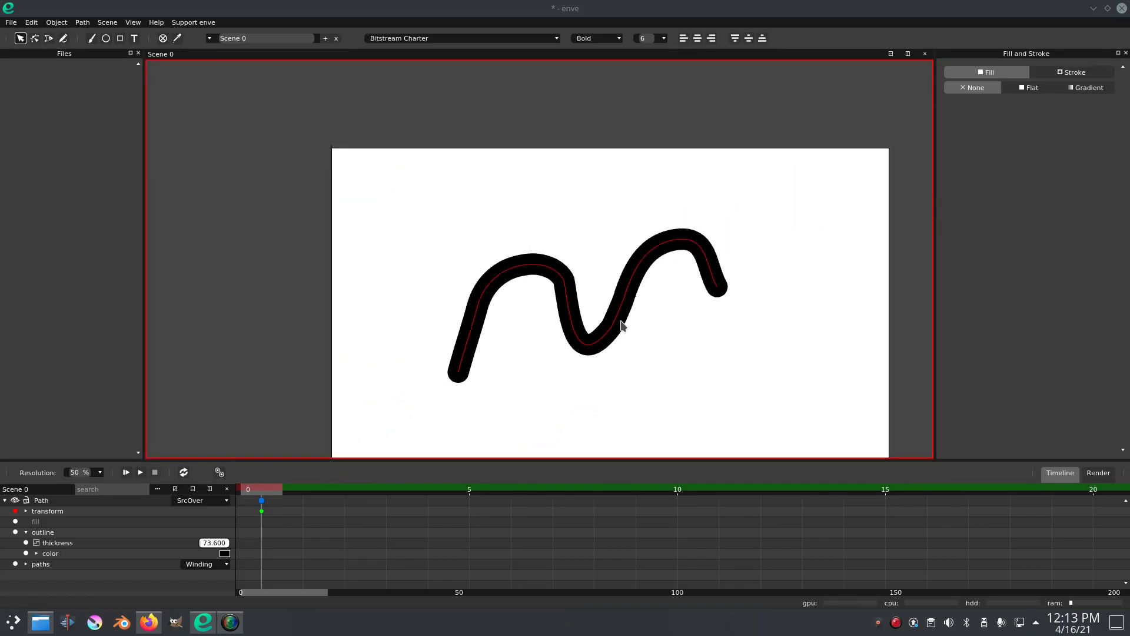
{"action": "left_click", "coordinate": [623, 324]}
{"action": "left_click_drag", "start_coordinate": [686, 304], "coordinate": [652, 263]}
{"action": "left_click_drag", "start_coordinate": [802, 290], "coordinate": [789, 304]}
{"action": "left_click", "coordinate": [830, 282]}
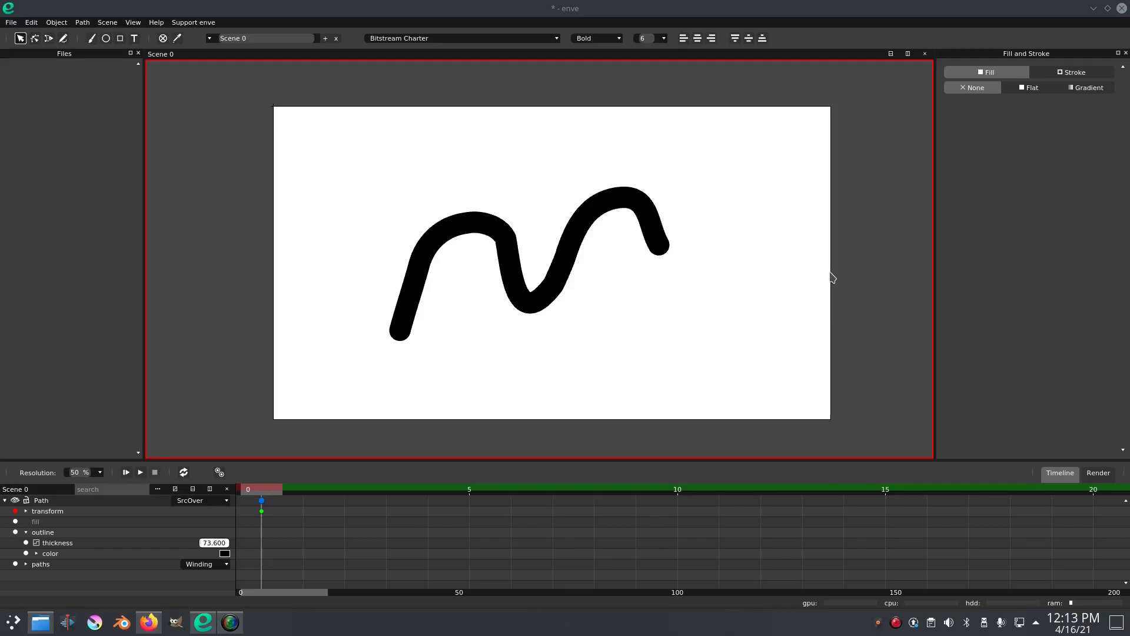
{"action": "scroll", "coordinate": [313, 209], "scroll_direction": "up", "scroll_amount": 10}
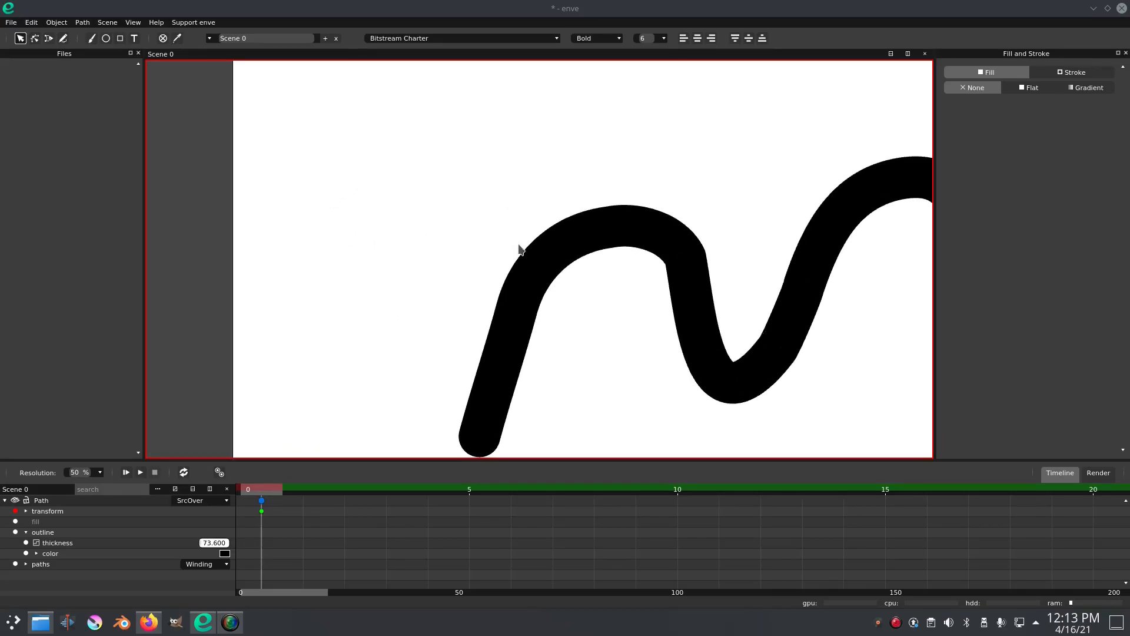
{"action": "scroll", "coordinate": [571, 295], "scroll_direction": "down", "scroll_amount": 10}
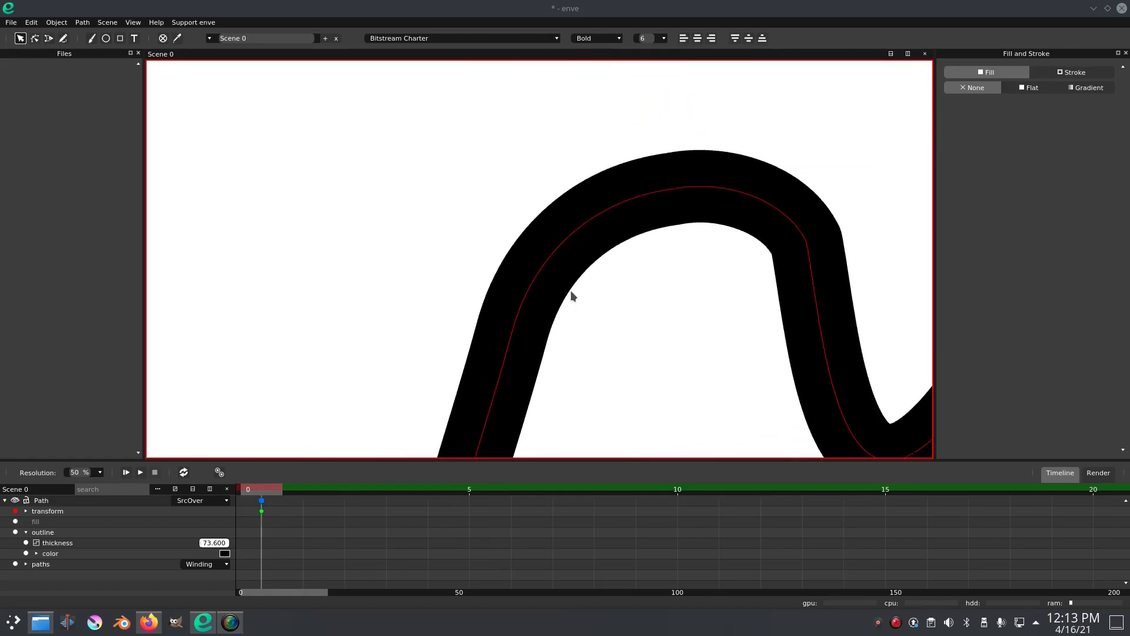
{"action": "left_click_drag", "start_coordinate": [596, 267], "coordinate": [467, 243]}
{"action": "left_click", "coordinate": [438, 250]}
{"action": "left_click_drag", "start_coordinate": [363, 151], "coordinate": [737, 394]}
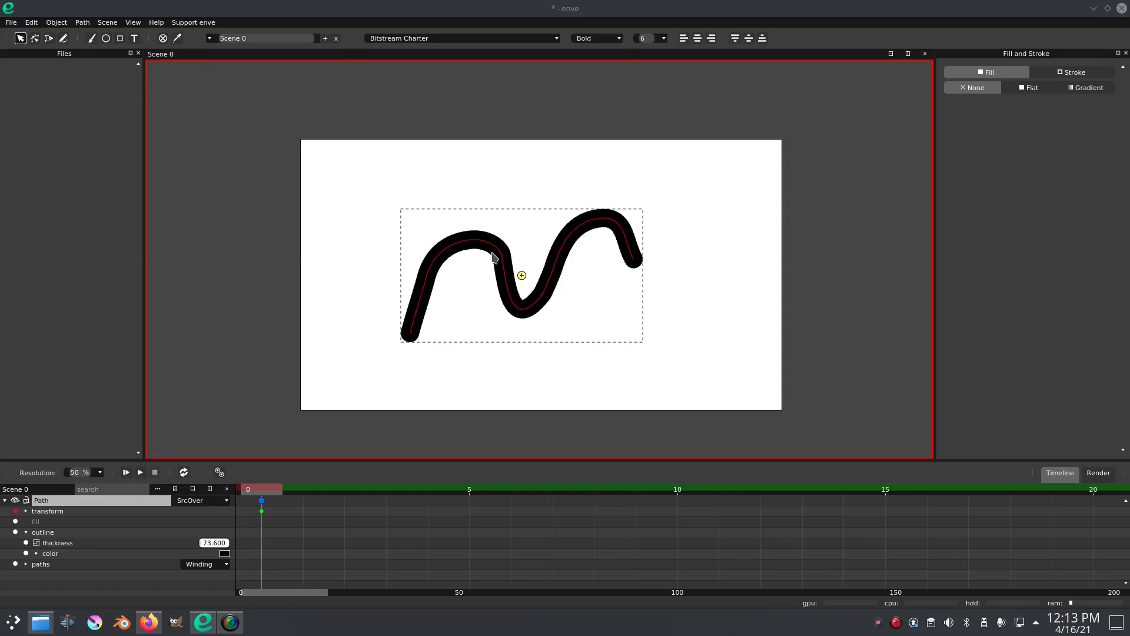
{"action": "scroll", "coordinate": [510, 262], "scroll_direction": "up", "scroll_amount": 2}
{"action": "left_click", "coordinate": [265, 200]}
{"action": "left_click_drag", "start_coordinate": [683, 370], "coordinate": [694, 381]}
{"action": "left_click_drag", "start_coordinate": [693, 381], "coordinate": [778, 368]}
{"action": "left_click", "coordinate": [774, 365]}
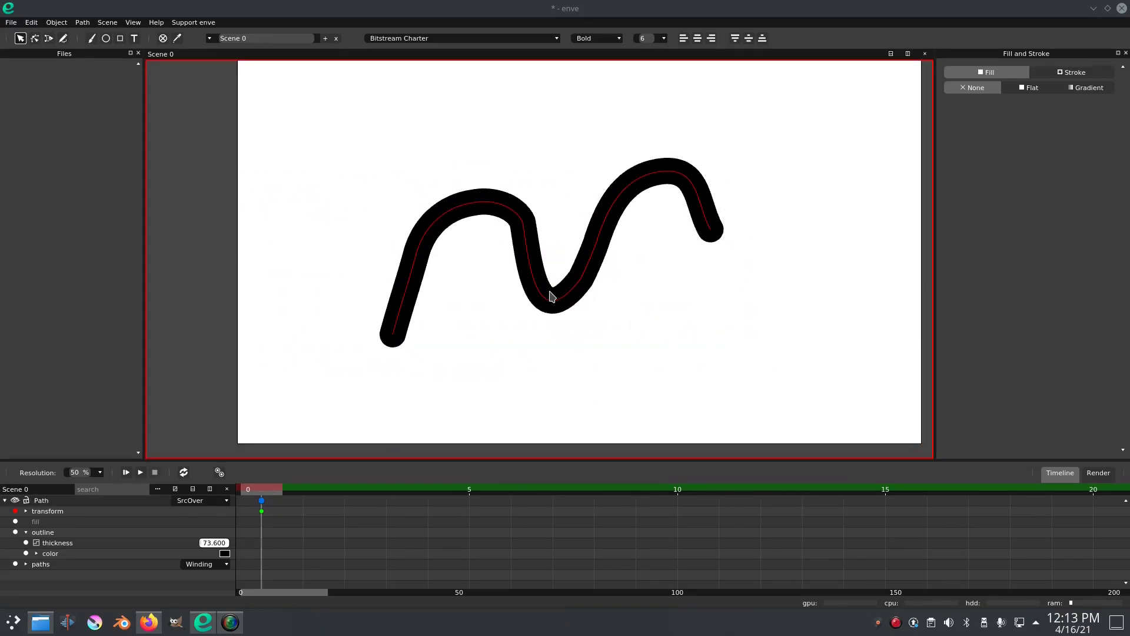
Scale the thick path up uniformly about its pivot and examine its edges up close.
{"action": "left_click", "coordinate": [551, 295]}
{"action": "key", "text": "s"}
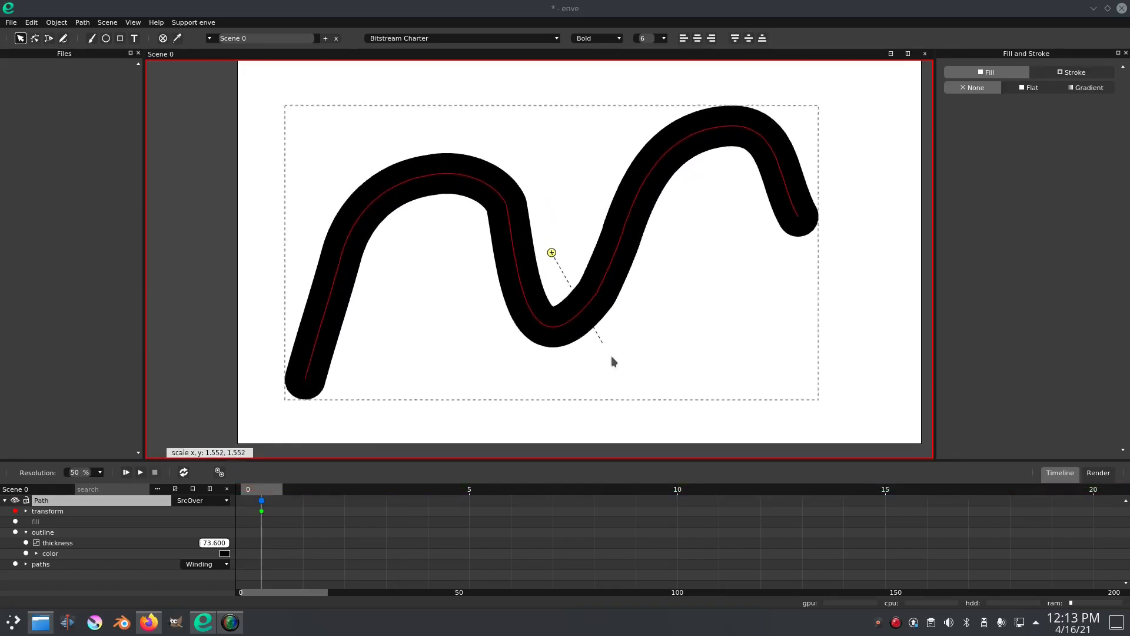
{"action": "left_click", "coordinate": [603, 321]}
{"action": "scroll", "coordinate": [601, 316], "scroll_direction": "up", "scroll_amount": 15}
{"action": "left_click_drag", "start_coordinate": [184, 181], "coordinate": [474, 290]}
{"action": "scroll", "coordinate": [476, 294], "scroll_direction": "down", "scroll_amount": 12}
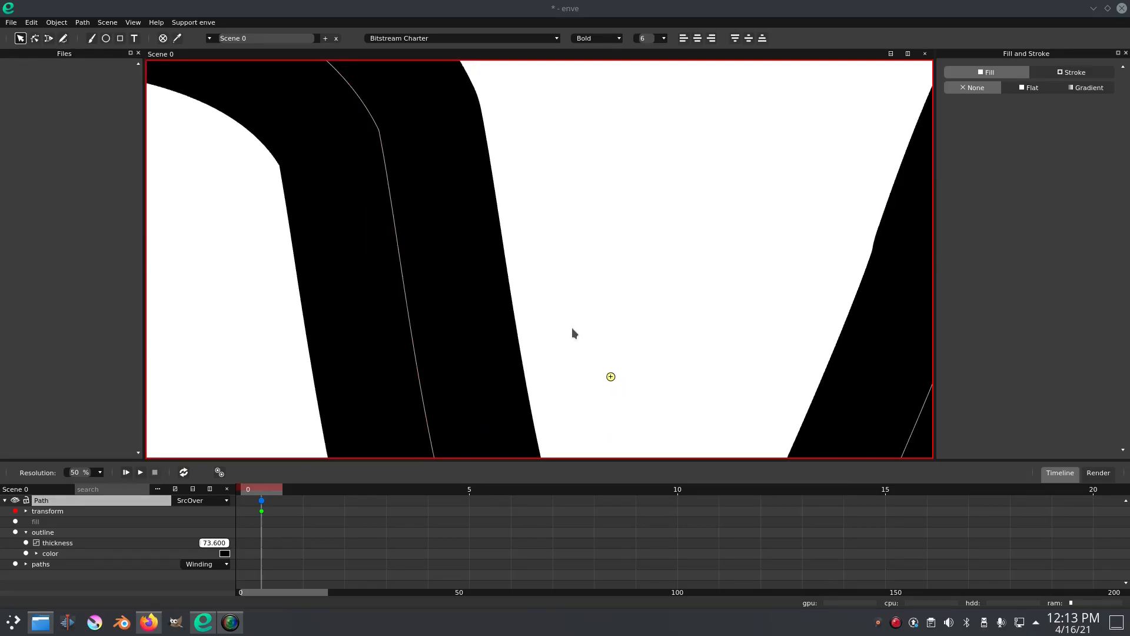
Scale the thick path down to about a third of the canvas width and delete it from the scene.
{"action": "left_click_drag", "start_coordinate": [675, 323], "coordinate": [571, 244]}
{"action": "key", "text": "s"}
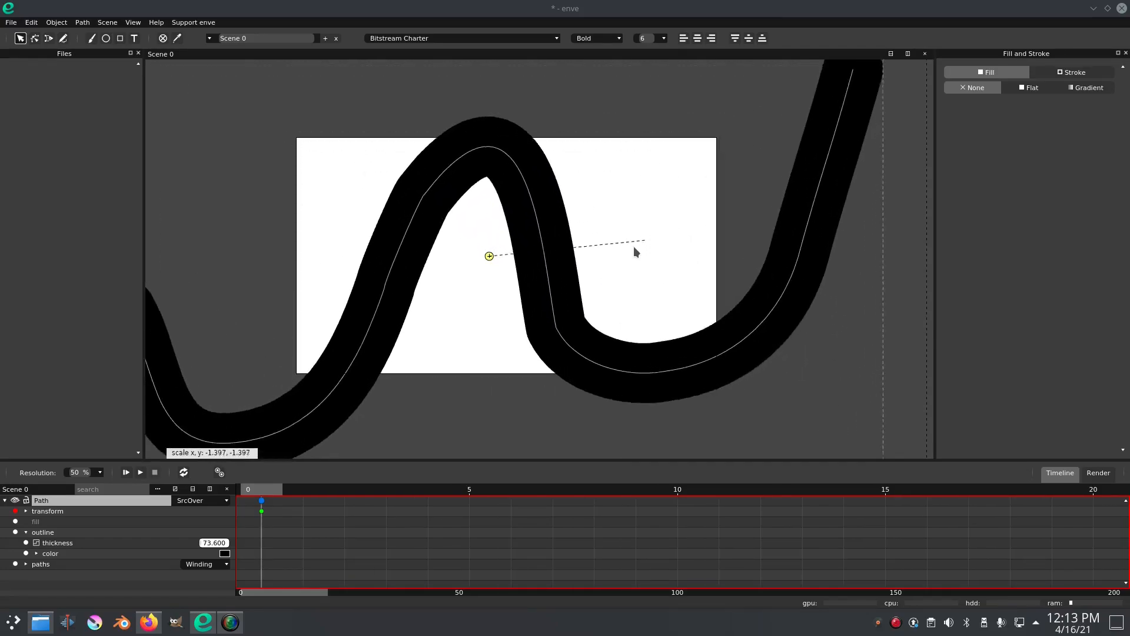
{"action": "left_click", "coordinate": [781, 235]}
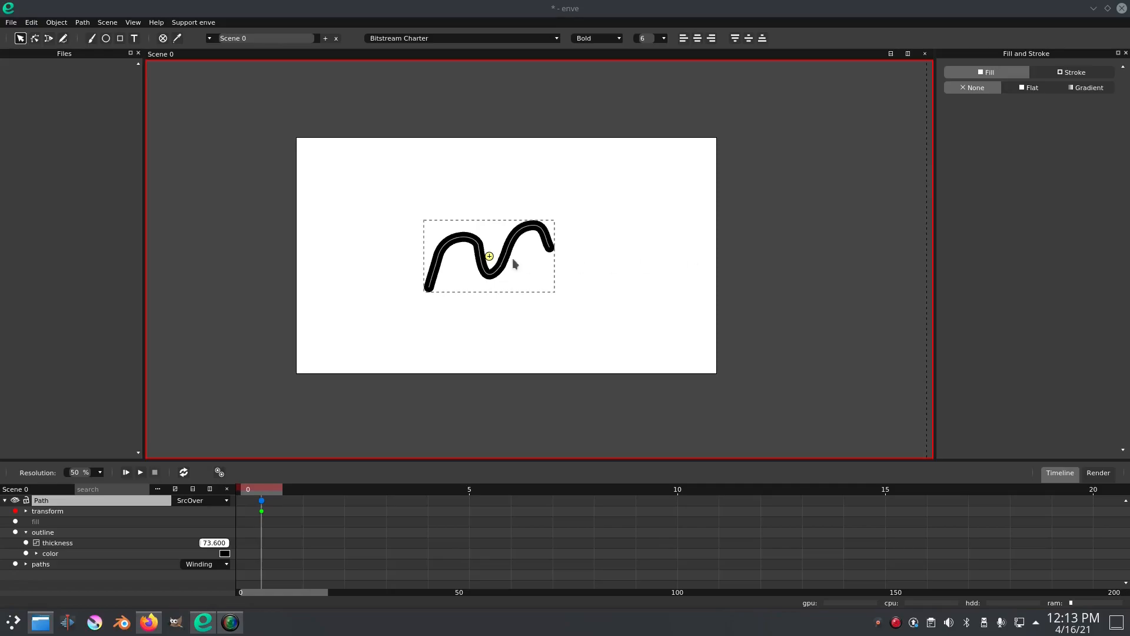
{"action": "scroll", "coordinate": [505, 256], "scroll_direction": "up", "scroll_amount": 6}
{"action": "scroll", "coordinate": [490, 275], "scroll_direction": "down", "scroll_amount": 2}
{"action": "key", "text": "Delete"}
{"action": "mouse_move", "coordinate": [434, 261]}
{"action": "left_mouse_down"}
{"action": "mouse_move", "coordinate": [484, 279]}
{"action": "mouse_move", "coordinate": [440, 256]}
{"action": "left_mouse_up"}
{"action": "scroll", "coordinate": [439, 256], "scroll_direction": "down", "scroll_amount": 1}
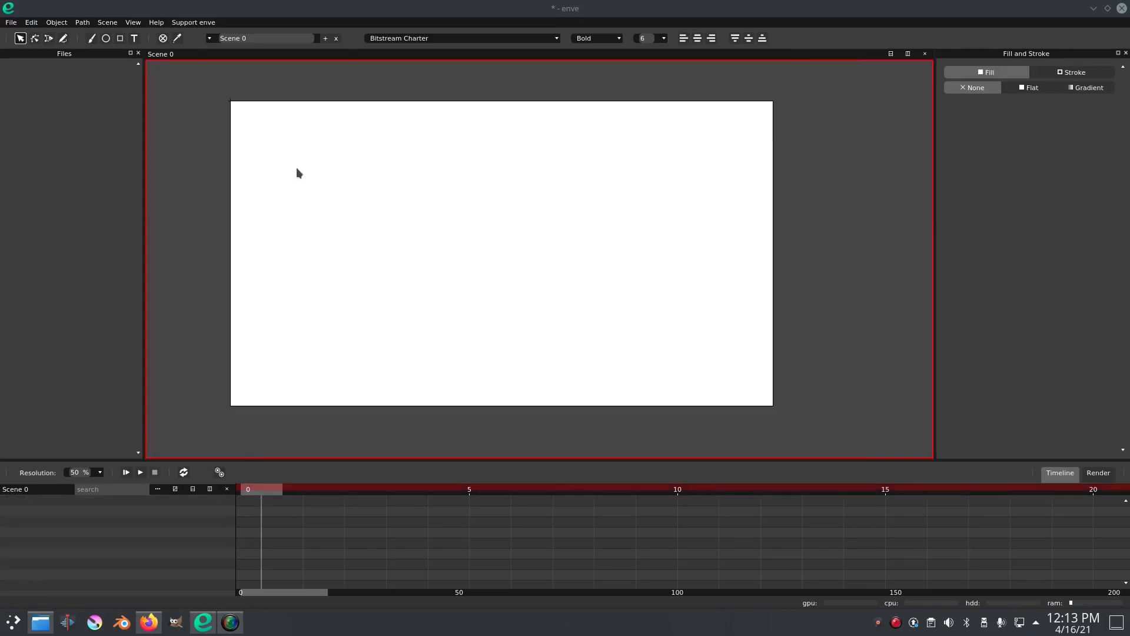
Enlarge the timeline area slightly and review the options offered by the freehand drawing and point modes.
{"action": "left_click", "coordinate": [63, 39]}
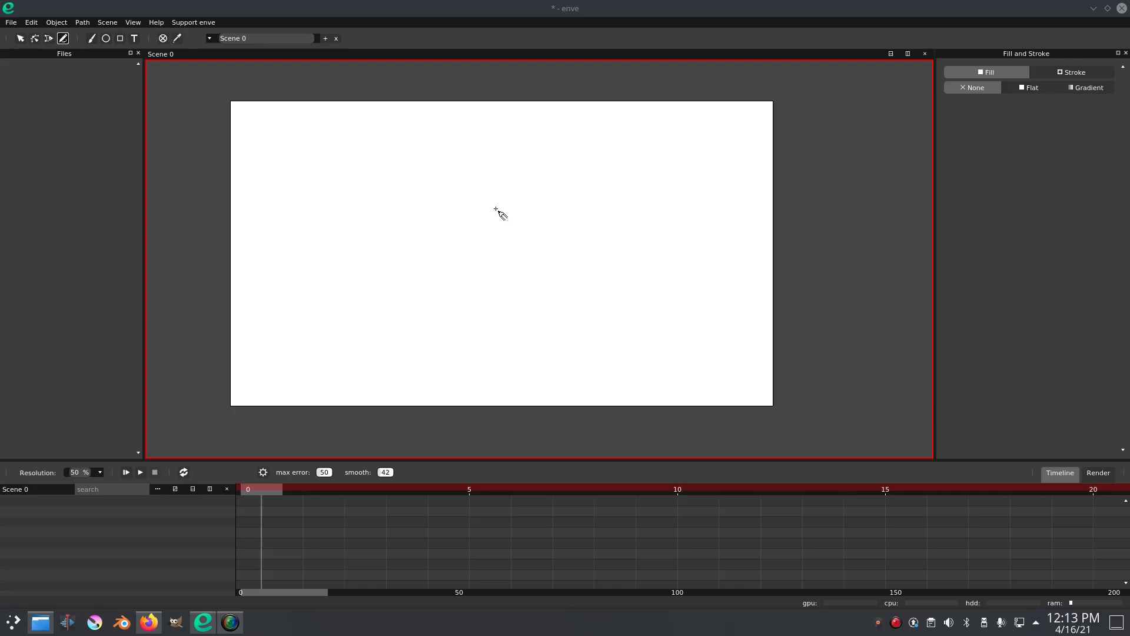
{"action": "left_click_drag", "start_coordinate": [271, 457], "coordinate": [279, 439]}
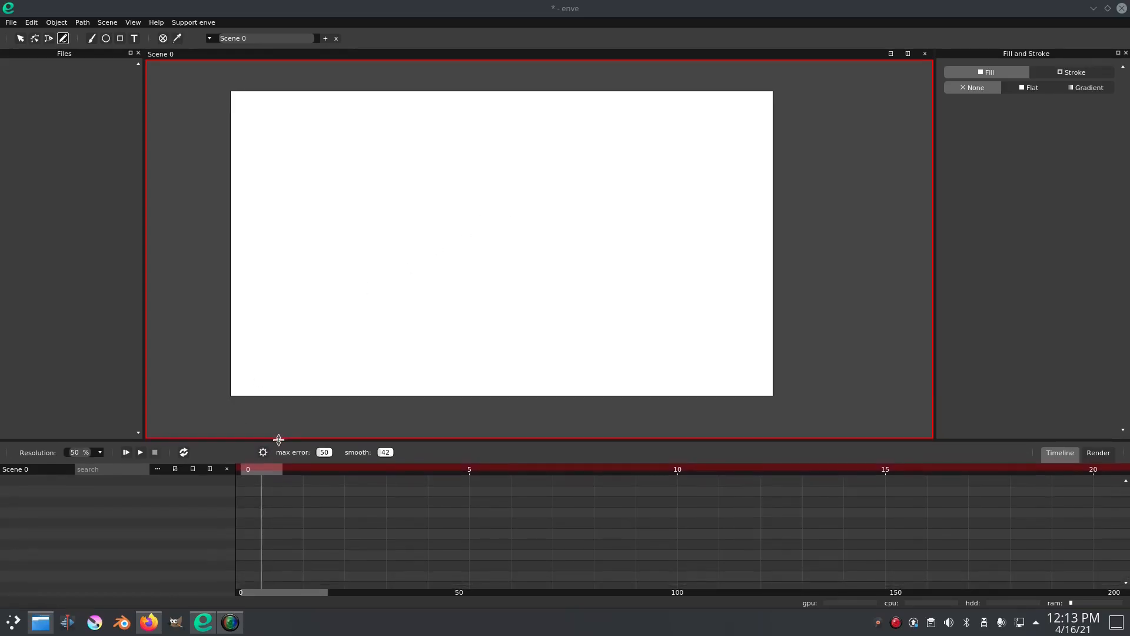
{"action": "left_click", "coordinate": [34, 38]}
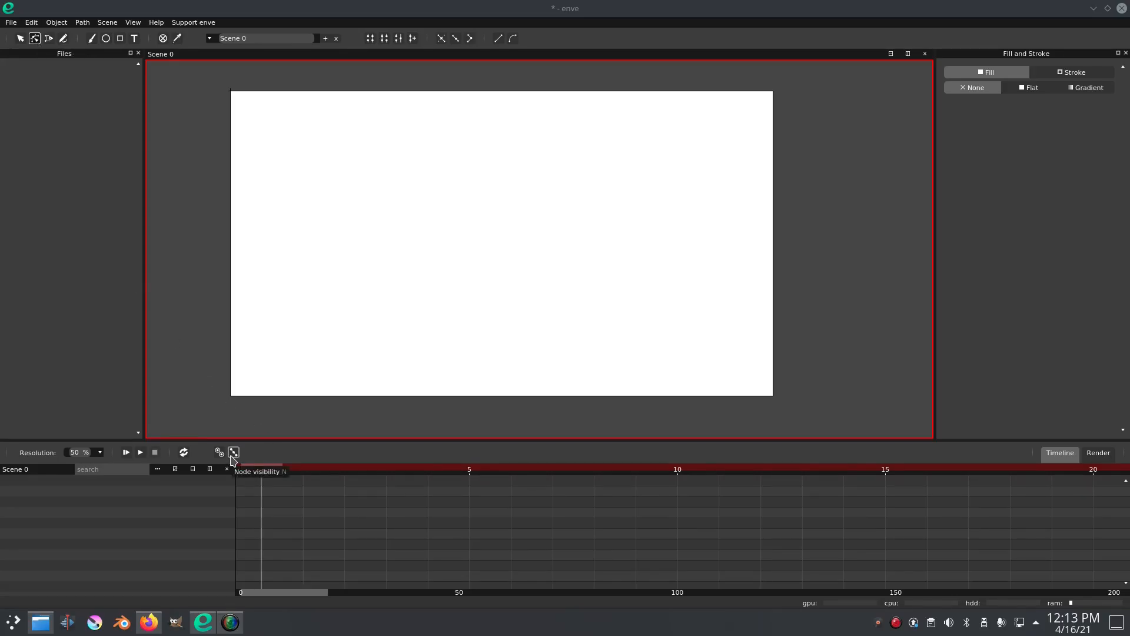
{"action": "left_click", "coordinate": [20, 39]}
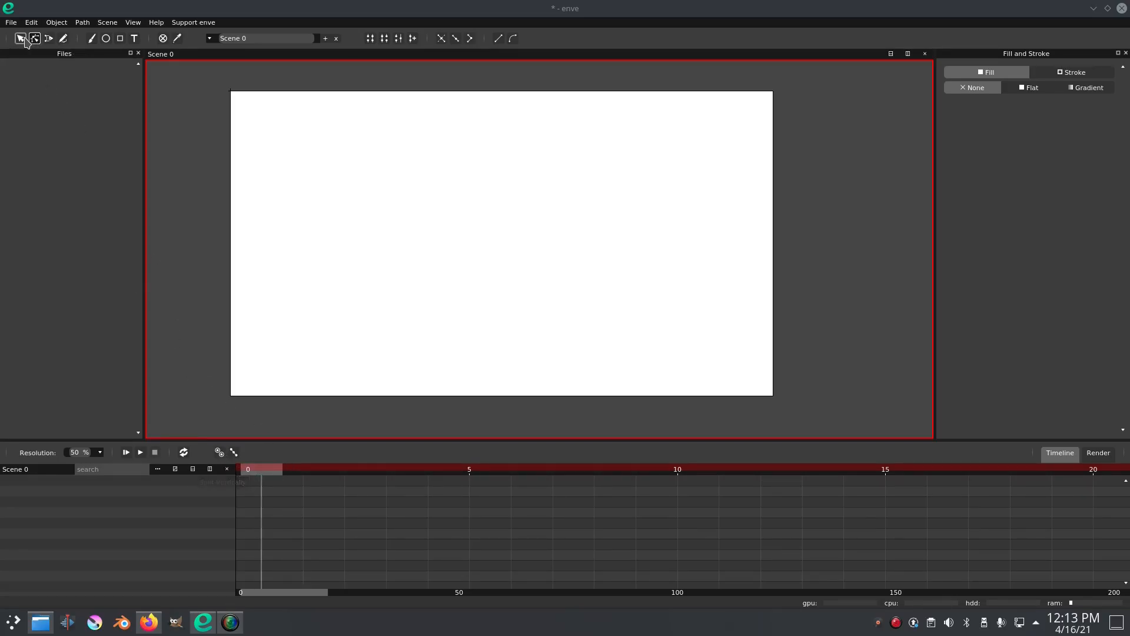
Draw a round closed freehand path in the upper middle of the canvas, undoing unwanted attempts.
{"action": "left_click", "coordinate": [63, 38]}
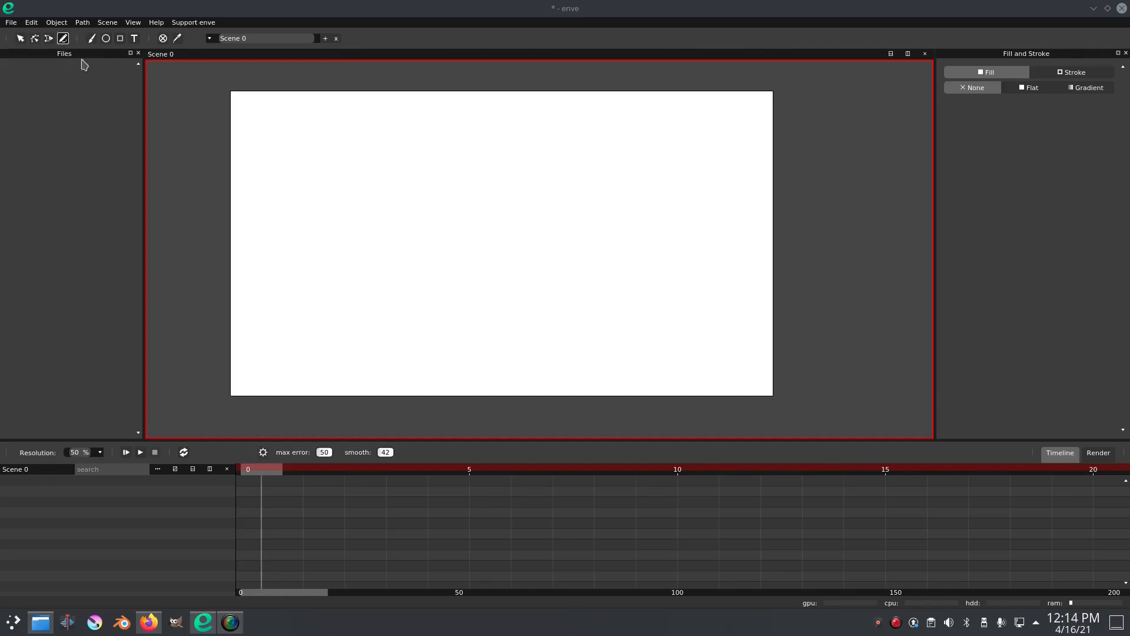
{"action": "mouse_move", "coordinate": [487, 155]}
{"action": "left_mouse_down"}
{"action": "mouse_move", "coordinate": [476, 220]}
{"action": "mouse_move", "coordinate": [501, 158]}
{"action": "mouse_move", "coordinate": [468, 169]}
{"action": "mouse_move", "coordinate": [491, 257]}
{"action": "mouse_move", "coordinate": [518, 183]}
{"action": "mouse_move", "coordinate": [504, 170]}
{"action": "mouse_move", "coordinate": [469, 274]}
{"action": "mouse_move", "coordinate": [523, 182]}
{"action": "mouse_move", "coordinate": [486, 166]}
{"action": "mouse_move", "coordinate": [434, 221]}
{"action": "mouse_move", "coordinate": [521, 228]}
{"action": "mouse_move", "coordinate": [502, 169]}
{"action": "mouse_move", "coordinate": [479, 167]}
{"action": "left_mouse_up"}
{"action": "scroll", "coordinate": [491, 149], "scroll_direction": "up", "scroll_amount": 5}
{"action": "key", "text": "ctrl+z"}
{"action": "scroll", "coordinate": [484, 176], "scroll_direction": "down", "scroll_amount": 4}
{"action": "key", "text": "ctrl+z"}
{"action": "key", "text": "ctrl+z"}
Examine the round path's top node and its handles up close in point mode.
{"action": "scroll", "coordinate": [478, 170], "scroll_direction": "up", "scroll_amount": 15}
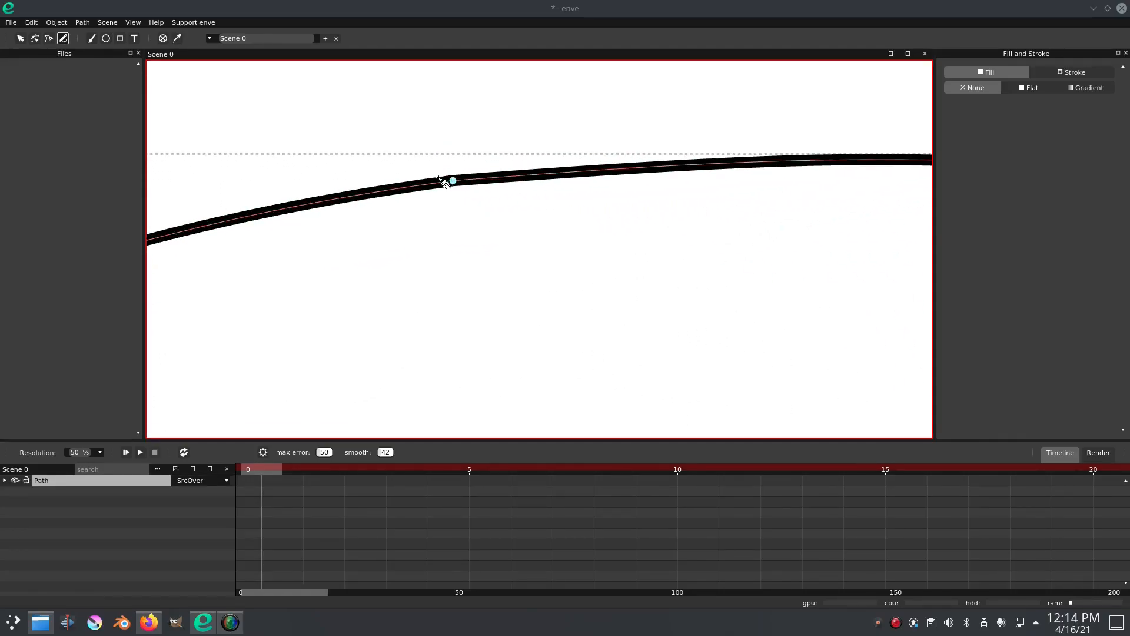
{"action": "left_click", "coordinate": [34, 38]}
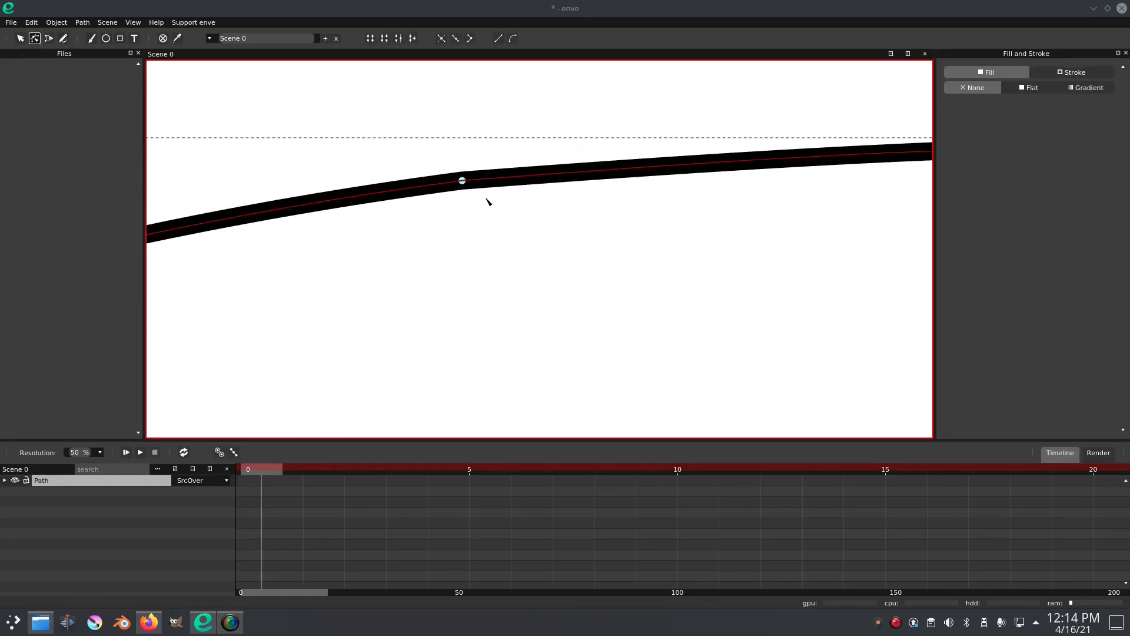
{"action": "scroll", "coordinate": [481, 270], "scroll_direction": "down", "scroll_amount": 10}
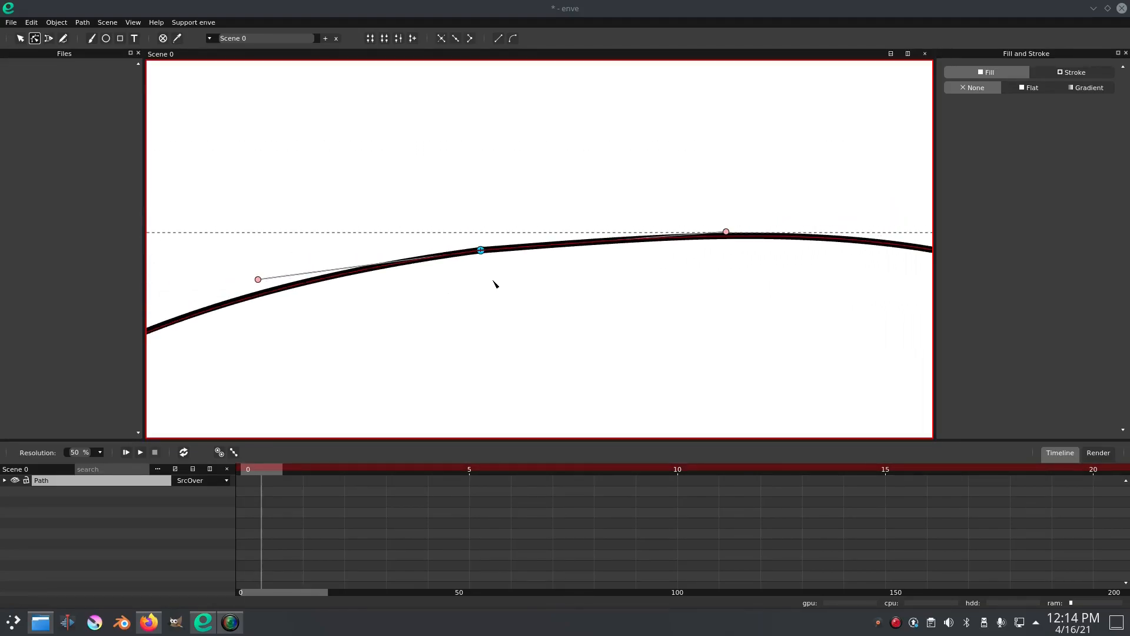
{"action": "scroll", "coordinate": [501, 287], "scroll_direction": "down", "scroll_amount": 7}
{"action": "scroll", "coordinate": [502, 287], "scroll_direction": "up", "scroll_amount": 1}
{"action": "left_click_drag", "start_coordinate": [499, 283], "coordinate": [518, 173]}
{"action": "left_click", "coordinate": [597, 270]}
{"action": "left_click_drag", "start_coordinate": [599, 270], "coordinate": [580, 216]}
Select the round path as an object and enable keyframe recording for its paths property at frame 0.
{"action": "left_click", "coordinate": [21, 38]}
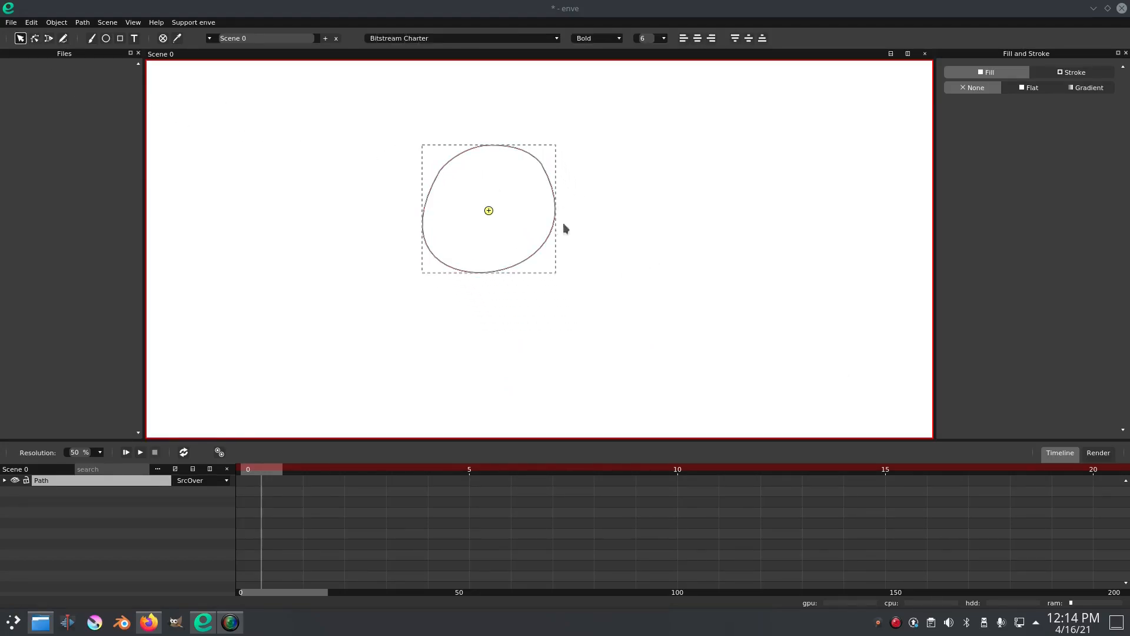
{"action": "left_click", "coordinate": [548, 178]}
{"action": "left_click_drag", "start_coordinate": [559, 278], "coordinate": [407, 144]}
{"action": "left_click_drag", "start_coordinate": [523, 261], "coordinate": [524, 220]}
{"action": "left_click", "coordinate": [5, 481]}
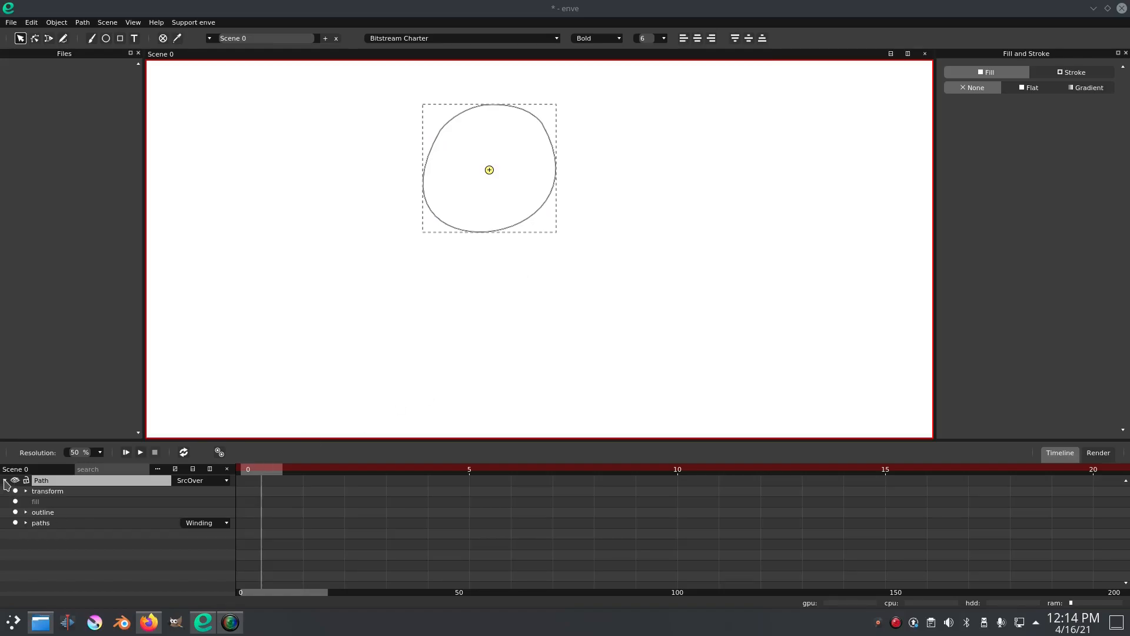
{"action": "left_click", "coordinate": [25, 522]}
{"action": "left_click", "coordinate": [26, 524]}
{"action": "left_click", "coordinate": [15, 523]}
At frame 15, move the round path's top node slightly down to dent the shape.
{"action": "left_click_drag", "start_coordinate": [276, 476], "coordinate": [907, 477]}
{"action": "left_click", "coordinate": [35, 39]}
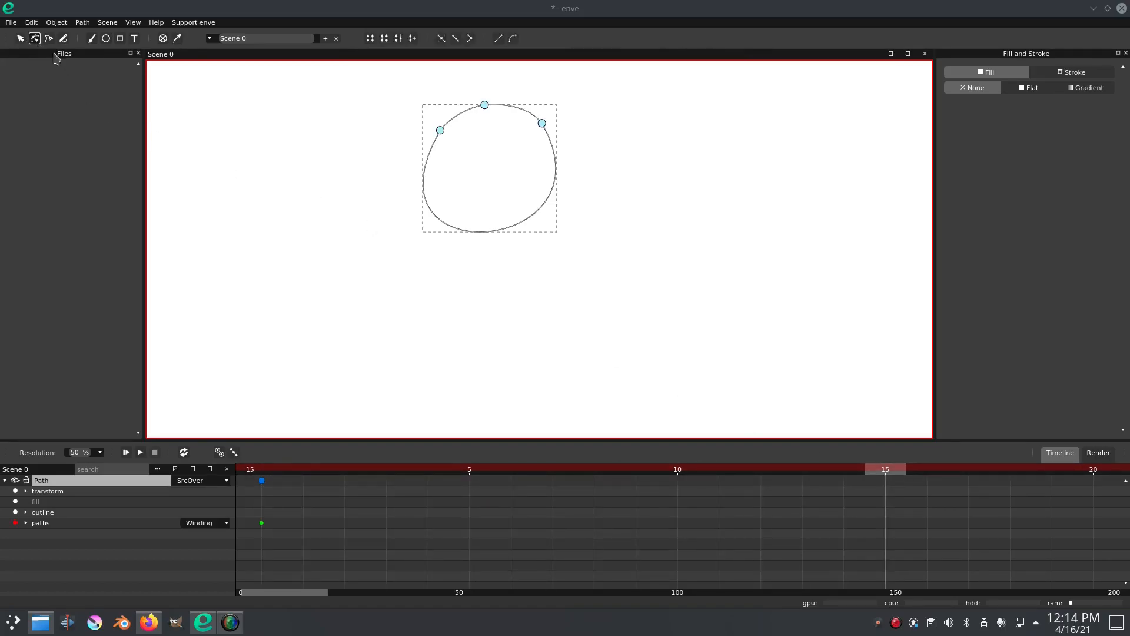
{"action": "left_click_drag", "start_coordinate": [486, 107], "coordinate": [491, 125]}
Scrub through the timeline between frames 0 and 15 to preview the round path's shape animation, with the path deselected.
{"action": "left_click_drag", "start_coordinate": [728, 475], "coordinate": [239, 439]}
{"action": "left_click", "coordinate": [306, 299]}
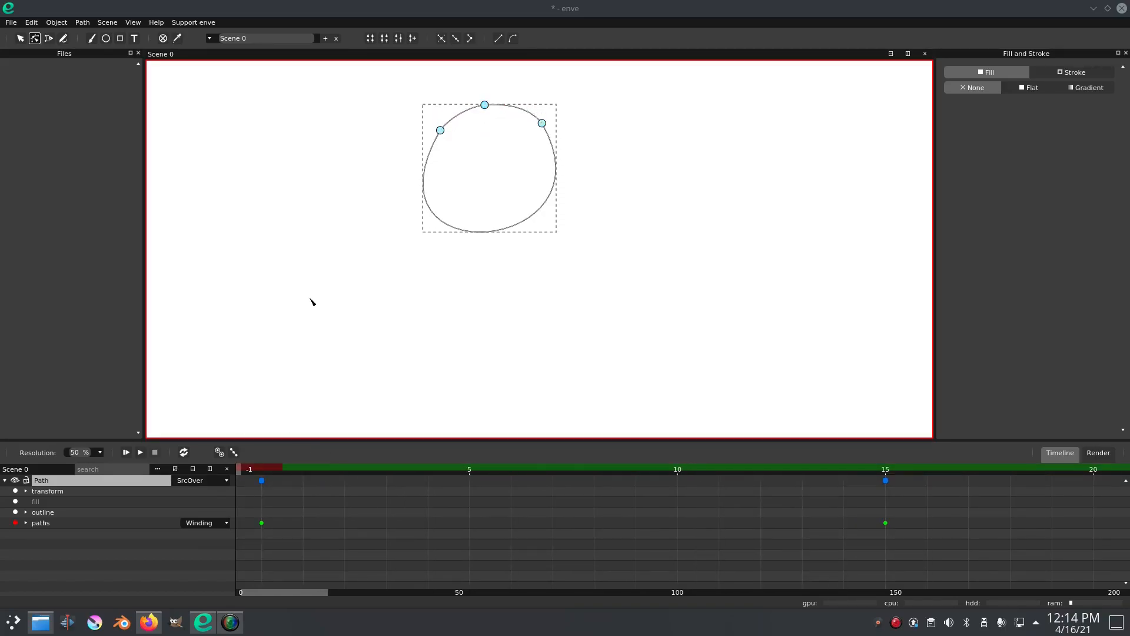
{"action": "scroll", "coordinate": [318, 289], "scroll_direction": "down", "scroll_amount": 1}
{"action": "left_click", "coordinate": [21, 39]}
{"action": "scroll", "coordinate": [302, 340], "scroll_direction": "down", "scroll_amount": 2}
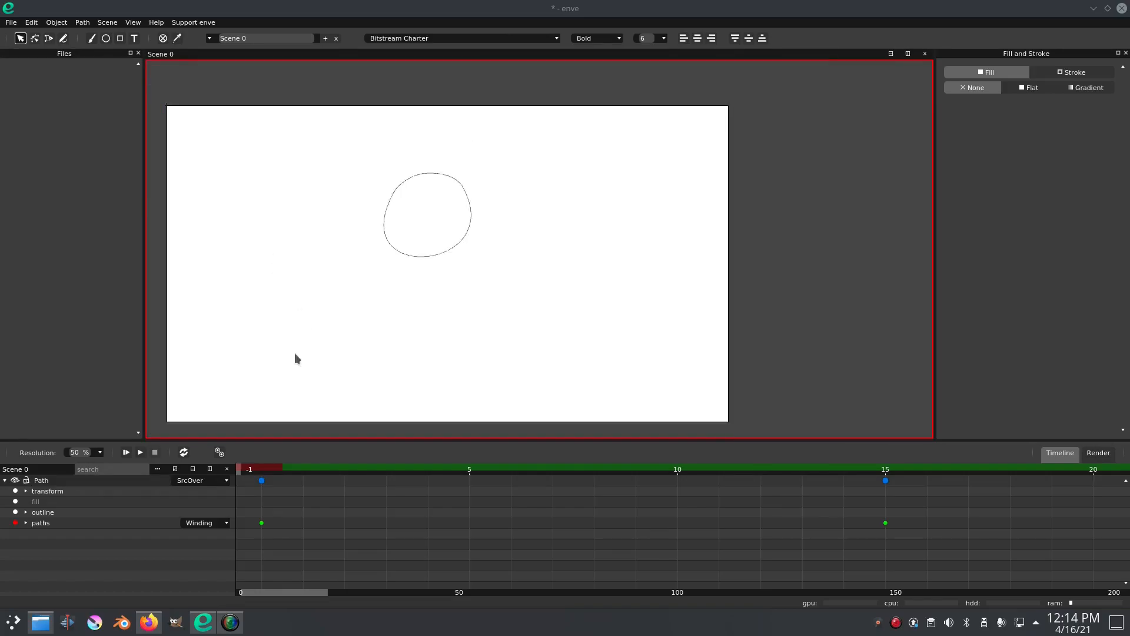
{"action": "left_click_drag", "start_coordinate": [264, 476], "coordinate": [719, 489]}
{"action": "left_click_drag", "start_coordinate": [793, 499], "coordinate": [259, 478]}
Delete all of the round path's keyframes and remove the path from the scene.
{"action": "left_click_drag", "start_coordinate": [962, 550], "coordinate": [239, 493]}
{"action": "key", "text": "Delete"}
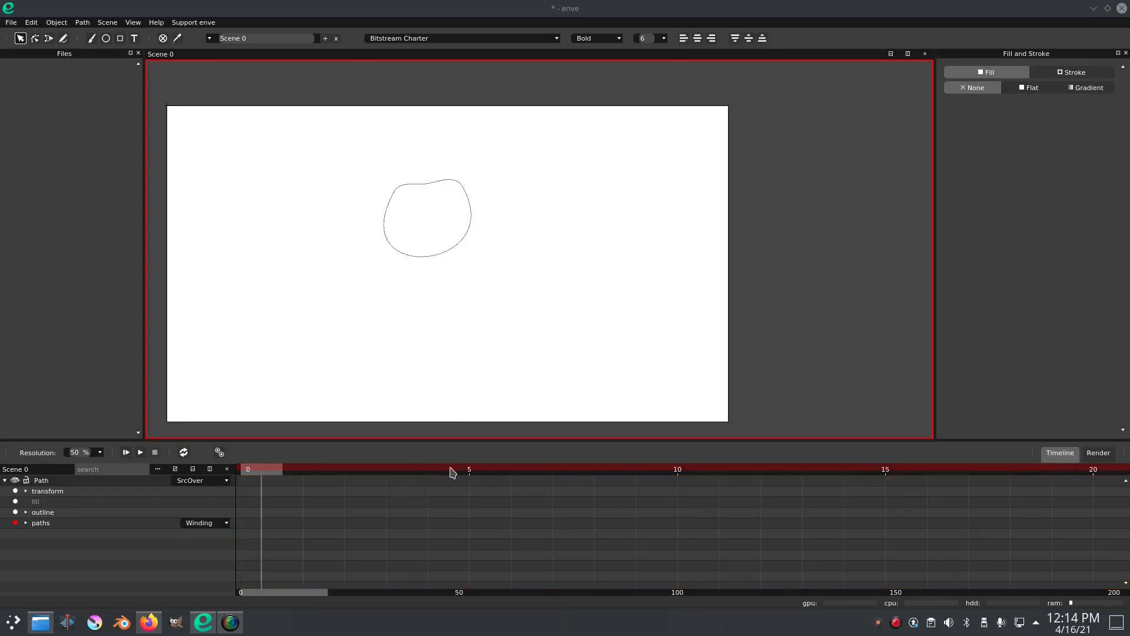
{"action": "left_click_drag", "start_coordinate": [454, 473], "coordinate": [352, 456]}
{"action": "left_click", "coordinate": [411, 214]}
{"action": "key", "text": "Delete"}
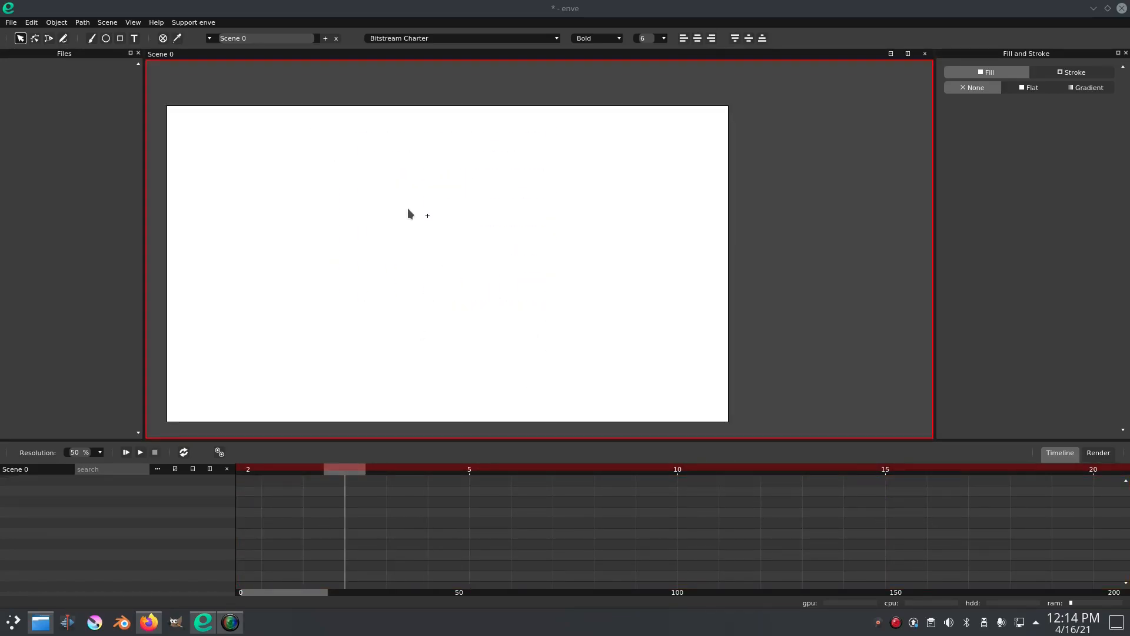
{"action": "left_click", "coordinate": [63, 38]}
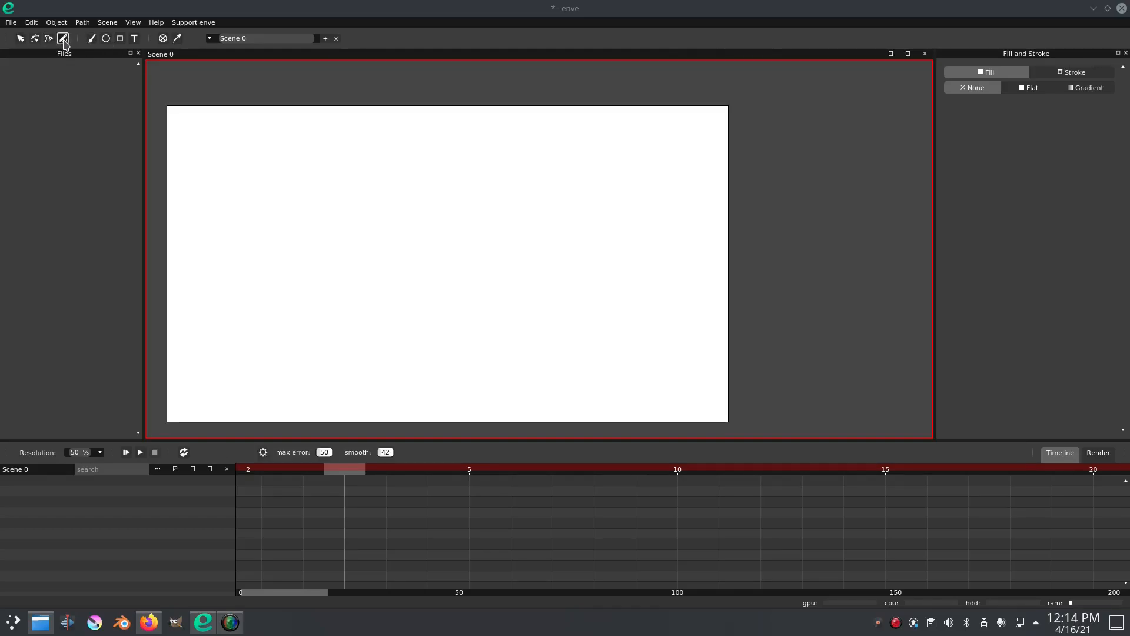
{"action": "scroll", "coordinate": [478, 184], "scroll_direction": "up", "scroll_amount": 1}
{"action": "scroll", "coordinate": [518, 193], "scroll_direction": "down", "scroll_amount": 2}
{"action": "mouse_move", "coordinate": [499, 176]}
{"action": "left_mouse_down"}
{"action": "mouse_move", "coordinate": [514, 192]}
{"action": "mouse_move", "coordinate": [521, 171]}
{"action": "left_mouse_up"}
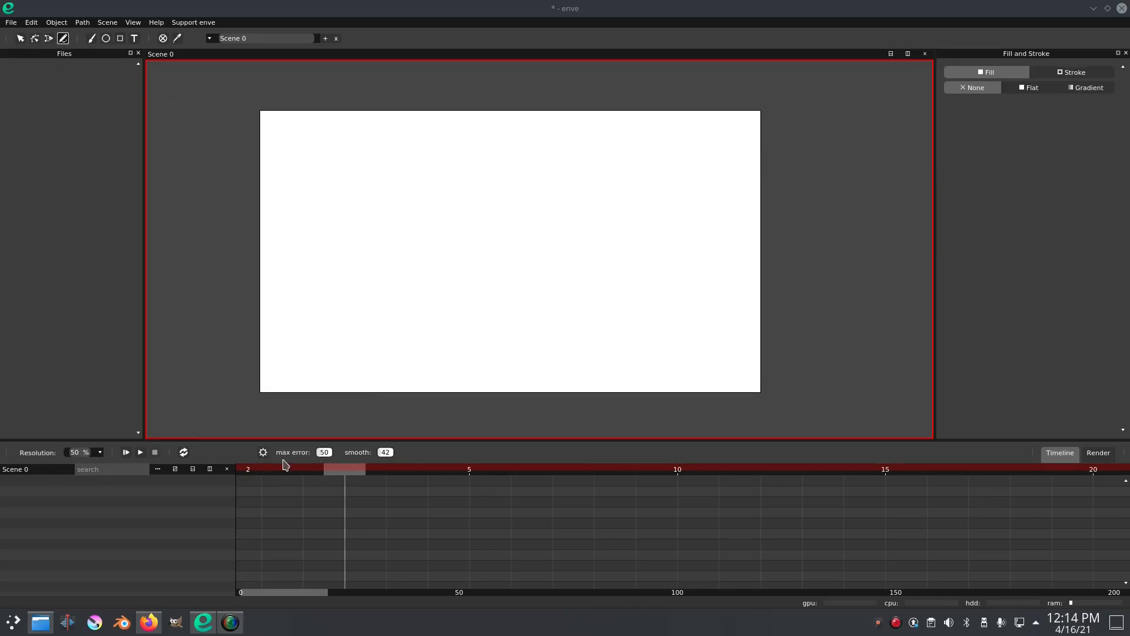
{"action": "left_click_drag", "start_coordinate": [332, 472], "coordinate": [502, 504]}
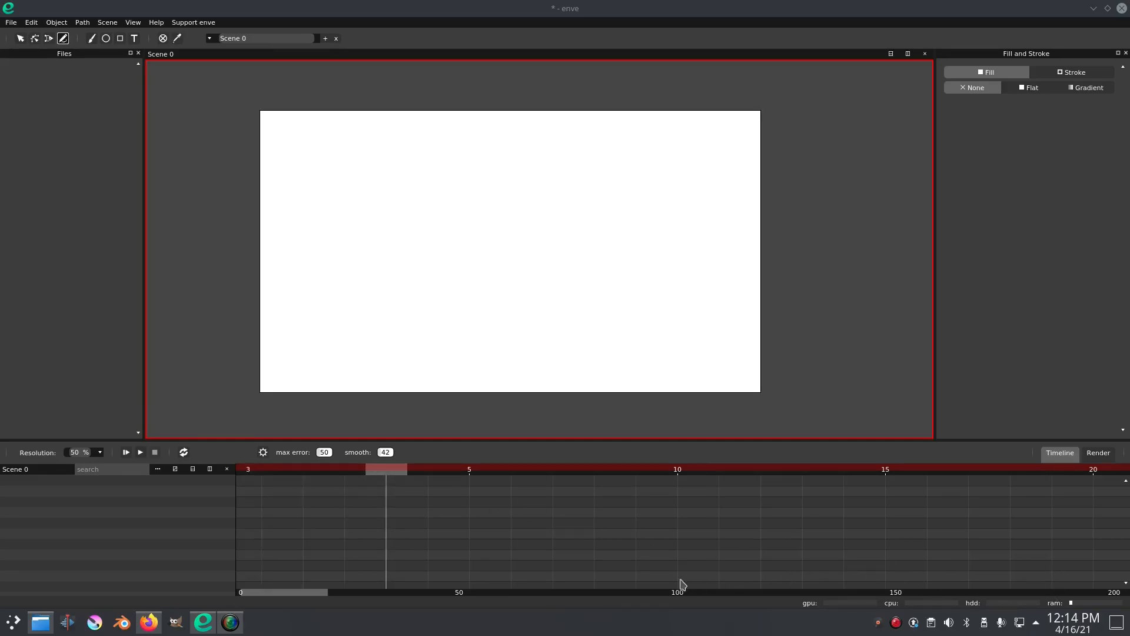
{"action": "left_click_drag", "start_coordinate": [295, 597], "coordinate": [279, 592]}
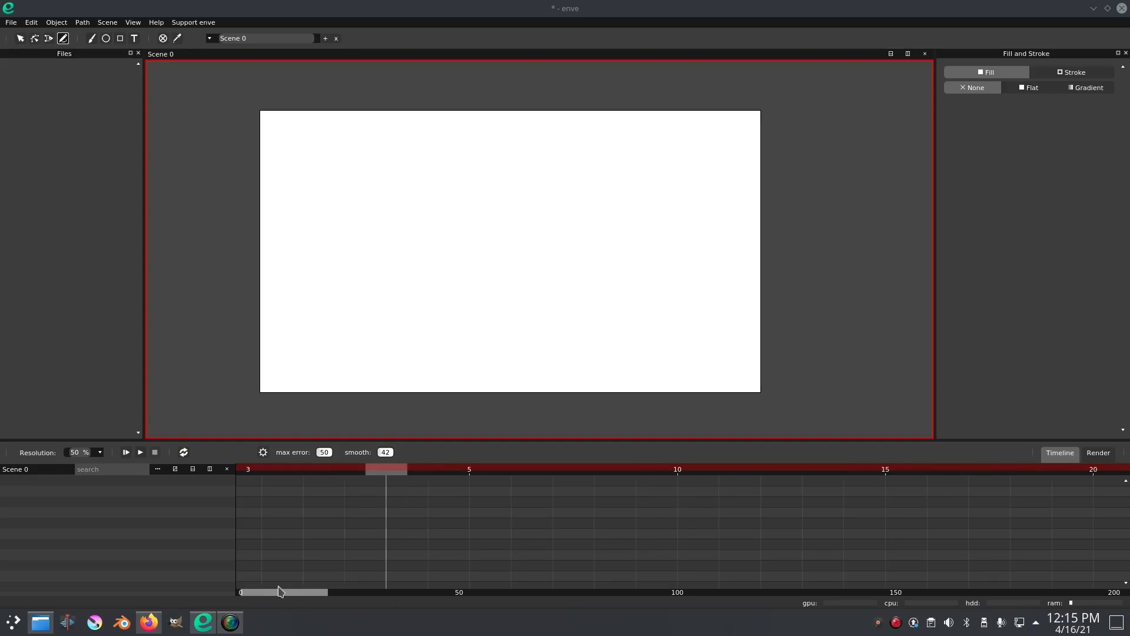
{"action": "left_click", "coordinate": [1088, 471]}
{"action": "left_click_drag", "start_coordinate": [1088, 472], "coordinate": [562, 527]}
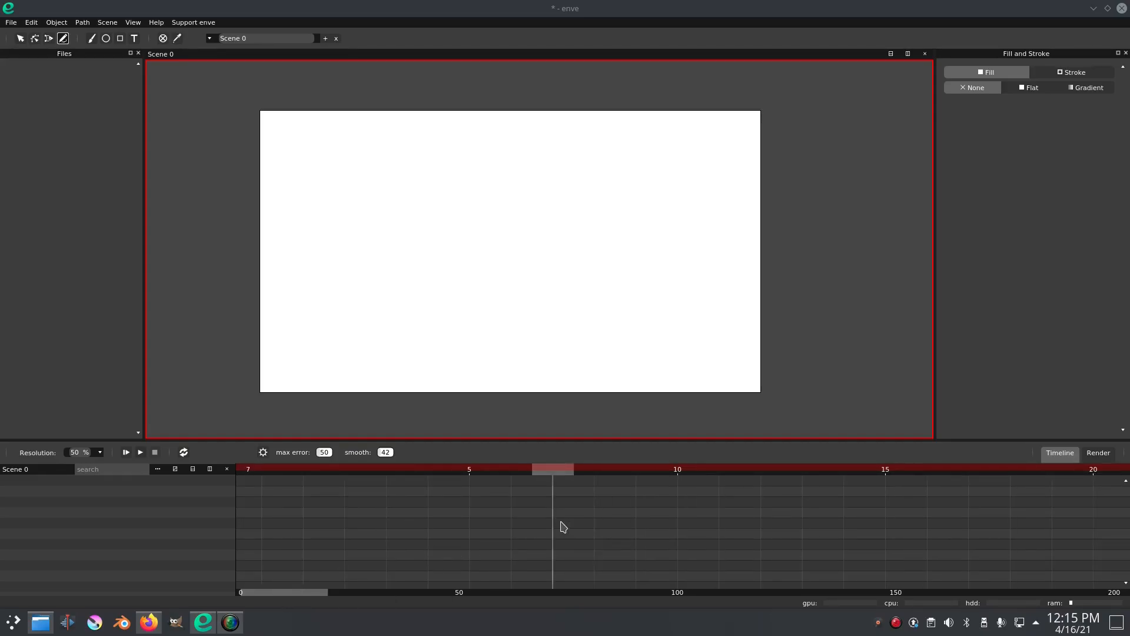
{"action": "left_click", "coordinate": [564, 523]}
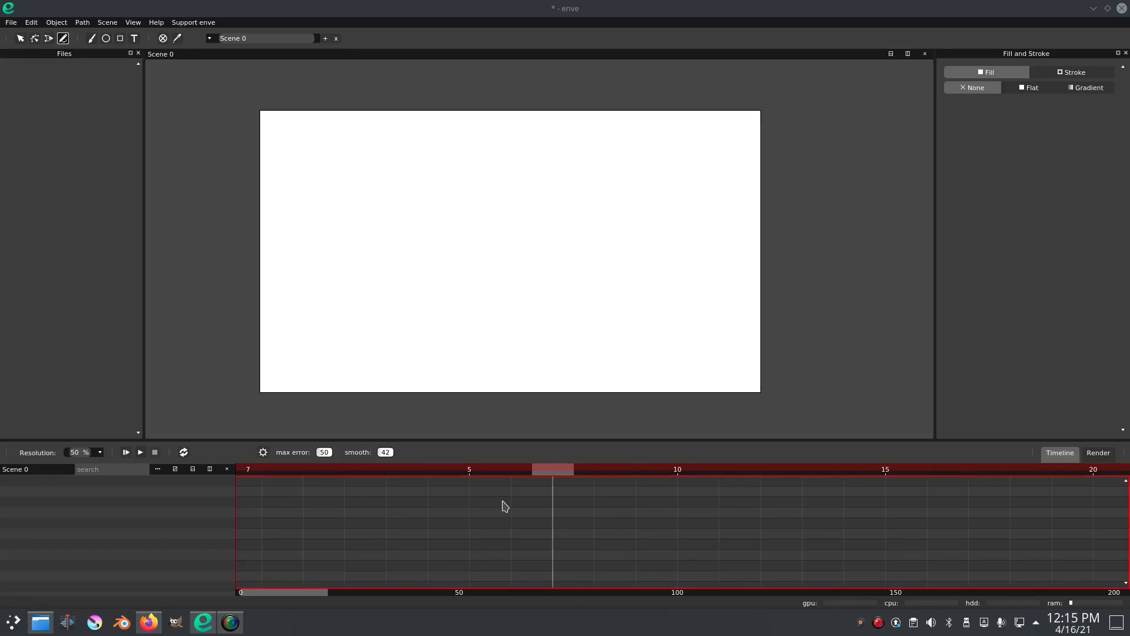
{"action": "left_click", "coordinate": [57, 22]}
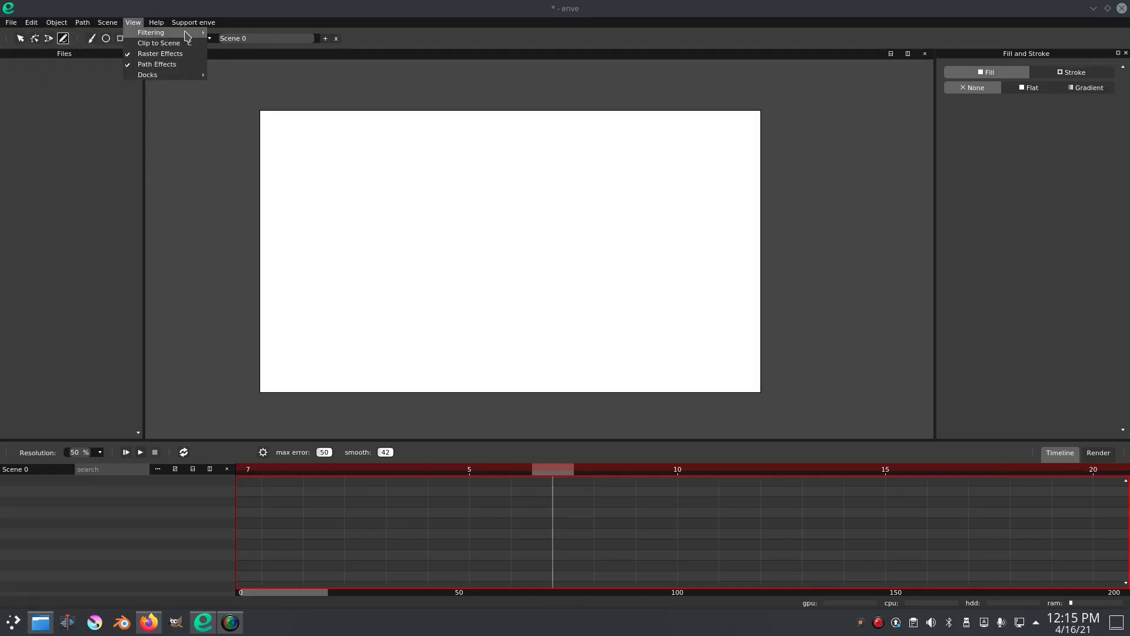
{"action": "mouse_move", "coordinate": [192, 79]}
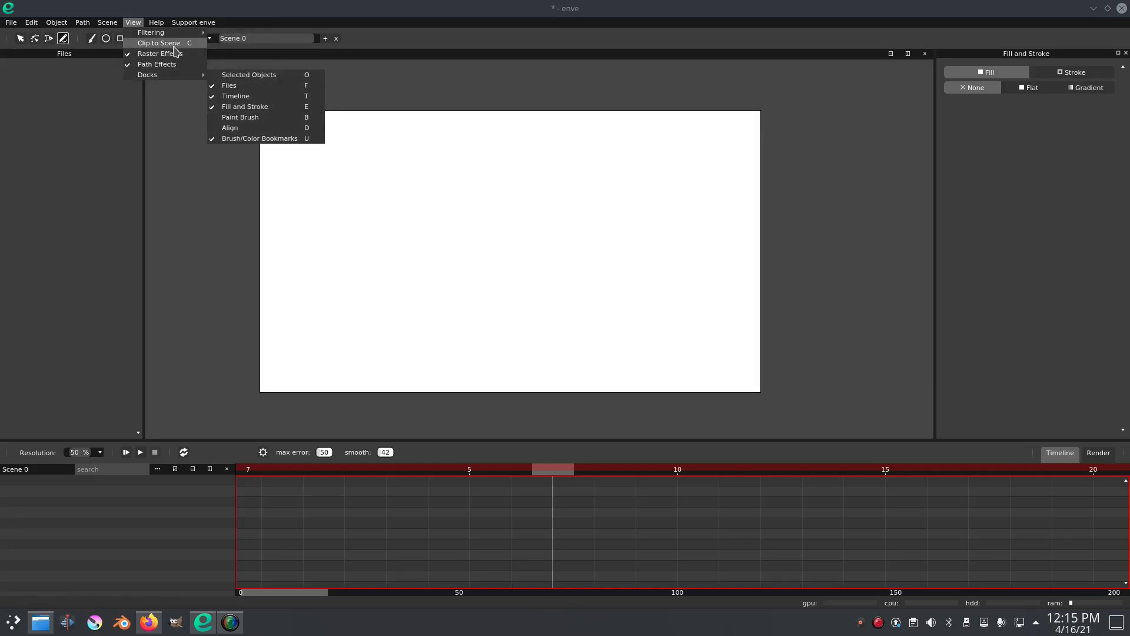
{"action": "left_click", "coordinate": [326, 29]}
{"action": "left_click", "coordinate": [213, 42]}
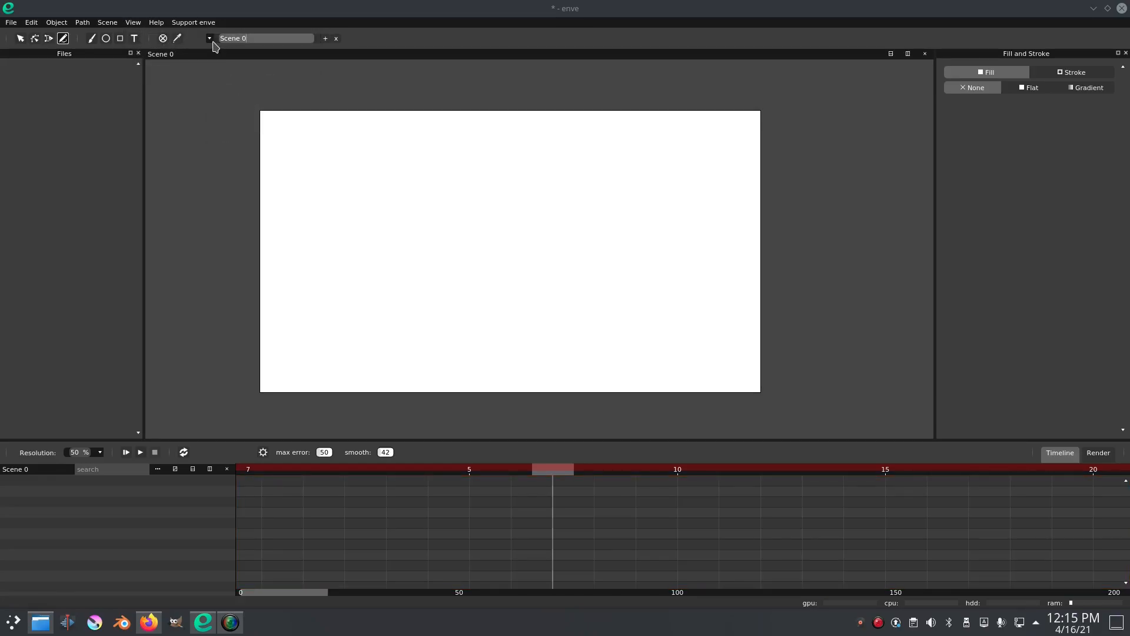
{"action": "mouse_move", "coordinate": [320, 594]}
{"action": "left_mouse_down"}
{"action": "mouse_move", "coordinate": [379, 592]}
{"action": "mouse_move", "coordinate": [323, 593]}
{"action": "left_mouse_up"}
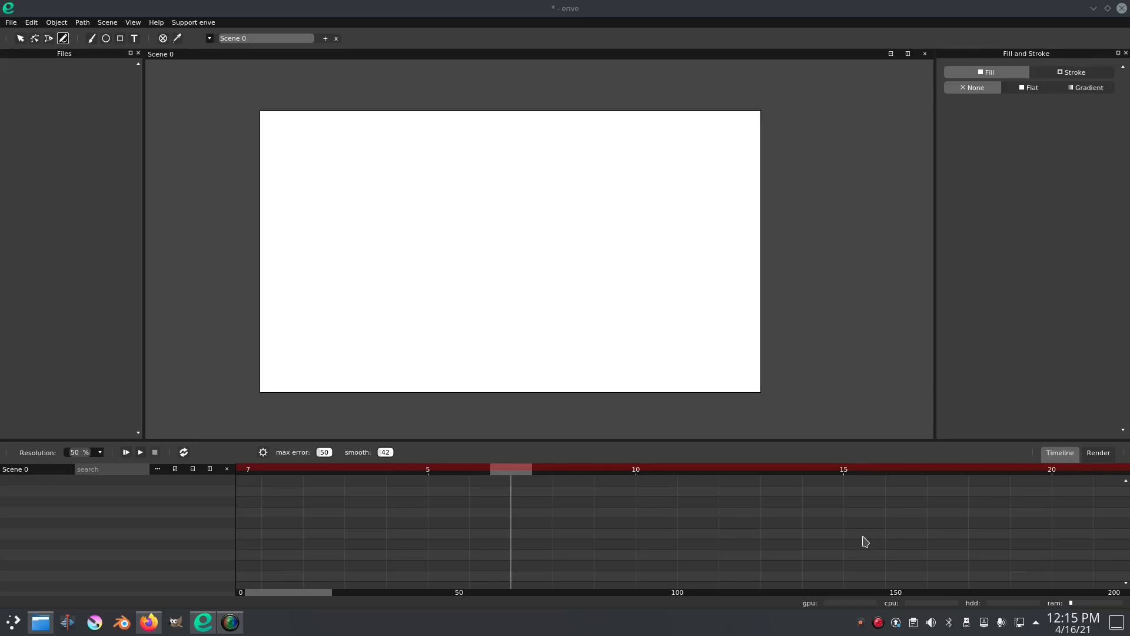
{"action": "key", "text": "Caps_Lock"}
{"action": "key", "text": "Tab"}
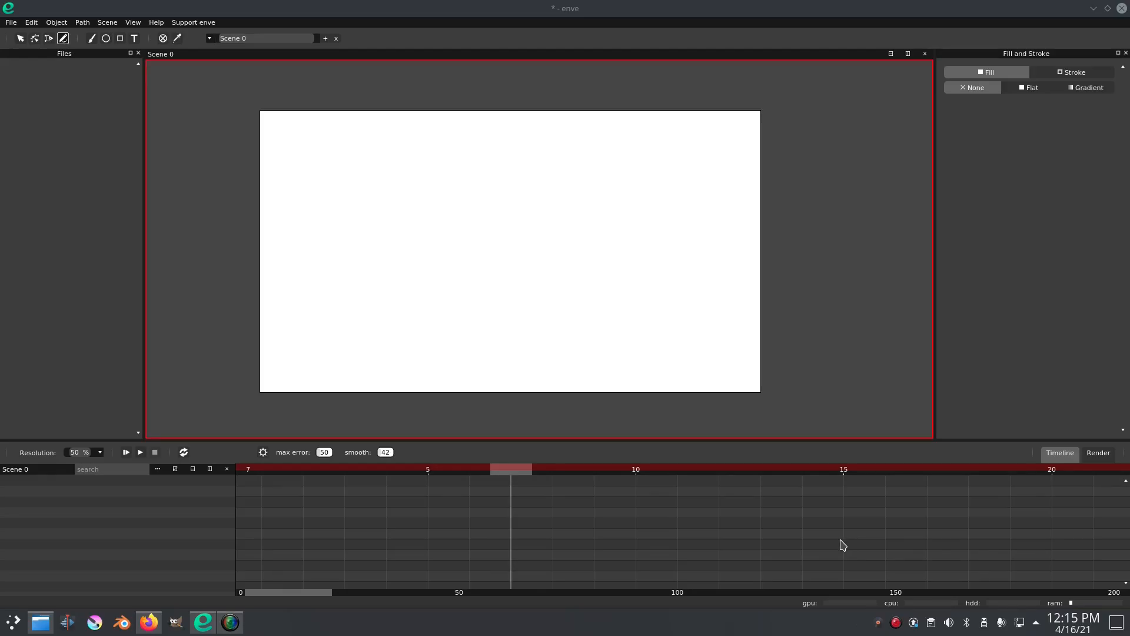
{"action": "key", "text": "Tab"}
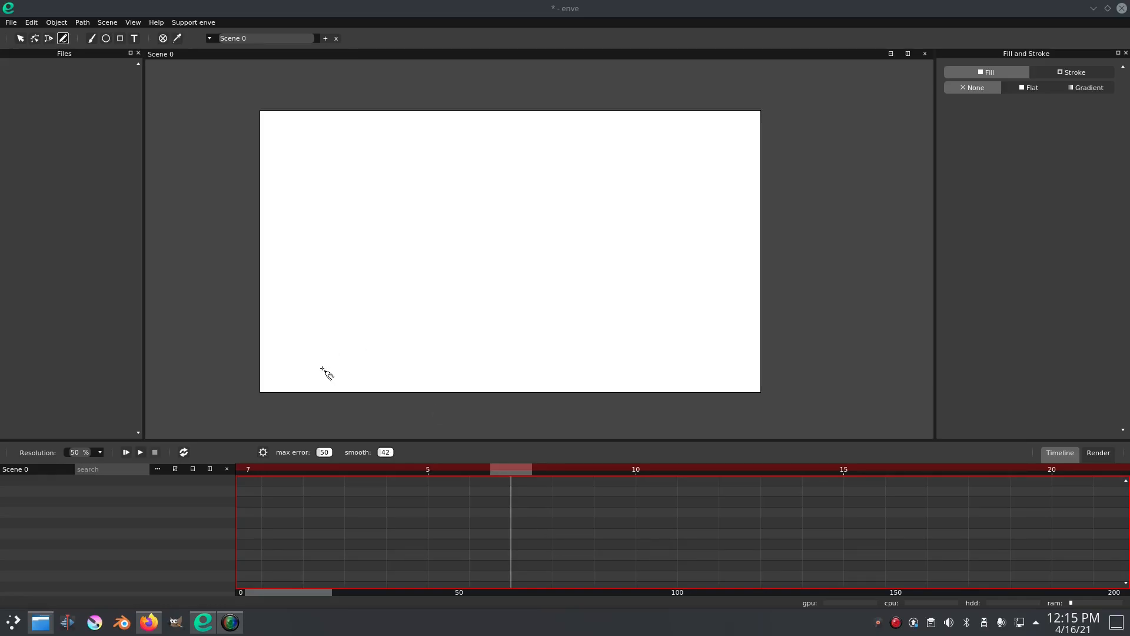
Draw a trial circle near the middle of the canvas, then delete it from the scene.
{"action": "left_click_drag", "start_coordinate": [210, 225], "coordinate": [221, 227]}
{"action": "left_click", "coordinate": [106, 38]}
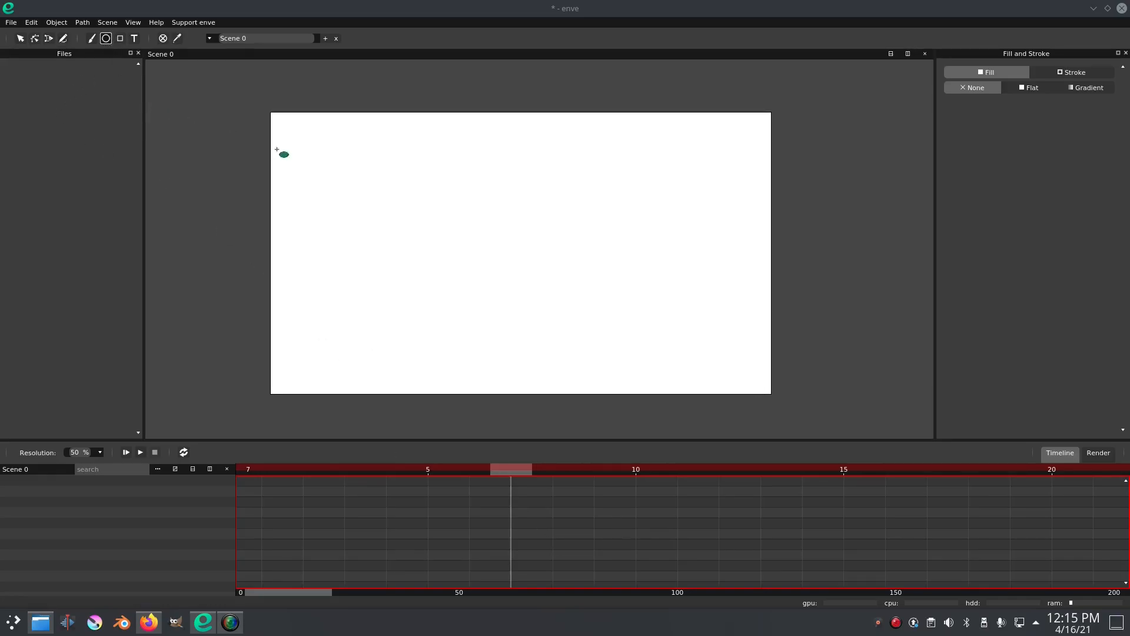
{"action": "left_click_drag", "start_coordinate": [436, 137], "coordinate": [530, 233]}
{"action": "key", "text": "ctrl+z"}
{"action": "left_click_drag", "start_coordinate": [461, 232], "coordinate": [508, 279]}
{"action": "left_click", "coordinate": [40, 38]}
{"action": "left_click_drag", "start_coordinate": [461, 232], "coordinate": [535, 258]}
{"action": "key", "text": "ctrl+z"}
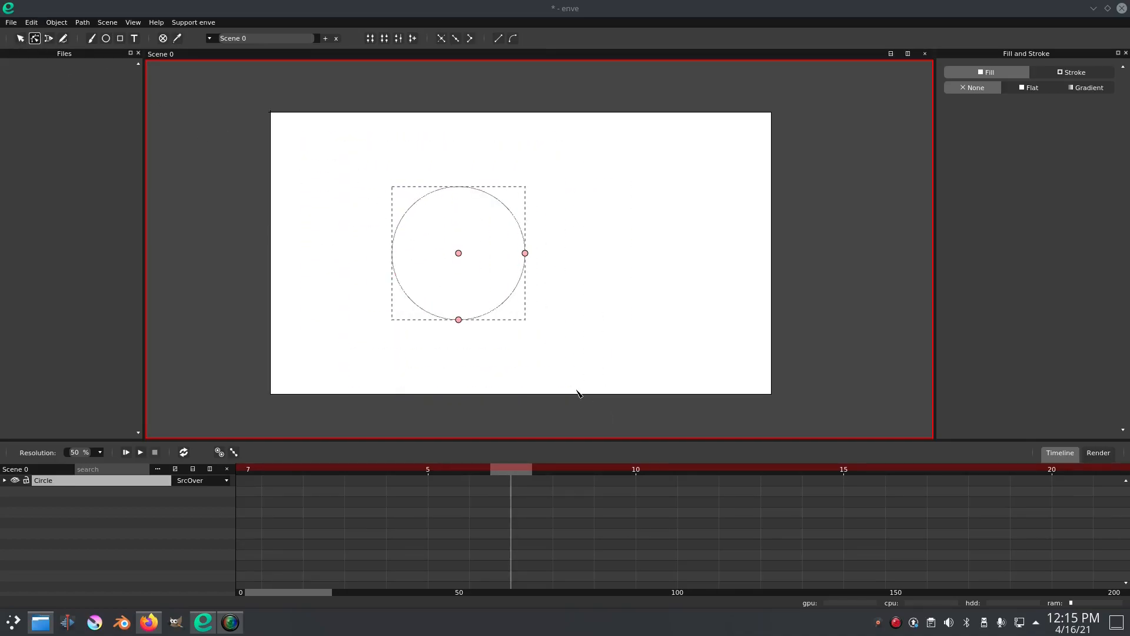
{"action": "left_click", "coordinate": [20, 38]}
{"action": "key", "text": "Delete"}
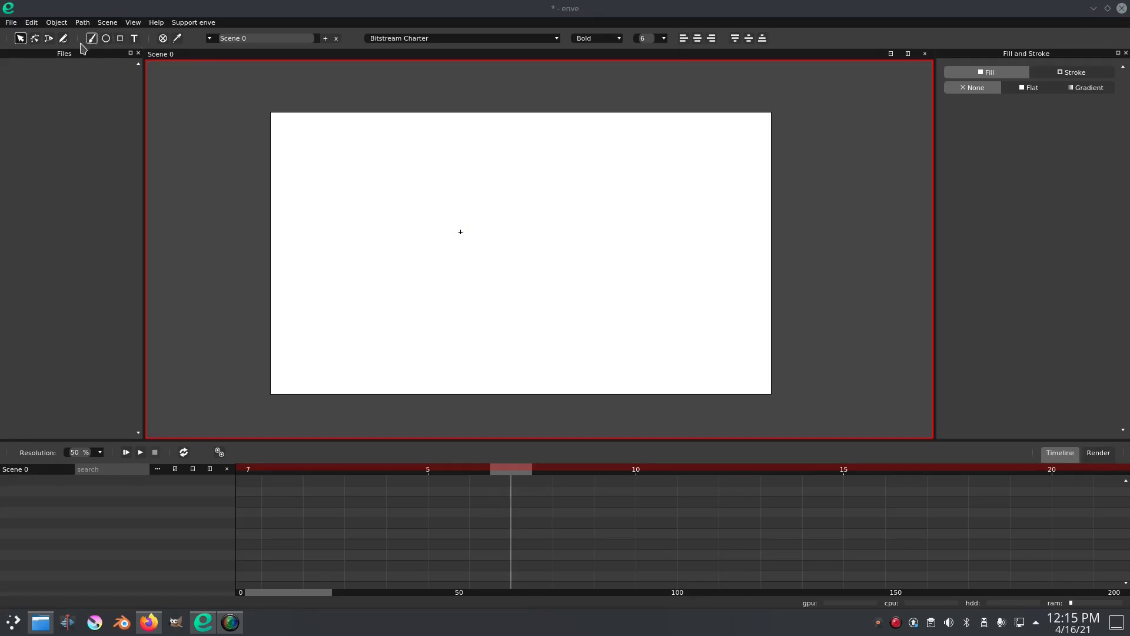
At frame 0, draw a closed round path freehand in the empty area above the canvas, undoing unwanted attempts.
{"action": "left_click", "coordinate": [35, 44]}
{"action": "left_click", "coordinate": [62, 42]}
{"action": "left_click_drag", "start_coordinate": [501, 193], "coordinate": [473, 192]}
{"action": "left_click_drag", "start_coordinate": [473, 125], "coordinate": [436, 395]}
{"action": "left_click_drag", "start_coordinate": [318, 593], "coordinate": [223, 598]}
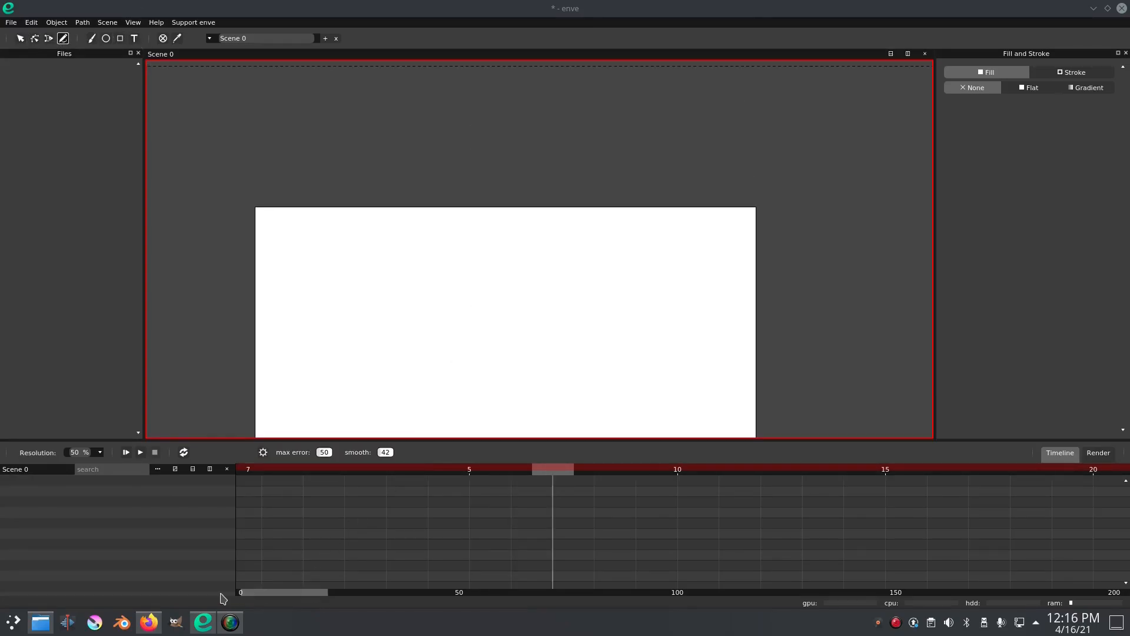
{"action": "left_click_drag", "start_coordinate": [296, 479], "coordinate": [258, 489]}
{"action": "mouse_move", "coordinate": [504, 143]}
{"action": "left_mouse_down"}
{"action": "mouse_move", "coordinate": [510, 108]}
{"action": "mouse_move", "coordinate": [517, 154]}
{"action": "mouse_move", "coordinate": [522, 123]}
{"action": "mouse_move", "coordinate": [511, 184]}
{"action": "mouse_move", "coordinate": [495, 134]}
{"action": "mouse_move", "coordinate": [430, 306]}
{"action": "mouse_move", "coordinate": [537, 115]}
{"action": "mouse_move", "coordinate": [513, 136]}
{"action": "mouse_move", "coordinate": [503, 122]}
{"action": "mouse_move", "coordinate": [520, 182]}
{"action": "mouse_move", "coordinate": [521, 125]}
{"action": "mouse_move", "coordinate": [483, 147]}
{"action": "mouse_move", "coordinate": [558, 144]}
{"action": "mouse_move", "coordinate": [514, 116]}
{"action": "mouse_move", "coordinate": [540, 184]}
{"action": "mouse_move", "coordinate": [533, 114]}
{"action": "mouse_move", "coordinate": [518, 112]}
{"action": "mouse_move", "coordinate": [480, 162]}
{"action": "mouse_move", "coordinate": [570, 174]}
{"action": "mouse_move", "coordinate": [557, 122]}
{"action": "mouse_move", "coordinate": [529, 113]}
{"action": "mouse_move", "coordinate": [485, 130]}
{"action": "mouse_move", "coordinate": [521, 186]}
{"action": "mouse_move", "coordinate": [549, 139]}
{"action": "mouse_move", "coordinate": [518, 113]}
{"action": "mouse_move", "coordinate": [466, 123]}
{"action": "mouse_move", "coordinate": [515, 191]}
{"action": "mouse_move", "coordinate": [548, 139]}
{"action": "mouse_move", "coordinate": [521, 110]}
{"action": "mouse_move", "coordinate": [465, 110]}
{"action": "mouse_move", "coordinate": [534, 189]}
{"action": "mouse_move", "coordinate": [521, 102]}
{"action": "left_mouse_up"}
{"action": "key", "text": "ctrl+z"}
{"action": "key", "text": "ctrl+z"}
{"action": "key", "text": "ctrl+z"}
{"action": "scroll", "coordinate": [514, 121], "scroll_direction": "up", "scroll_amount": 1}
{"action": "key", "text": "ctrl+z"}
{"action": "key", "text": "ctrl+z"}
{"action": "scroll", "coordinate": [518, 101], "scroll_direction": "up", "scroll_amount": 2}
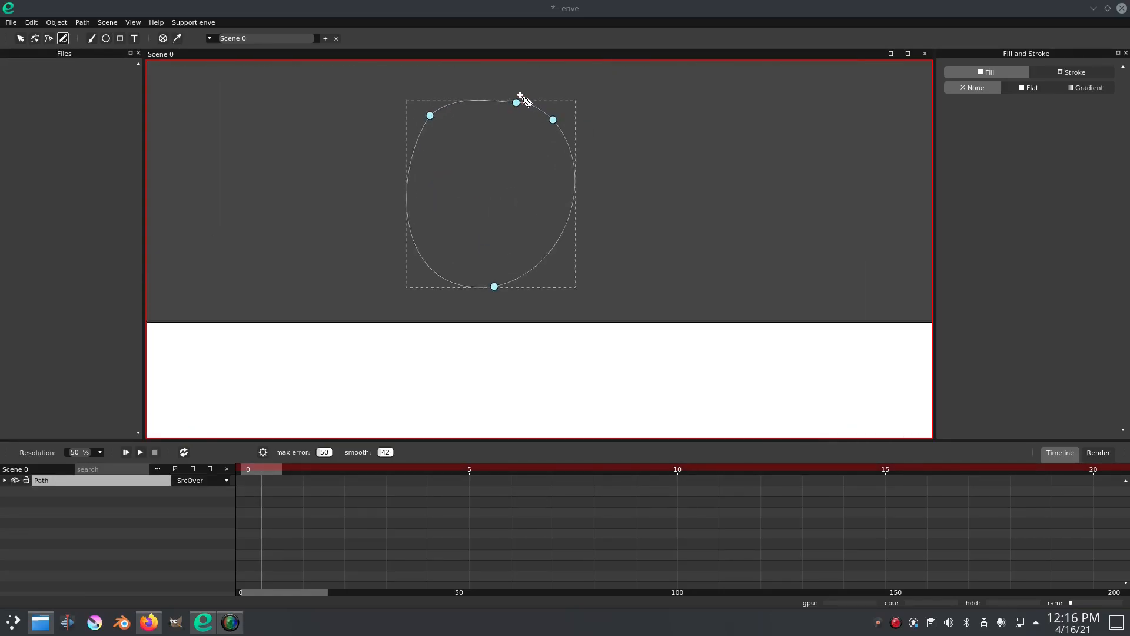
Adjust the nodes along the round path's upper edge to even out its outline, and deselect the path.
{"action": "scroll", "coordinate": [521, 122], "scroll_direction": "down", "scroll_amount": 1}
{"action": "left_click", "coordinate": [36, 39]}
{"action": "left_click_drag", "start_coordinate": [456, 113], "coordinate": [458, 126]}
{"action": "left_click_drag", "start_coordinate": [544, 116], "coordinate": [508, 106]}
{"action": "left_click", "coordinate": [548, 124]}
{"action": "left_click", "coordinate": [20, 39]}
{"action": "left_click", "coordinate": [314, 140]}
{"action": "scroll", "coordinate": [460, 271], "scroll_direction": "down", "scroll_amount": 6}
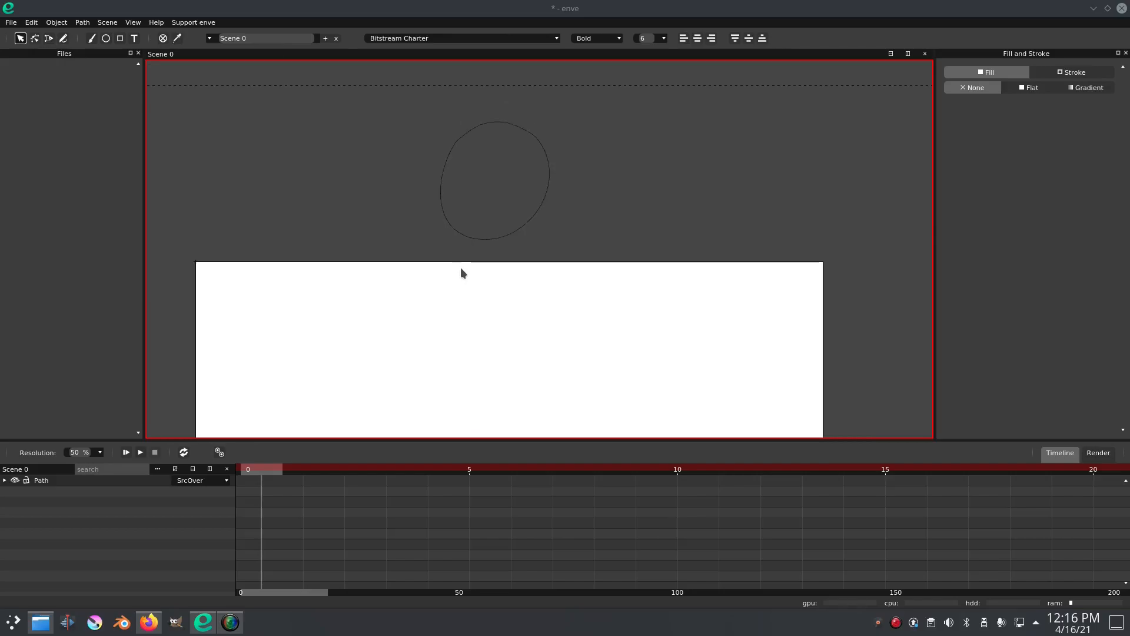
Select the round path above the canvas and enable keyframe recording for its transform at frame 0.
{"action": "scroll", "coordinate": [481, 289], "scroll_direction": "down", "scroll_amount": 3}
{"action": "left_click_drag", "start_coordinate": [491, 276], "coordinate": [527, 170]}
{"action": "scroll", "coordinate": [507, 205], "scroll_direction": "up", "scroll_amount": 4}
{"action": "left_click", "coordinate": [509, 197]}
{"action": "left_click", "coordinate": [5, 481]}
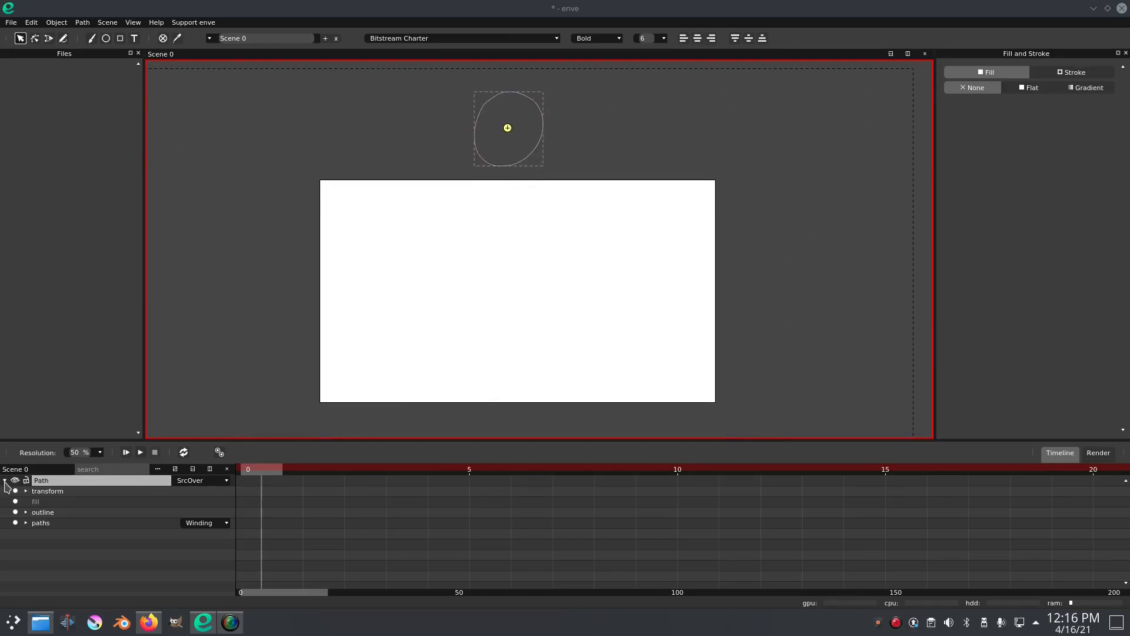
{"action": "left_click_drag", "start_coordinate": [405, 322], "coordinate": [399, 322]}
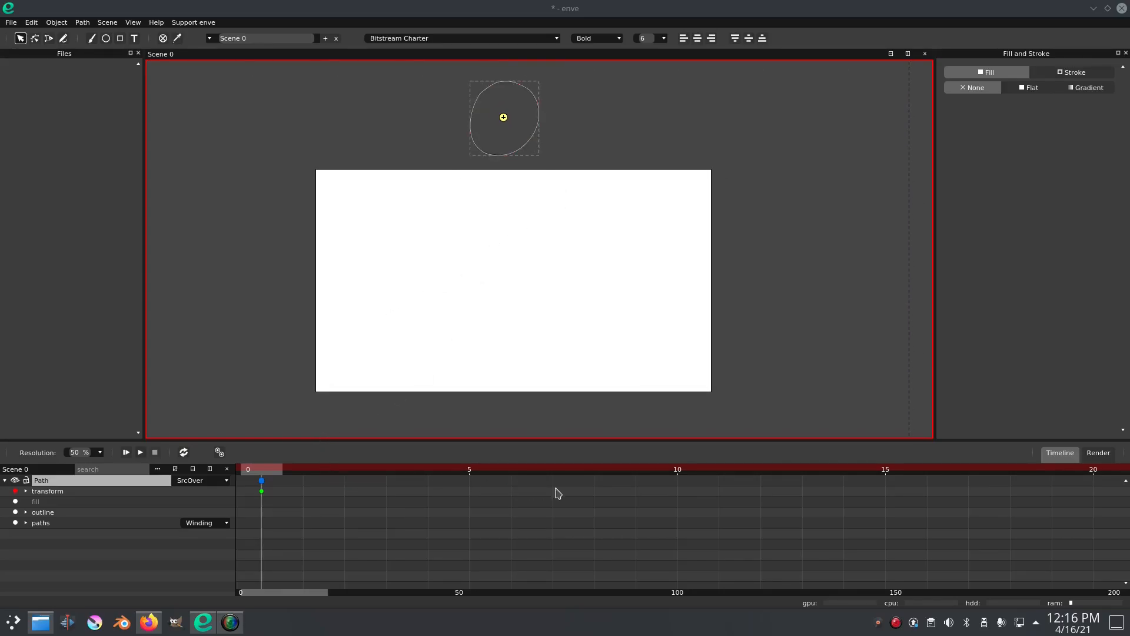
At frame 10, move the round path down into the lower half of the canvas and play the animation from frame 0.
{"action": "left_click", "coordinate": [886, 471]}
{"action": "left_click_drag", "start_coordinate": [887, 476], "coordinate": [683, 475]}
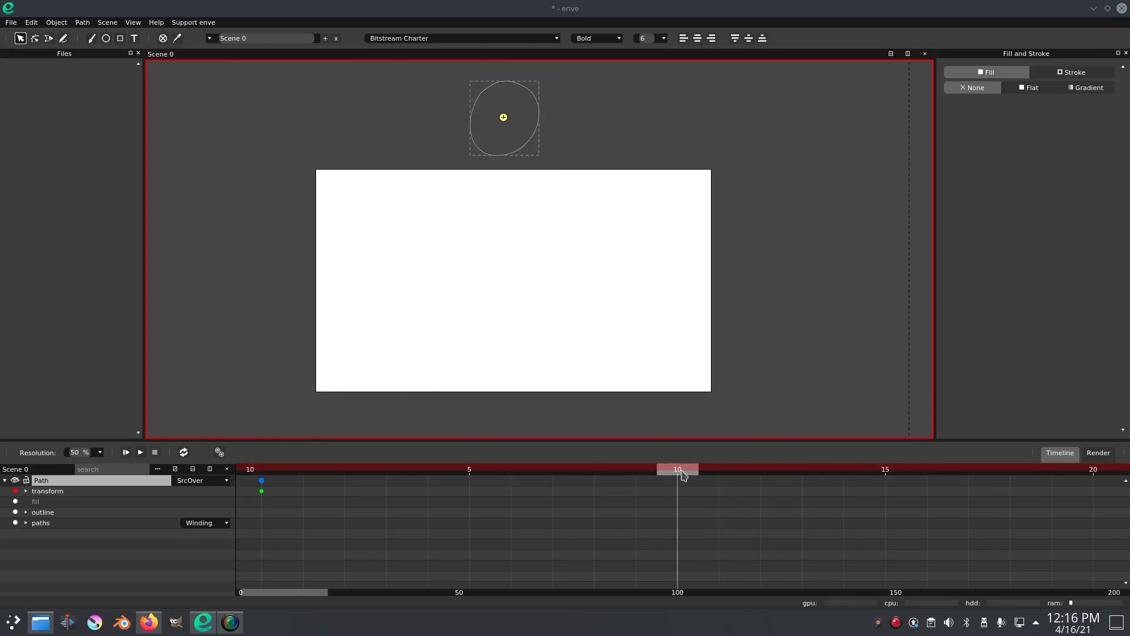
{"action": "left_click_drag", "start_coordinate": [526, 143], "coordinate": [530, 342]}
{"action": "left_click", "coordinate": [262, 473]}
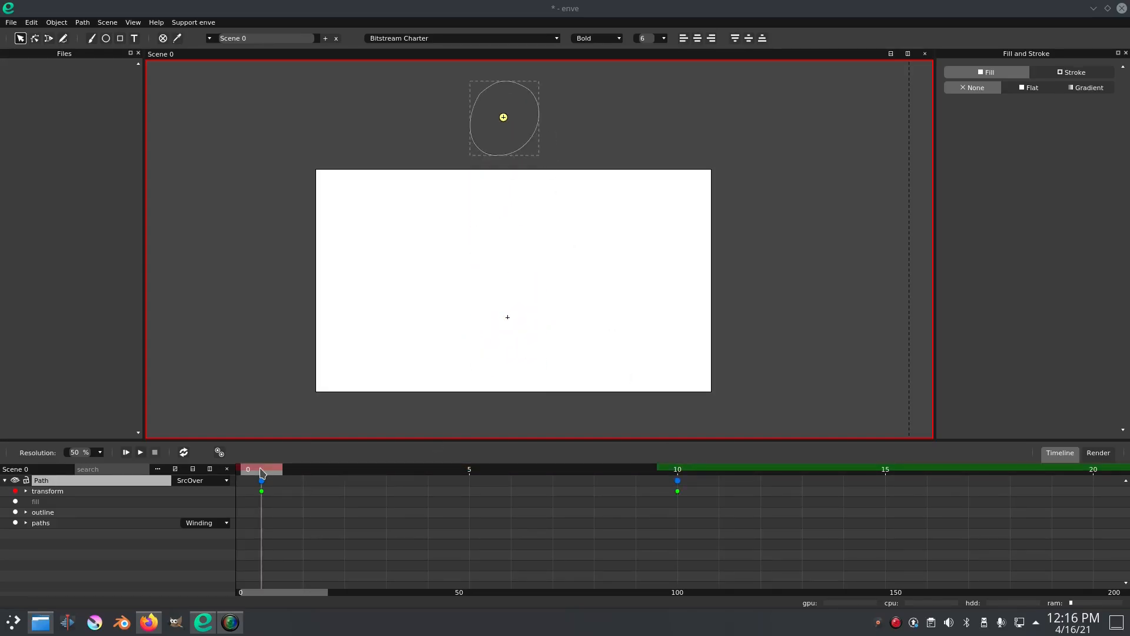
{"action": "left_click", "coordinate": [140, 452]}
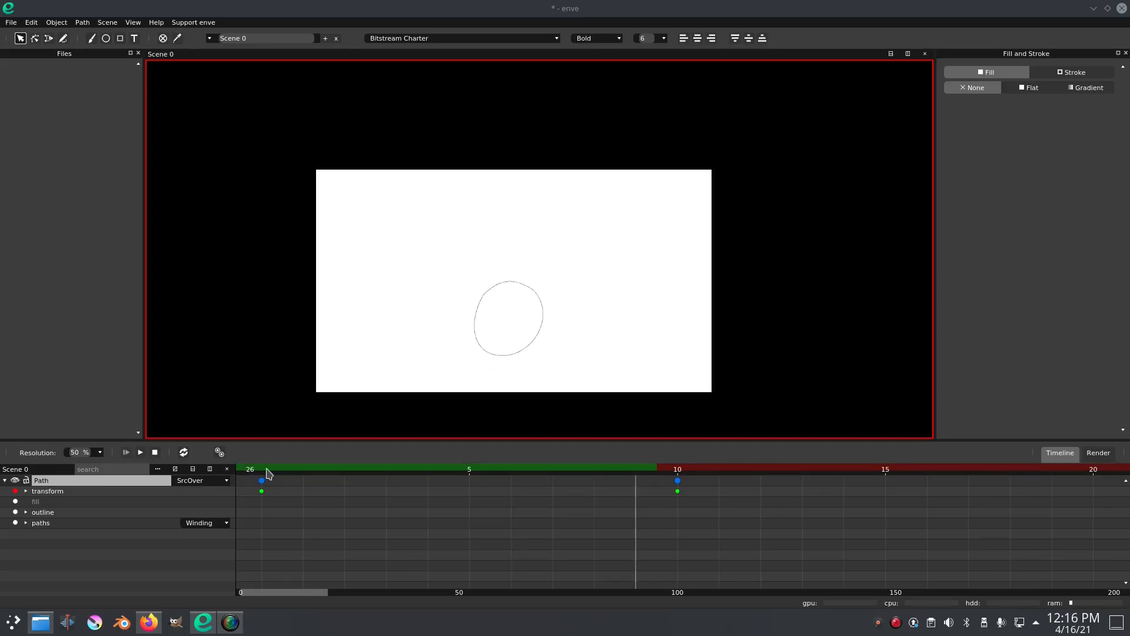
Move the round path's transform keyframe from frame 10 to frame 15 and stop the playback.
{"action": "left_click_drag", "start_coordinate": [678, 481], "coordinate": [830, 495]}
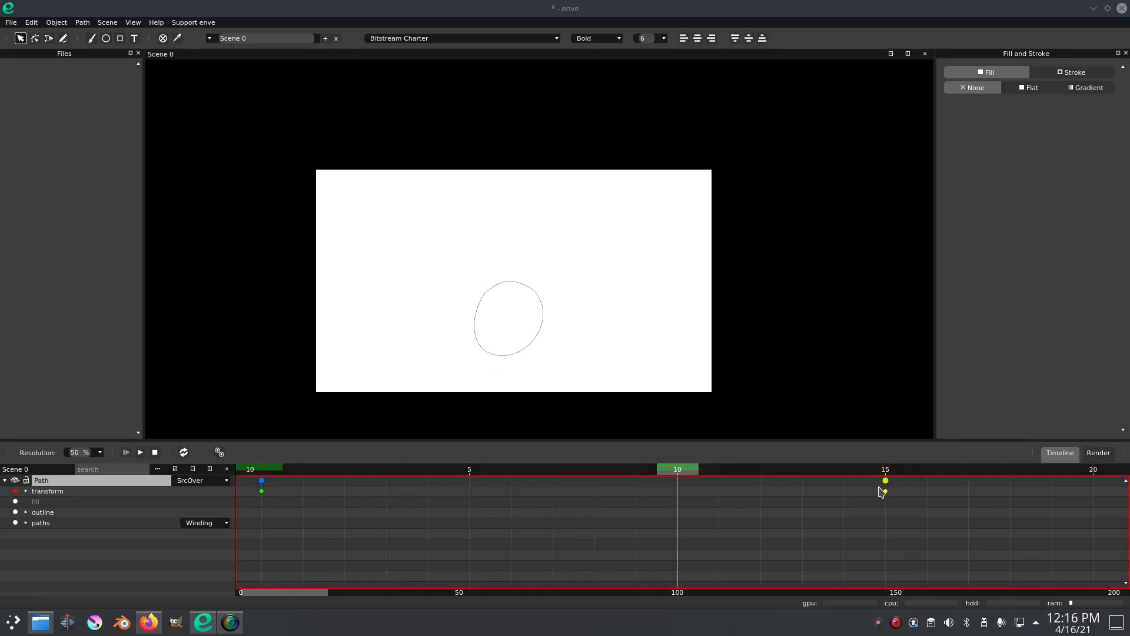
{"action": "left_click", "coordinate": [889, 471]}
{"action": "left_click_drag", "start_coordinate": [325, 590], "coordinate": [383, 591]}
{"action": "left_click_drag", "start_coordinate": [719, 471], "coordinate": [769, 474]}
{"action": "left_click", "coordinate": [525, 345]}
{"action": "key", "text": "Escape"}
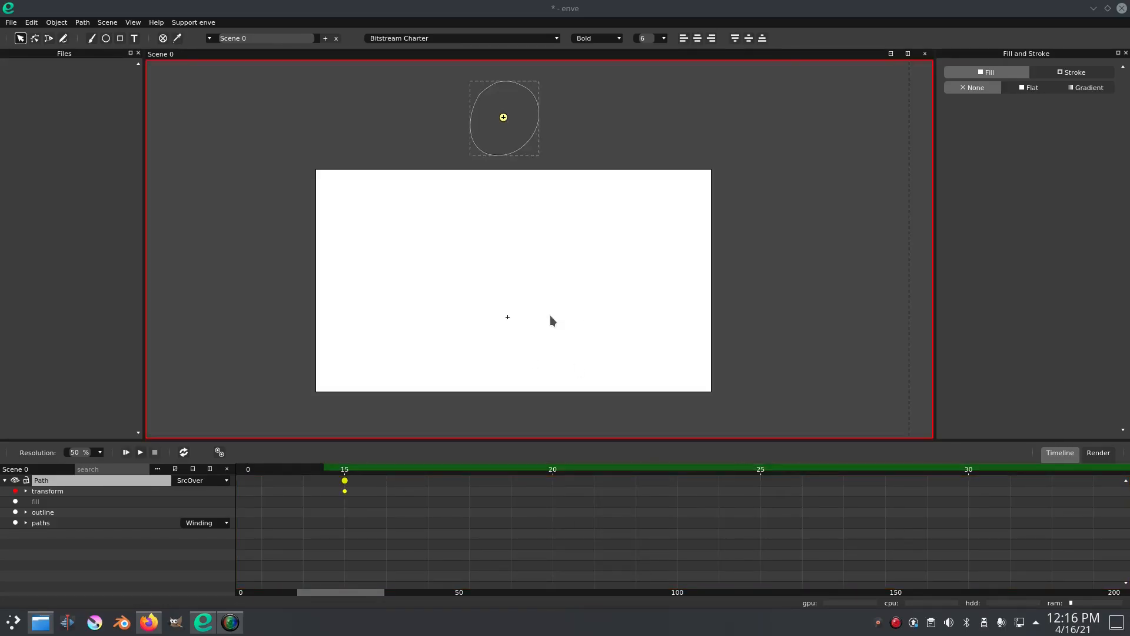
Try moving the round path across the canvas's lower edge at frame 25, preview the motion and delete that keyframe.
{"action": "left_click_drag", "start_coordinate": [364, 474], "coordinate": [771, 475]}
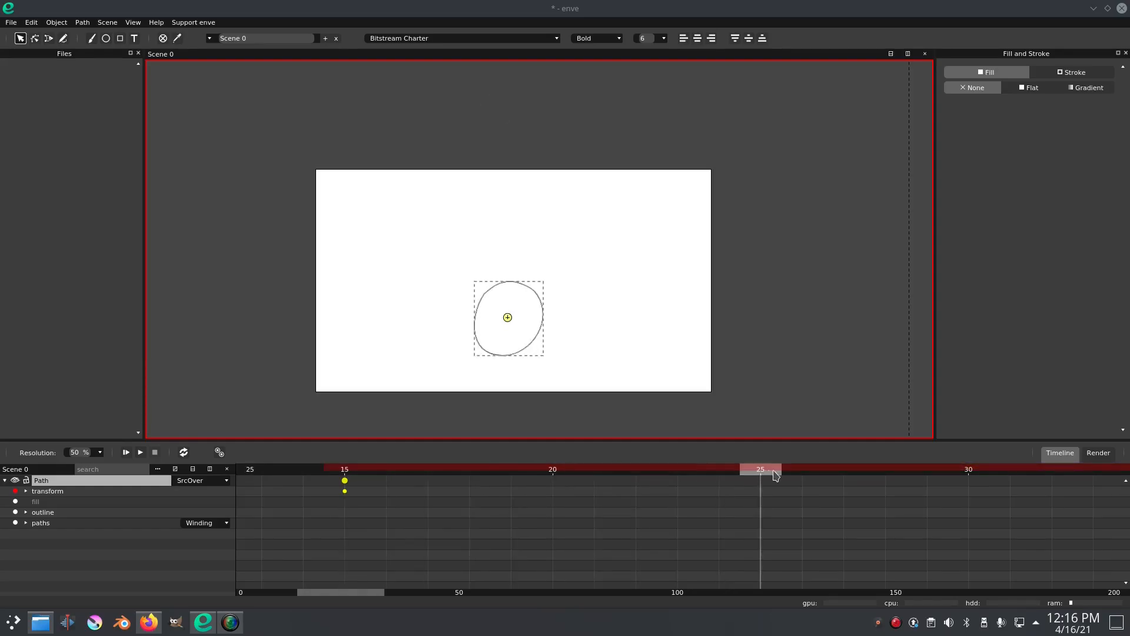
{"action": "left_click", "coordinate": [523, 352]}
{"action": "left_click_drag", "start_coordinate": [523, 353], "coordinate": [530, 414]}
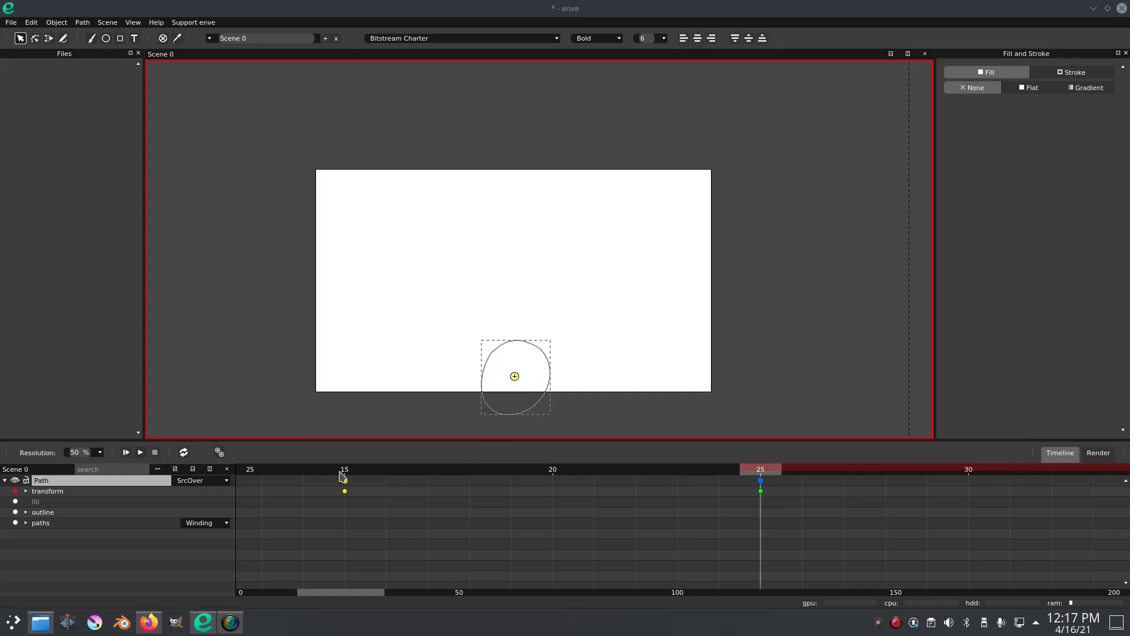
{"action": "key", "text": "space"}
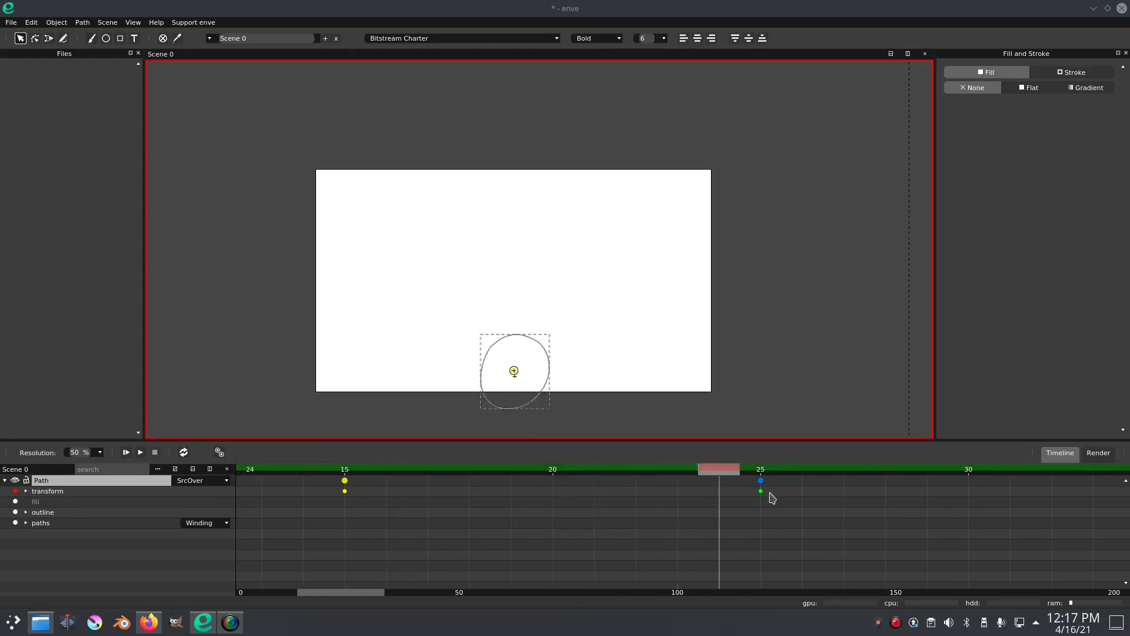
{"action": "key", "text": "space"}
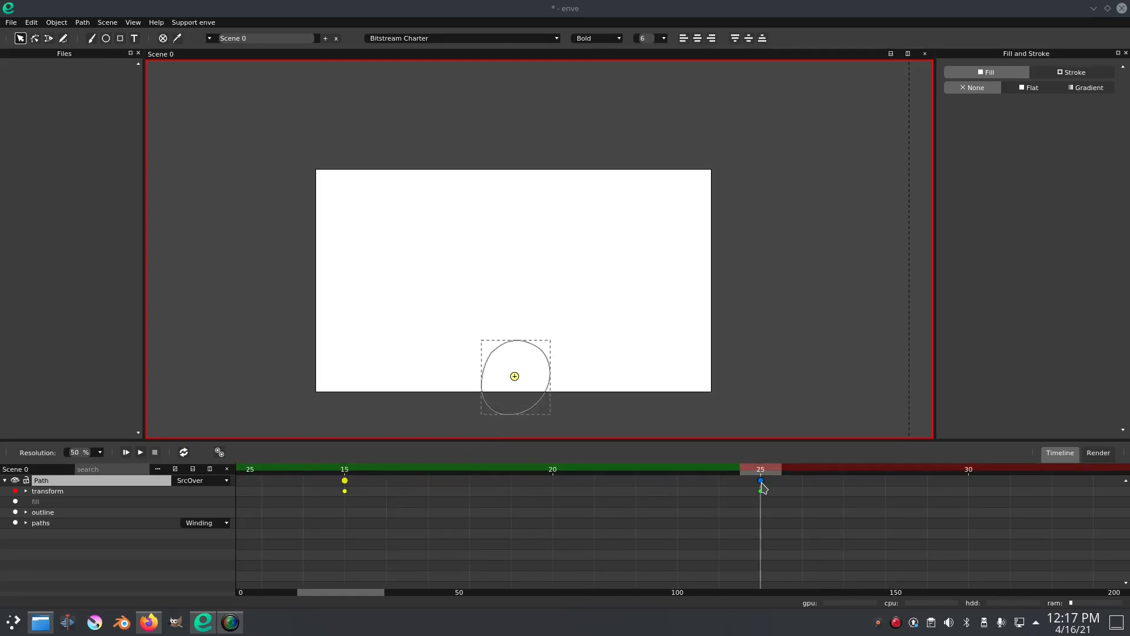
{"action": "key", "text": "Delete"}
At frame 25, move the round path down so that it overlaps the canvas's lower edge.
{"action": "left_click_drag", "start_coordinate": [345, 470], "coordinate": [749, 486]}
{"action": "left_click", "coordinate": [527, 348]}
{"action": "mouse_move", "coordinate": [529, 352]}
{"action": "left_mouse_down"}
{"action": "mouse_move", "coordinate": [532, 369]}
{"action": "mouse_move", "coordinate": [521, 352]}
{"action": "mouse_move", "coordinate": [562, 356]}
{"action": "mouse_move", "coordinate": [551, 383]}
{"action": "mouse_move", "coordinate": [535, 371]}
{"action": "mouse_move", "coordinate": [538, 351]}
{"action": "mouse_move", "coordinate": [536, 382]}
{"action": "mouse_move", "coordinate": [525, 354]}
{"action": "mouse_move", "coordinate": [542, 381]}
{"action": "mouse_move", "coordinate": [503, 359]}
{"action": "mouse_move", "coordinate": [553, 356]}
{"action": "mouse_move", "coordinate": [516, 330]}
{"action": "mouse_move", "coordinate": [543, 379]}
{"action": "mouse_move", "coordinate": [538, 363]}
{"action": "left_mouse_up"}
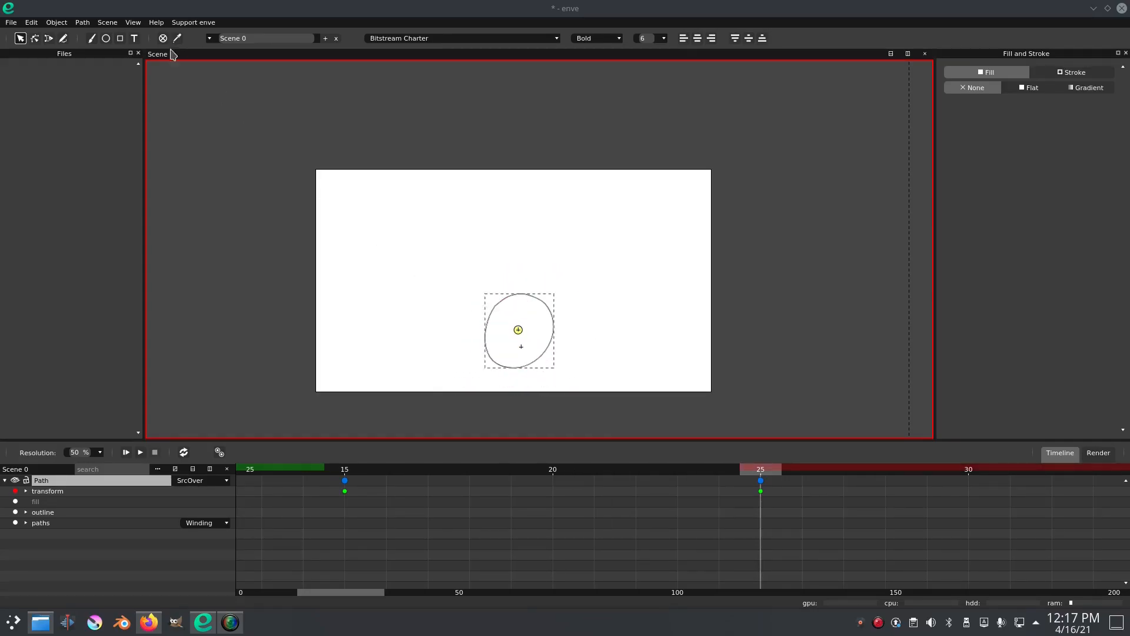
{"action": "left_click", "coordinate": [32, 23]}
{"action": "left_click", "coordinate": [563, 240]}
{"action": "left_click_drag", "start_coordinate": [540, 356], "coordinate": [547, 408]}
Scrub through the timeline from frame 0 onward to preview the round path's downward motion.
{"action": "left_click_drag", "start_coordinate": [316, 471], "coordinate": [491, 491]}
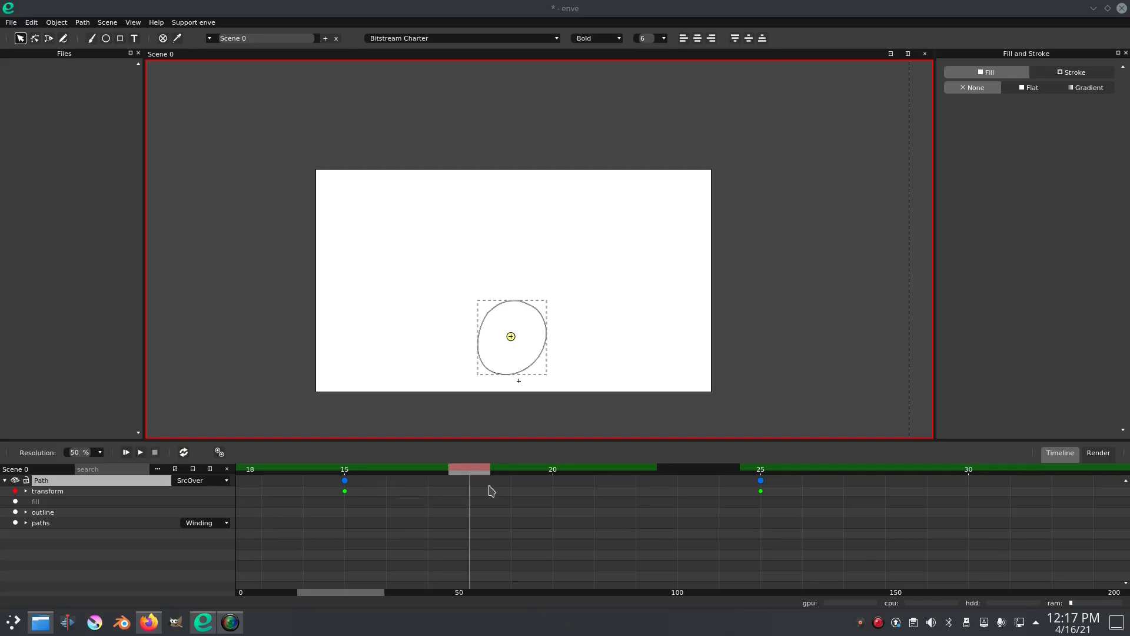
{"action": "left_click_drag", "start_coordinate": [353, 593], "coordinate": [289, 593]}
{"action": "left_click_drag", "start_coordinate": [269, 477], "coordinate": [932, 505]}
{"action": "left_click", "coordinate": [933, 505]}
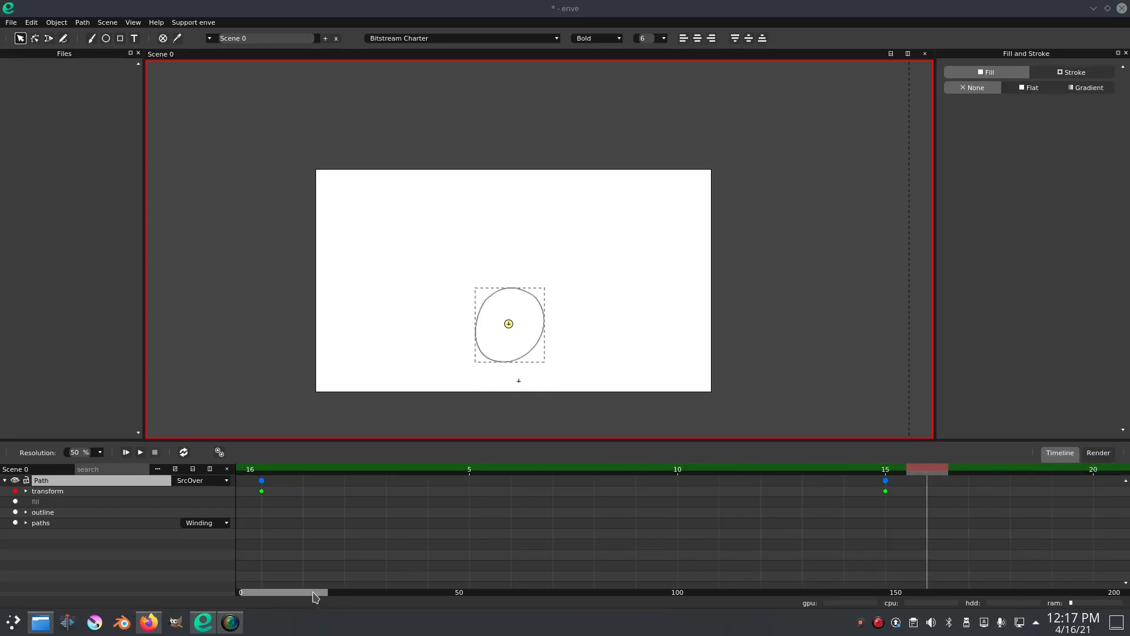
{"action": "left_click_drag", "start_coordinate": [325, 600], "coordinate": [417, 572]}
At frame 25, nudge the round path slightly left to straighten its fall, checking the motion from frame 15.
{"action": "left_click_drag", "start_coordinate": [469, 473], "coordinate": [875, 484]}
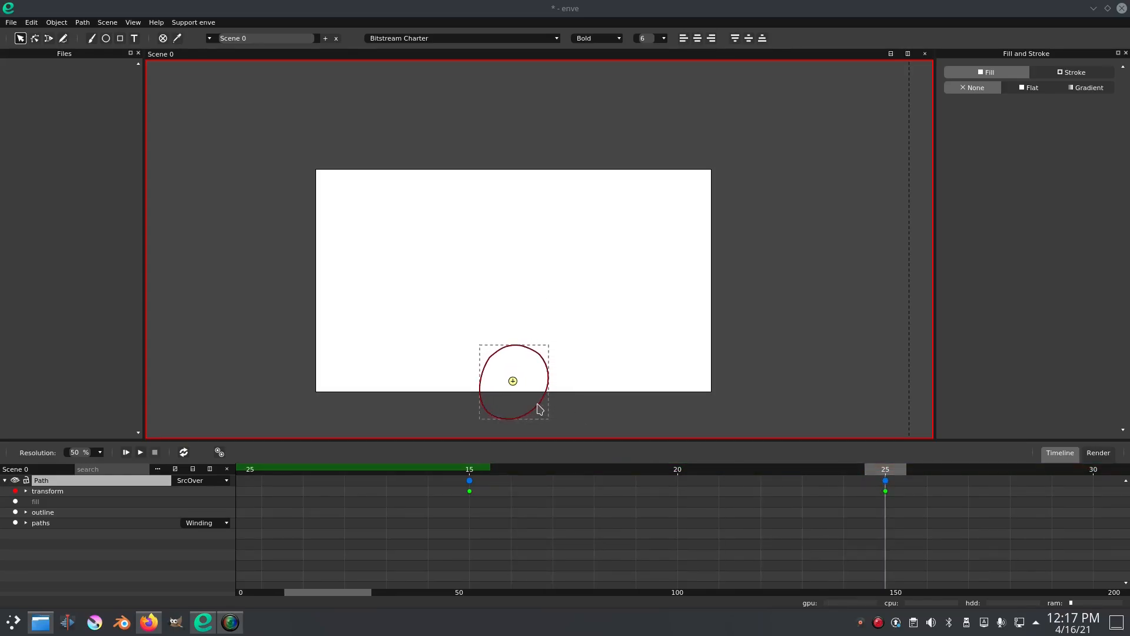
{"action": "left_click_drag", "start_coordinate": [454, 470], "coordinate": [894, 499]}
{"action": "left_click_drag", "start_coordinate": [535, 412], "coordinate": [529, 412]}
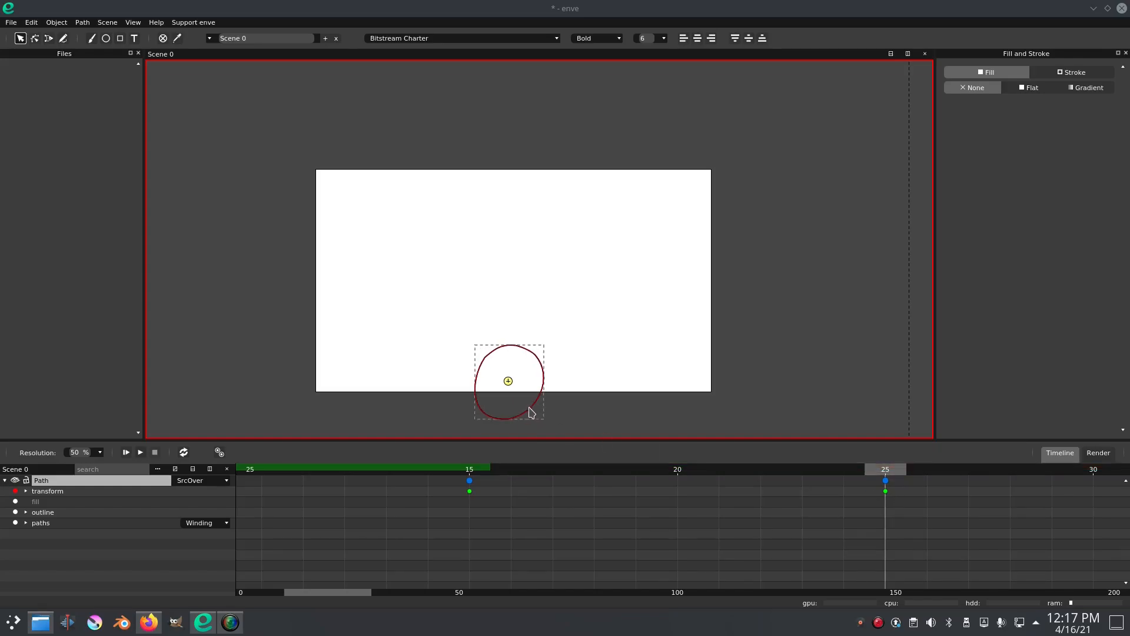
{"action": "left_click_drag", "start_coordinate": [455, 469], "coordinate": [888, 491]}
At frame 35, move the round path up inside the canvas and shift that transform keyframe to frame 40.
{"action": "left_click_drag", "start_coordinate": [365, 593], "coordinate": [413, 594]}
{"action": "left_click_drag", "start_coordinate": [494, 475], "coordinate": [836, 483]}
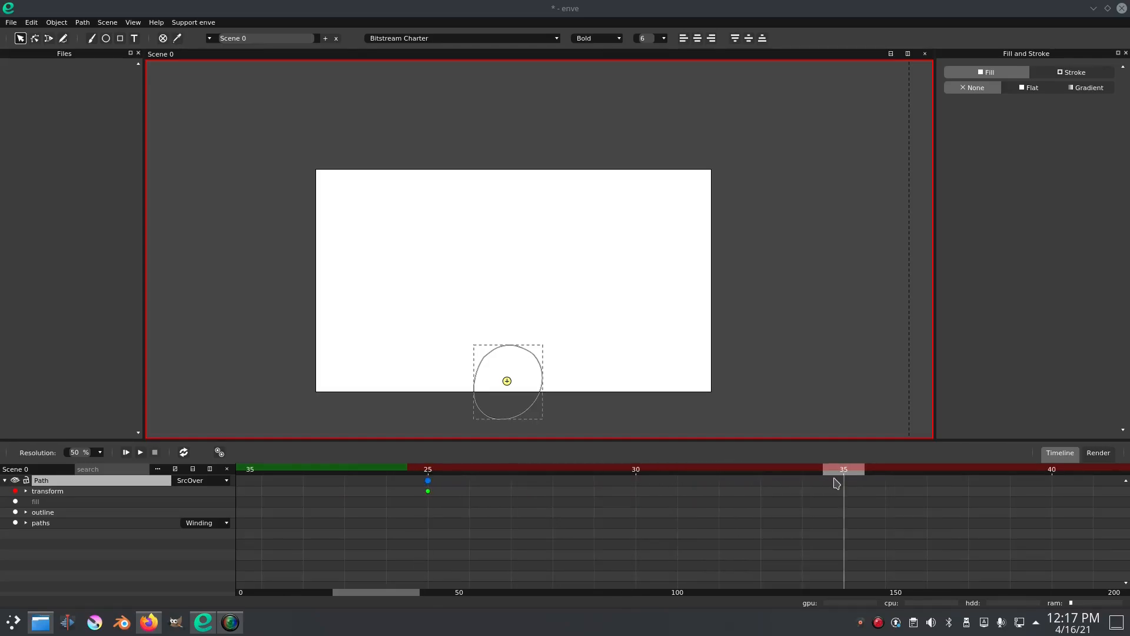
{"action": "left_click_drag", "start_coordinate": [532, 410], "coordinate": [535, 367]}
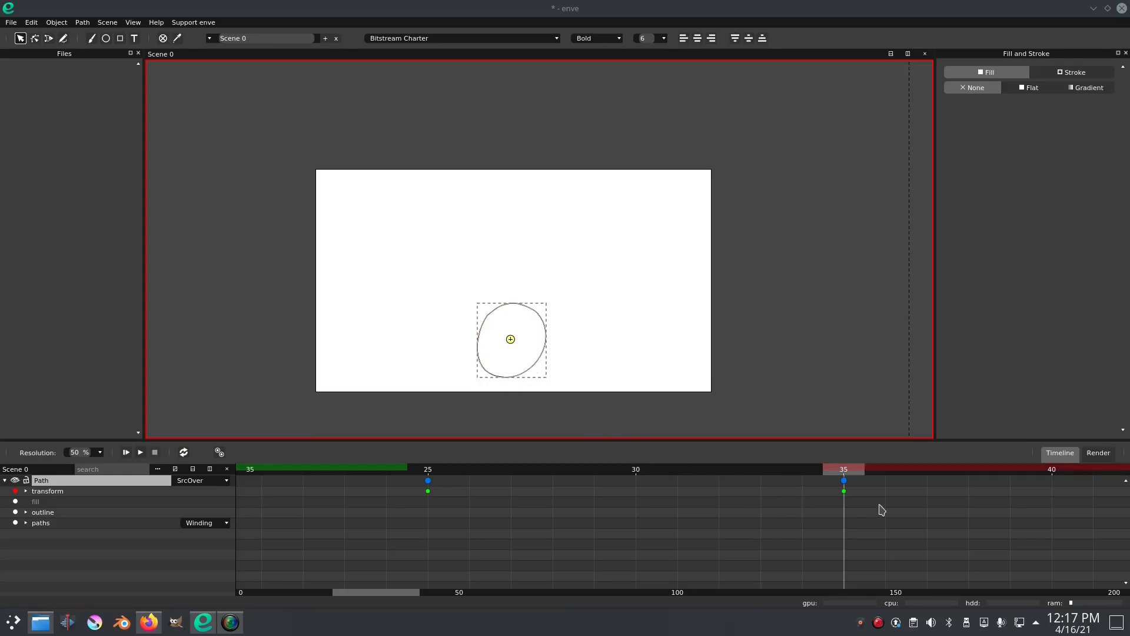
{"action": "left_click_drag", "start_coordinate": [844, 494], "coordinate": [1052, 493]}
Preview the motion and place a copy of the frame 25 transform keyframe at frame 35.
{"action": "left_click", "coordinate": [344, 469]}
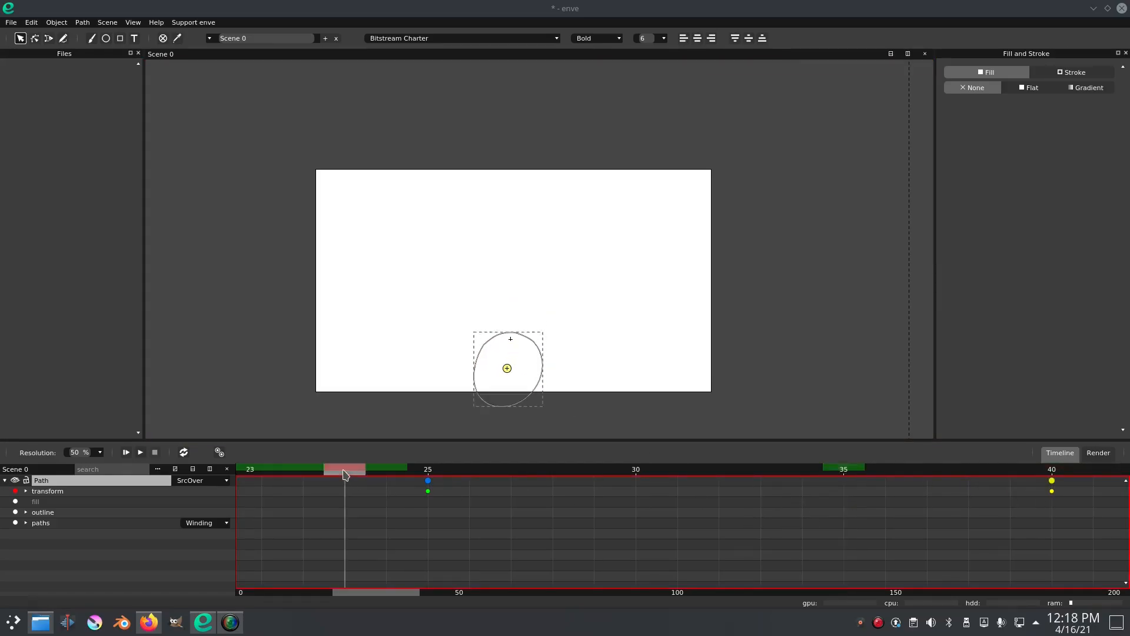
{"action": "key", "text": "space"}
{"action": "left_click_drag", "start_coordinate": [361, 475], "coordinate": [833, 499]}
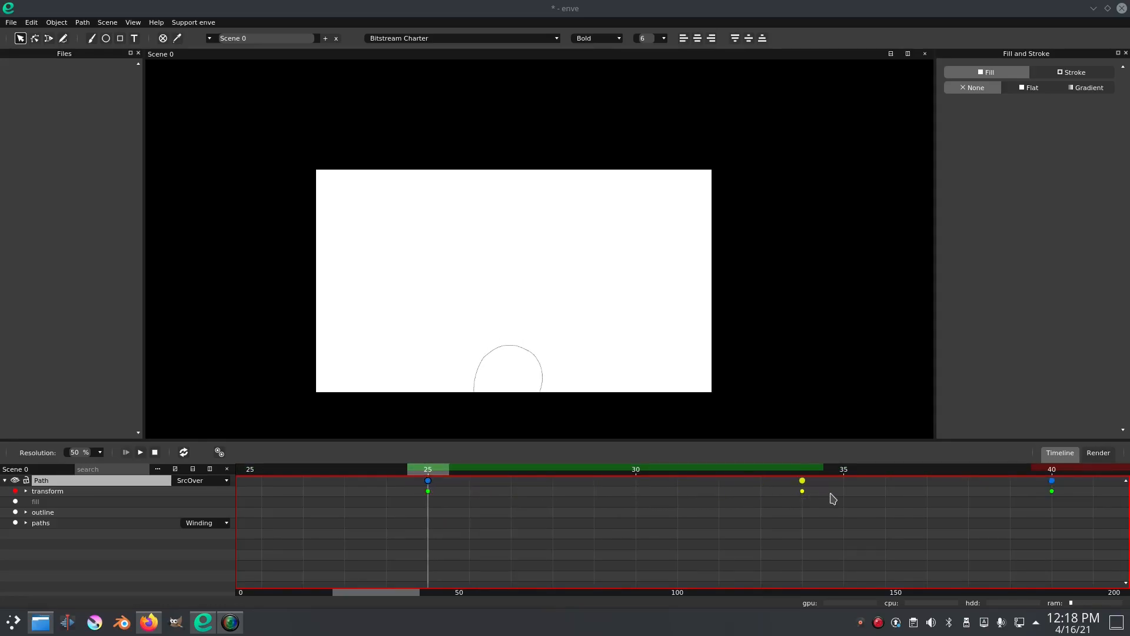
{"action": "left_click_drag", "start_coordinate": [415, 595], "coordinate": [428, 595]}
{"action": "left_click_drag", "start_coordinate": [323, 492], "coordinate": [708, 490]}
At frame 35, nudge the round path slightly down over the canvas's lower edge.
{"action": "left_click", "coordinate": [542, 377]}
{"action": "key", "text": "Escape"}
{"action": "left_click", "coordinate": [719, 471]}
{"action": "left_click", "coordinate": [541, 384]}
{"action": "left_click_drag", "start_coordinate": [541, 383], "coordinate": [543, 389]}
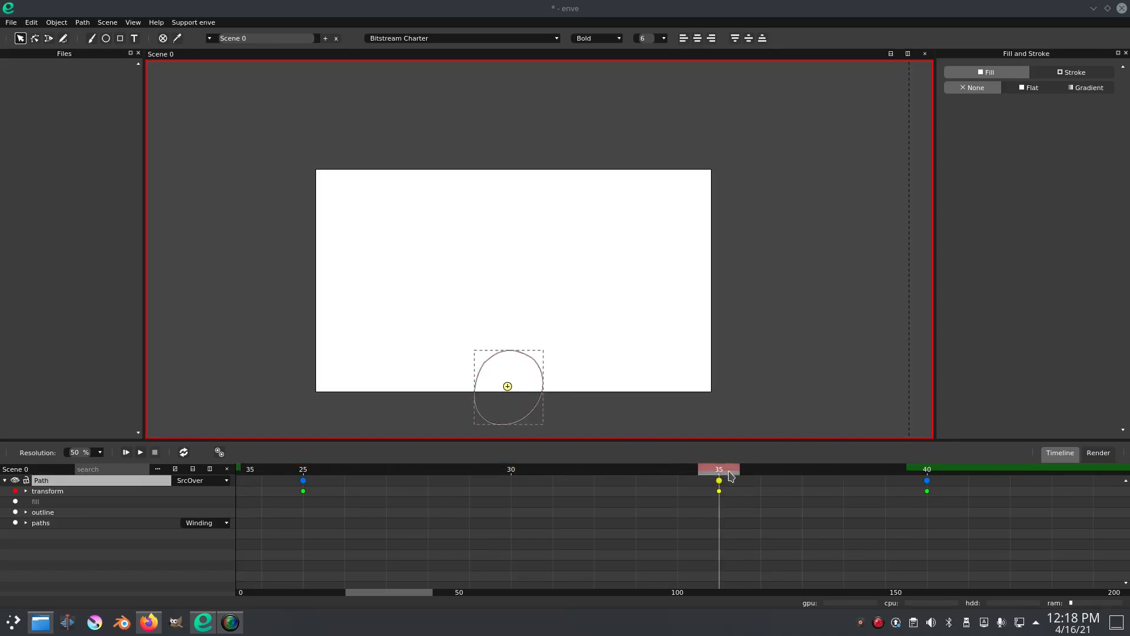
At frame 50, move the round path further up and slightly right to continue its rebound.
{"action": "left_click_drag", "start_coordinate": [722, 475], "coordinate": [923, 481]}
{"action": "left_click_drag", "start_coordinate": [406, 594], "coordinate": [471, 596]}
{"action": "left_click_drag", "start_coordinate": [310, 469], "coordinate": [722, 477]}
{"action": "left_click_drag", "start_coordinate": [538, 364], "coordinate": [553, 334]}
Return to the start of the timeline and scrub through the opening frames to check the fall.
{"action": "left_click_drag", "start_coordinate": [474, 600], "coordinate": [297, 583]}
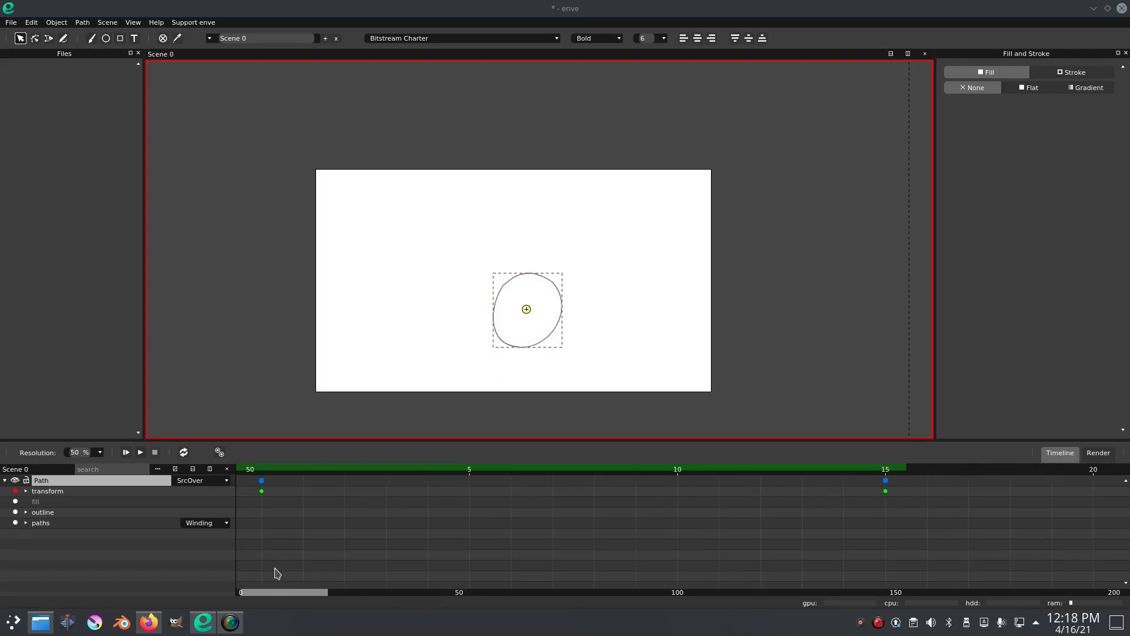
{"action": "left_click", "coordinate": [281, 471]}
{"action": "left_click_drag", "start_coordinate": [302, 484], "coordinate": [566, 494]}
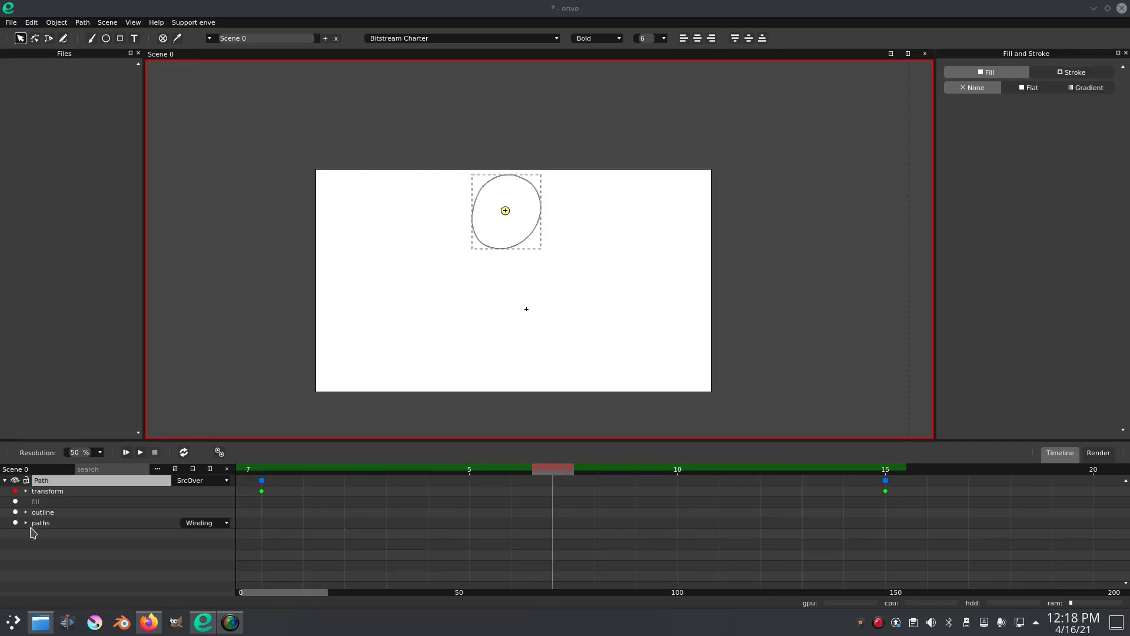
At frame 0, turn on keyframing for the paths property and reshape the round path's nodes into a narrow upright oval.
{"action": "left_click", "coordinate": [261, 471]}
{"action": "left_click", "coordinate": [15, 523]}
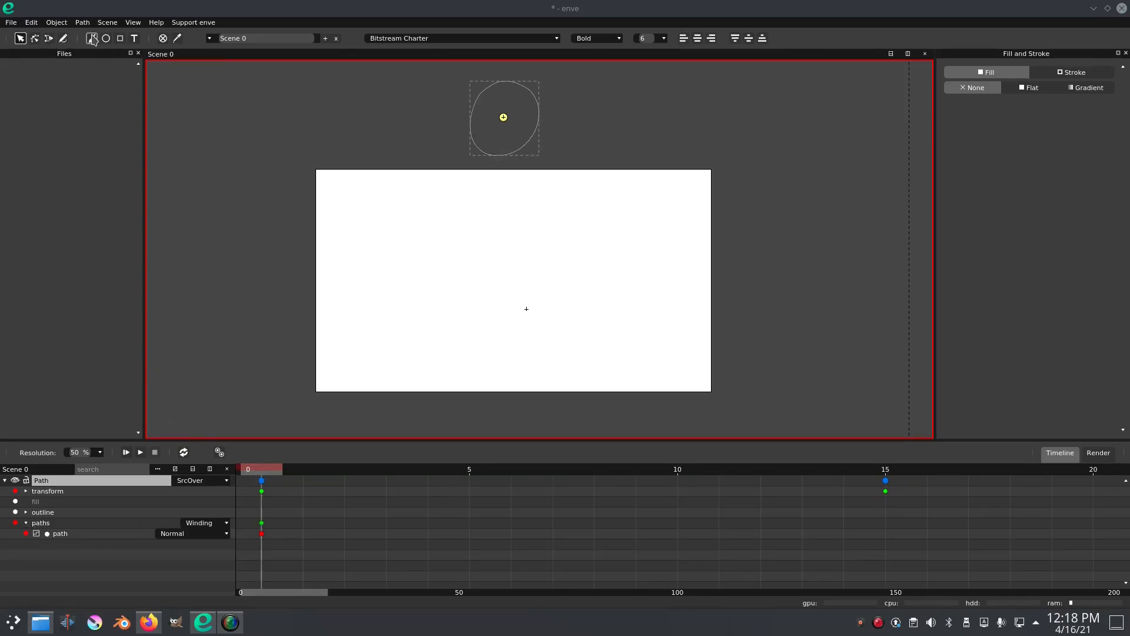
{"action": "left_click", "coordinate": [35, 39]}
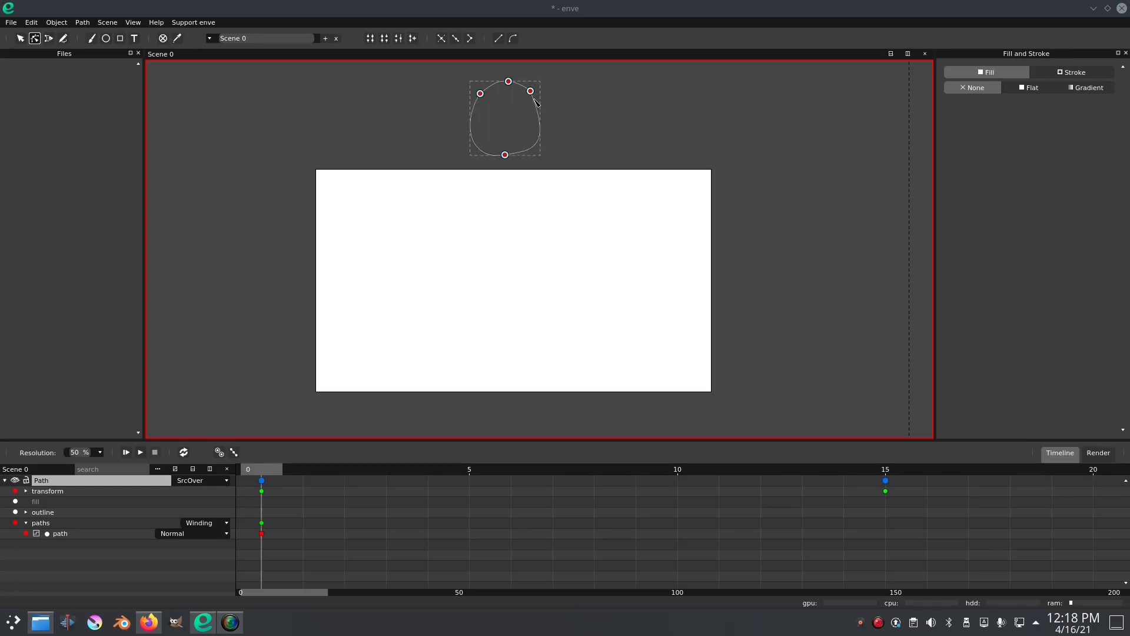
{"action": "scroll", "coordinate": [531, 91], "scroll_direction": "up", "scroll_amount": 5}
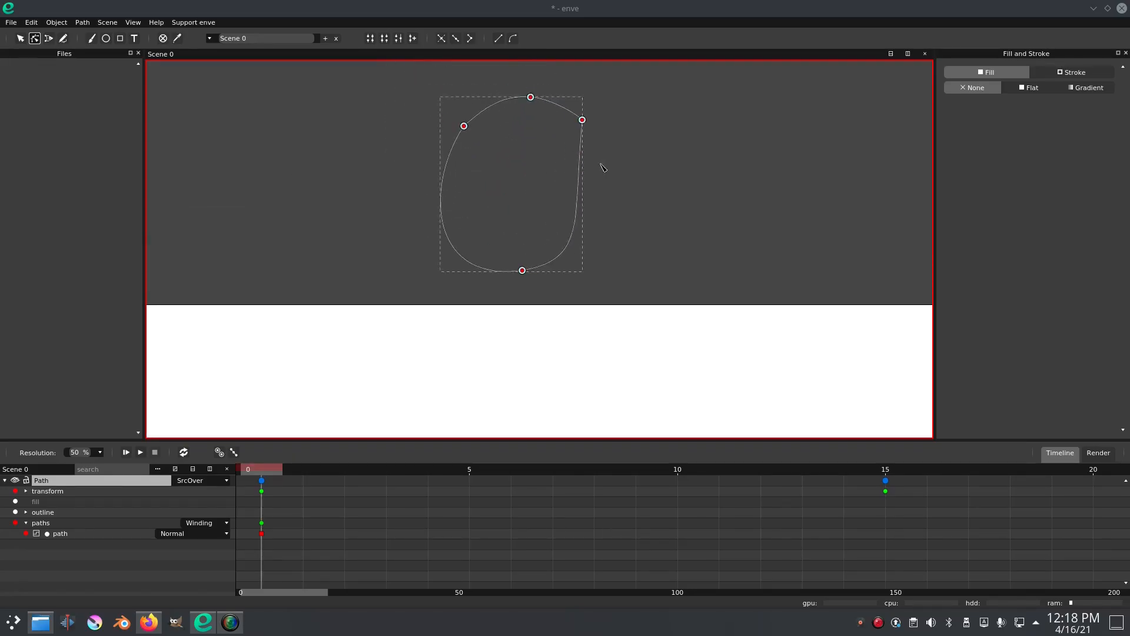
{"action": "mouse_move", "coordinate": [585, 123]}
{"action": "left_mouse_down"}
{"action": "mouse_move", "coordinate": [580, 134]}
{"action": "mouse_move", "coordinate": [572, 113]}
{"action": "left_mouse_up"}
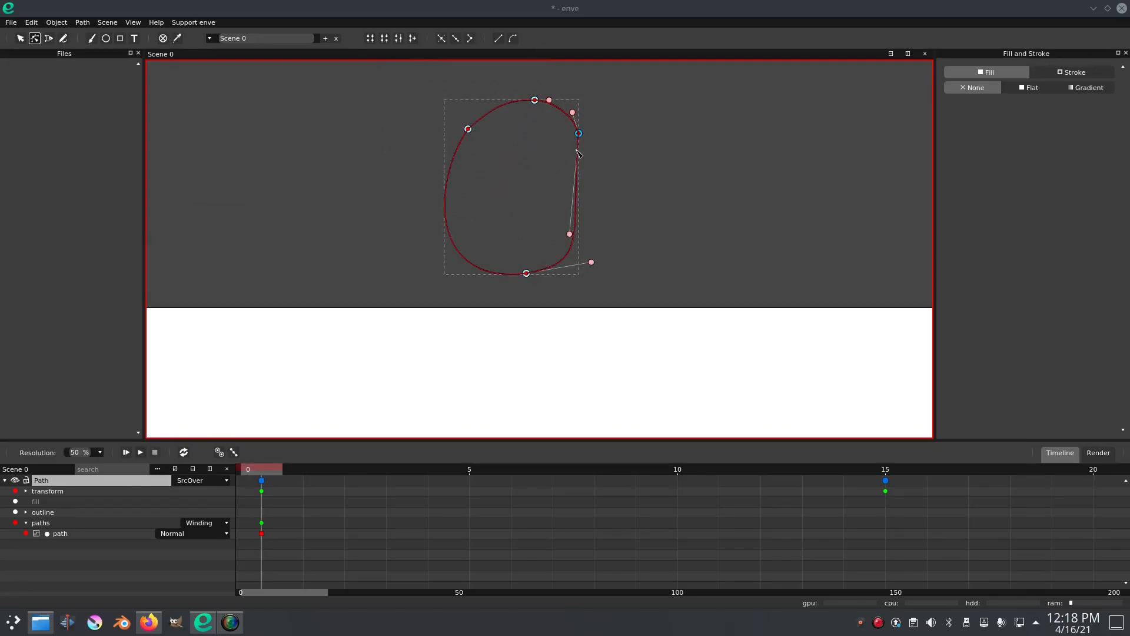
{"action": "left_click_drag", "start_coordinate": [570, 235], "coordinate": [598, 178]}
{"action": "left_click_drag", "start_coordinate": [465, 141], "coordinate": [468, 139]}
{"action": "left_click_drag", "start_coordinate": [434, 184], "coordinate": [473, 200]}
{"action": "left_click_drag", "start_coordinate": [473, 107], "coordinate": [478, 106]}
{"action": "left_click_drag", "start_coordinate": [468, 199], "coordinate": [458, 162]}
{"action": "left_click_drag", "start_coordinate": [439, 282], "coordinate": [442, 279]}
Scrub forward from frame 0 to check the oval's fall into the canvas.
{"action": "left_click_drag", "start_coordinate": [265, 472], "coordinate": [511, 476]}
{"action": "scroll", "coordinate": [579, 366], "scroll_direction": "down", "scroll_amount": 12}
{"action": "left_click_drag", "start_coordinate": [589, 379], "coordinate": [582, 195]}
{"action": "scroll", "coordinate": [571, 265], "scroll_direction": "up", "scroll_amount": 5}
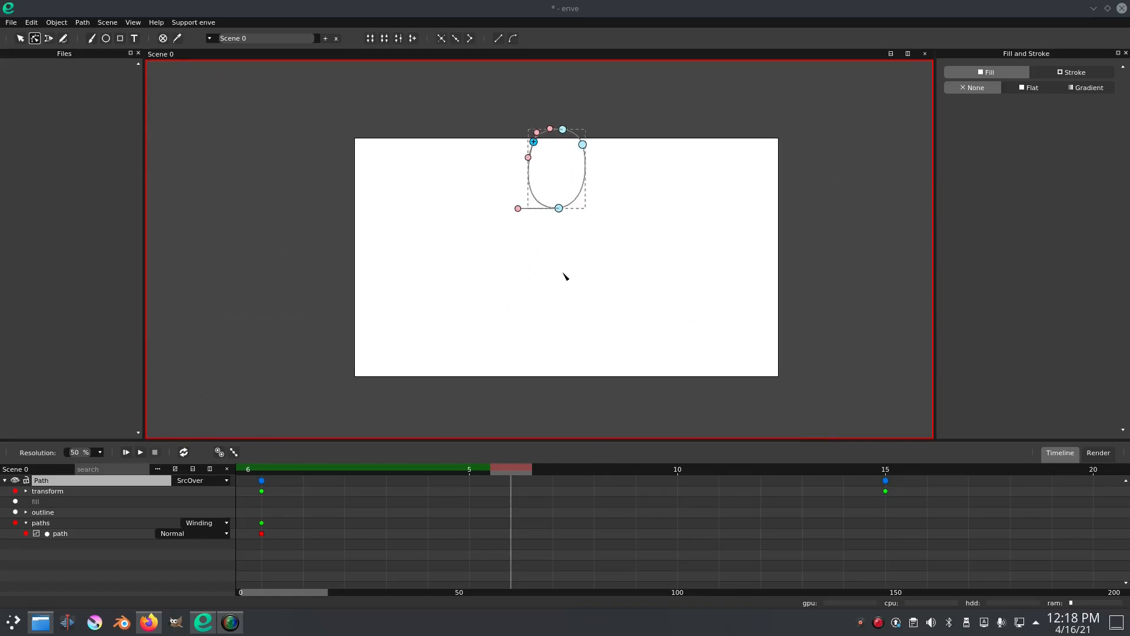
{"action": "left_click_drag", "start_coordinate": [513, 472], "coordinate": [1011, 476]}
{"action": "left_click_drag", "start_coordinate": [321, 593], "coordinate": [378, 594]}
At frame 22, raise the oval's bottom node to the canvas's lower edge and lower both side nodes for an egg shape.
{"action": "left_click", "coordinate": [549, 475]}
{"action": "left_click_drag", "start_coordinate": [549, 475], "coordinate": [626, 477]}
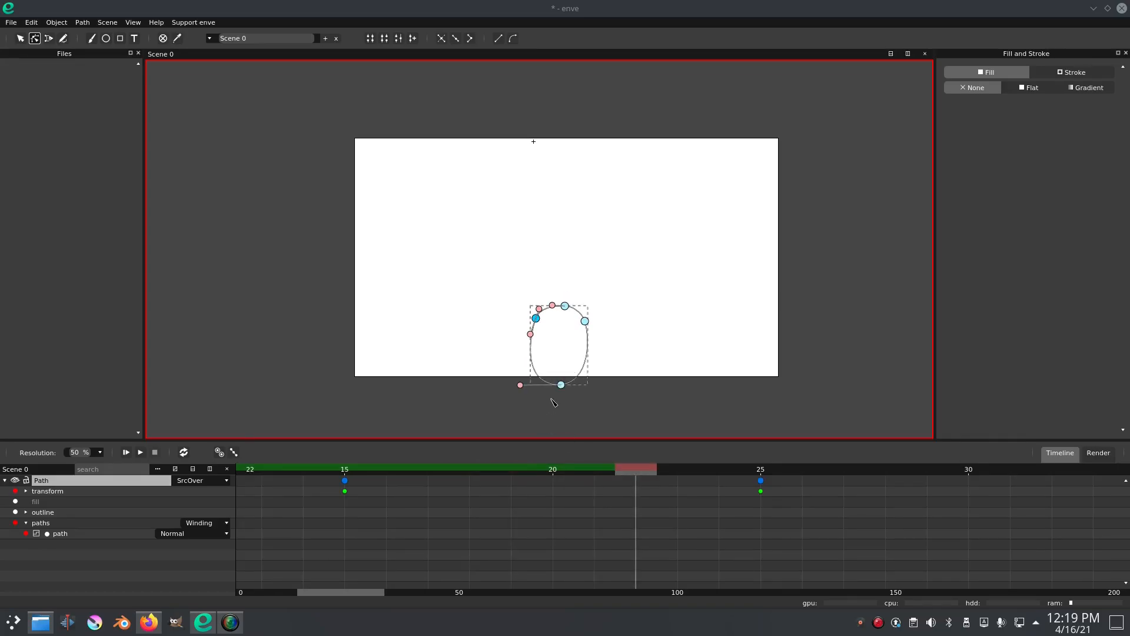
{"action": "scroll", "coordinate": [553, 402], "scroll_direction": "up", "scroll_amount": 3}
{"action": "left_click_drag", "start_coordinate": [573, 385], "coordinate": [507, 406]}
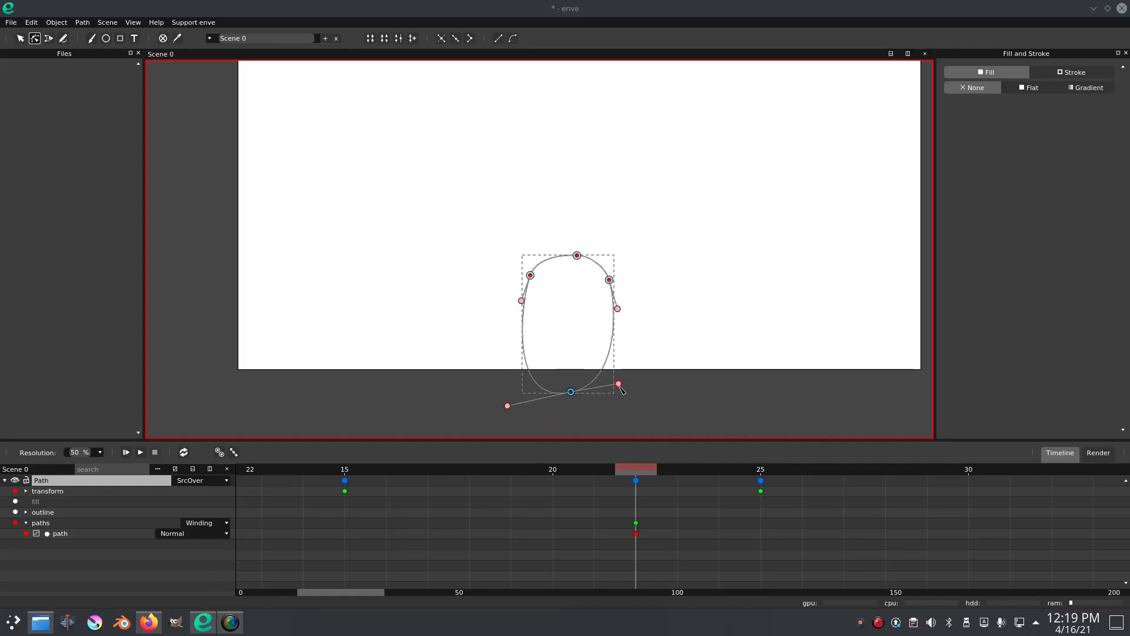
{"action": "left_click_drag", "start_coordinate": [572, 393], "coordinate": [574, 372]}
{"action": "left_click_drag", "start_coordinate": [530, 275], "coordinate": [531, 295]}
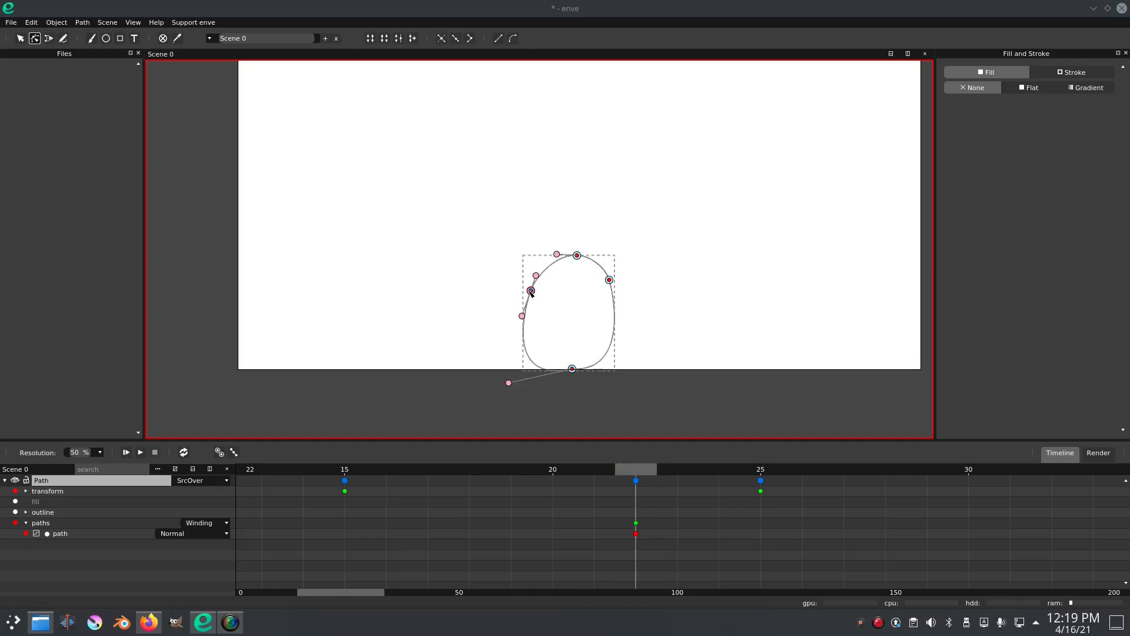
{"action": "left_click_drag", "start_coordinate": [610, 281], "coordinate": [615, 301]}
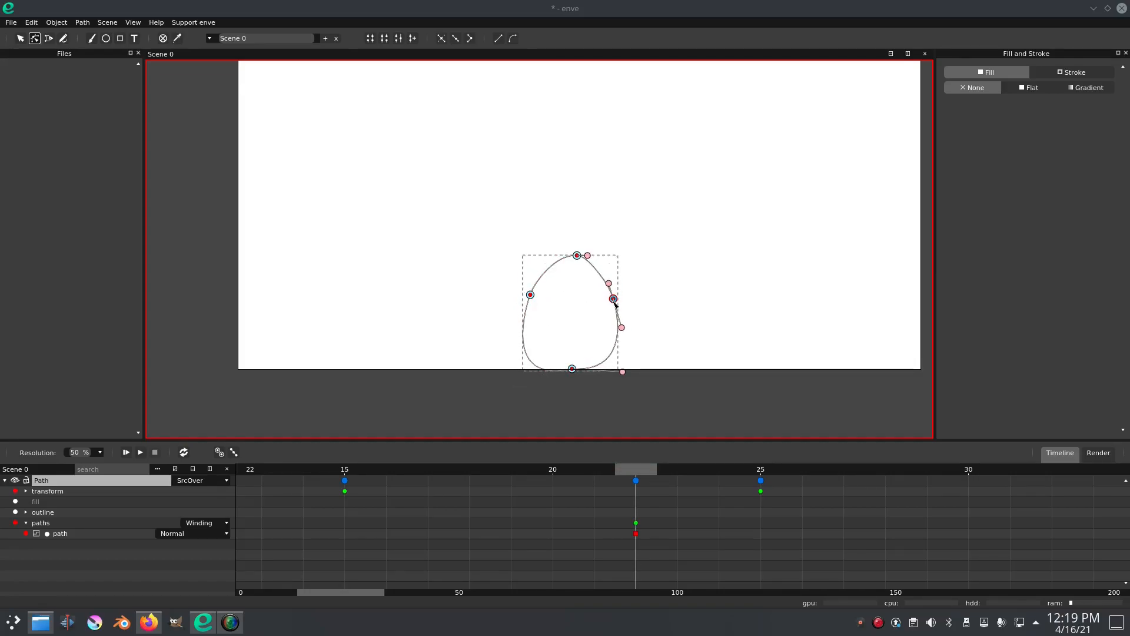
Duplicate the frame 0 paths keyframe and place the copy at frame 20, checking the deformation by scrubbing.
{"action": "left_click_drag", "start_coordinate": [374, 469], "coordinate": [429, 471]}
{"action": "left_click_drag", "start_coordinate": [360, 592], "coordinate": [282, 592]}
{"action": "left_click", "coordinate": [263, 523]}
{"action": "key", "text": "shift+d"}
{"action": "left_click_drag", "start_coordinate": [310, 593], "coordinate": [371, 591]}
{"action": "left_click_drag", "start_coordinate": [291, 472], "coordinate": [554, 491]}
{"action": "left_click_drag", "start_coordinate": [346, 531], "coordinate": [477, 537]}
{"action": "left_click_drag", "start_coordinate": [378, 478], "coordinate": [533, 504]}
{"action": "left_click_drag", "start_coordinate": [470, 534], "coordinate": [516, 540]}
Retime the squash by trying the copied keyframe at frame 21, moving the egg-shape keyframe to frame 23 and returning the copy to frame 20.
{"action": "left_click_drag", "start_coordinate": [417, 471], "coordinate": [554, 493]}
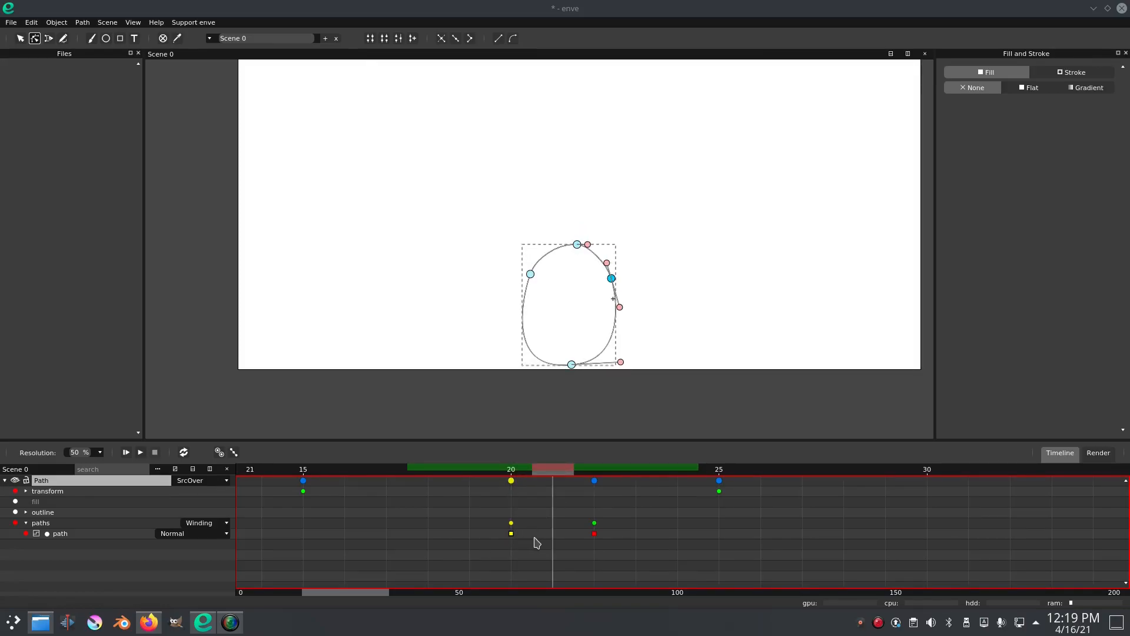
{"action": "left_click_drag", "start_coordinate": [511, 534], "coordinate": [553, 534]}
{"action": "left_click_drag", "start_coordinate": [465, 475], "coordinate": [595, 478]}
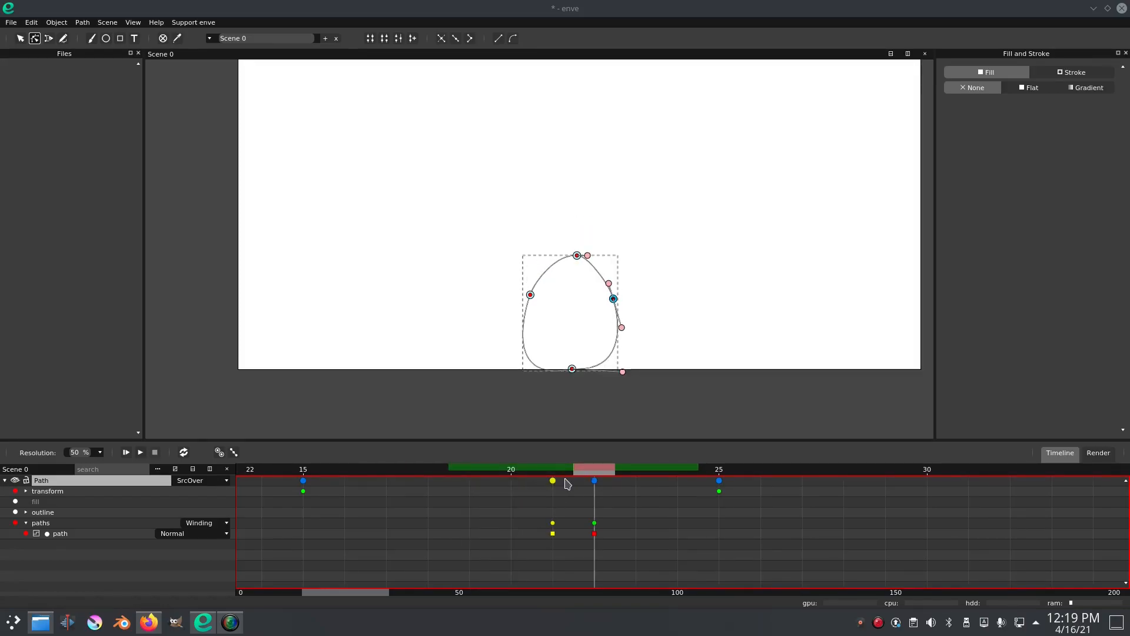
{"action": "left_click_drag", "start_coordinate": [596, 534], "coordinate": [658, 544]}
{"action": "mouse_move", "coordinate": [533, 478]}
{"action": "left_mouse_down"}
{"action": "mouse_move", "coordinate": [594, 477]}
{"action": "mouse_move", "coordinate": [553, 477]}
{"action": "left_mouse_up"}
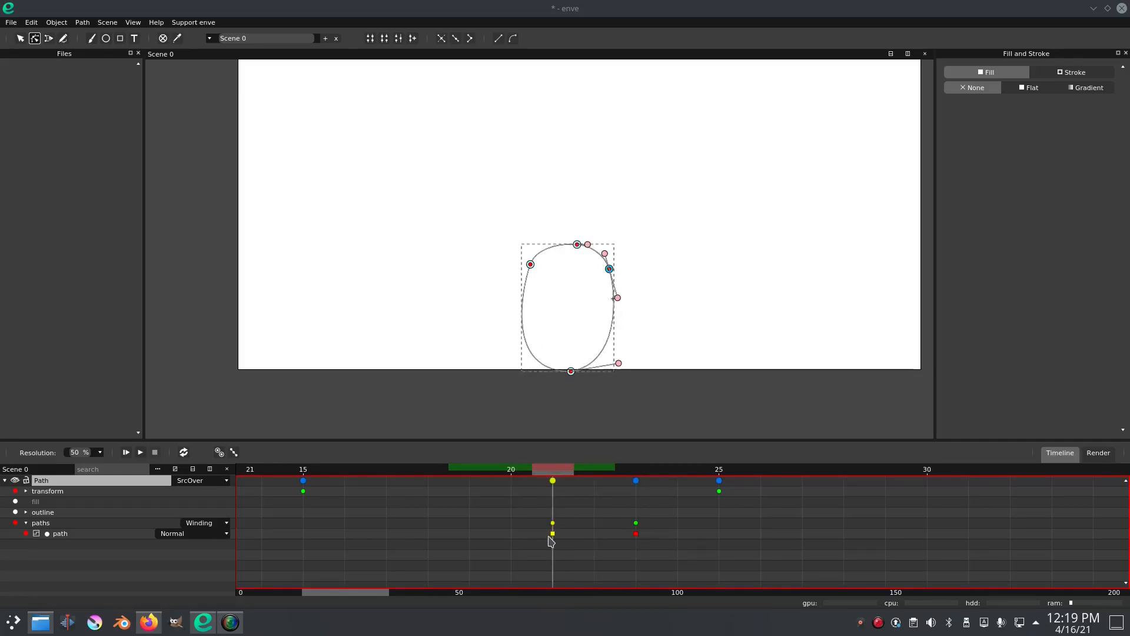
{"action": "left_click_drag", "start_coordinate": [550, 537], "coordinate": [533, 537]}
Flatten the path into a wide dome at frame 26 and align its bottom node with the canvas's lower edge at frame 23.
{"action": "left_click_drag", "start_coordinate": [459, 486], "coordinate": [737, 515]}
{"action": "left_click_drag", "start_coordinate": [572, 404], "coordinate": [572, 371]}
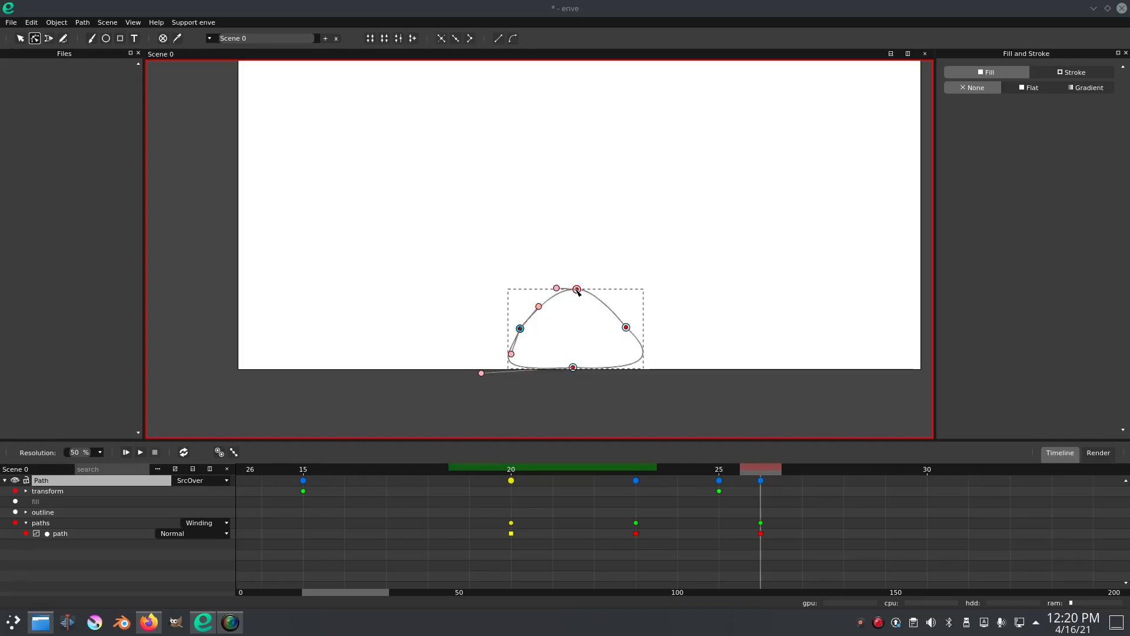
{"action": "left_click_drag", "start_coordinate": [578, 470], "coordinate": [656, 493]}
{"action": "left_click_drag", "start_coordinate": [572, 380], "coordinate": [572, 369]}
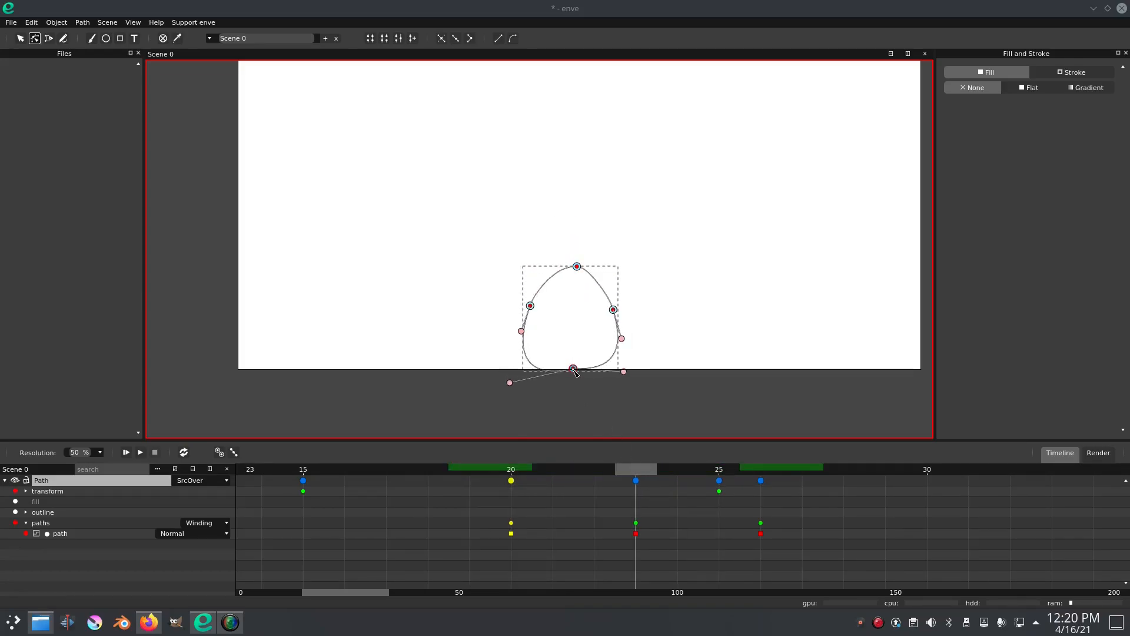
At frames 24, 25 and 22, align the path's bottom node with the canvas's lower edge.
{"action": "left_click_drag", "start_coordinate": [481, 475], "coordinate": [683, 478]}
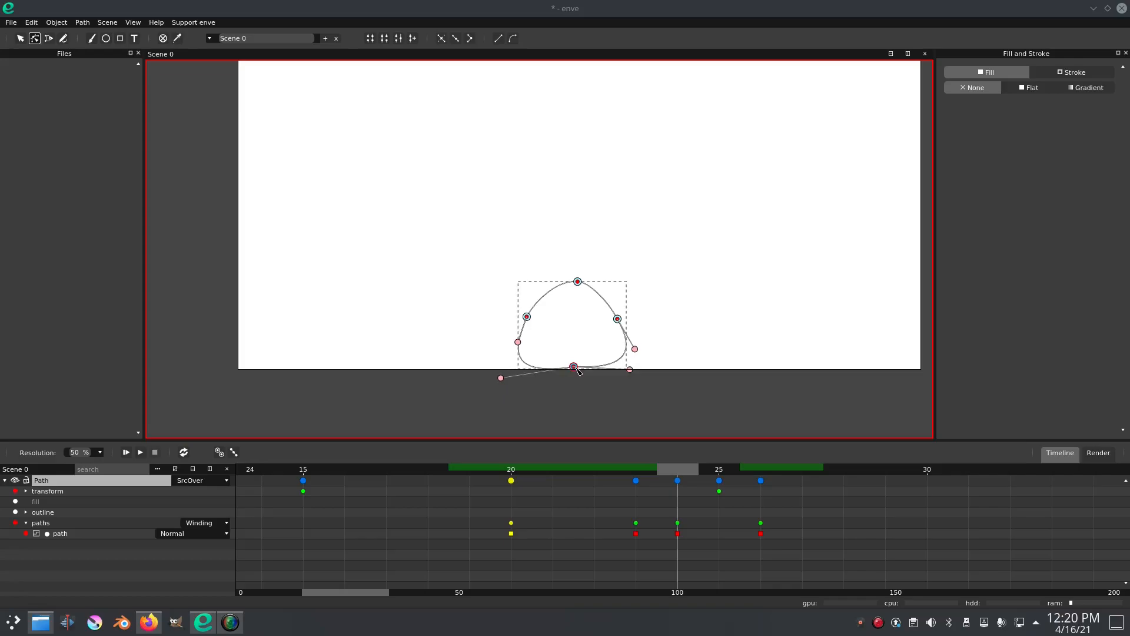
{"action": "left_click_drag", "start_coordinate": [688, 481], "coordinate": [716, 475]}
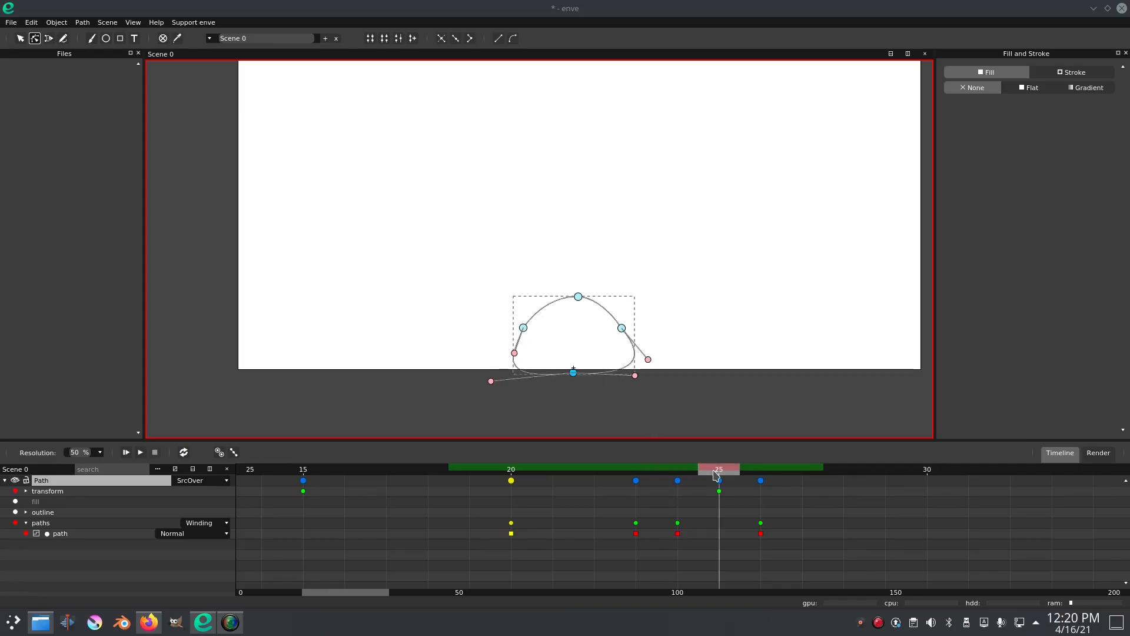
{"action": "left_click_drag", "start_coordinate": [510, 474], "coordinate": [582, 478]}
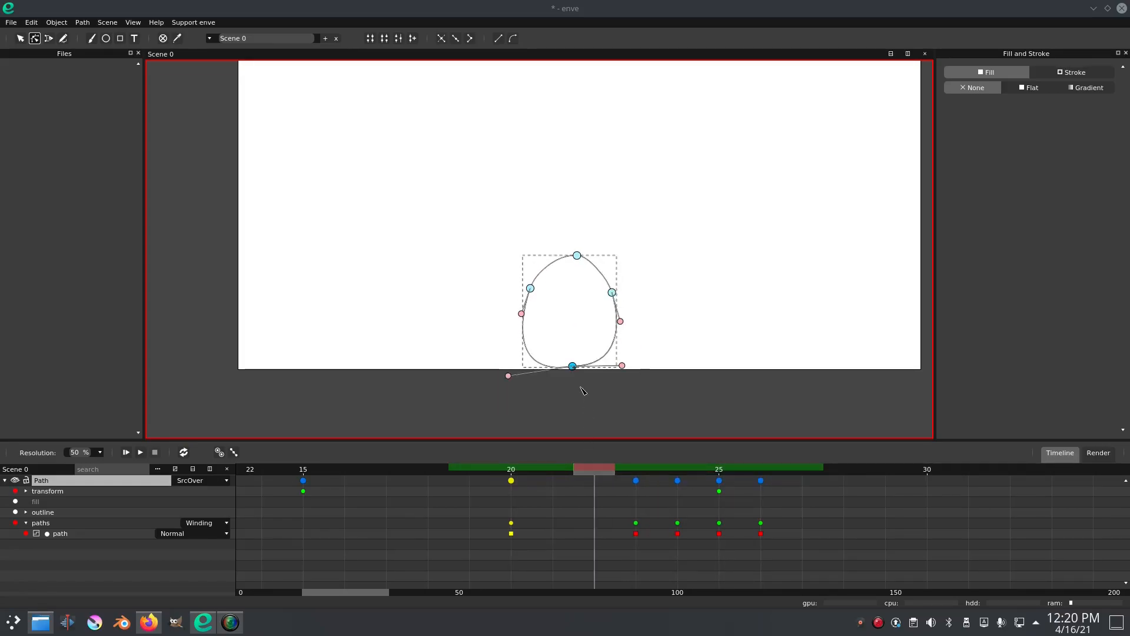
{"action": "left_click_drag", "start_coordinate": [574, 370], "coordinate": [574, 372]}
At frame 32, lower the dome's top node, raise its bottom node to the canvas edge and move that paths keyframe to frame 35.
{"action": "left_click_drag", "start_coordinate": [522, 475], "coordinate": [964, 484]}
{"action": "left_click_drag", "start_coordinate": [375, 600], "coordinate": [424, 599]}
{"action": "left_click", "coordinate": [677, 482]}
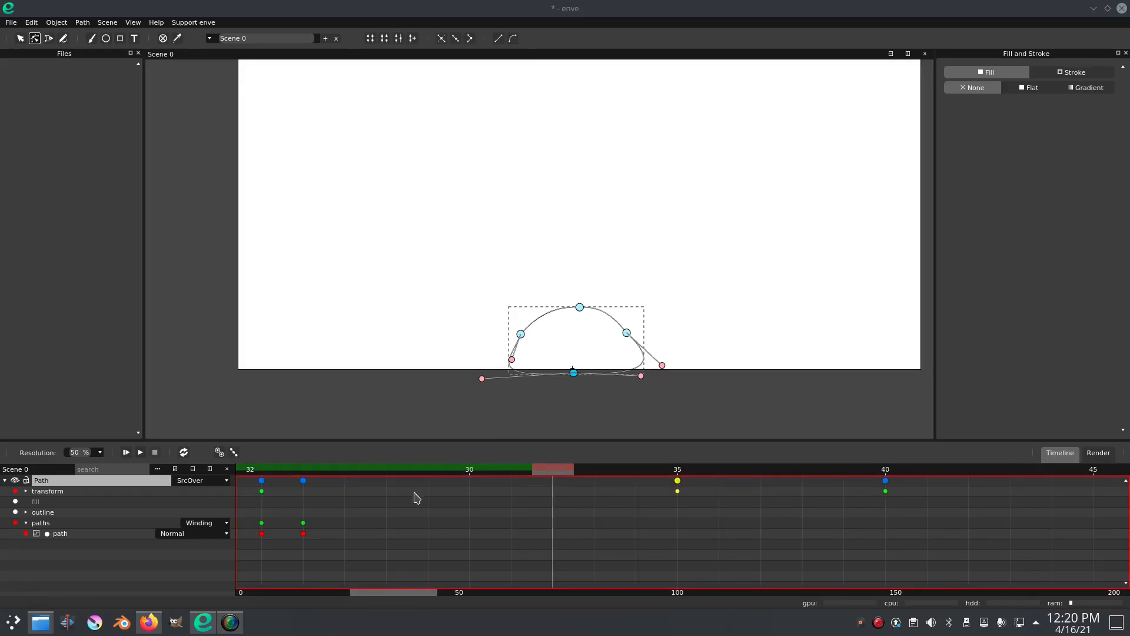
{"action": "left_click_drag", "start_coordinate": [582, 313], "coordinate": [582, 317]}
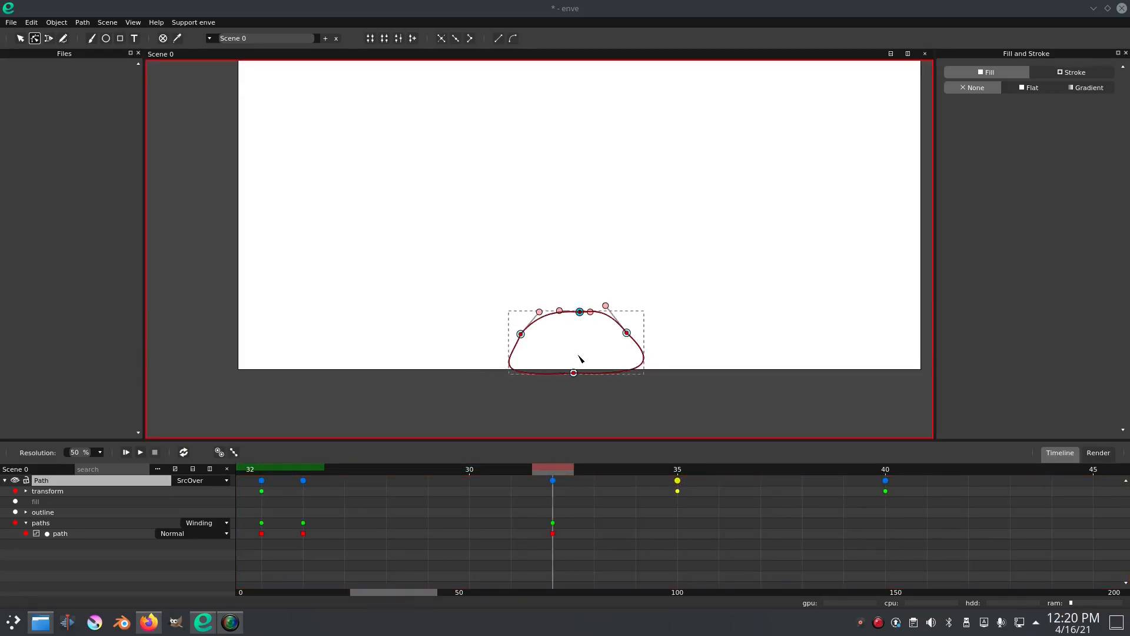
{"action": "left_click_drag", "start_coordinate": [581, 373], "coordinate": [576, 369]}
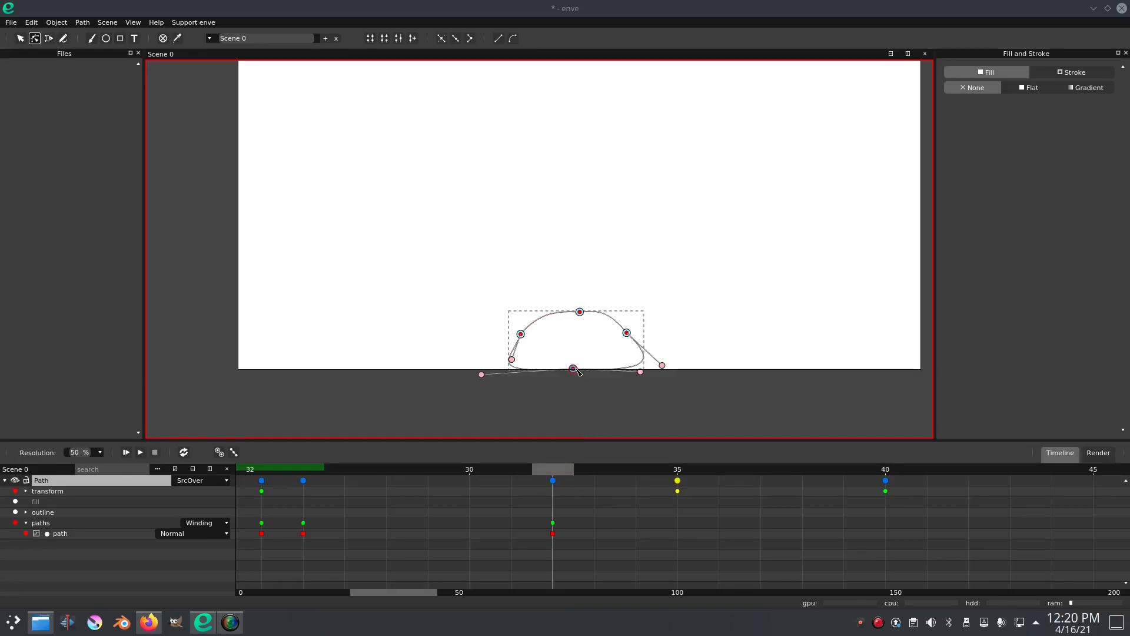
{"action": "left_click_drag", "start_coordinate": [554, 520], "coordinate": [677, 535]}
At frame 40, adjust the nodes and handles to form a taller, rounder shape above the canvas's lower edge.
{"action": "left_click_drag", "start_coordinate": [284, 483], "coordinate": [885, 493]}
{"action": "left_click_drag", "start_coordinate": [581, 293], "coordinate": [578, 354]}
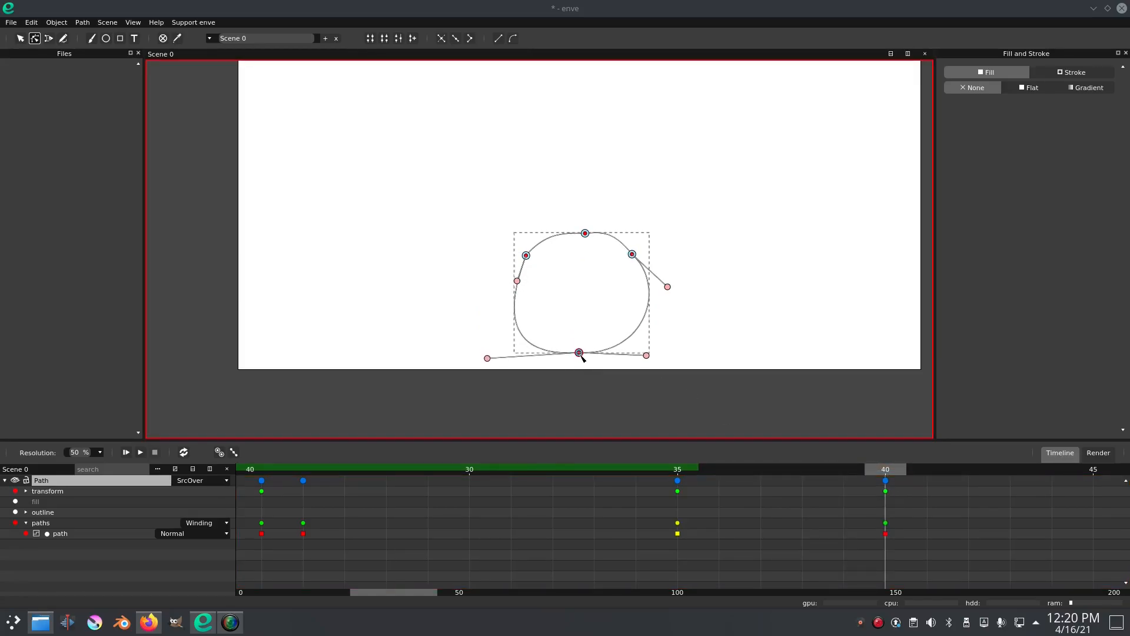
{"action": "left_click_drag", "start_coordinate": [491, 354], "coordinate": [510, 317]}
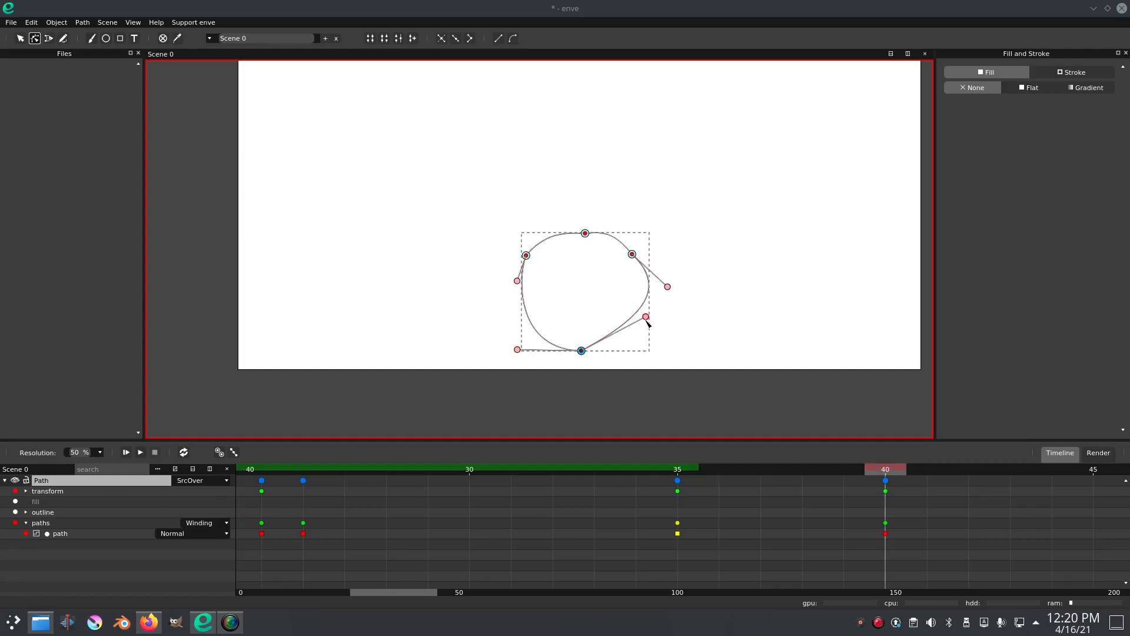
{"action": "left_click", "coordinate": [585, 233]}
{"action": "left_click_drag", "start_coordinate": [632, 254], "coordinate": [645, 252]}
At frame 50, raise the top node and adjust the side and bottom nodes and handles to round out the rebounding shape.
{"action": "mouse_move", "coordinate": [666, 470]}
{"action": "left_mouse_down"}
{"action": "mouse_move", "coordinate": [848, 491]}
{"action": "mouse_move", "coordinate": [770, 484]}
{"action": "mouse_move", "coordinate": [882, 473]}
{"action": "left_mouse_up"}
{"action": "left_click_drag", "start_coordinate": [434, 593], "coordinate": [468, 593]}
{"action": "left_click_drag", "start_coordinate": [576, 465], "coordinate": [968, 471]}
{"action": "left_click_drag", "start_coordinate": [613, 181], "coordinate": [613, 155]}
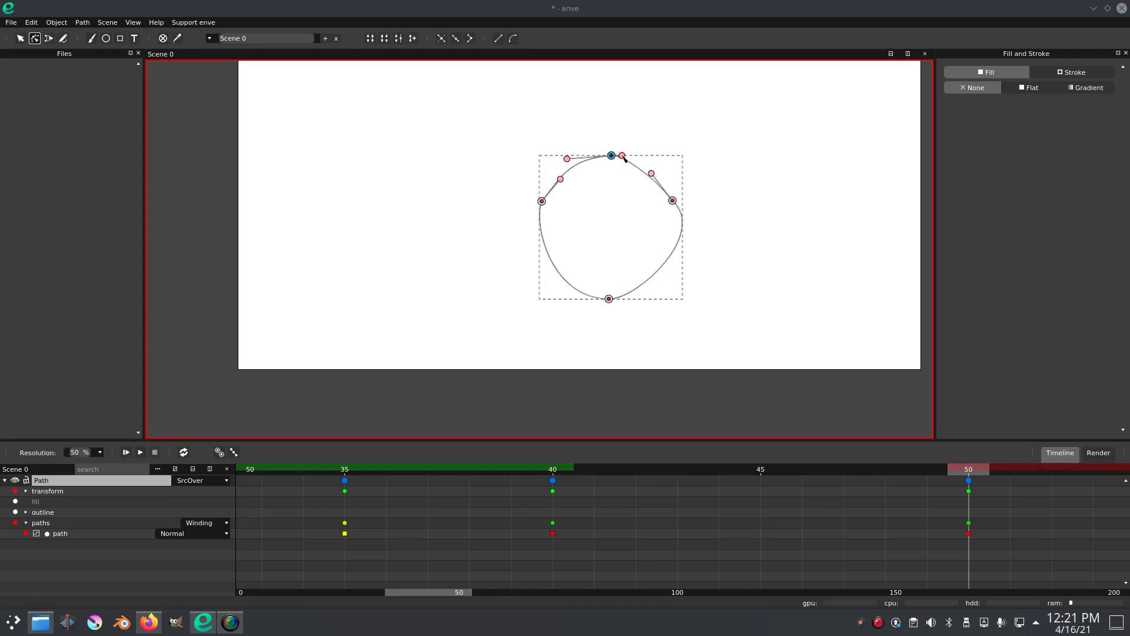
{"action": "left_click_drag", "start_coordinate": [673, 200], "coordinate": [684, 242]}
{"action": "left_click_drag", "start_coordinate": [609, 299], "coordinate": [681, 289]}
{"action": "left_click_drag", "start_coordinate": [547, 295], "coordinate": [523, 294]}
{"action": "left_click_drag", "start_coordinate": [533, 226], "coordinate": [522, 239]}
{"action": "left_click_drag", "start_coordinate": [542, 202], "coordinate": [544, 206]}
Return to frame 0, deselect the path and play the whole bounce animation.
{"action": "left_click_drag", "start_coordinate": [458, 597], "coordinate": [282, 593]}
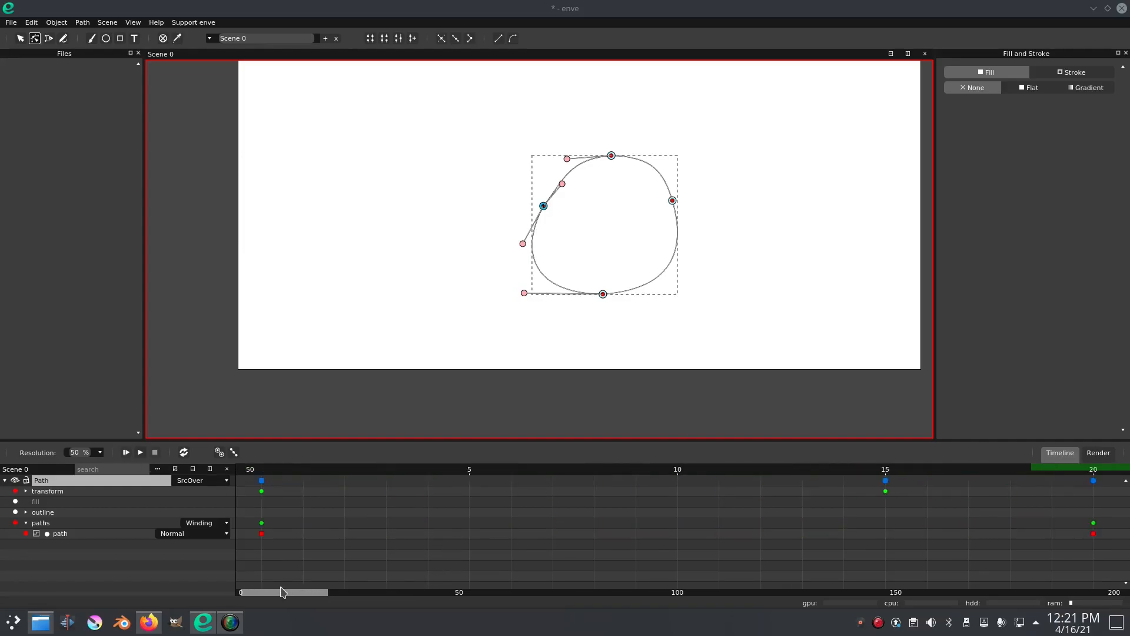
{"action": "left_click", "coordinate": [262, 473]}
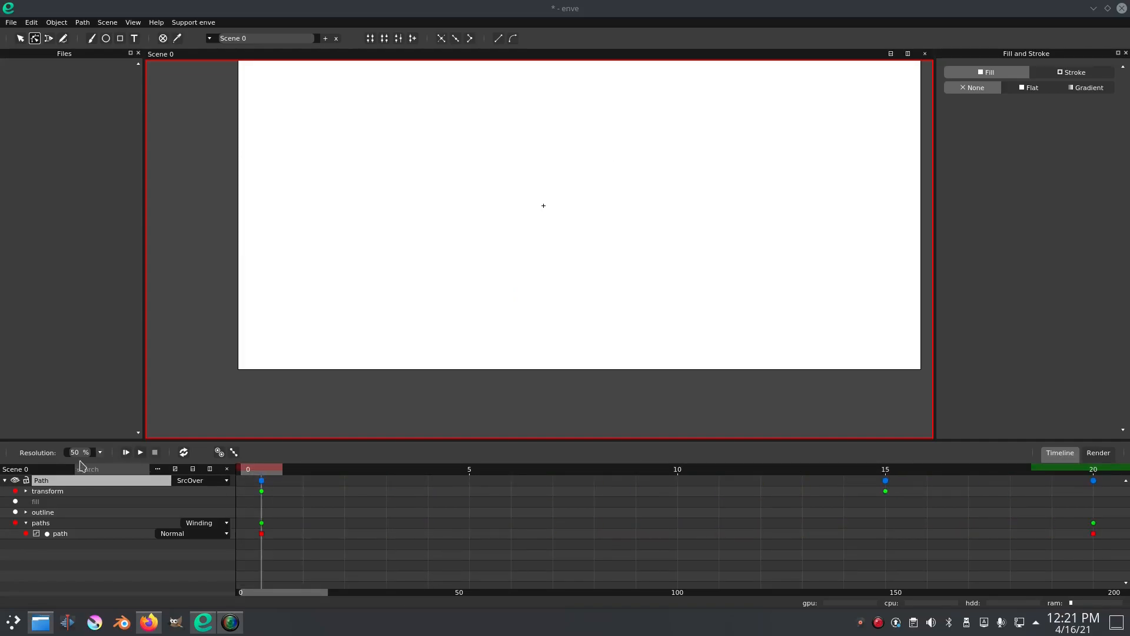
{"action": "scroll", "coordinate": [499, 268], "scroll_direction": "down", "scroll_amount": 1}
{"action": "left_click_drag", "start_coordinate": [580, 278], "coordinate": [556, 330]}
{"action": "scroll", "coordinate": [543, 343], "scroll_direction": "down", "scroll_amount": 1}
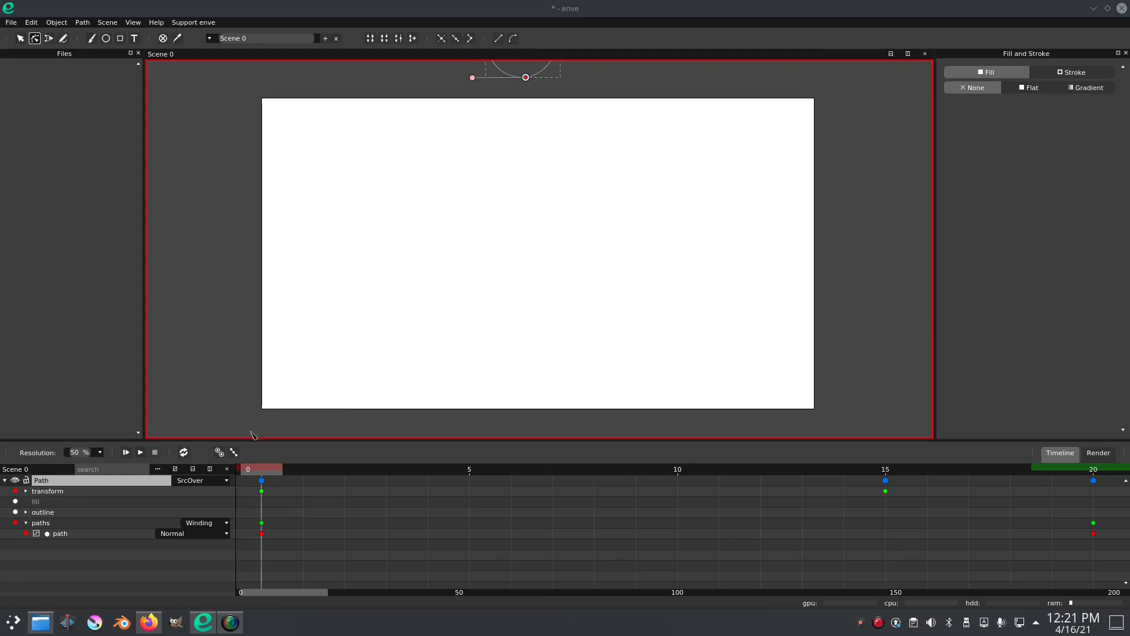
{"action": "left_click", "coordinate": [22, 39]}
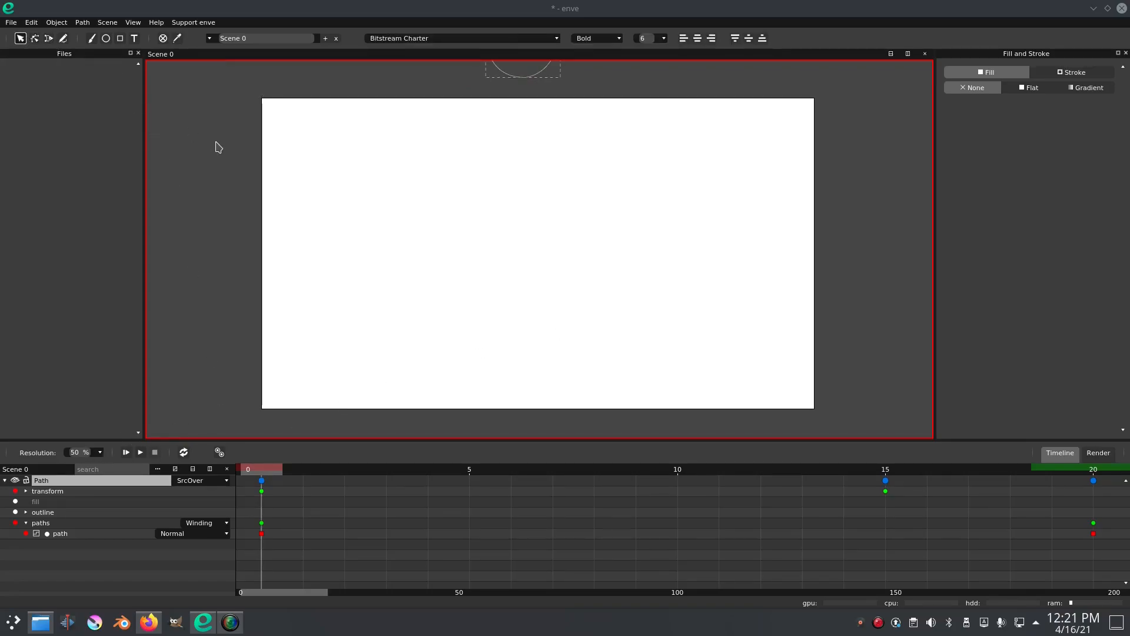
{"action": "left_click", "coordinate": [216, 142]}
{"action": "left_click", "coordinate": [139, 453]}
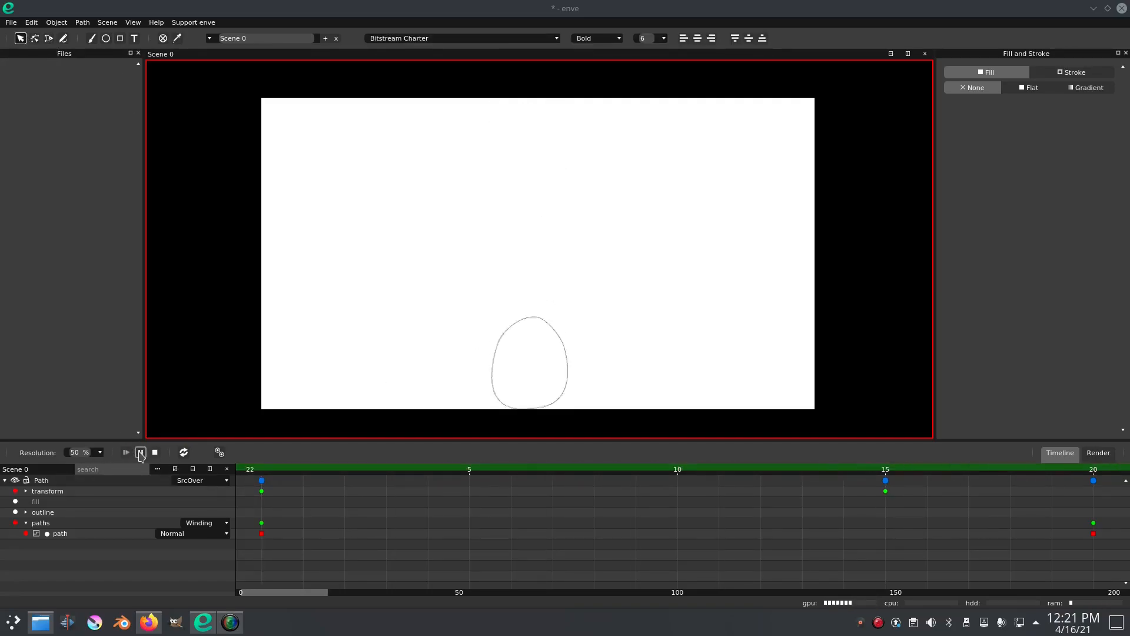
Scrub through the bounce's frames and replay the animation from frame 0 to review its motion.
{"action": "left_click_drag", "start_coordinate": [264, 472], "coordinate": [802, 511]}
{"action": "left_click_drag", "start_coordinate": [303, 594], "coordinate": [346, 595]}
{"action": "mouse_move", "coordinate": [398, 470]}
{"action": "left_mouse_down"}
{"action": "mouse_move", "coordinate": [870, 474]}
{"action": "mouse_move", "coordinate": [505, 494]}
{"action": "mouse_move", "coordinate": [765, 497]}
{"action": "mouse_move", "coordinate": [386, 479]}
{"action": "left_mouse_up"}
{"action": "left_click", "coordinate": [141, 453]}
{"action": "left_click_drag", "start_coordinate": [339, 595], "coordinate": [295, 594]}
{"action": "left_click", "coordinate": [259, 471]}
{"action": "left_click", "coordinate": [140, 453]}
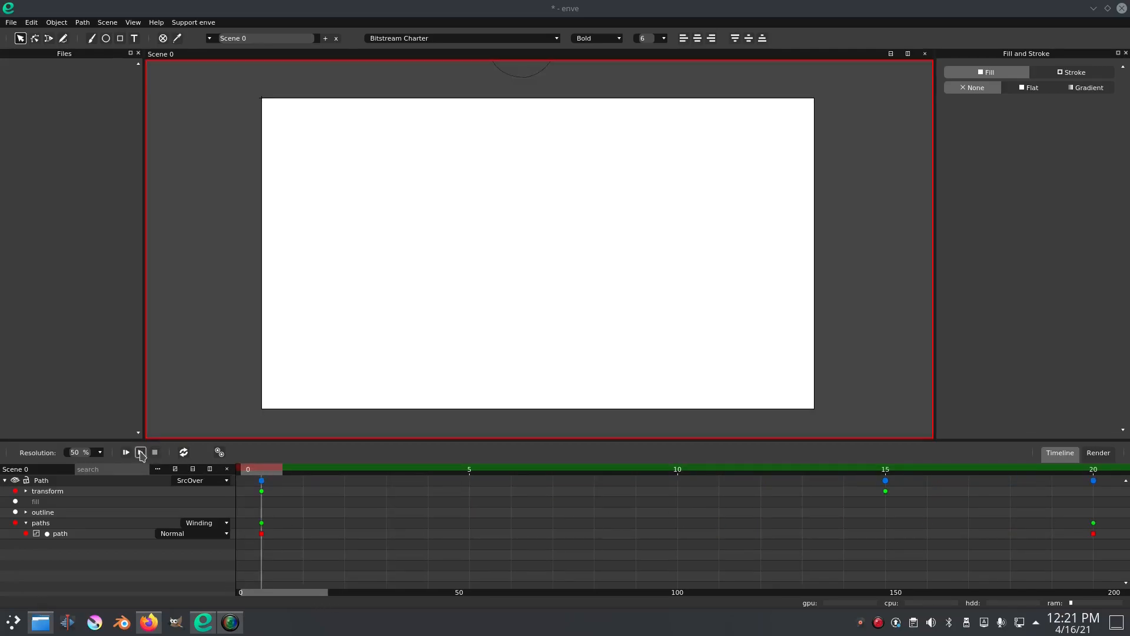
{"action": "left_click", "coordinate": [141, 457]}
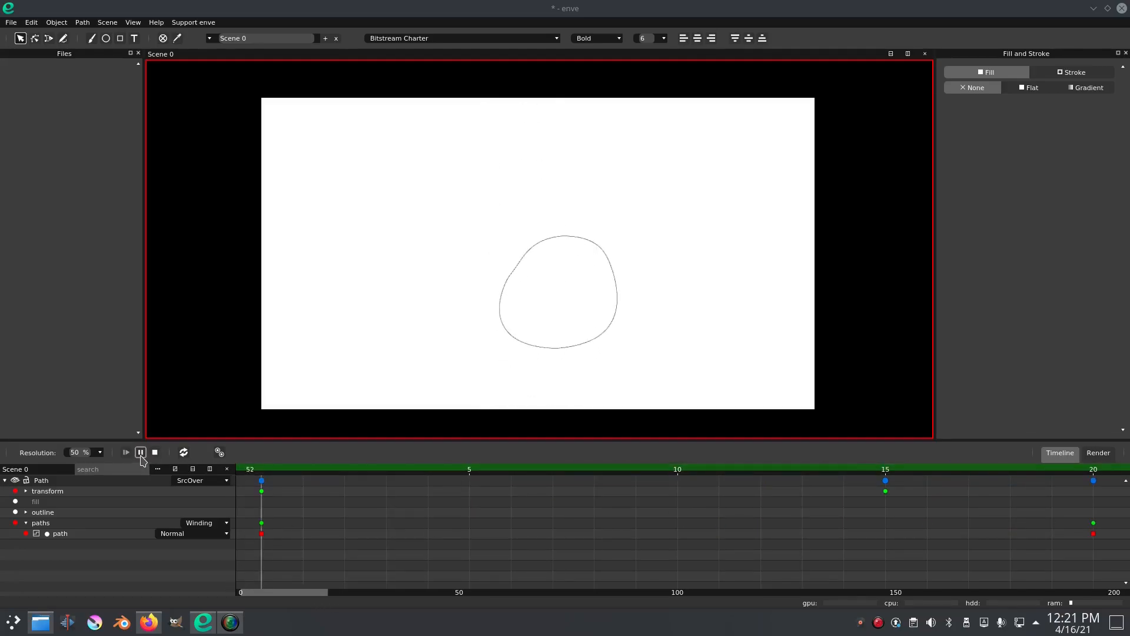
{"action": "left_click_drag", "start_coordinate": [259, 471], "coordinate": [259, 470]}
{"action": "left_click", "coordinate": [141, 453]}
{"action": "left_click", "coordinate": [263, 474]}
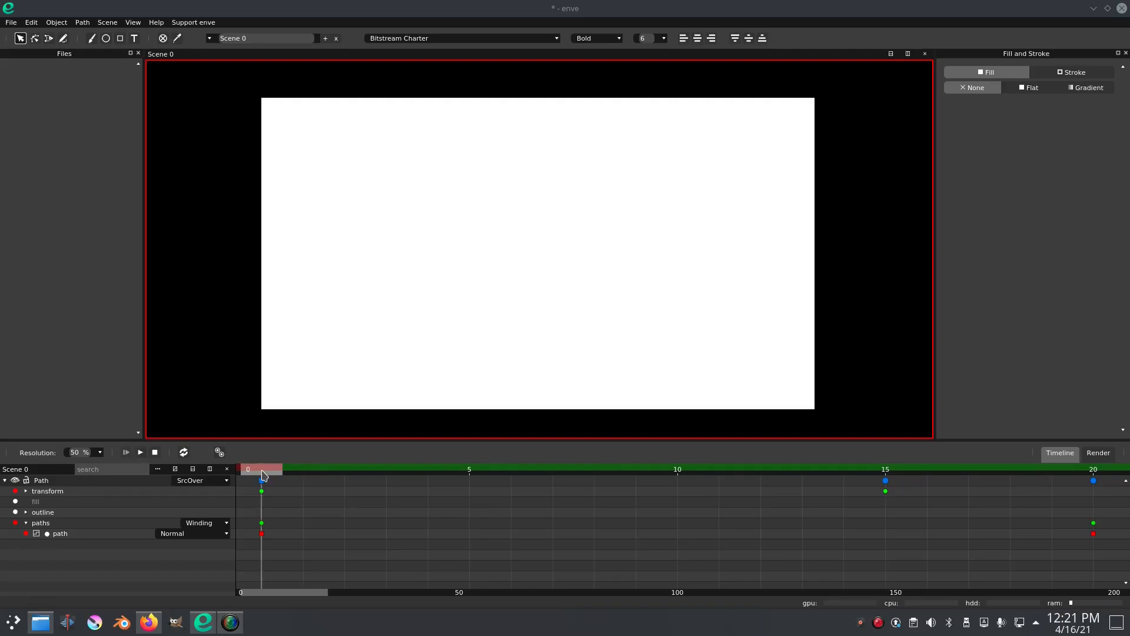
{"action": "left_click", "coordinate": [141, 454]}
{"action": "left_click_drag", "start_coordinate": [589, 470], "coordinate": [150, 443]}
{"action": "left_click", "coordinate": [141, 453]}
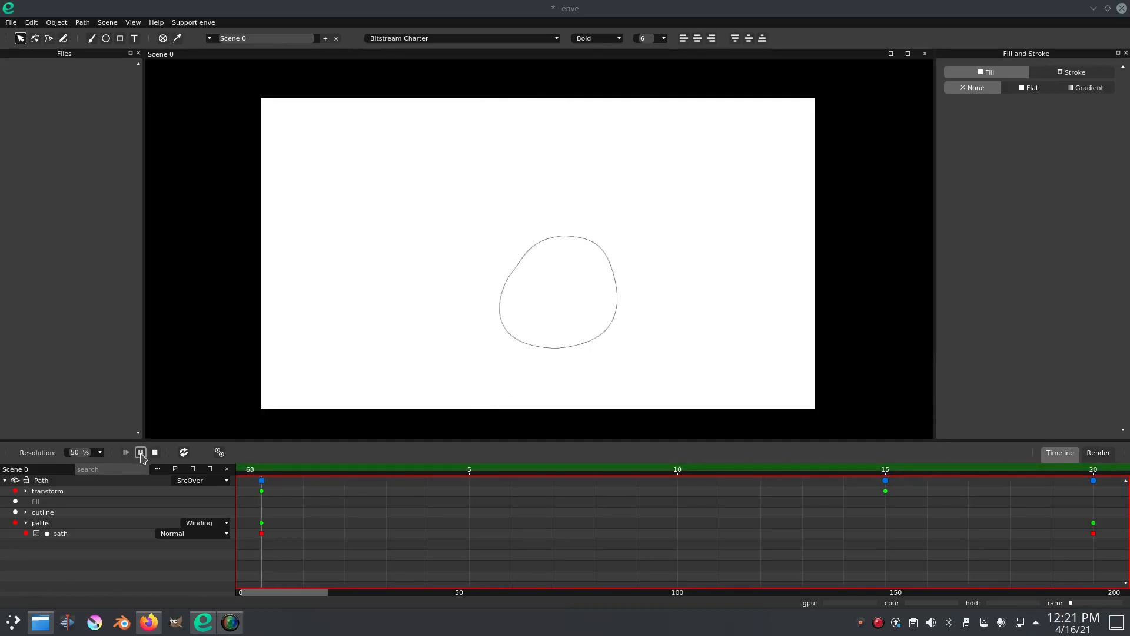
Repeatedly stop and restart playback to examine the timing of the path's fall, squash and rebound.
{"action": "left_click", "coordinate": [155, 453]}
{"action": "left_click", "coordinate": [140, 453]}
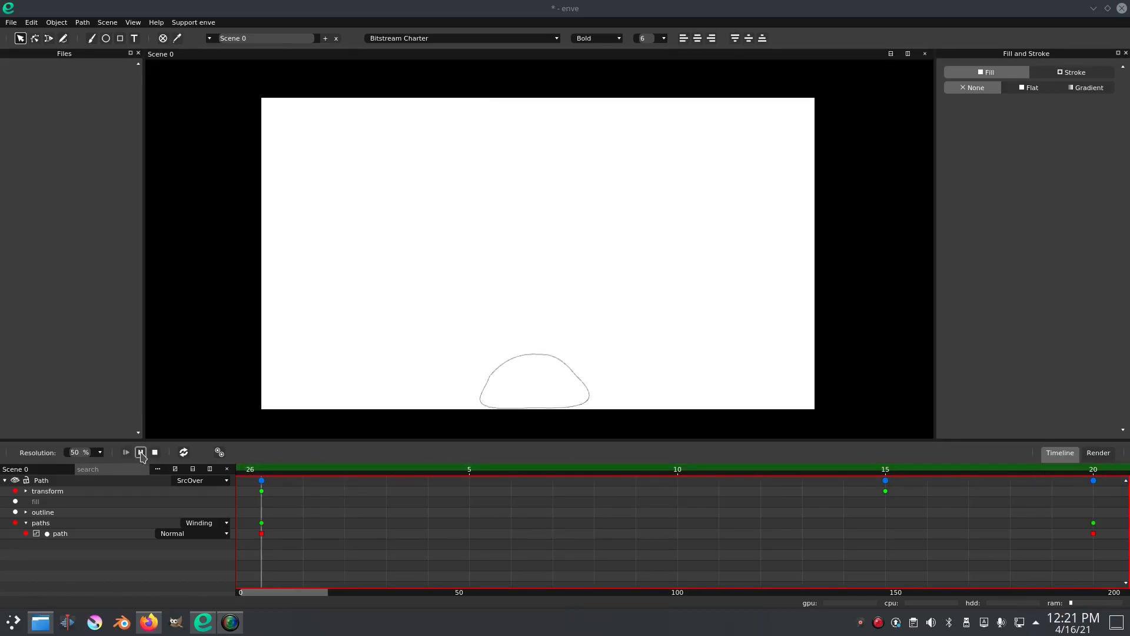
{"action": "left_click", "coordinate": [155, 453]}
{"action": "left_click", "coordinate": [140, 453]}
{"action": "left_click", "coordinate": [155, 454]}
{"action": "left_click", "coordinate": [141, 453]}
{"action": "left_click", "coordinate": [155, 453]}
{"action": "left_click", "coordinate": [141, 454]}
{"action": "left_click", "coordinate": [154, 453]}
{"action": "left_click", "coordinate": [140, 454]}
{"action": "left_click", "coordinate": [155, 453]}
{"action": "left_click", "coordinate": [140, 453]}
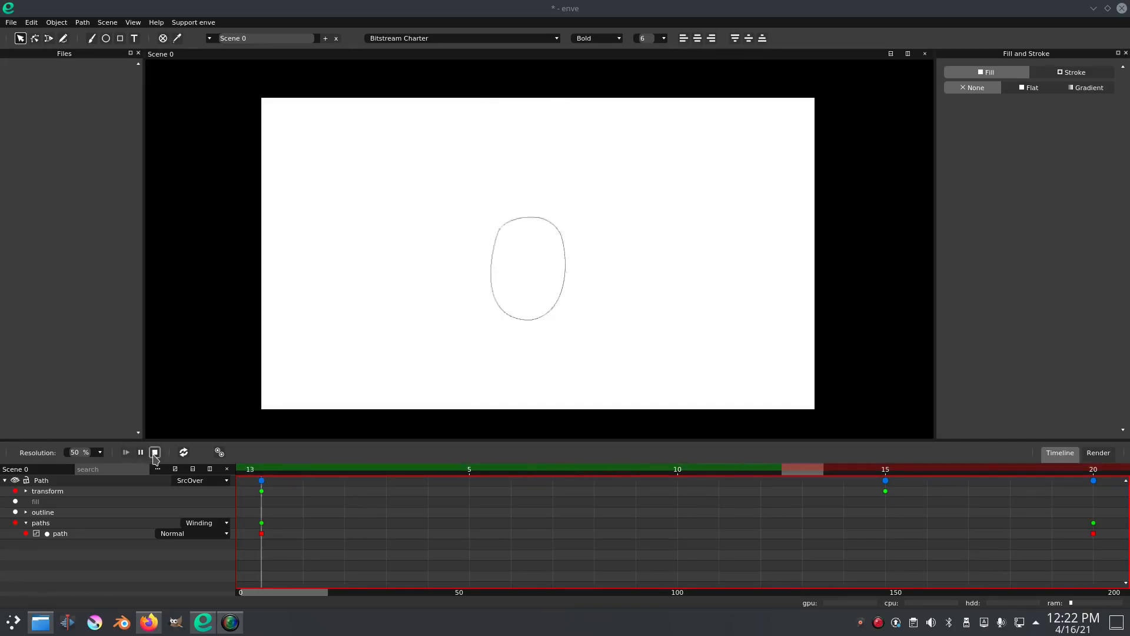
{"action": "left_click", "coordinate": [155, 454]}
{"action": "left_click", "coordinate": [140, 454]}
{"action": "left_click", "coordinate": [155, 453]}
{"action": "left_click", "coordinate": [140, 453]}
{"action": "left_click", "coordinate": [155, 453]}
{"action": "left_click", "coordinate": [140, 453]}
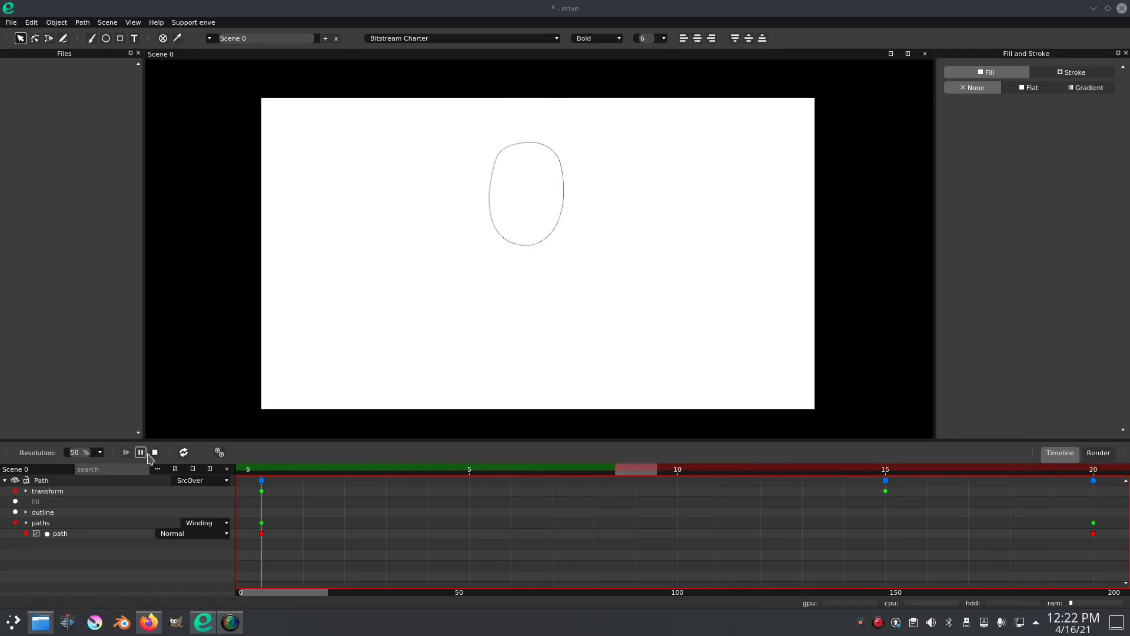
{"action": "left_click", "coordinate": [155, 453]}
{"action": "left_click", "coordinate": [140, 454]}
{"action": "left_click", "coordinate": [155, 453]}
{"action": "left_click", "coordinate": [140, 453]}
{"action": "left_click", "coordinate": [155, 453]}
{"action": "left_click", "coordinate": [140, 454]}
{"action": "left_click", "coordinate": [155, 454]}
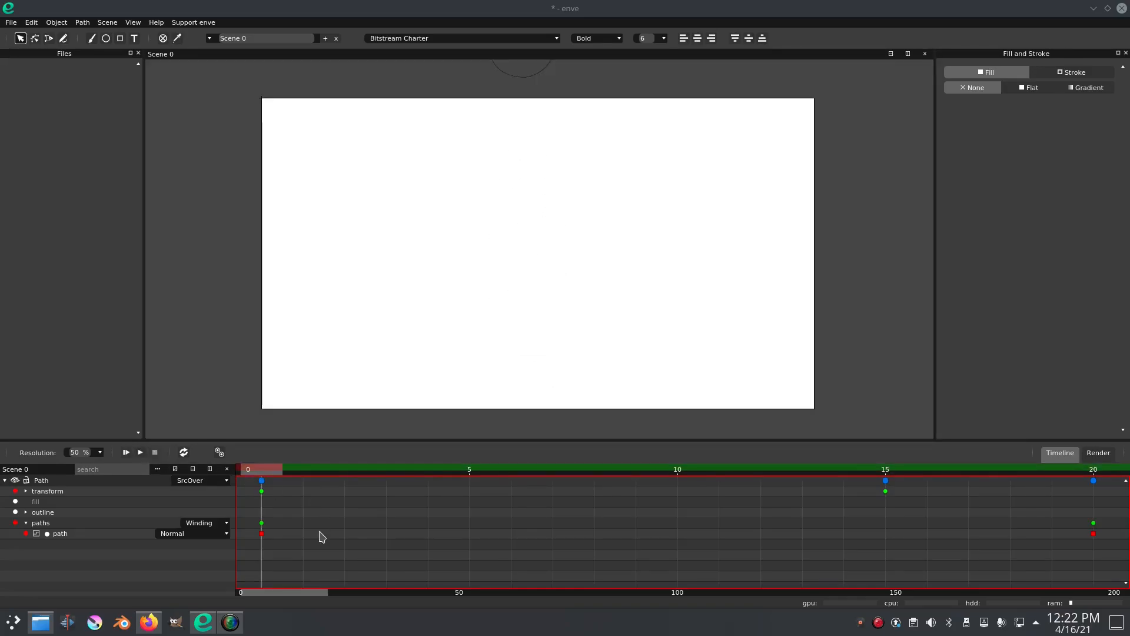
{"action": "left_click", "coordinate": [140, 453]}
{"action": "left_click", "coordinate": [155, 453]}
{"action": "left_click", "coordinate": [140, 453]}
{"action": "left_click", "coordinate": [155, 453]}
{"action": "left_click", "coordinate": [140, 452]}
{"action": "left_click", "coordinate": [155, 453]}
{"action": "left_click", "coordinate": [140, 453]}
{"action": "left_click", "coordinate": [155, 453]}
{"action": "left_click", "coordinate": [140, 453]}
Select the path at frame 16, set its outline thickness to 21.6 and deselect it.
{"action": "left_click", "coordinate": [540, 362]}
{"action": "scroll", "coordinate": [567, 375], "scroll_direction": "up", "scroll_amount": 4}
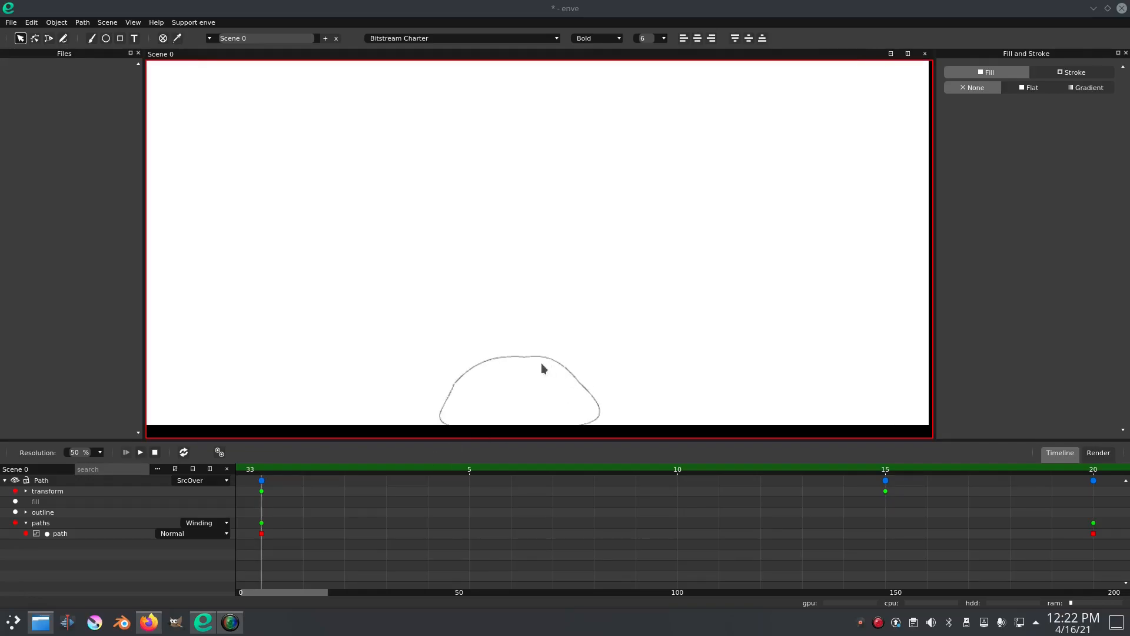
{"action": "left_click_drag", "start_coordinate": [547, 325], "coordinate": [566, 236]}
{"action": "scroll", "coordinate": [496, 232], "scroll_direction": "up", "scroll_amount": 3}
{"action": "key", "text": "Escape"}
{"action": "scroll", "coordinate": [539, 330], "scroll_direction": "down", "scroll_amount": 1}
{"action": "left_click_drag", "start_coordinate": [346, 470], "coordinate": [1009, 465]}
{"action": "left_click", "coordinate": [545, 284]}
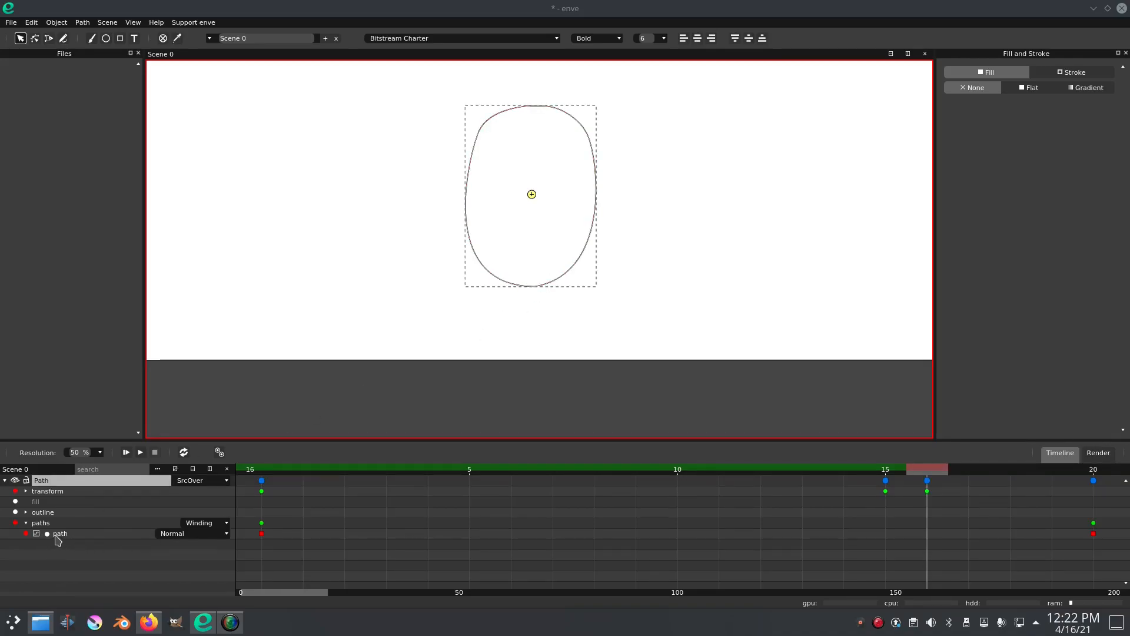
{"action": "left_click", "coordinate": [27, 513]}
{"action": "left_click_drag", "start_coordinate": [204, 523], "coordinate": [324, 523]}
{"action": "left_click", "coordinate": [474, 356]}
{"action": "scroll", "coordinate": [480, 335], "scroll_direction": "down", "scroll_amount": 5}
{"action": "scroll", "coordinate": [488, 330], "scroll_direction": "down", "scroll_amount": 2}
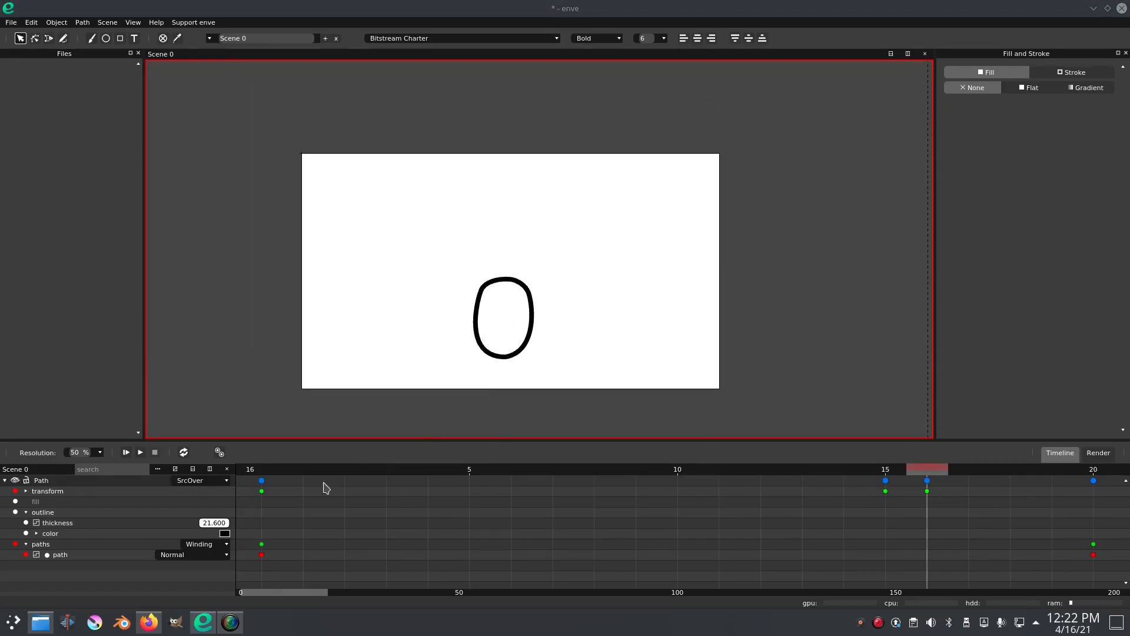
Play the bounce from frame 0 and examine the thickened outline up close.
{"action": "left_click", "coordinate": [260, 473]}
{"action": "left_click", "coordinate": [140, 452]}
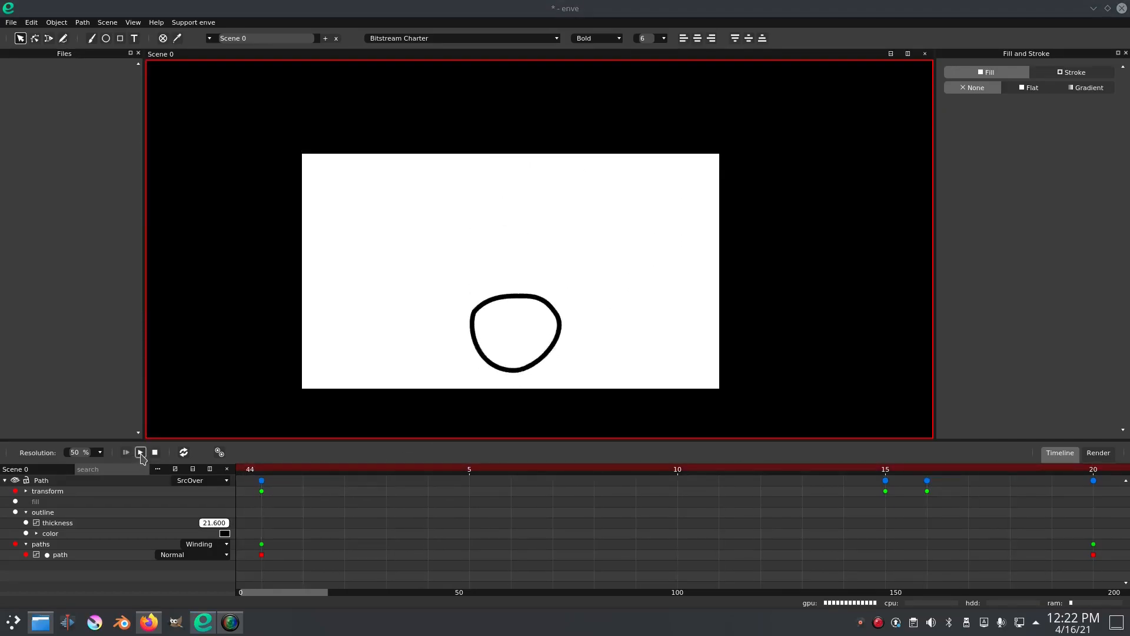
{"action": "scroll", "coordinate": [552, 328], "scroll_direction": "up", "scroll_amount": 2}
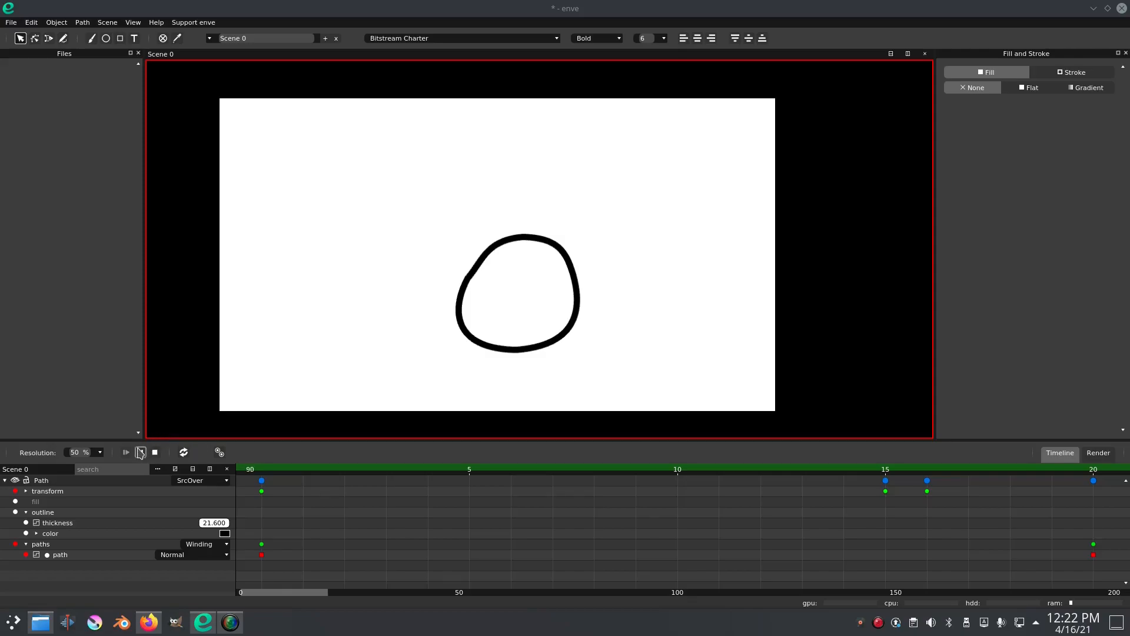
{"action": "left_click", "coordinate": [154, 454]}
{"action": "left_click", "coordinate": [141, 454]}
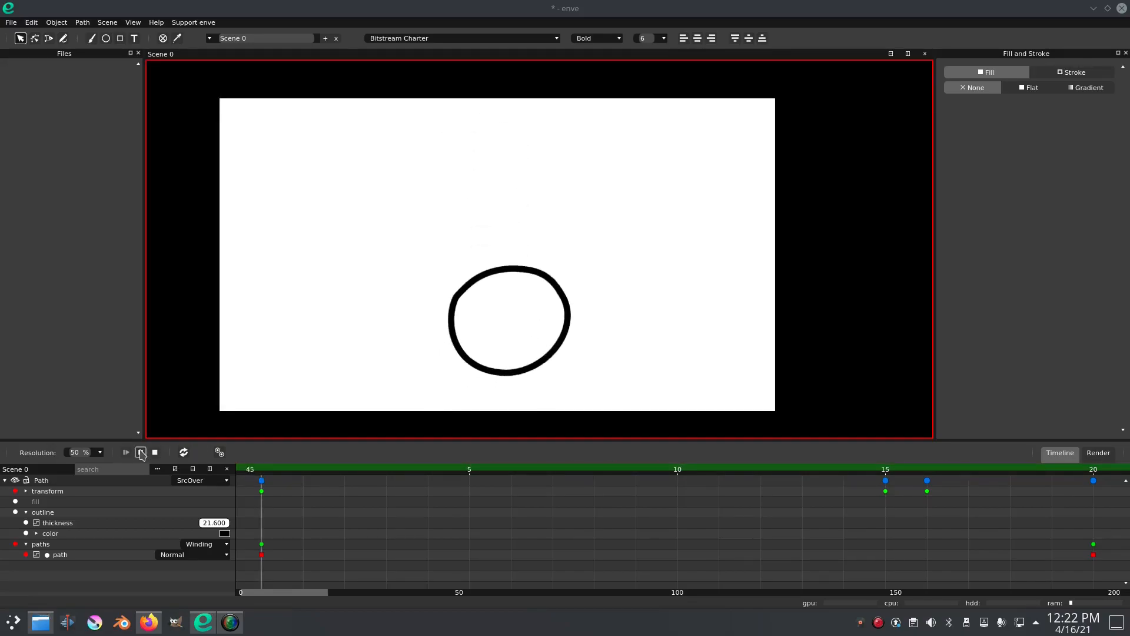
{"action": "scroll", "coordinate": [535, 359], "scroll_direction": "up", "scroll_amount": 6}
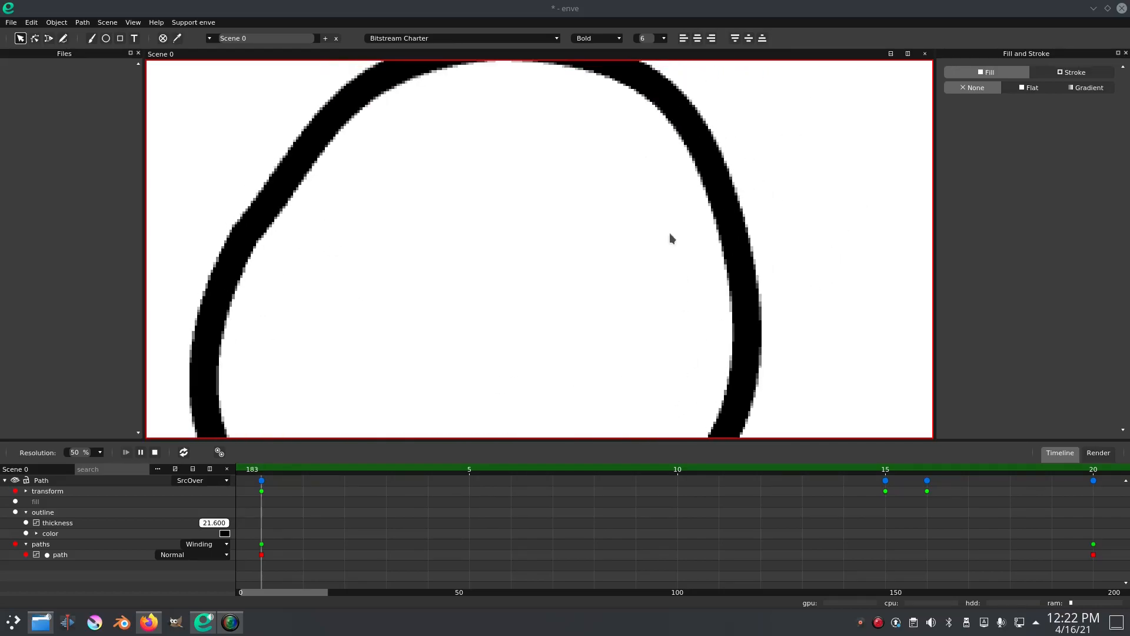
{"action": "scroll", "coordinate": [422, 380], "scroll_direction": "down", "scroll_amount": 12}
{"action": "left_click_drag", "start_coordinate": [458, 363], "coordinate": [556, 297]}
{"action": "scroll", "coordinate": [530, 261], "scroll_direction": "up", "scroll_amount": 4}
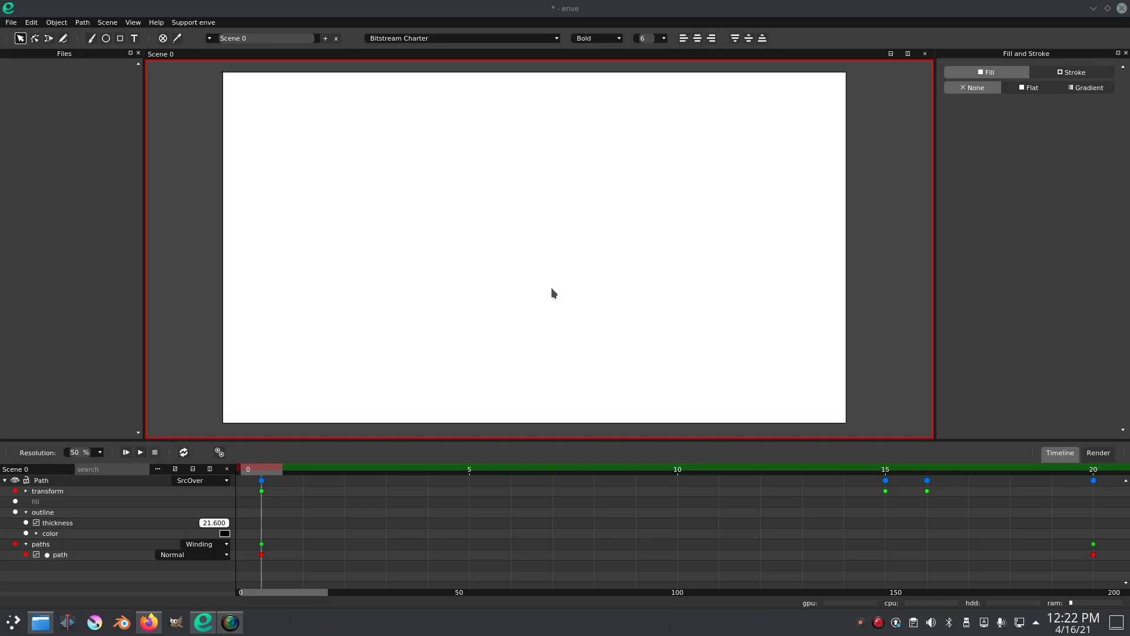
Replay the start of the bounce several times with the thick outline, stopping it at different frames.
{"action": "left_click", "coordinate": [140, 452]}
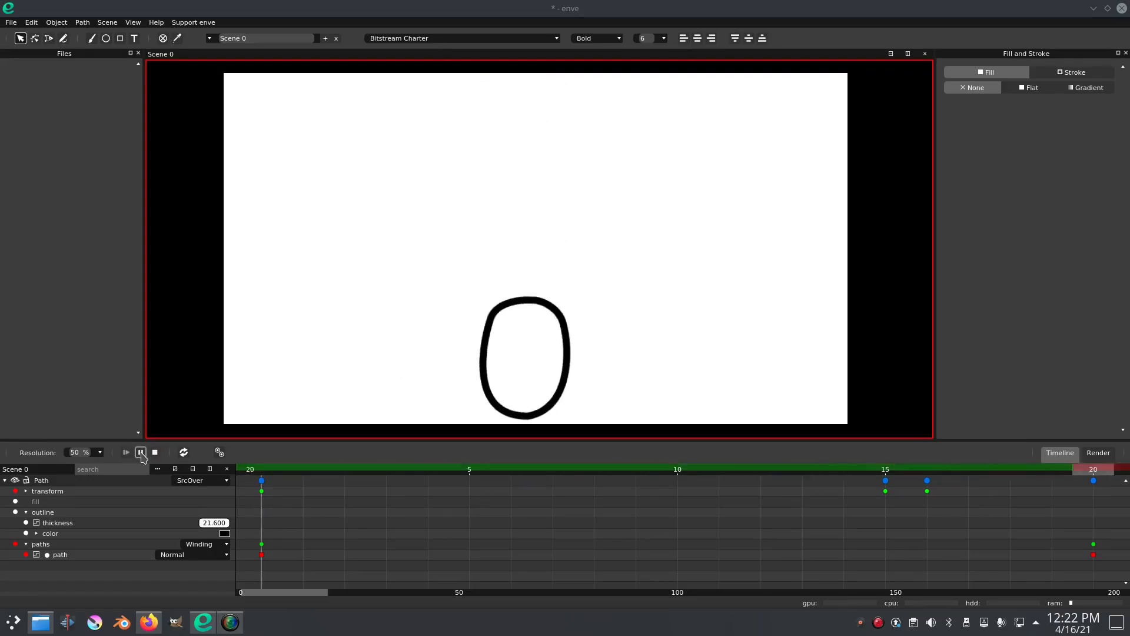
{"action": "left_click", "coordinate": [156, 454]}
{"action": "left_click", "coordinate": [142, 452]}
{"action": "left_click", "coordinate": [154, 454]}
{"action": "left_click", "coordinate": [142, 453]}
{"action": "left_click", "coordinate": [154, 454]}
{"action": "left_click", "coordinate": [141, 453]}
{"action": "left_click", "coordinate": [154, 453]}
{"action": "left_click", "coordinate": [142, 453]}
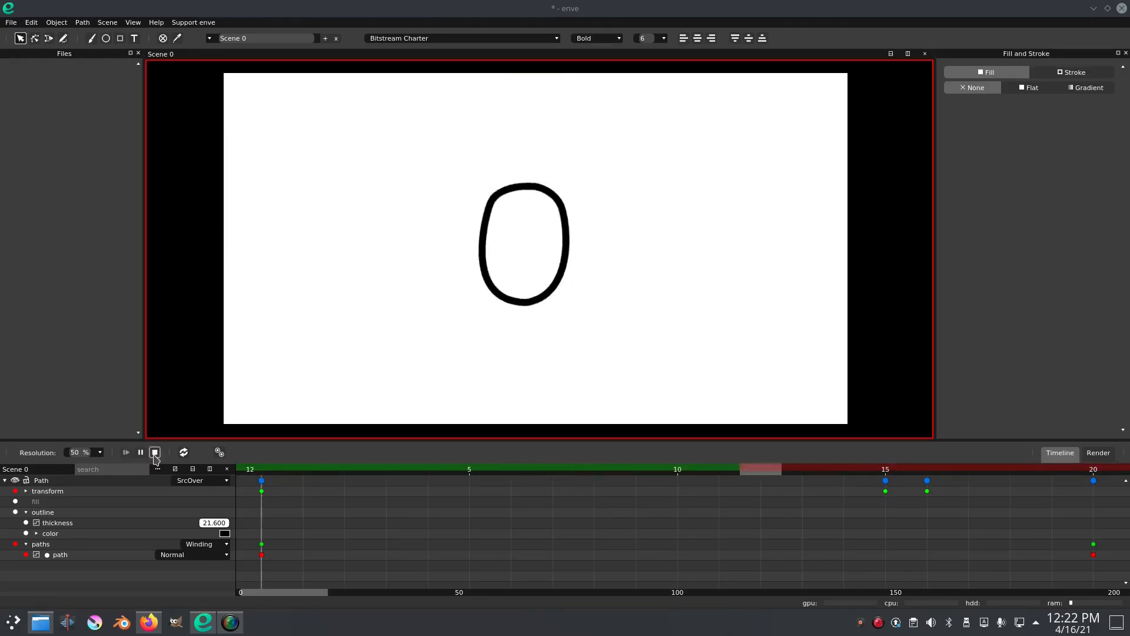
{"action": "left_click", "coordinate": [154, 454]}
{"action": "left_click", "coordinate": [141, 452]}
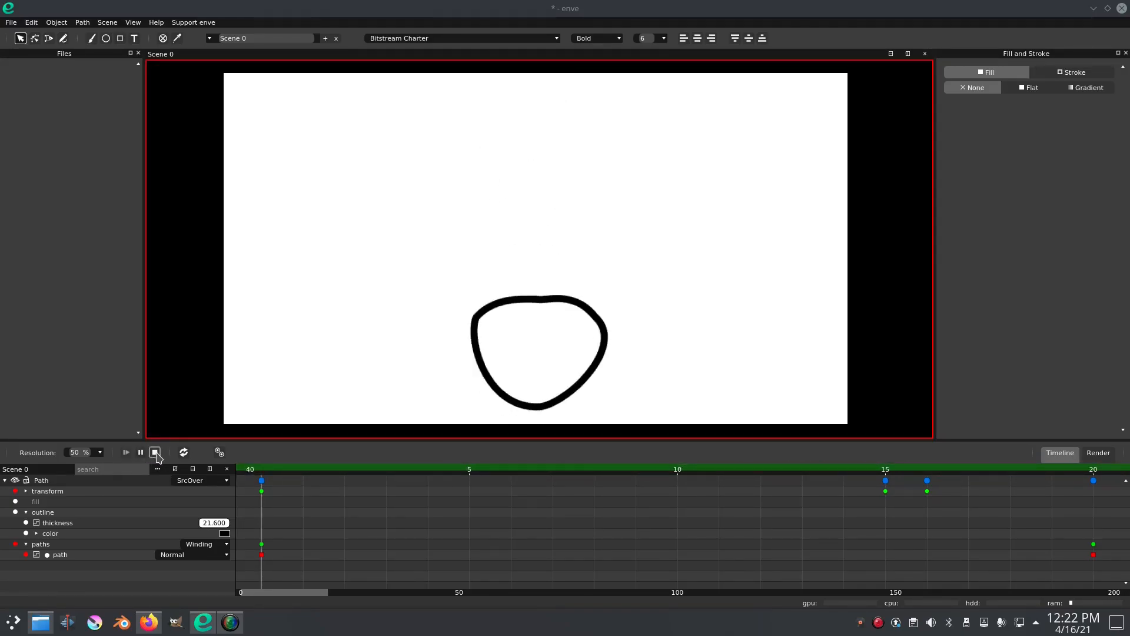
{"action": "left_click", "coordinate": [155, 453]}
{"action": "left_click", "coordinate": [141, 453]}
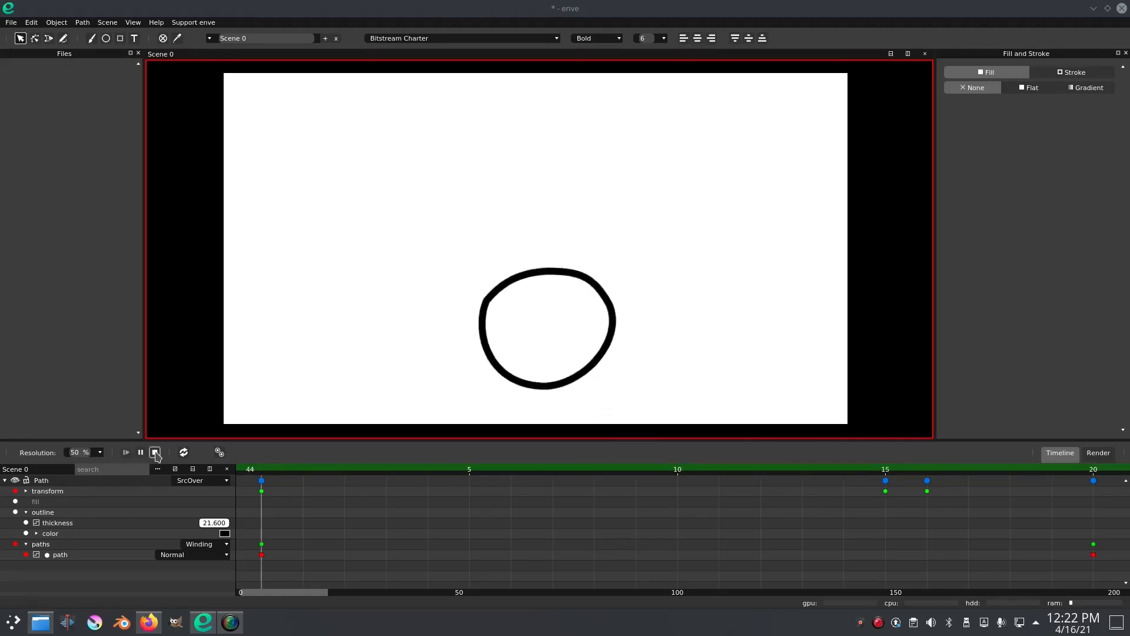
{"action": "left_click", "coordinate": [156, 453]}
At frame 4, select the path, scale it up to more than twice its size and return to frame 0.
{"action": "left_click_drag", "start_coordinate": [290, 472], "coordinate": [465, 304]}
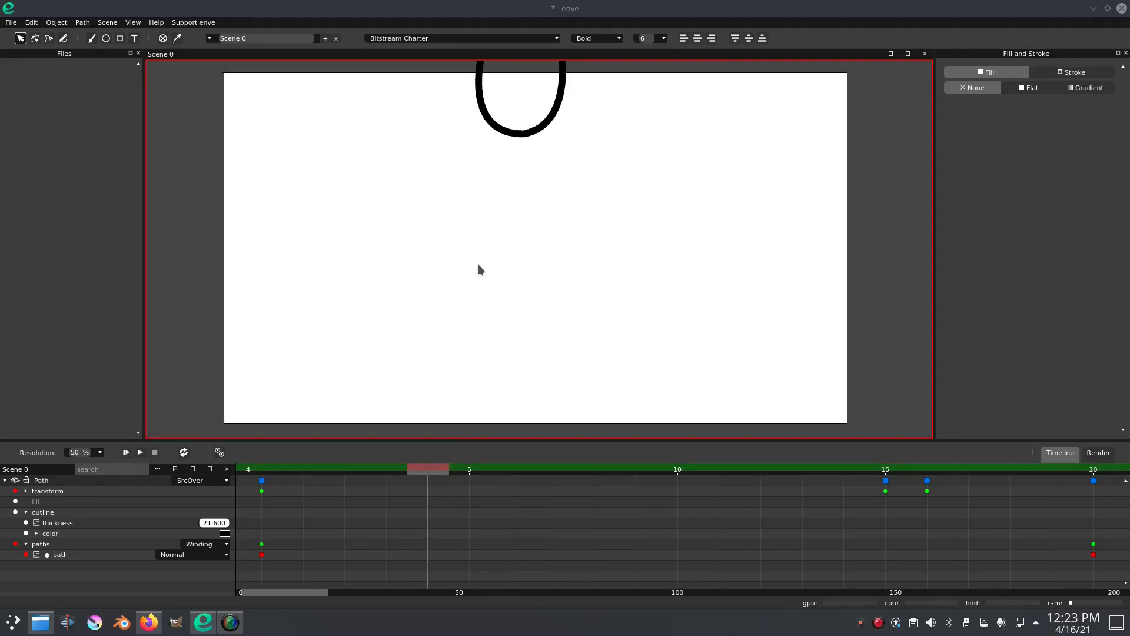
{"action": "left_click", "coordinate": [534, 127]}
{"action": "scroll", "coordinate": [531, 126], "scroll_direction": "up", "scroll_amount": 3}
{"action": "scroll", "coordinate": [589, 315], "scroll_direction": "down", "scroll_amount": 9}
{"action": "key", "text": "s"}
{"action": "left_click", "coordinate": [816, 305]}
{"action": "scroll", "coordinate": [634, 344], "scroll_direction": "down", "scroll_amount": 3}
{"action": "scroll", "coordinate": [631, 343], "scroll_direction": "down", "scroll_amount": 1}
{"action": "left_click_drag", "start_coordinate": [631, 342], "coordinate": [591, 234]}
{"action": "left_click", "coordinate": [268, 471]}
Play the bounce with the enlarged path, stop it and scrub from frame 0 to frame 16.
{"action": "scroll", "coordinate": [517, 275], "scroll_direction": "down", "scroll_amount": 3}
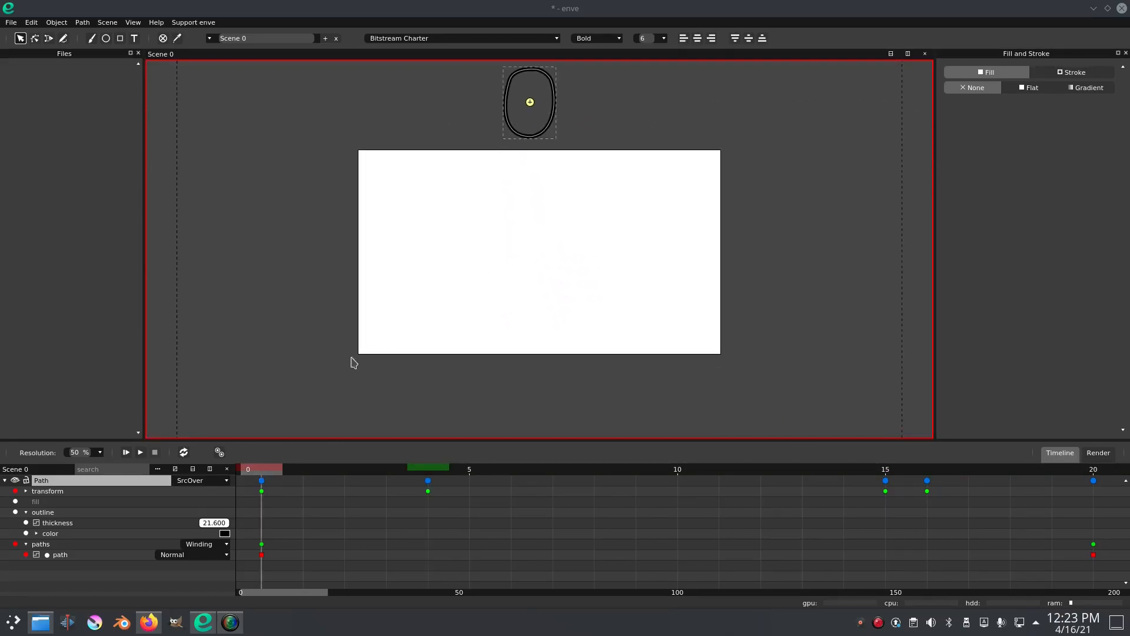
{"action": "left_click", "coordinate": [152, 452]}
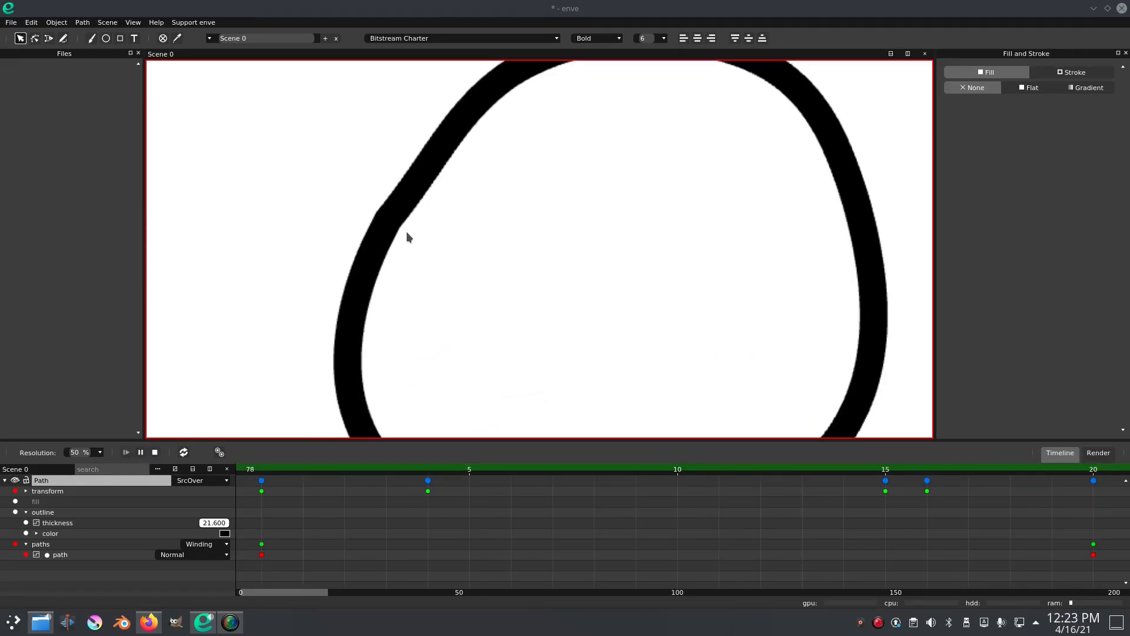
{"action": "scroll", "coordinate": [453, 223], "scroll_direction": "down", "scroll_amount": 1}
{"action": "left_click_drag", "start_coordinate": [500, 214], "coordinate": [544, 237]}
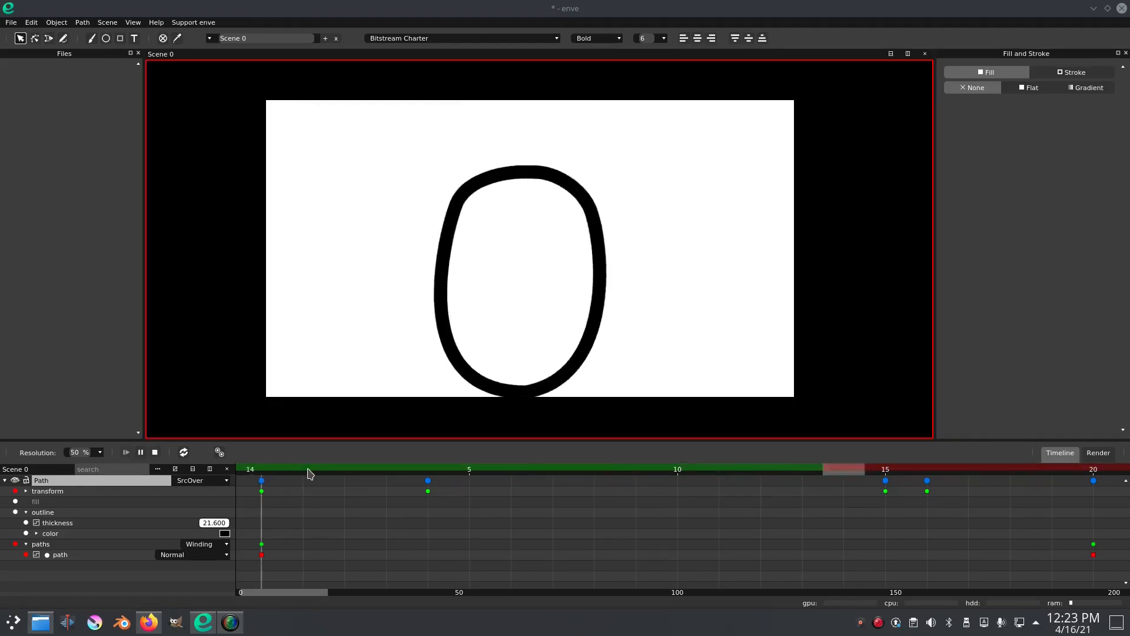
{"action": "left_click", "coordinate": [155, 452]}
{"action": "left_click", "coordinate": [141, 453]}
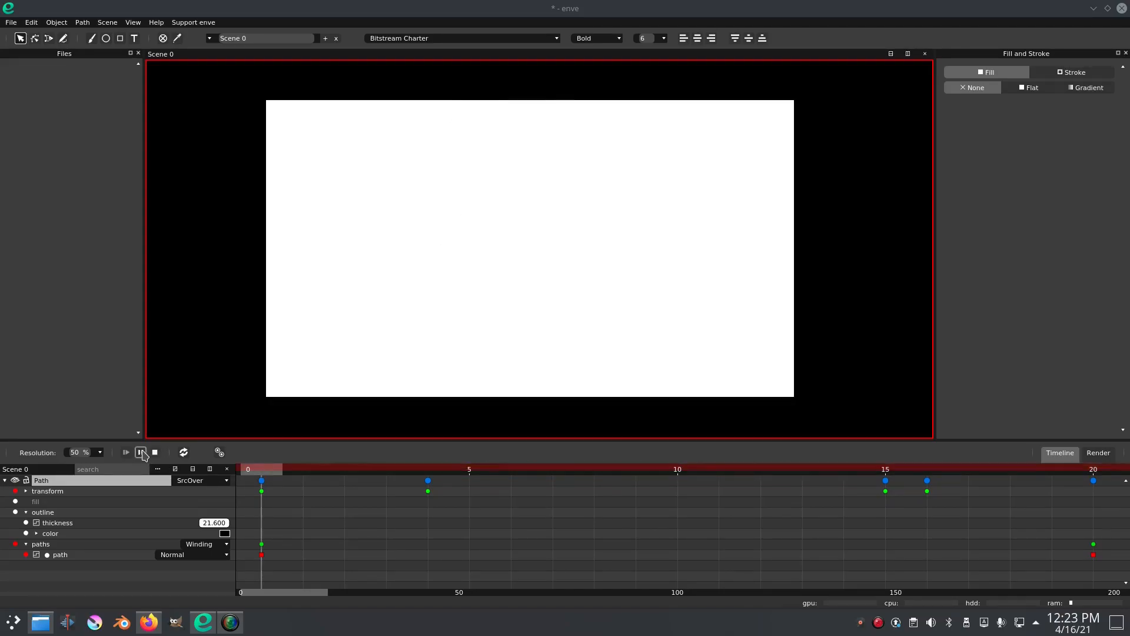
{"action": "left_click", "coordinate": [155, 453]}
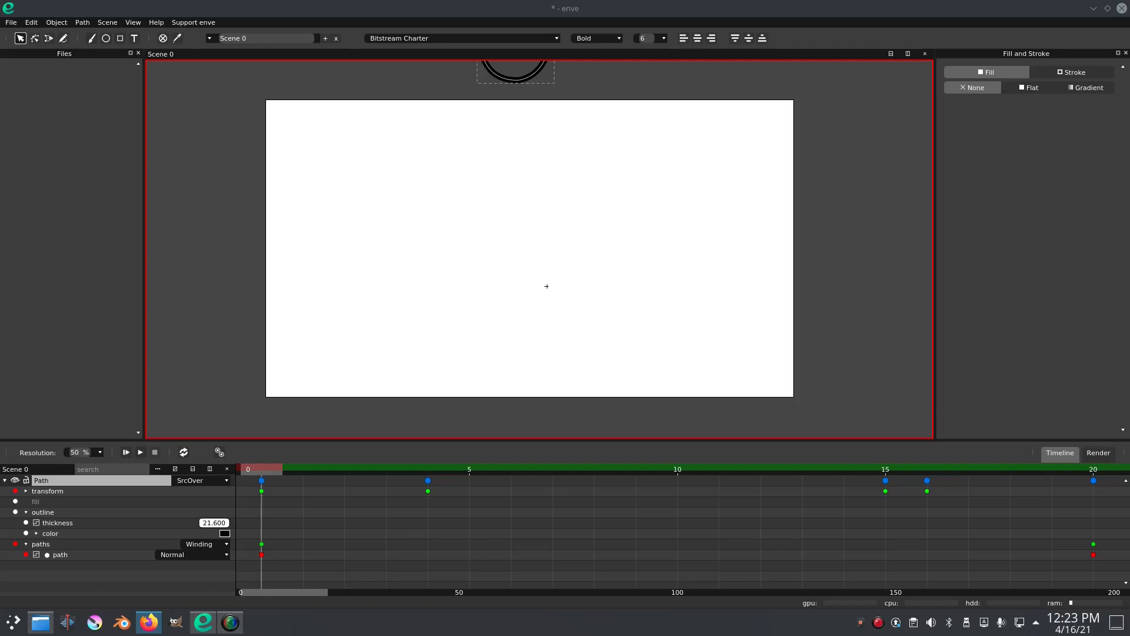
{"action": "left_click_drag", "start_coordinate": [379, 471], "coordinate": [928, 492]}
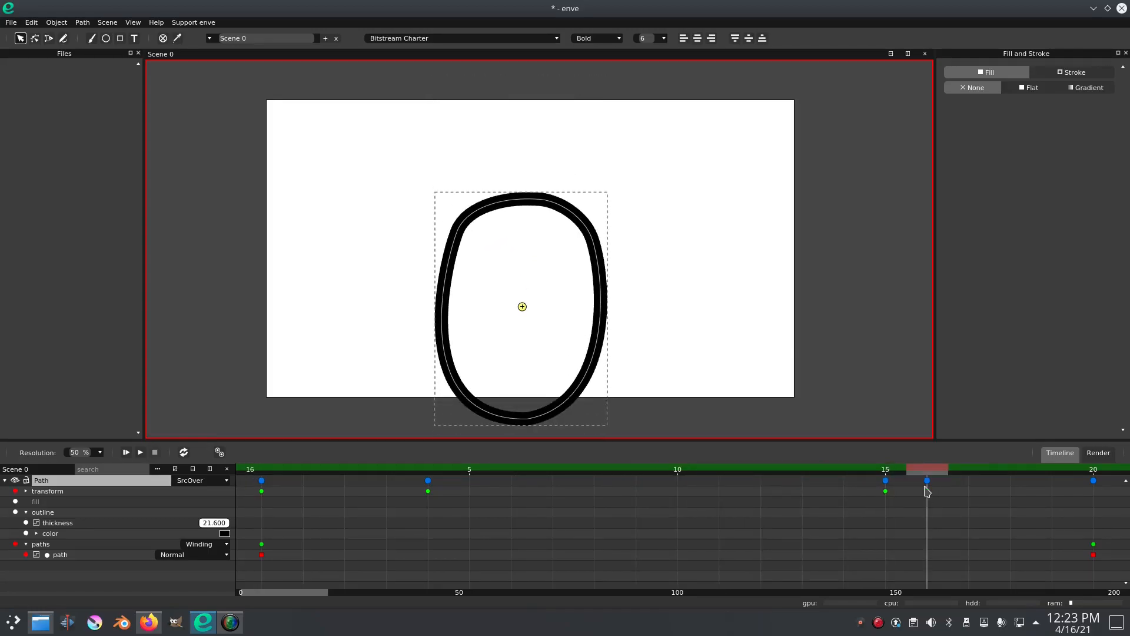